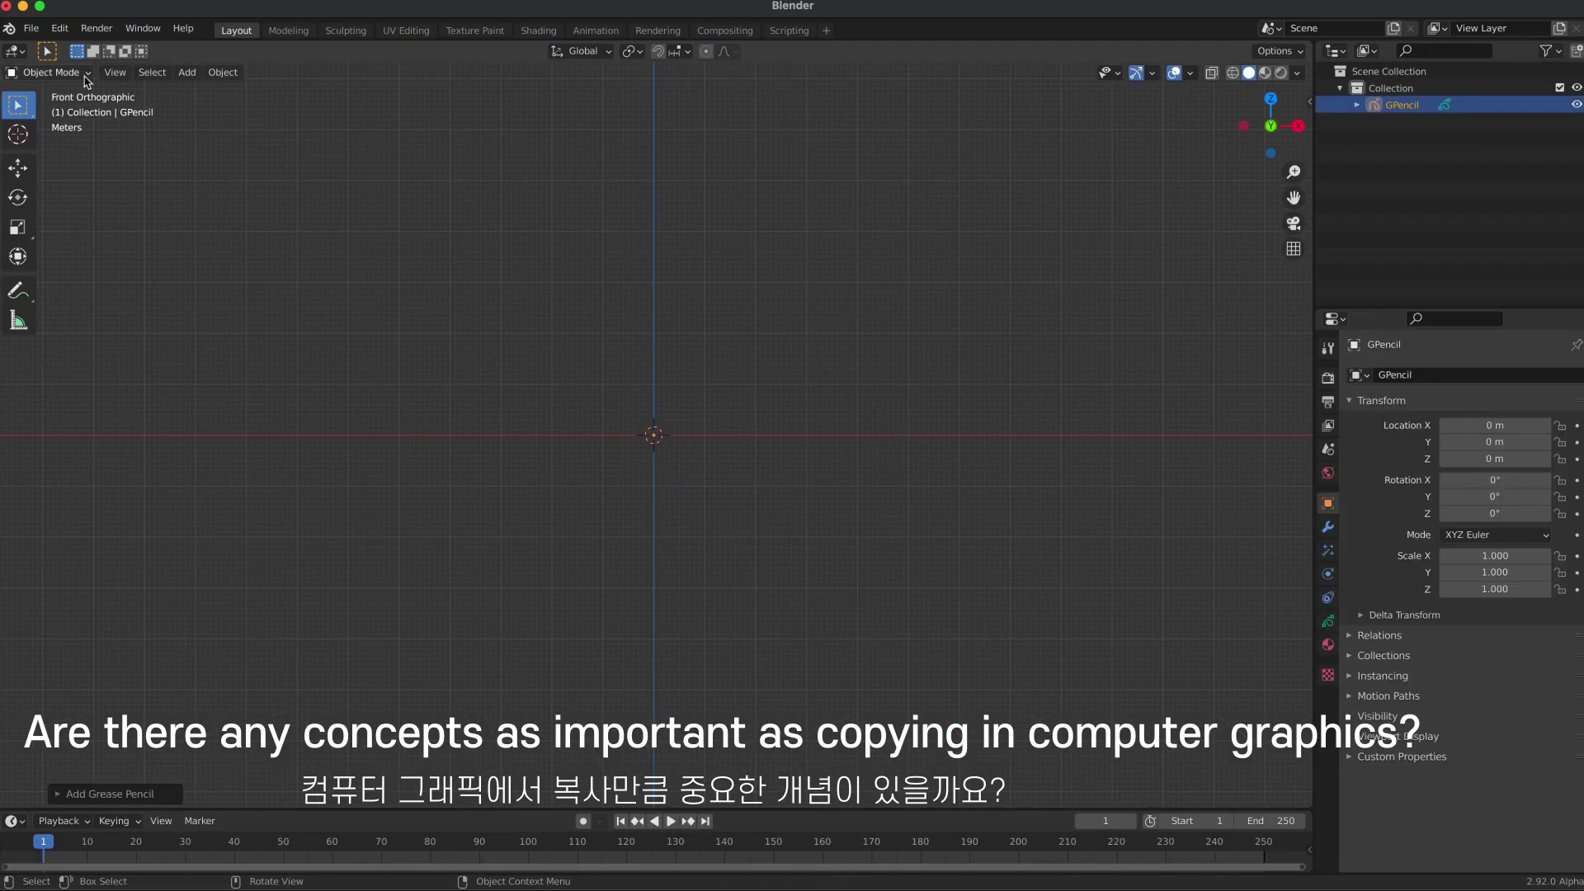
Sketch a waving stick figure: head, face, body, raised arm with fingers, two legs and a foot.
mouse_move(551, 298)
left_mouse_down()
mouse_move(538, 395)
mouse_move(569, 306)
left_mouse_up()
left_click_drag(544, 348, 468, 560)
left_click_drag(561, 409, 612, 347)
left_click_drag(568, 445, 529, 592)
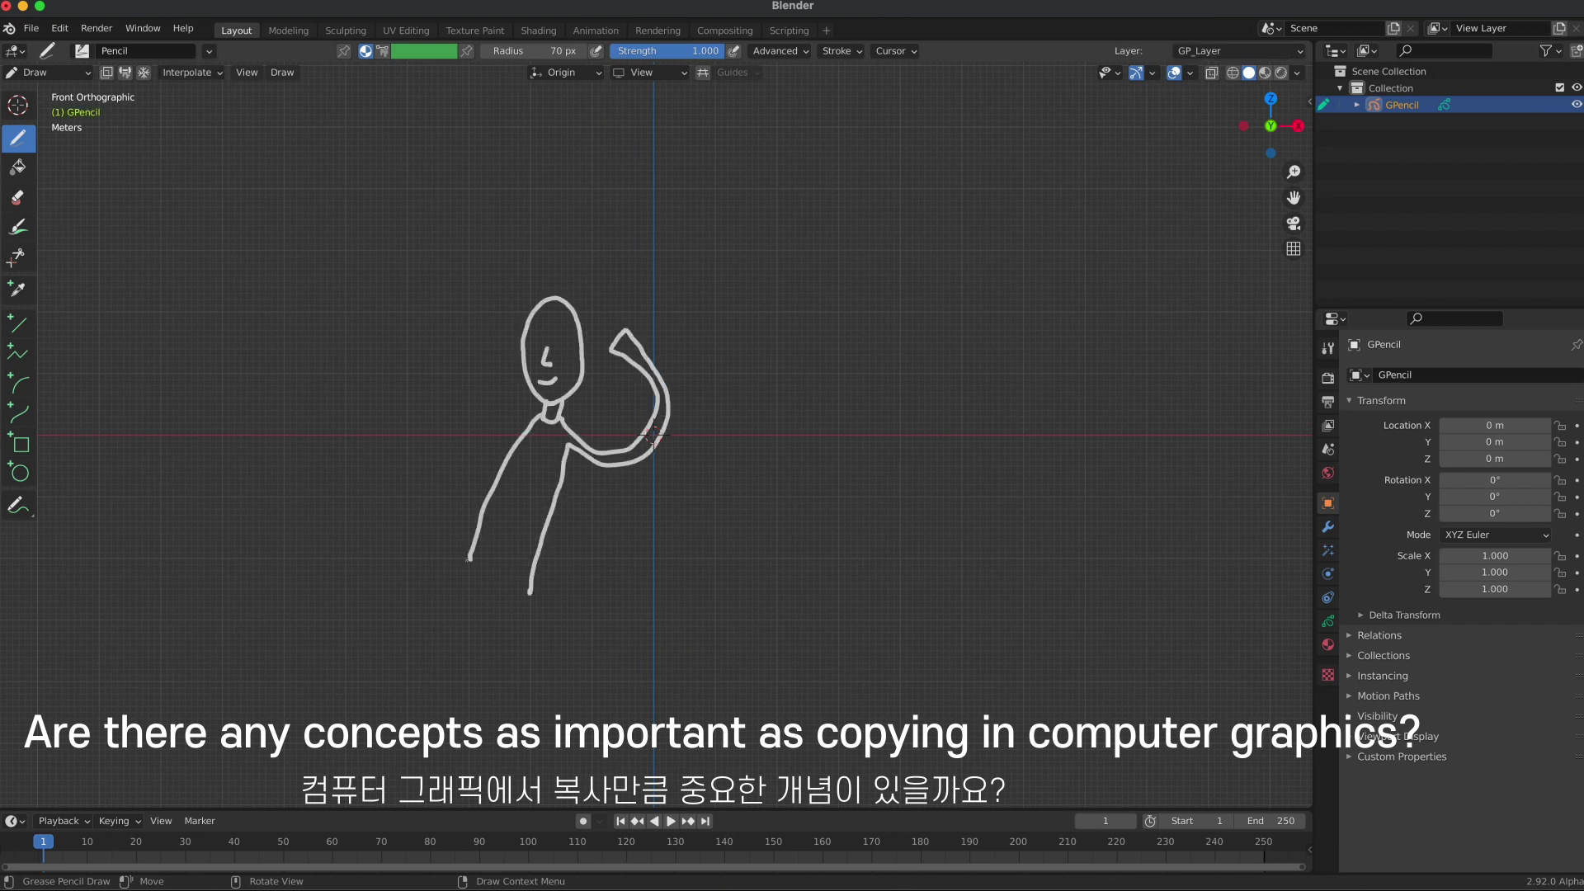
left_click_drag(606, 326, 647, 305)
mouse_move(559, 345)
left_mouse_down()
mouse_move(573, 339)
mouse_move(540, 342)
left_mouse_up()
left_click_drag(468, 561, 441, 726)
left_click_drag(530, 592, 537, 726)
left_click_drag(466, 730, 552, 752)
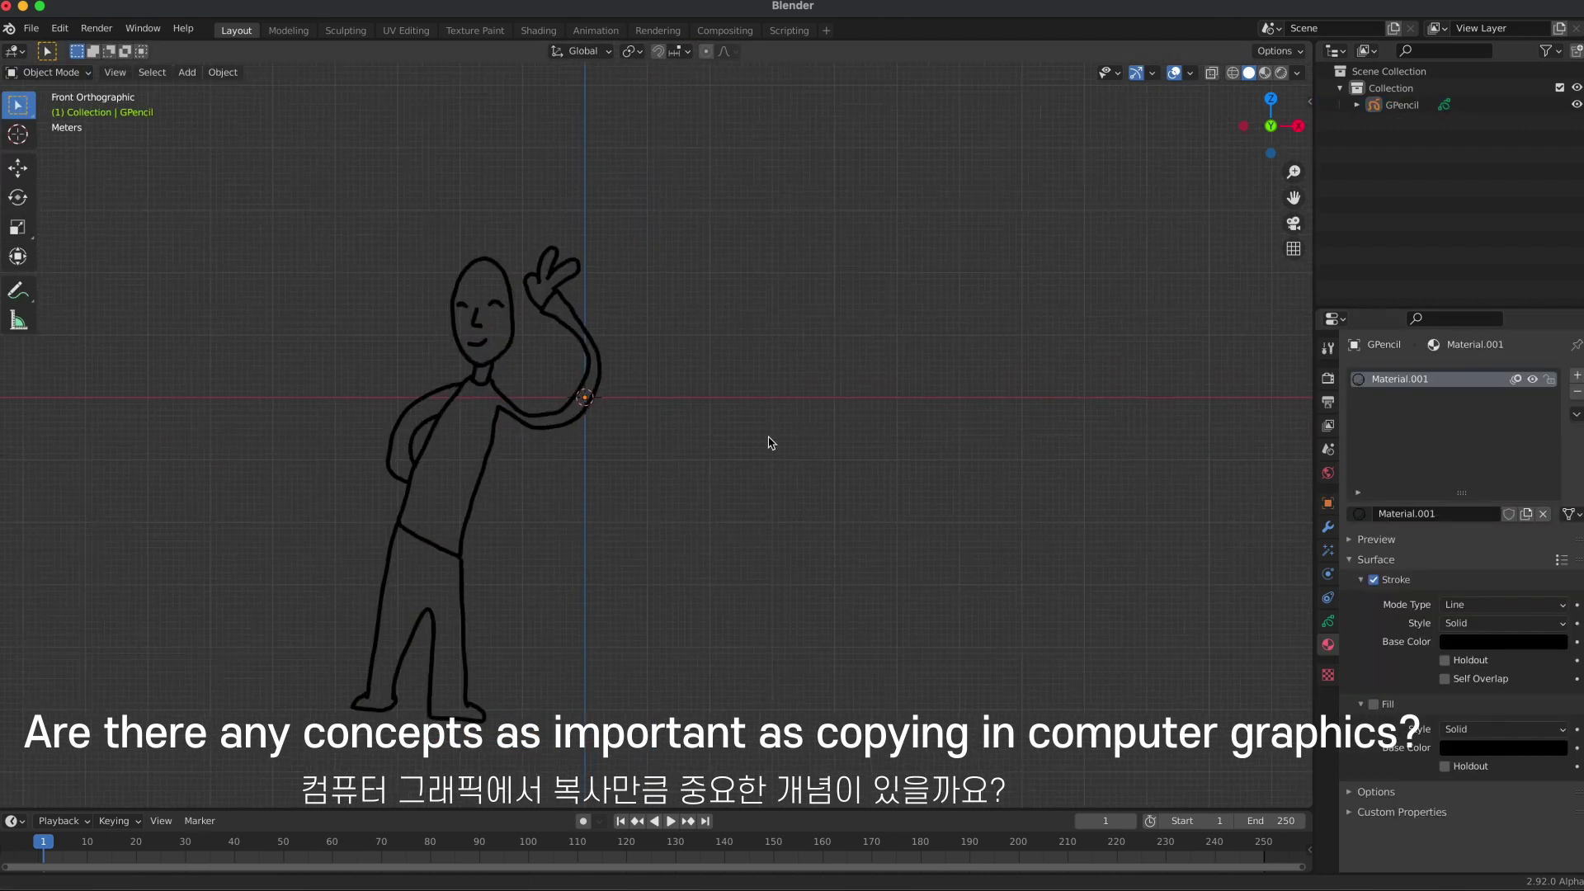
Hide viewport overlays and add a Smooth modifier with Factor 1.0 and Repeat 5.
left_click(1325, 527)
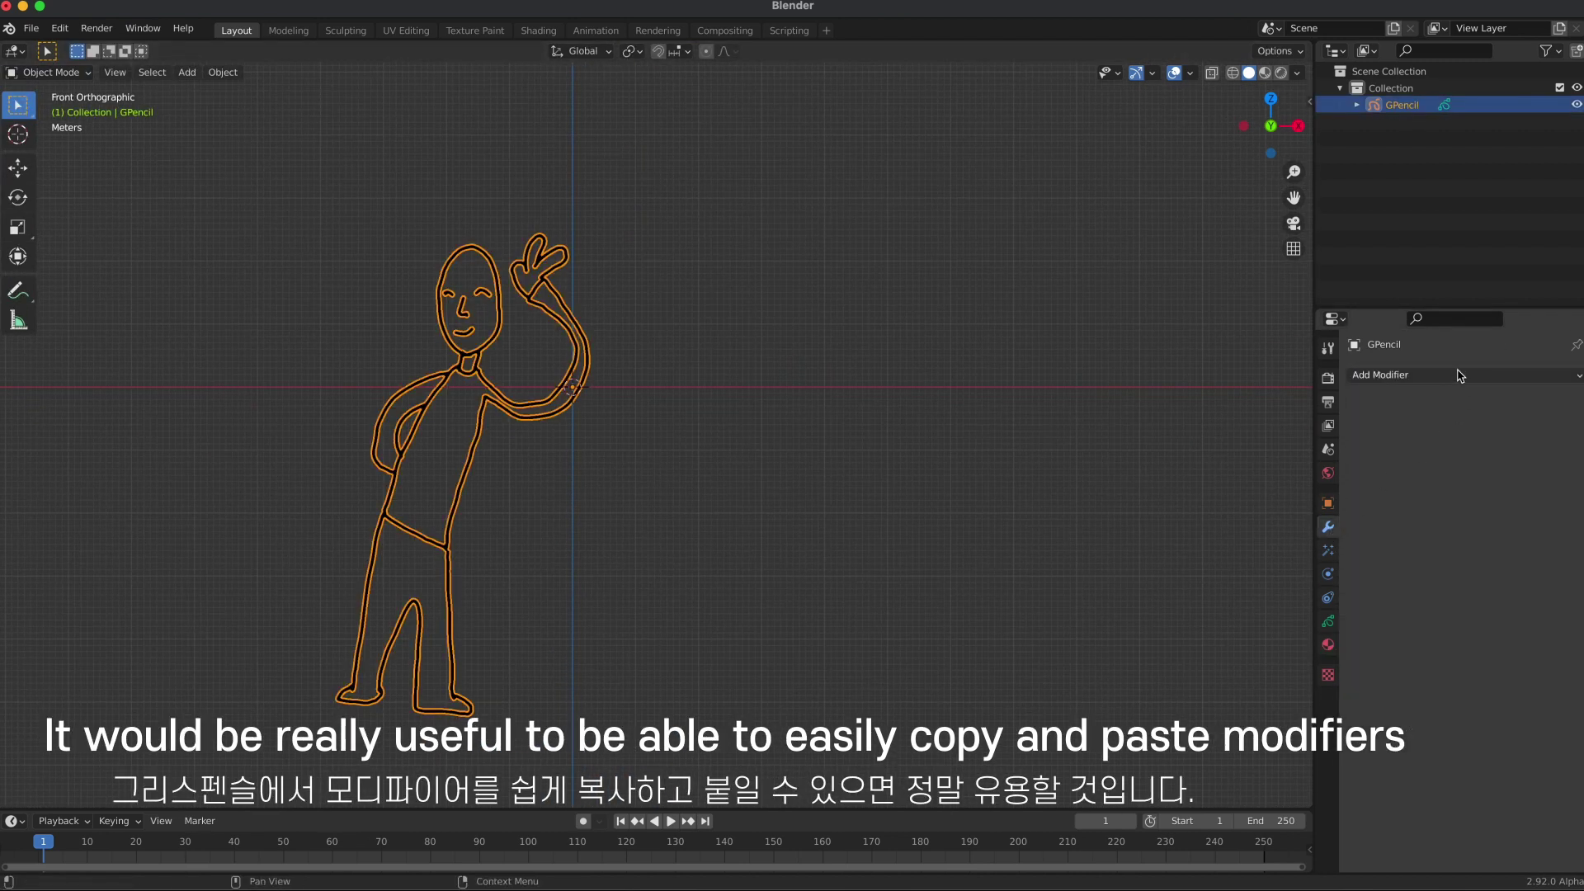
left_click(1175, 73)
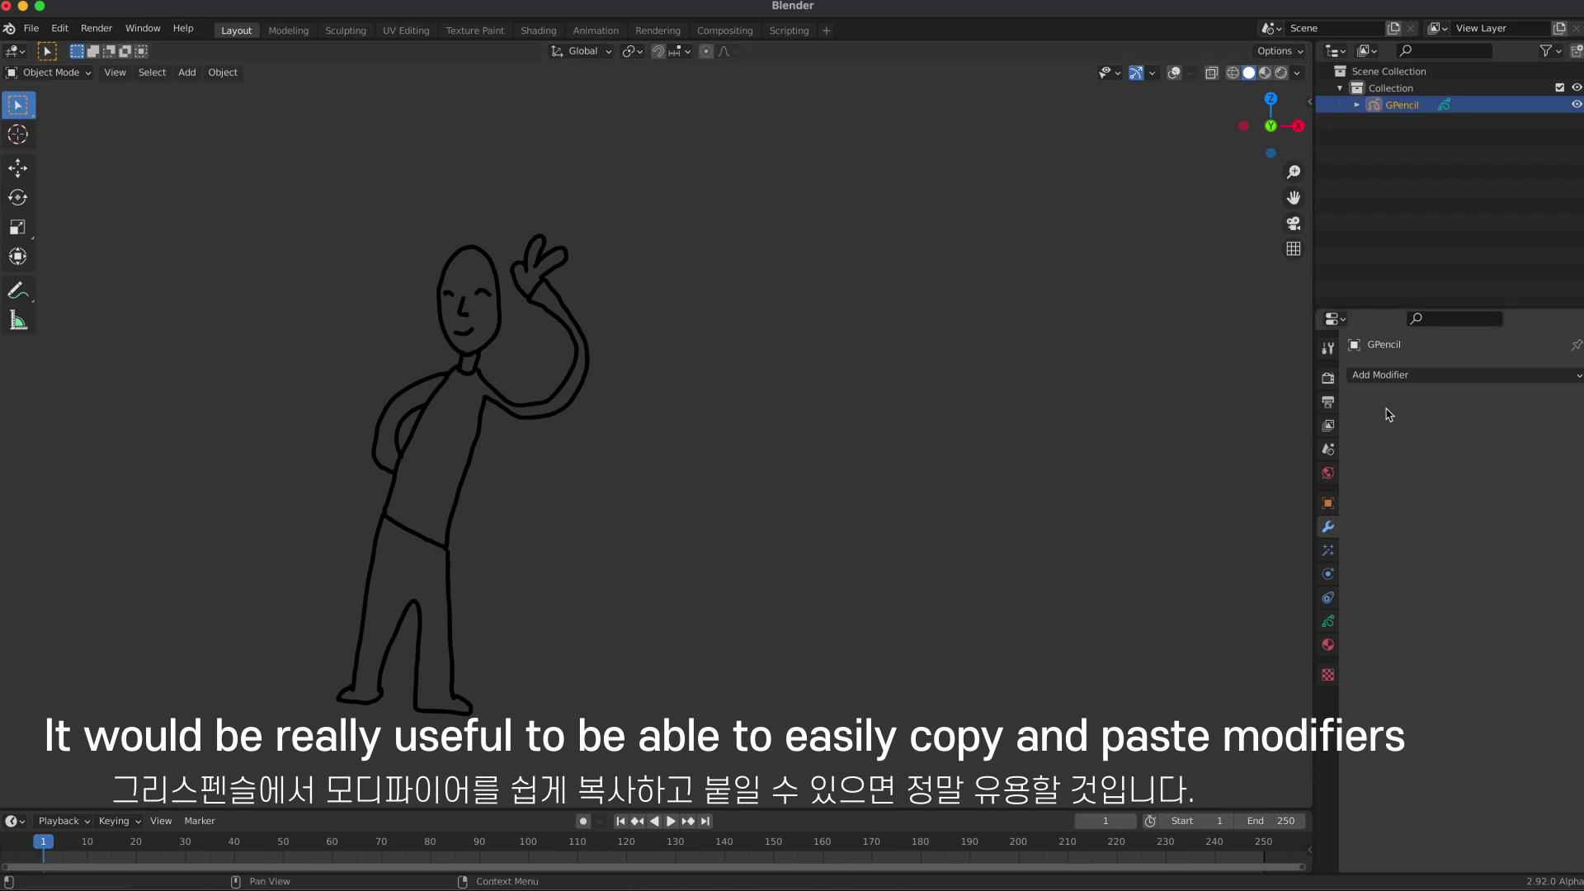
left_click(1431, 377)
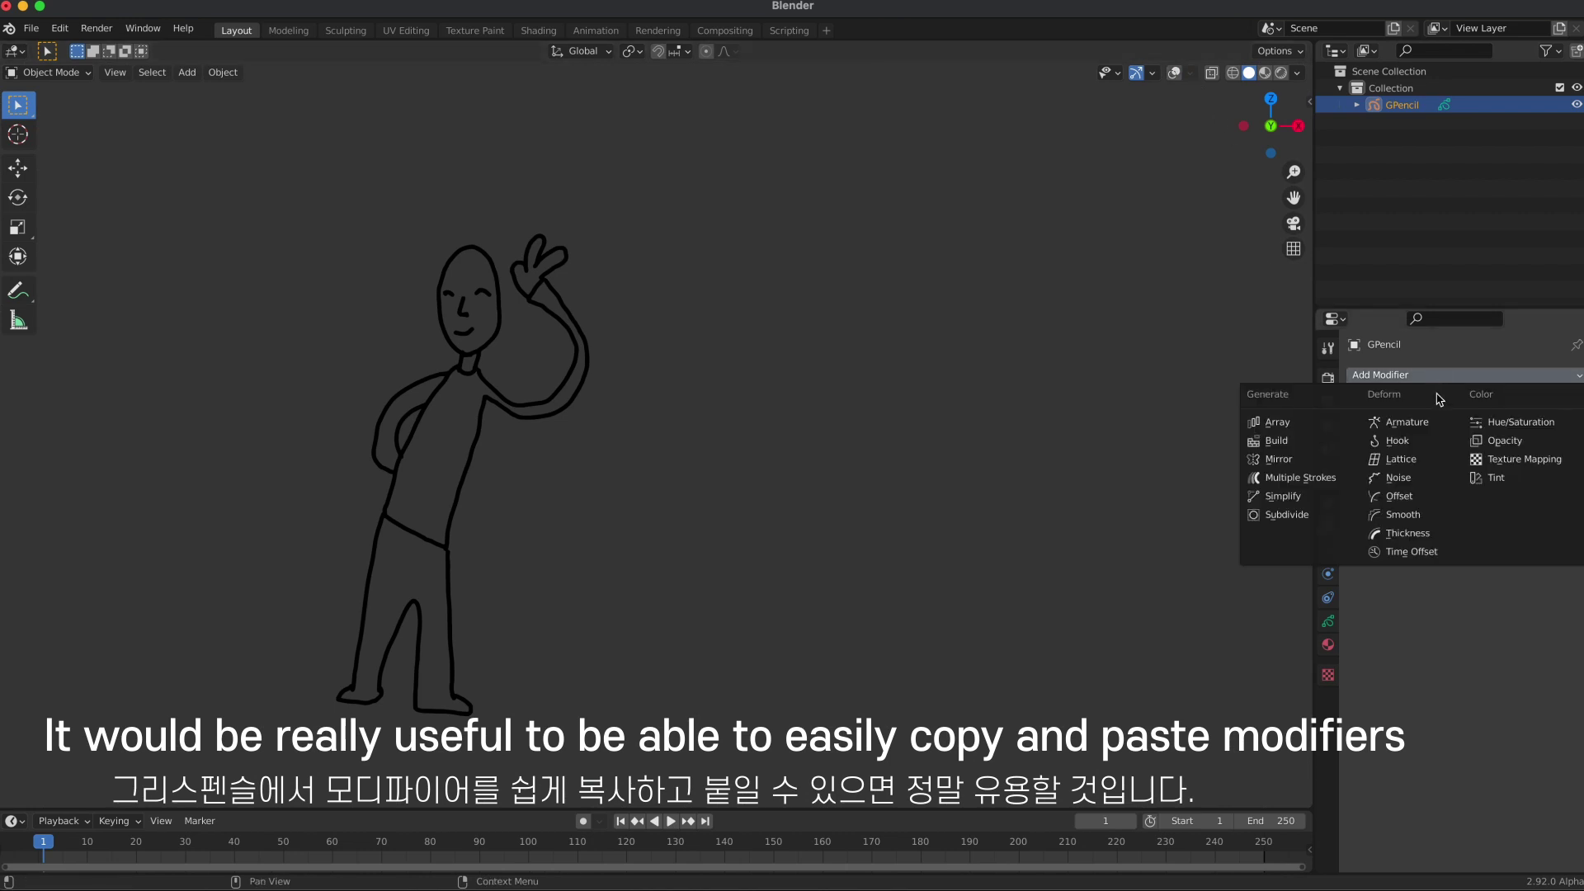
left_click(1410, 514)
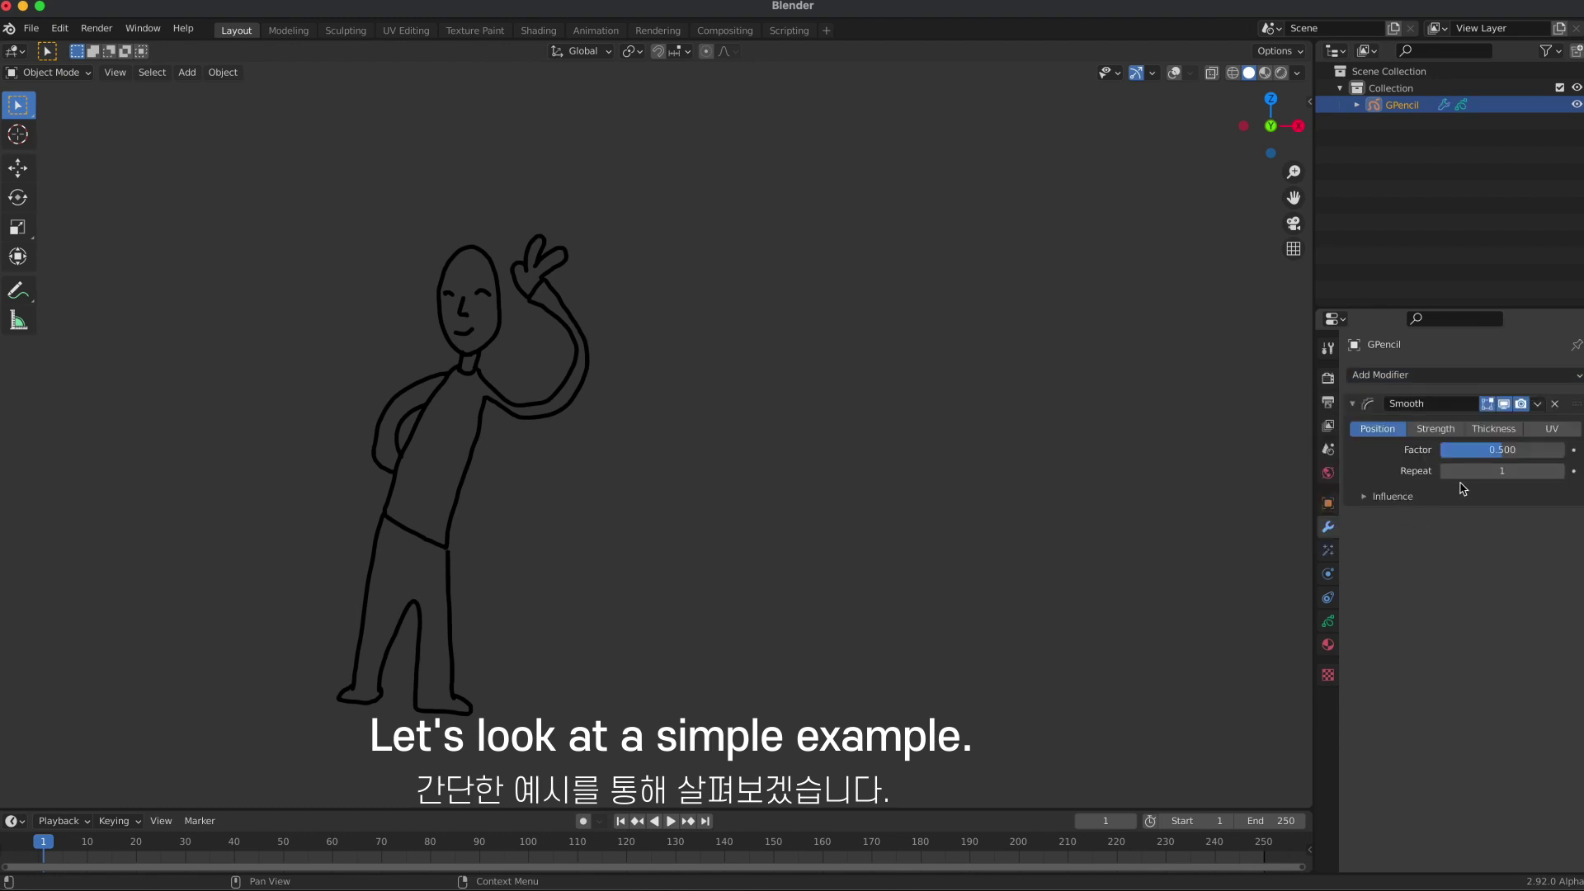
mouse_move(1487, 450)
left_mouse_down()
mouse_move(1563, 450)
mouse_move(1552, 468)
mouse_move(1488, 468)
mouse_move(1510, 468)
left_mouse_up()
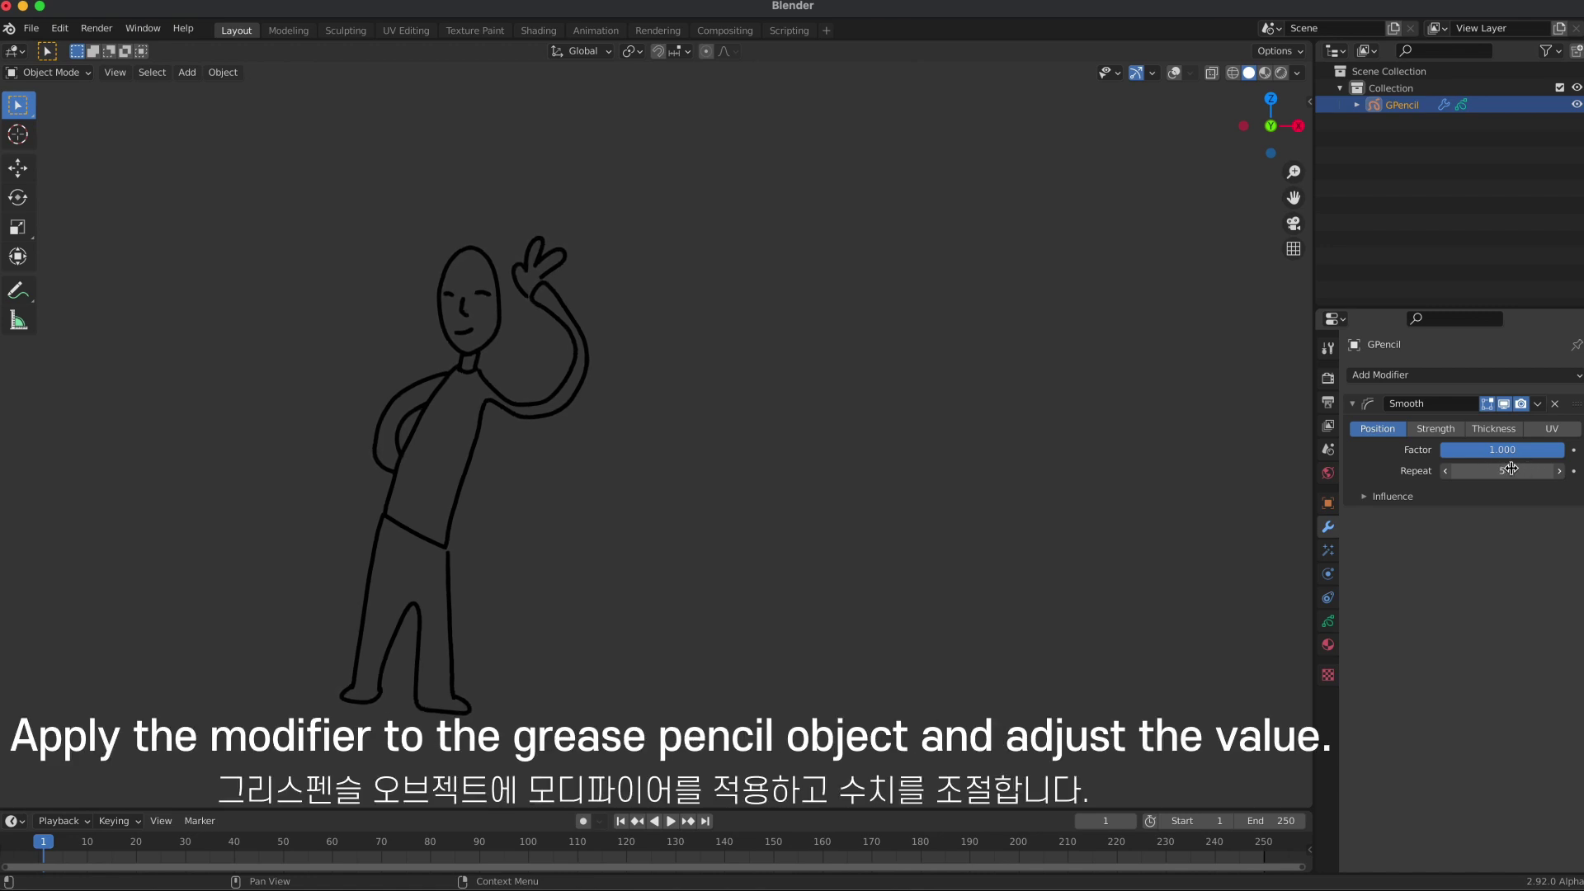
Add a Thickness modifier and enable its custom curve under Influence.
left_click(1493, 381)
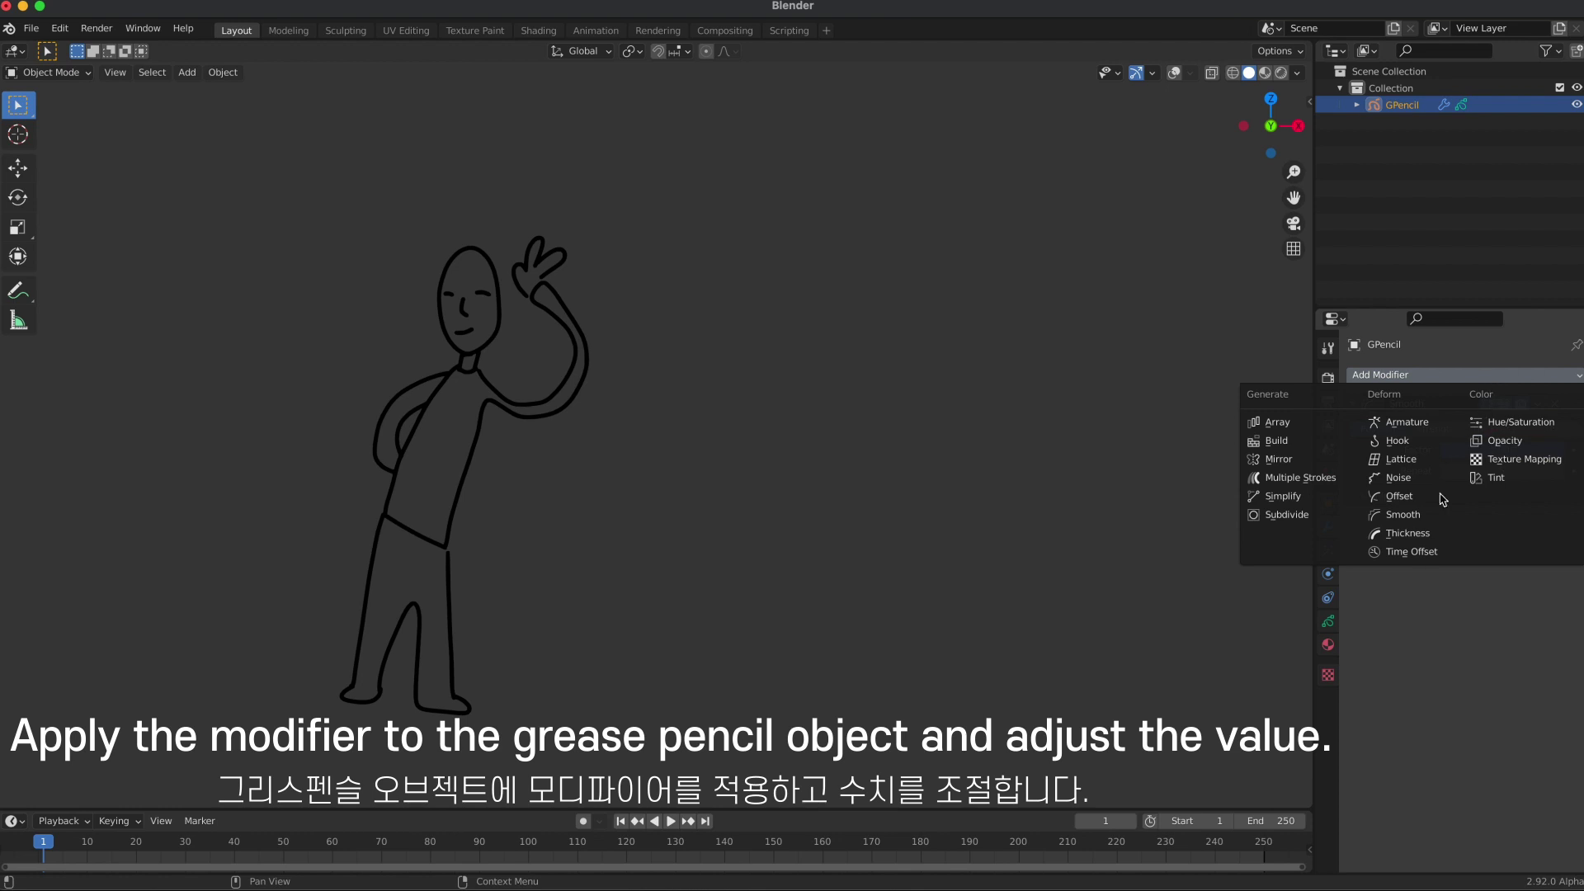
left_click(1432, 535)
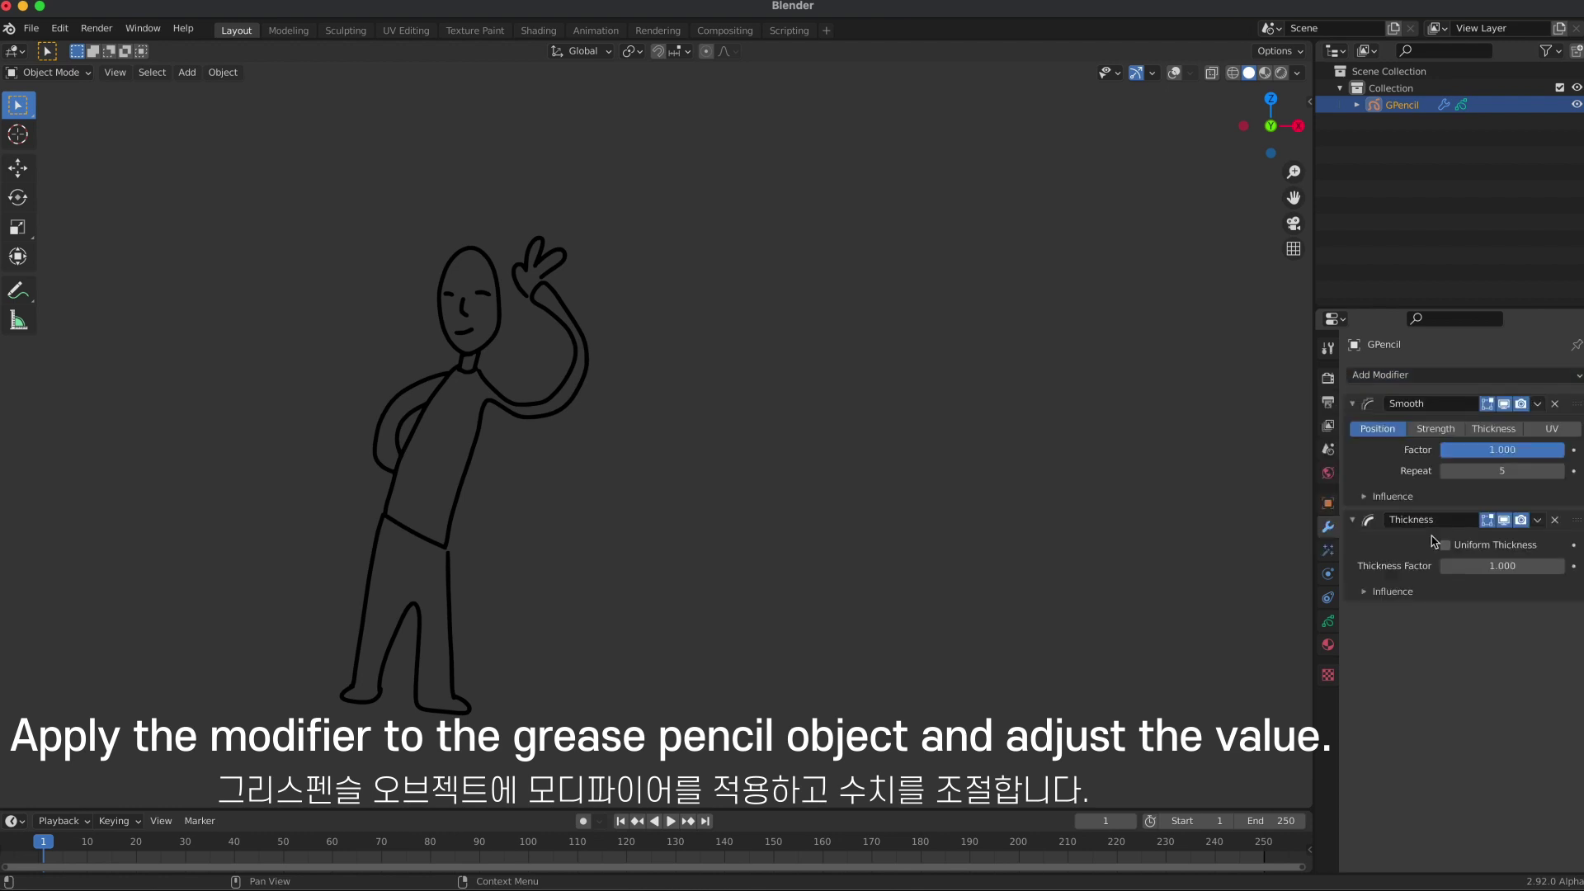
left_click(1363, 593)
left_click(1366, 719)
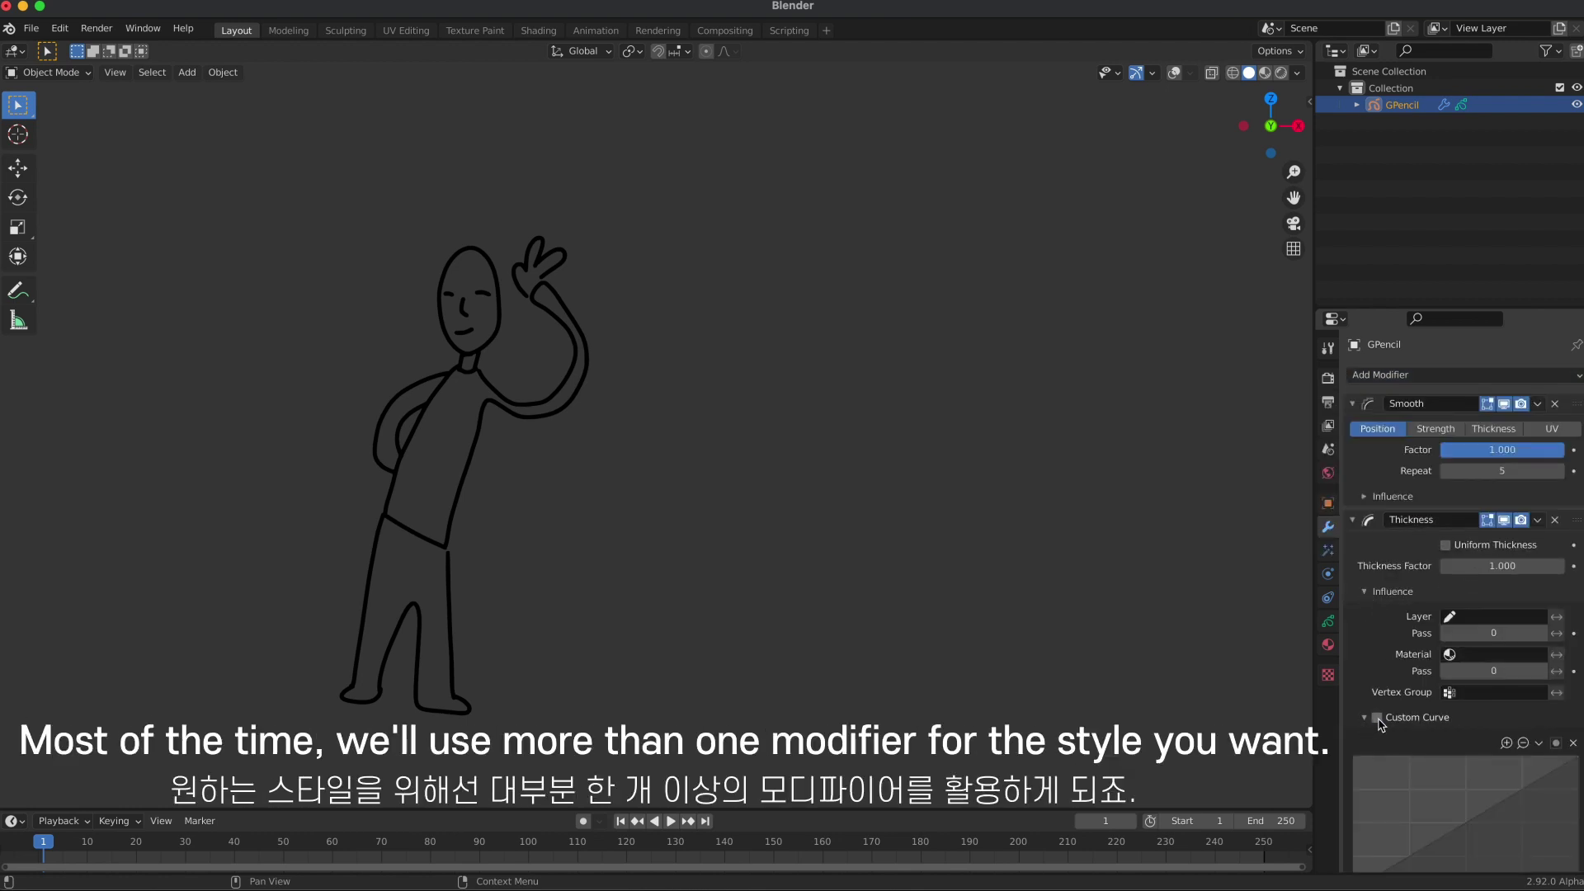
left_click(1376, 717)
Shape the Thickness custom curve into a U so strokes taper and thin.
scroll(1402, 784, "down", 1)
left_click_drag(1461, 802, 1458, 828)
left_click_drag(1356, 866, 1357, 735)
left_click_drag(1458, 829, 1465, 861)
left_click_drag(1426, 783, 1394, 807)
left_click_drag(1501, 542, 1200, 575)
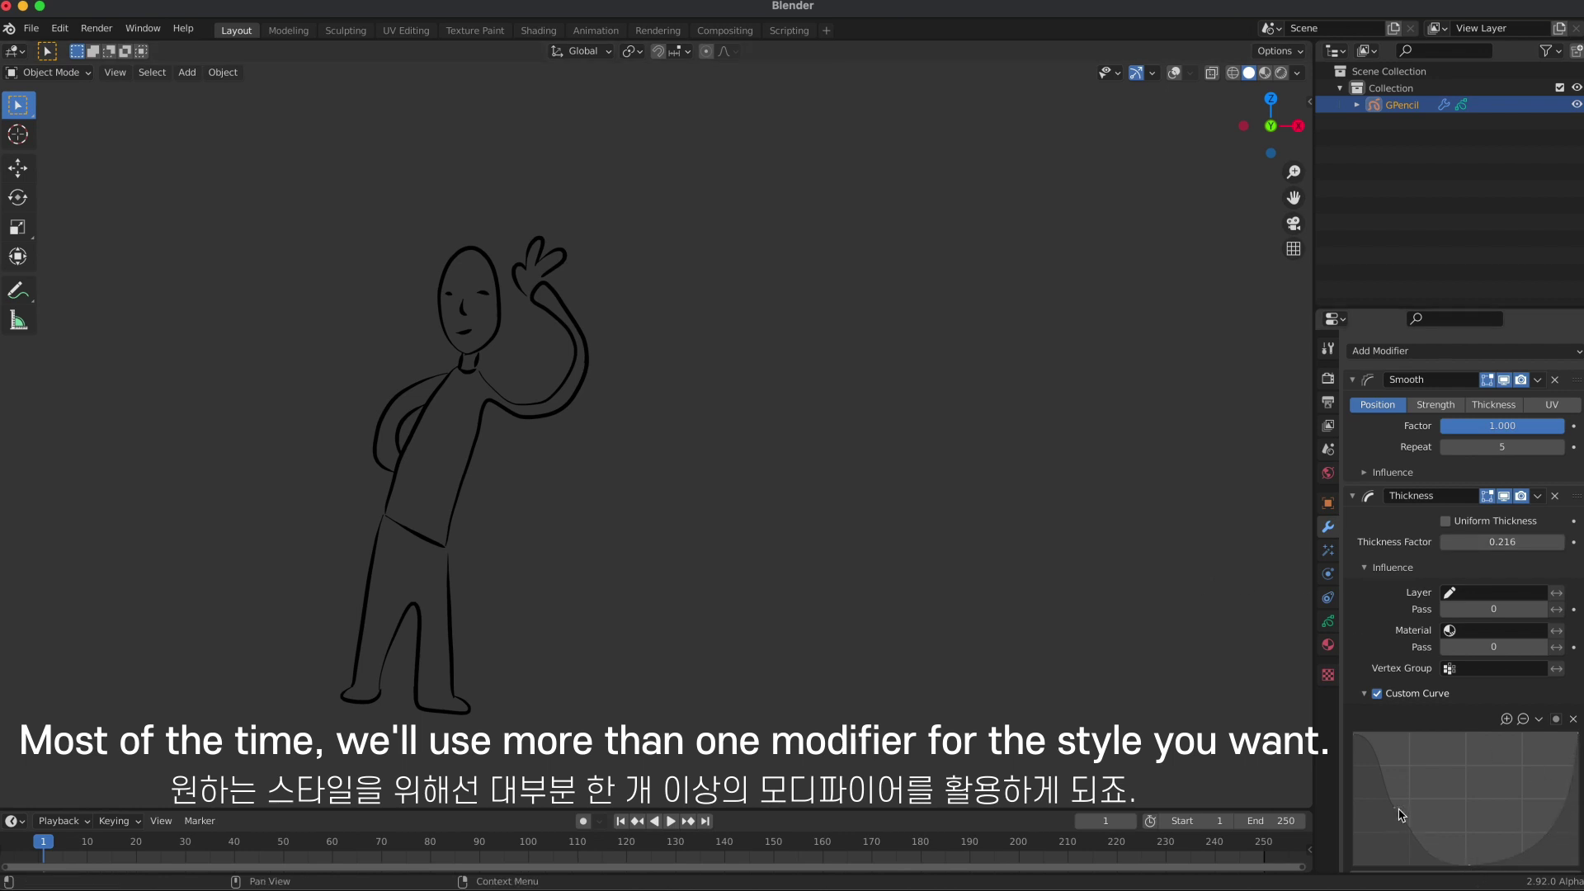
Collapse the Smooth and Thickness panels and toggle their viewport display to compare.
left_click(1353, 496)
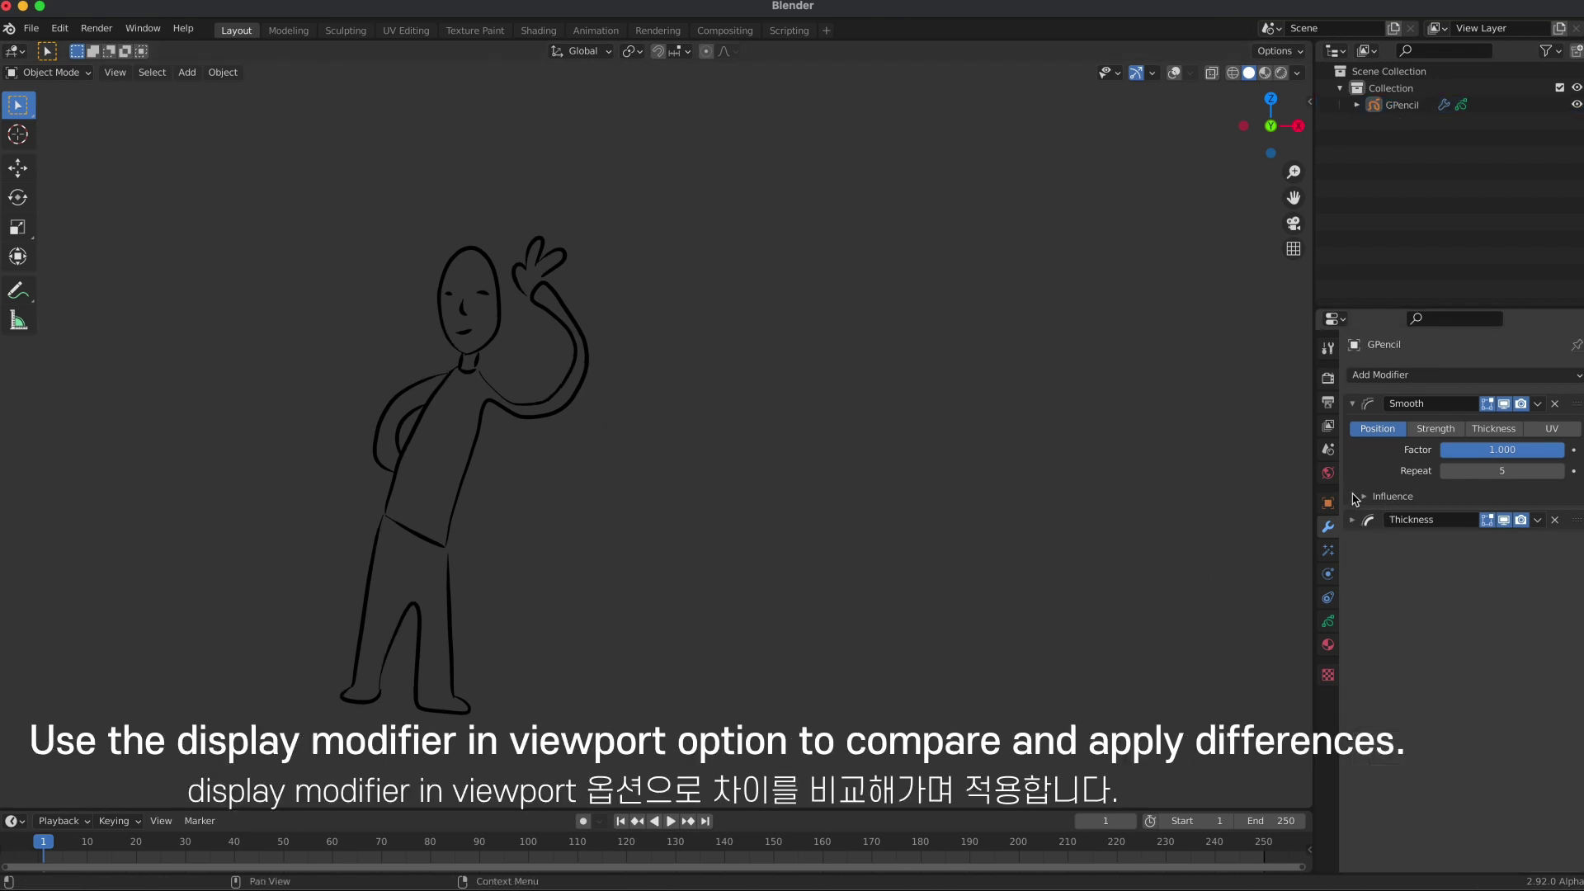
left_click(1352, 403)
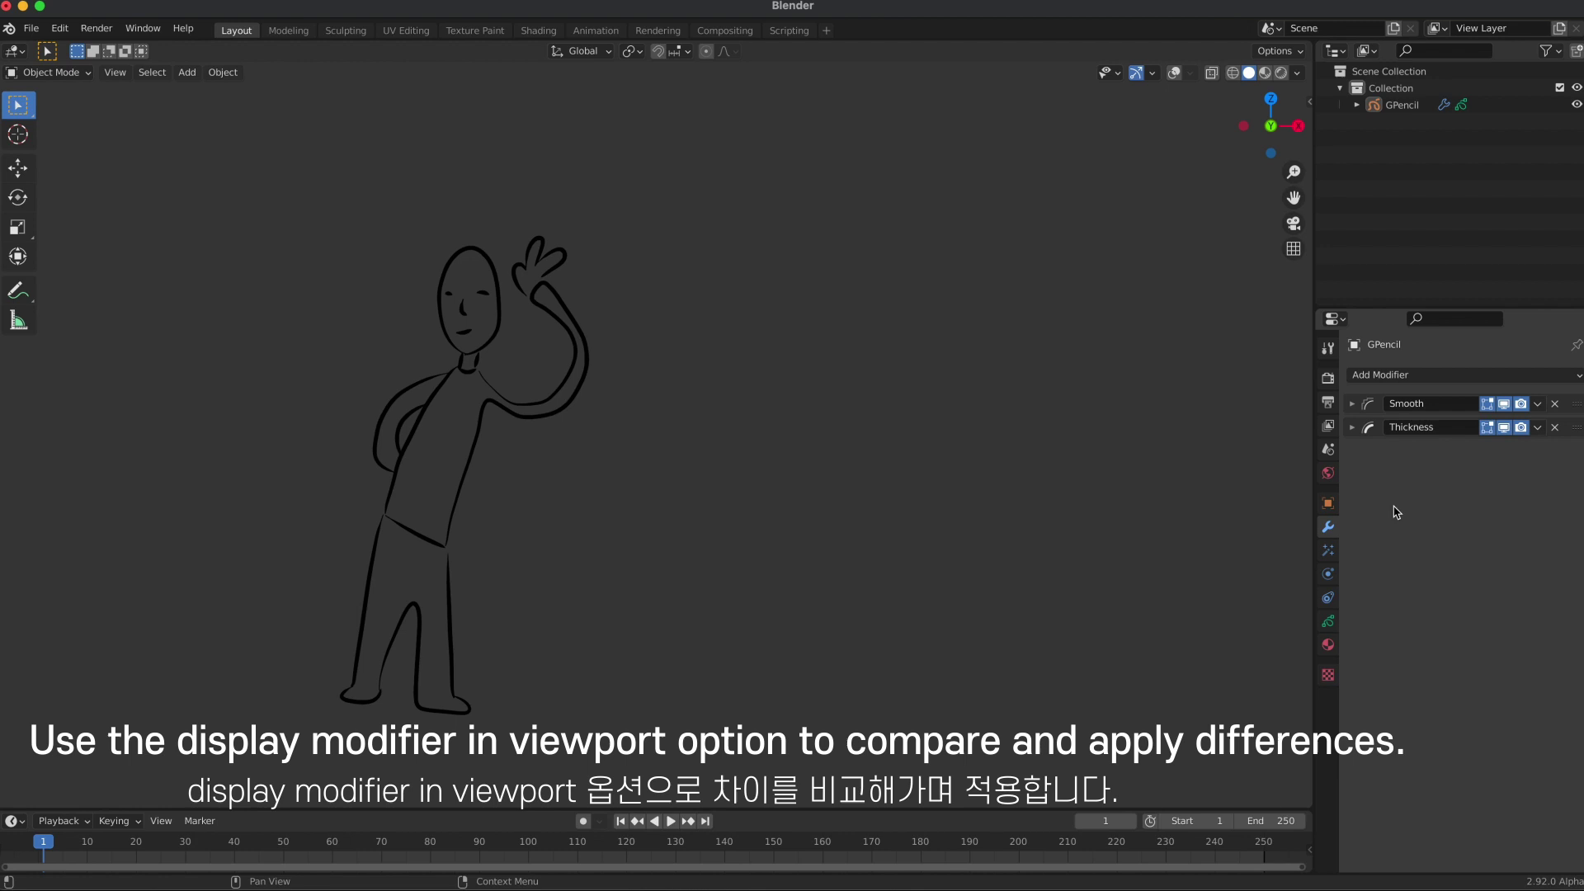
left_click(1505, 404)
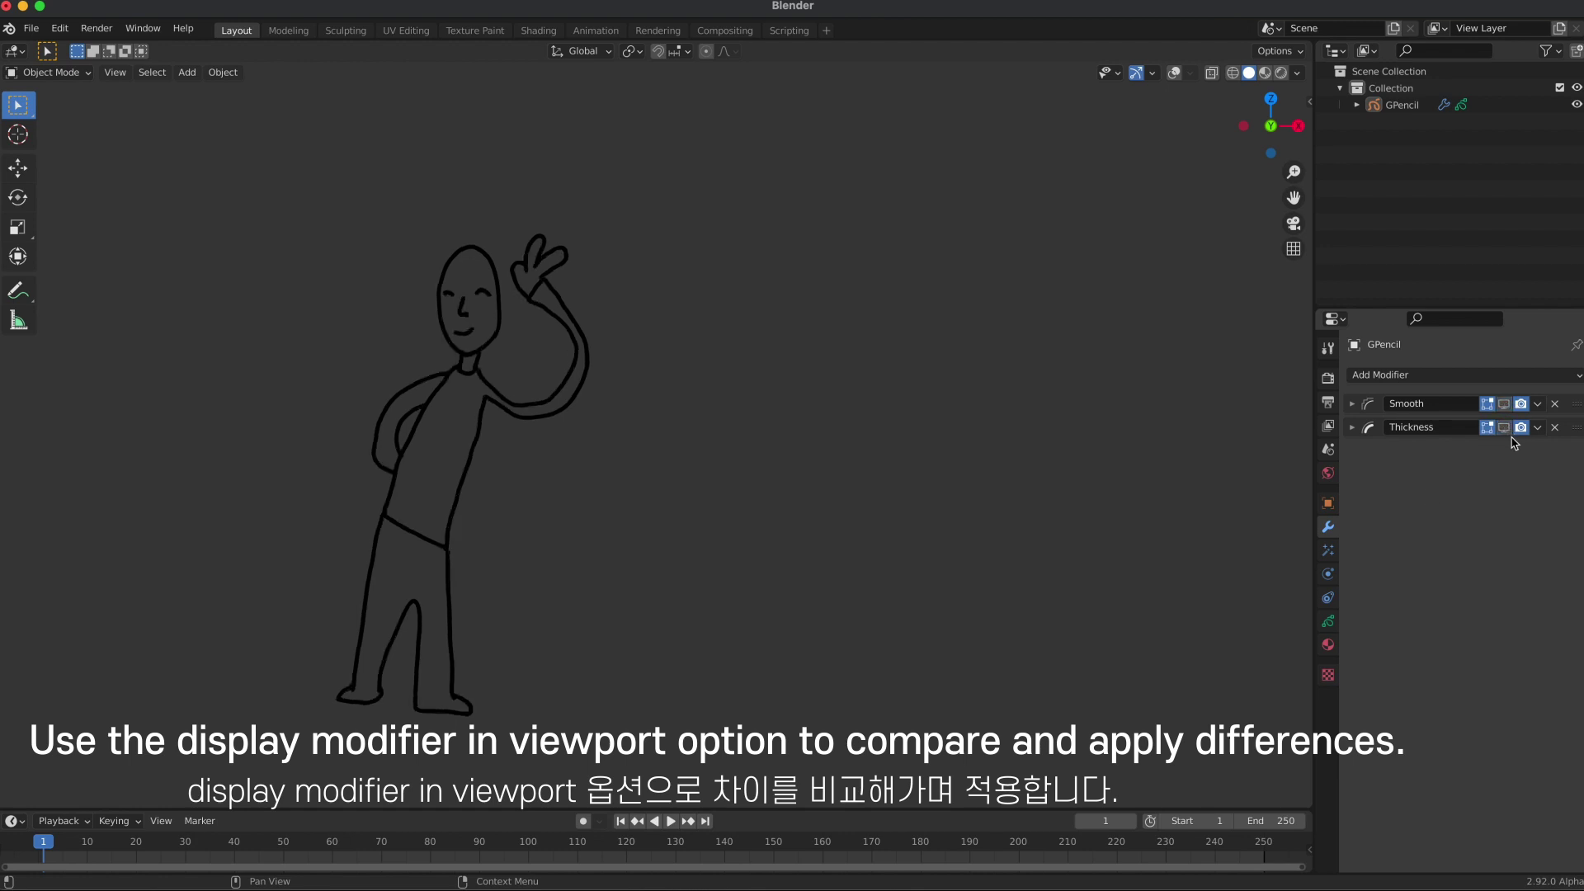
left_click(1503, 427)
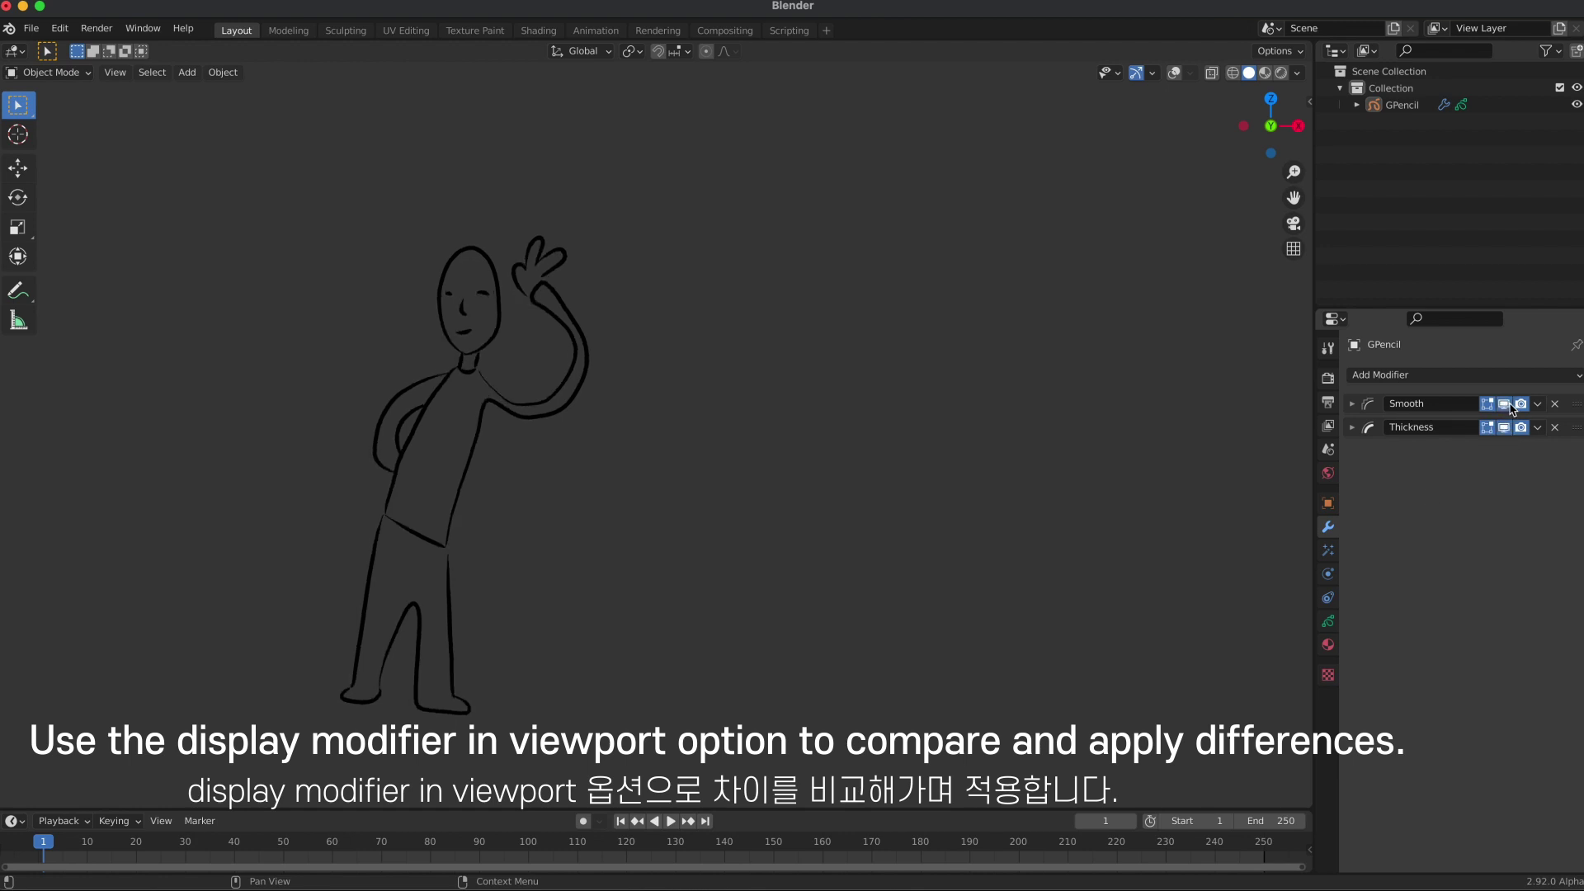
Duplicate the stick figure with Shift+D and place the copy to the right.
left_click(49, 71)
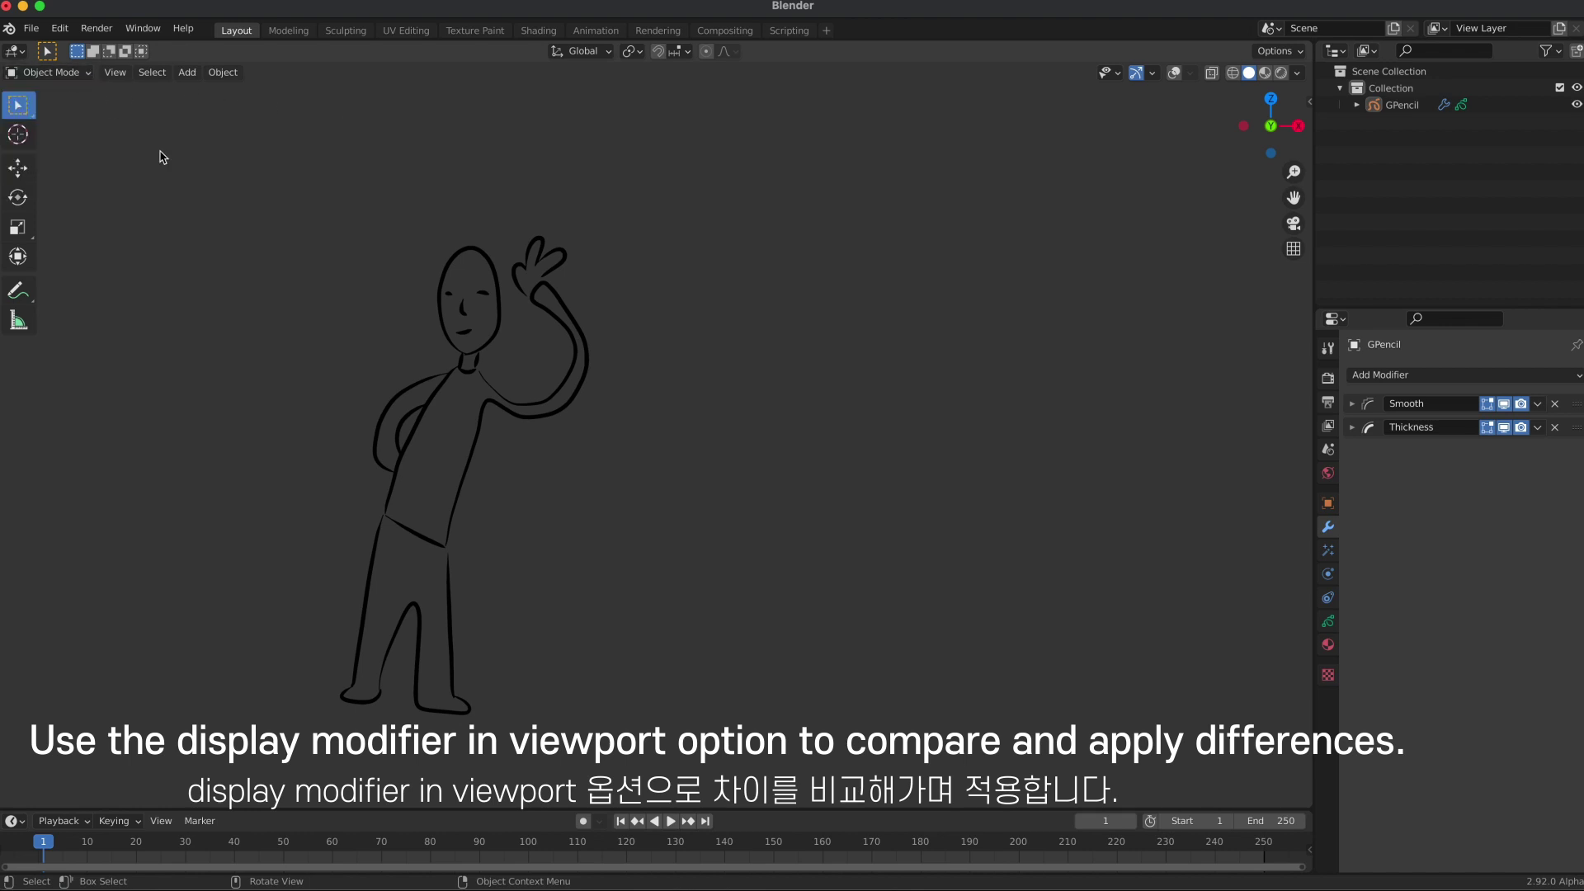
left_click(498, 409)
left_click(1174, 72)
key("shift+d")
left_click(689, 488)
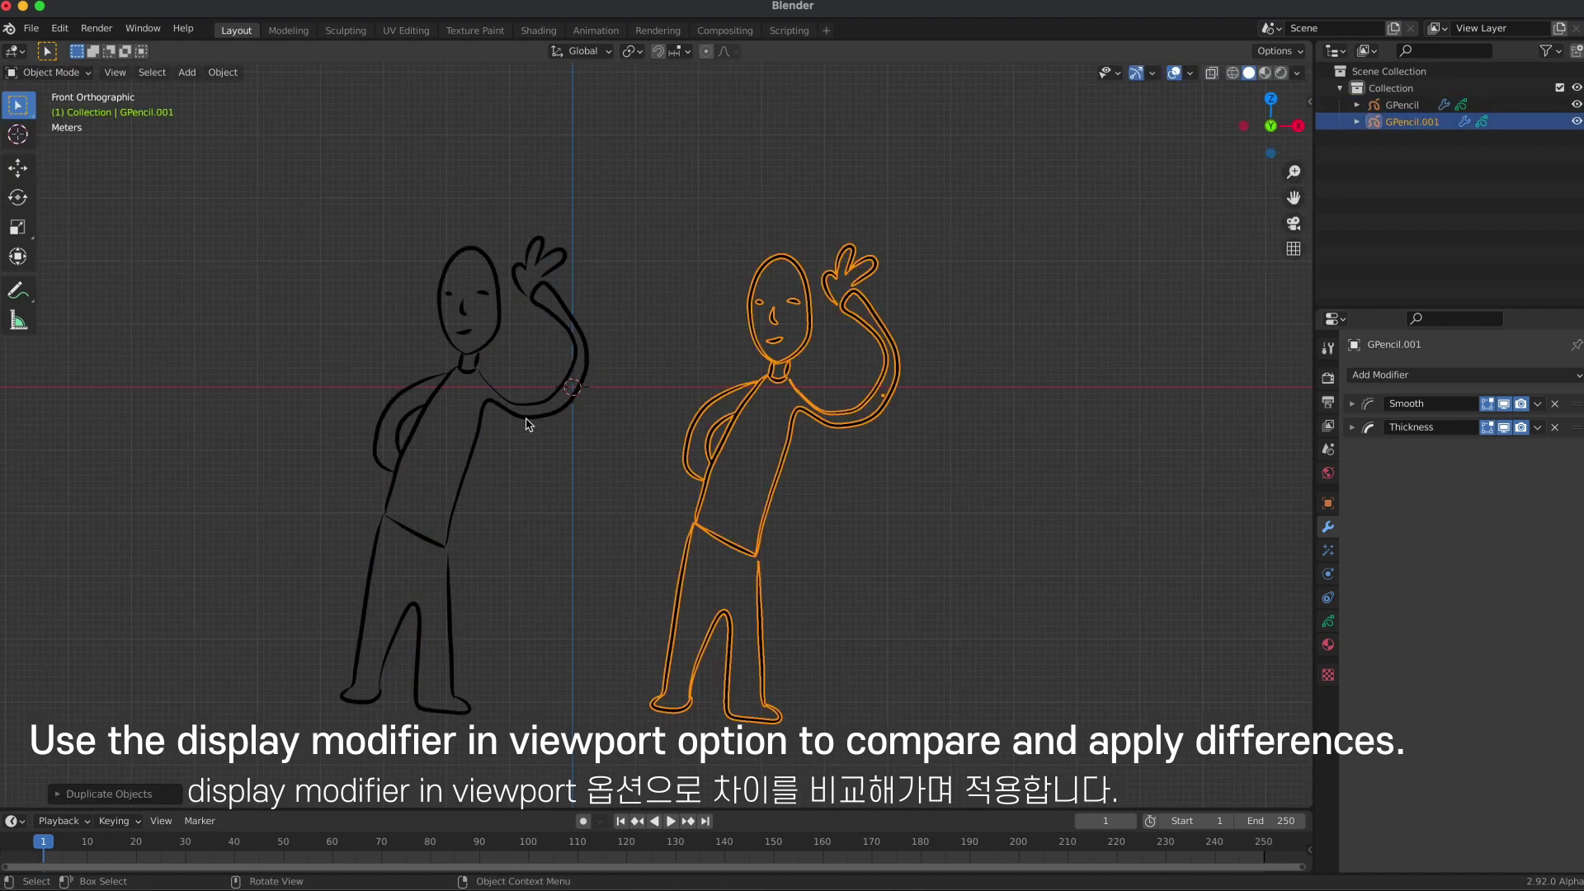
left_click(1173, 73)
Frame both figures in the view and select the copy, GPencil.001.
scroll(985, 470, "up", 1)
middle_click_drag(825, 462, 742, 443, "shift")
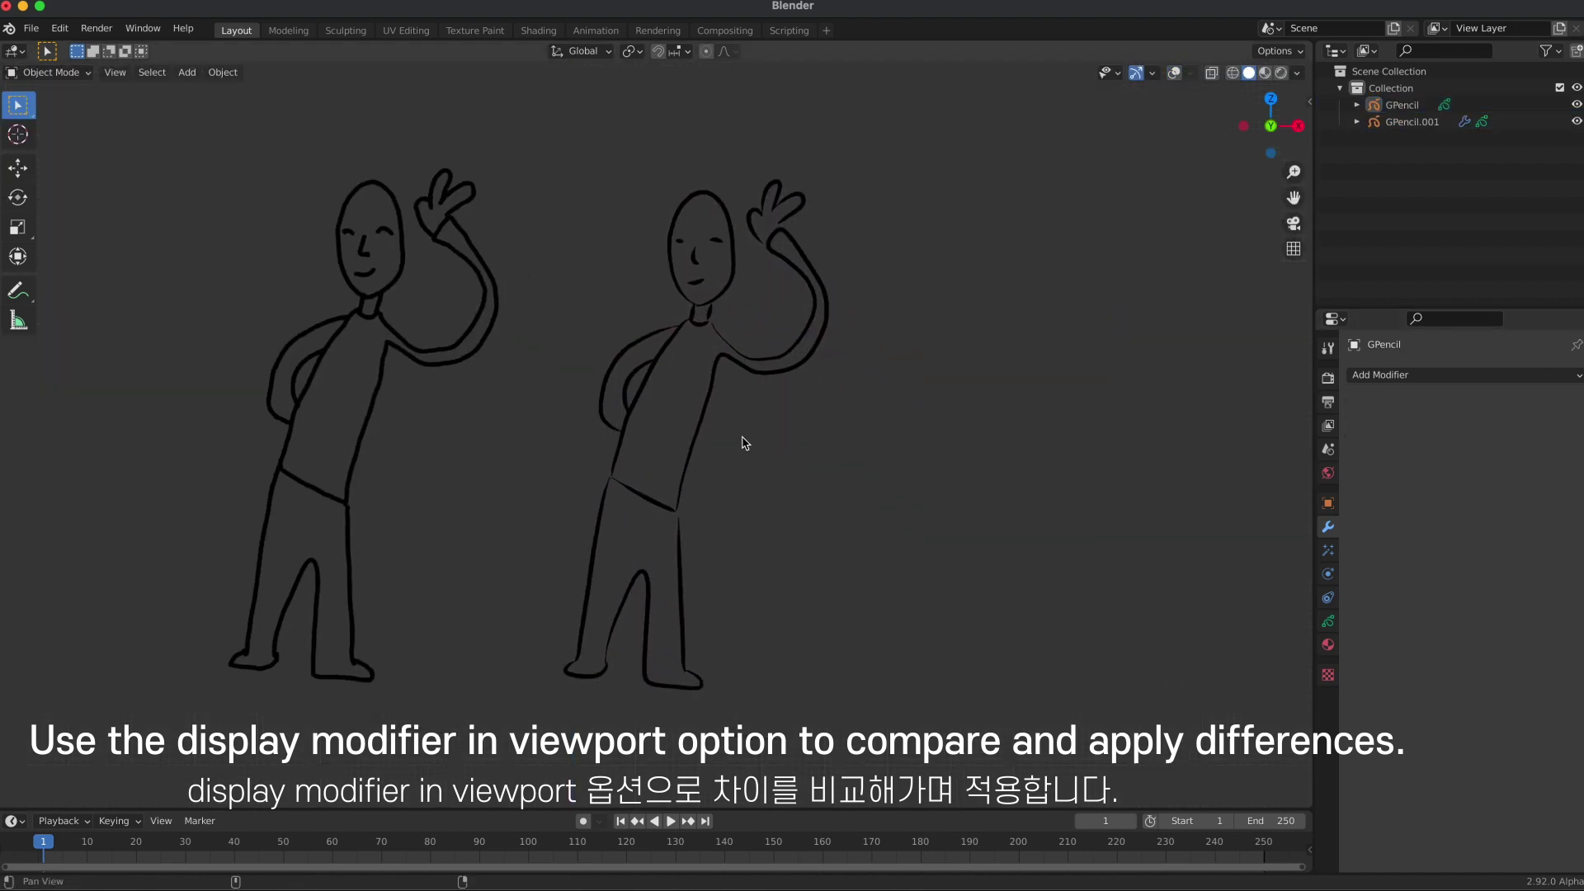
left_click(701, 425)
left_click(1445, 376)
left_click(1445, 376)
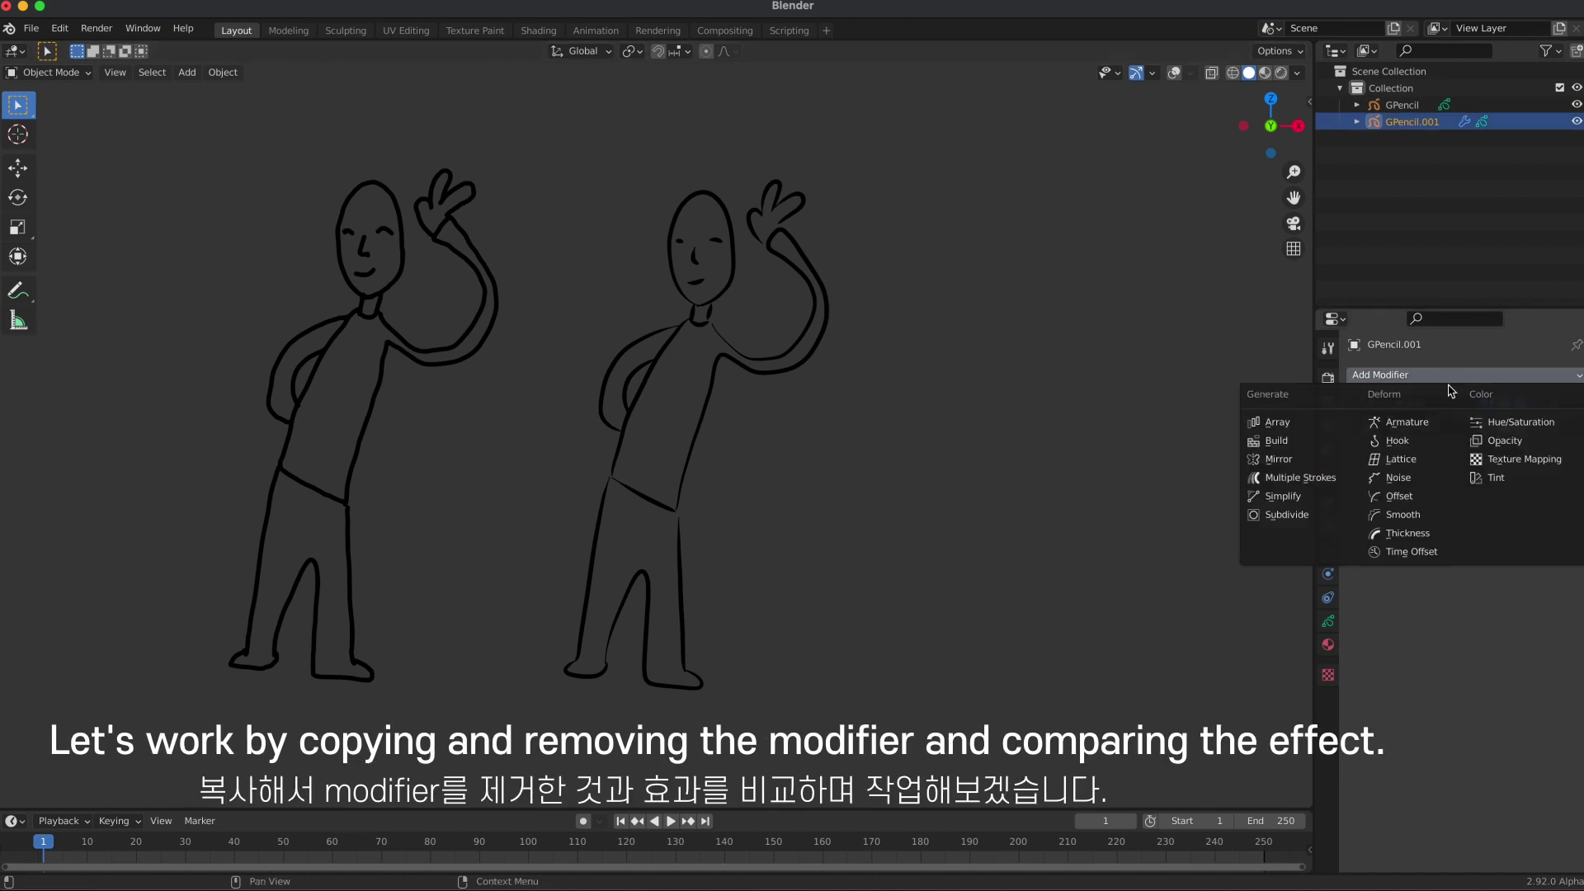
Give GPencil.001 a Multiple Strokes modifier with Fade enabled and 0.034 m distance.
left_click(1299, 478)
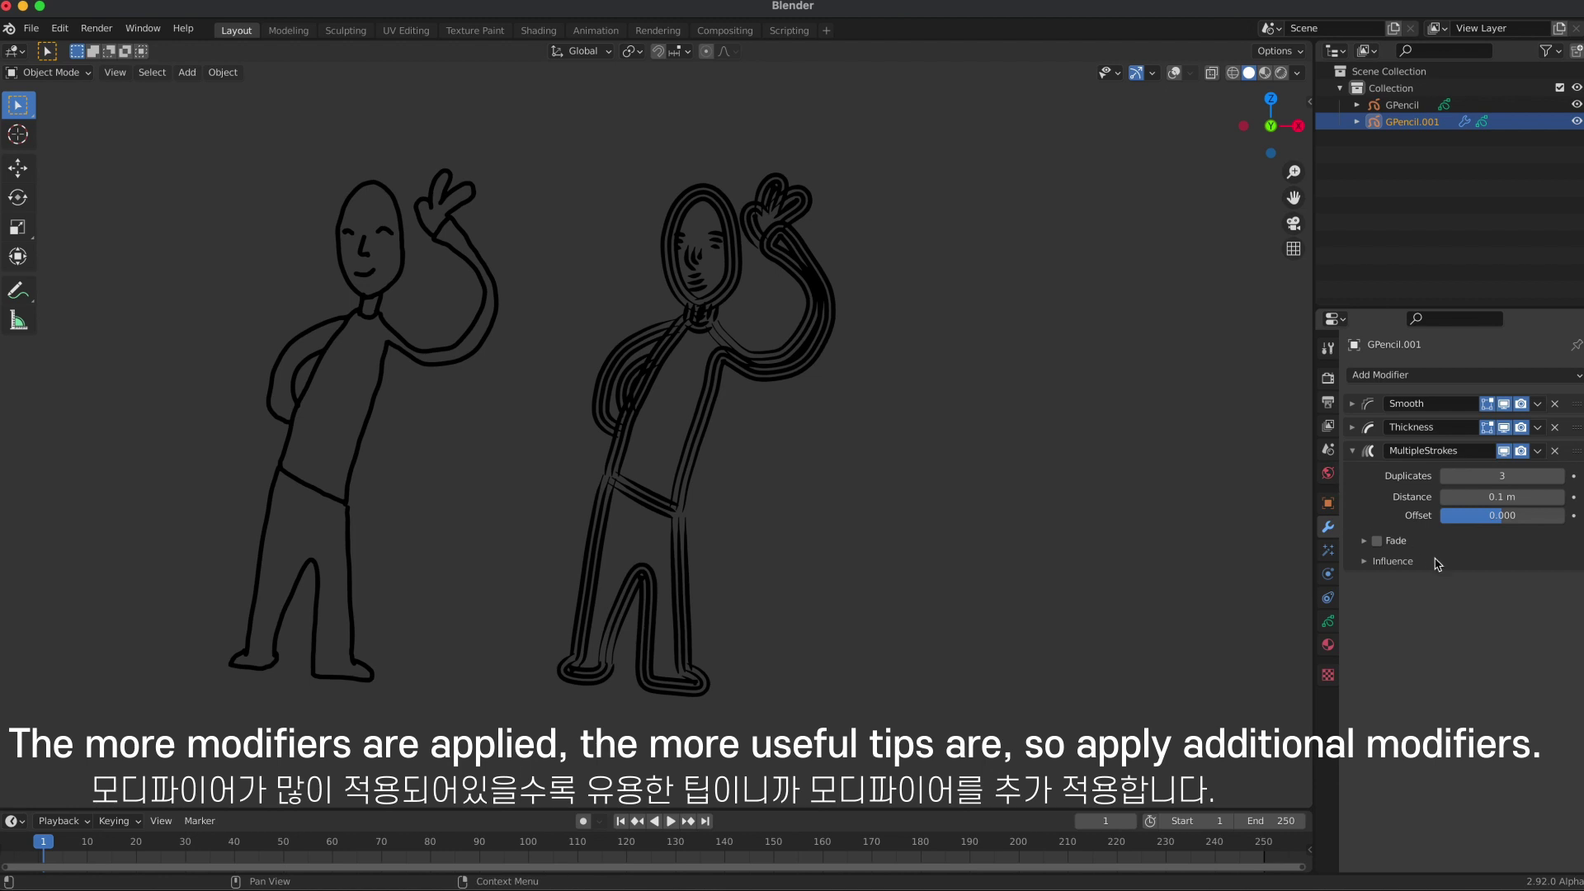
left_click(1375, 540)
mouse_move(1510, 603)
left_mouse_down()
mouse_move(1551, 603)
mouse_move(1555, 584)
left_mouse_up()
left_click_drag(1530, 498, 1505, 497)
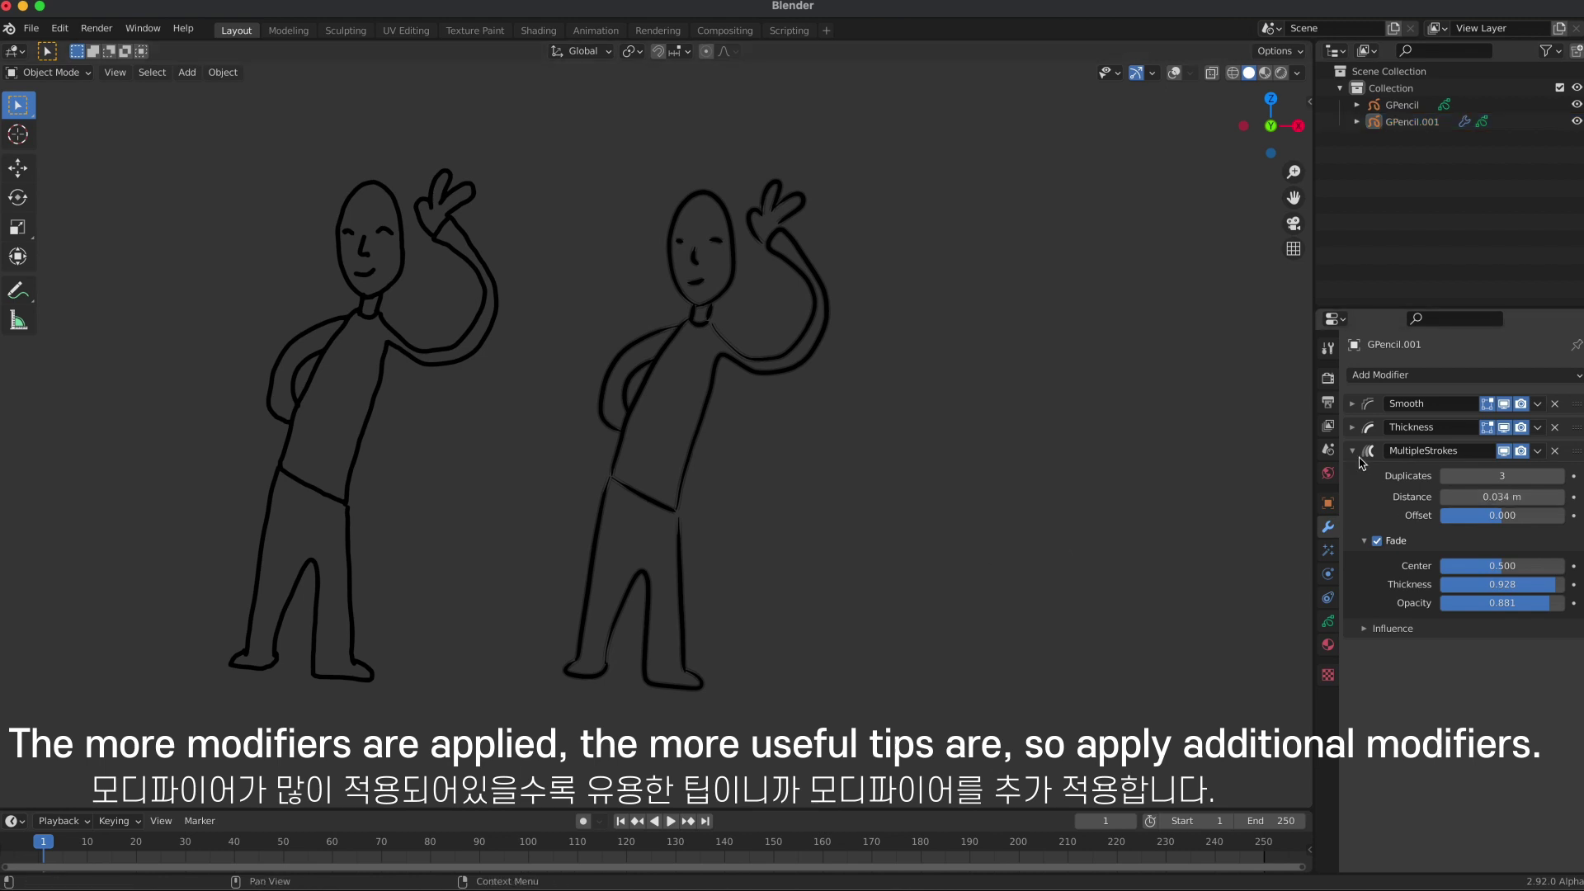
left_click(1467, 376)
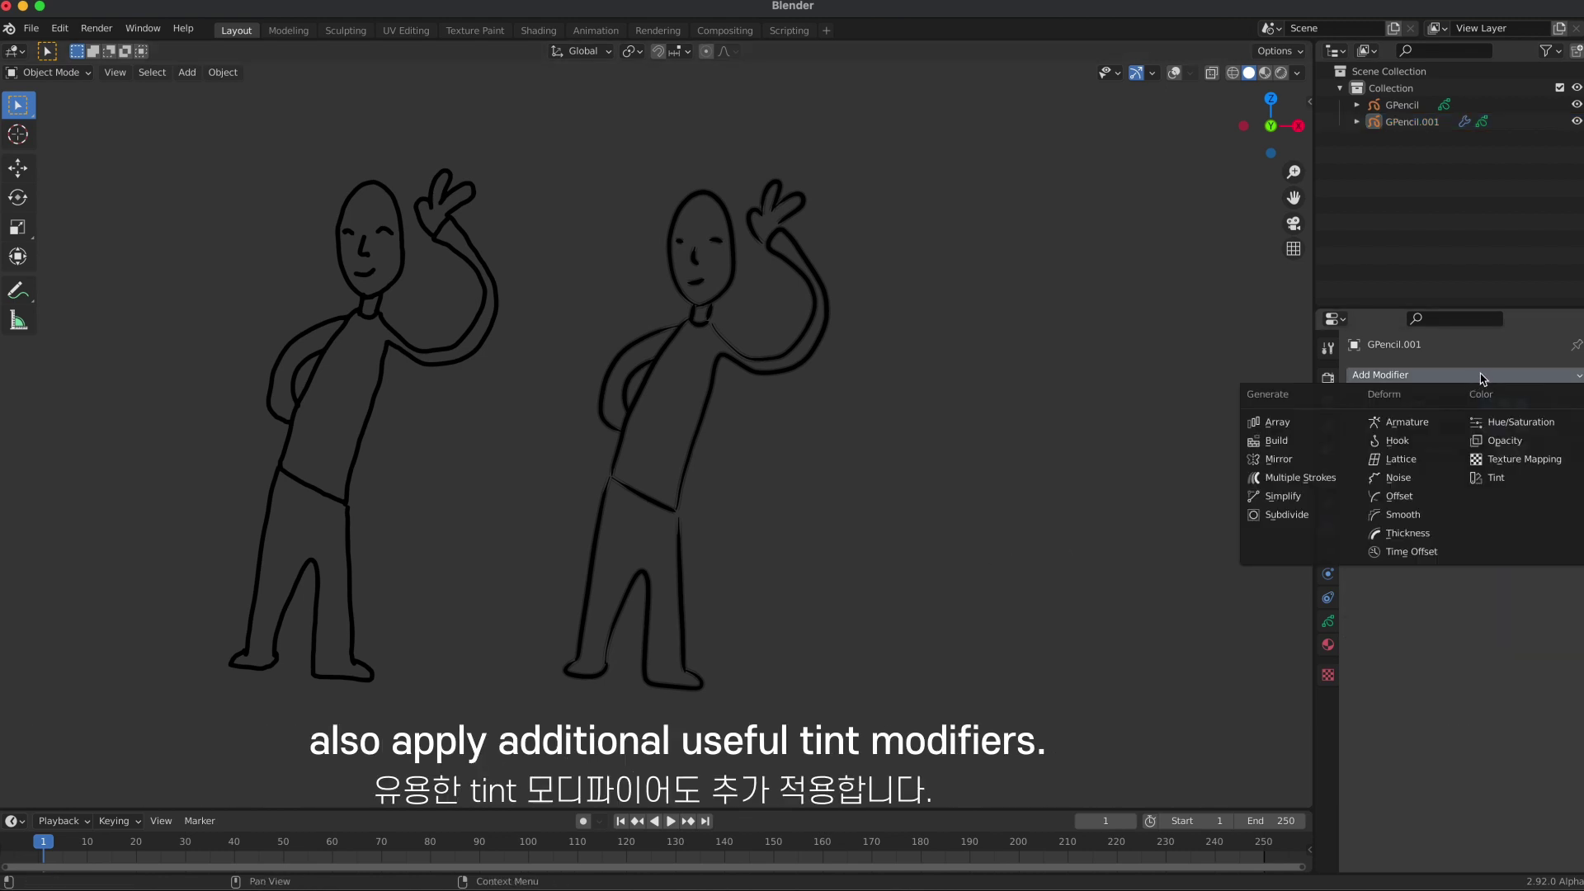
Add a yellow-green Tint modifier to GPencil.001 and view it in Material Preview.
left_click(1495, 477)
key("z")
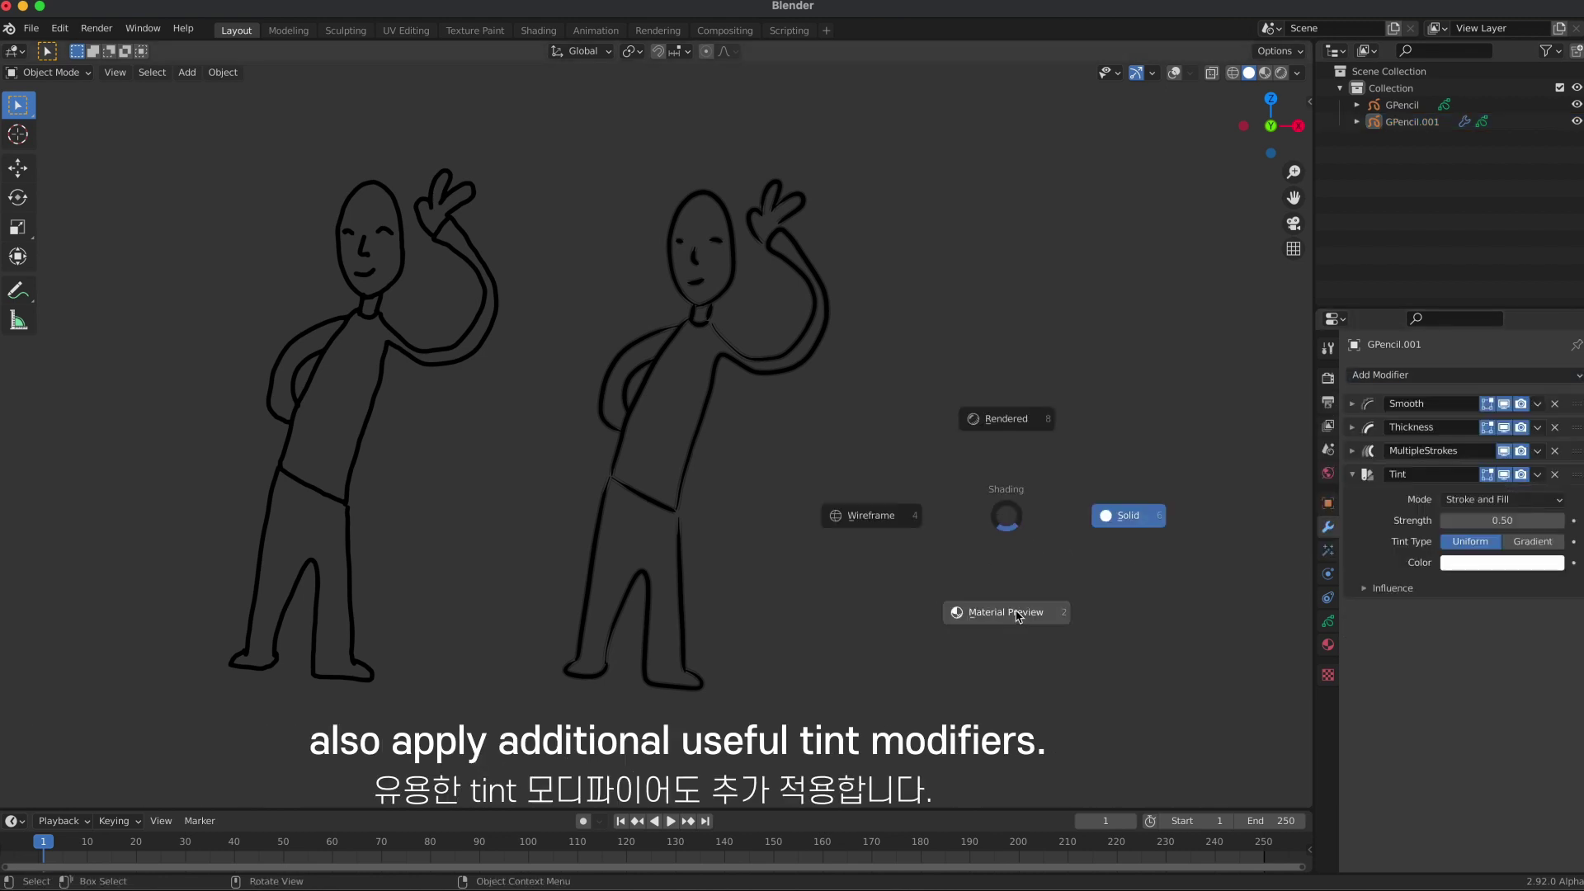
left_click(1019, 617)
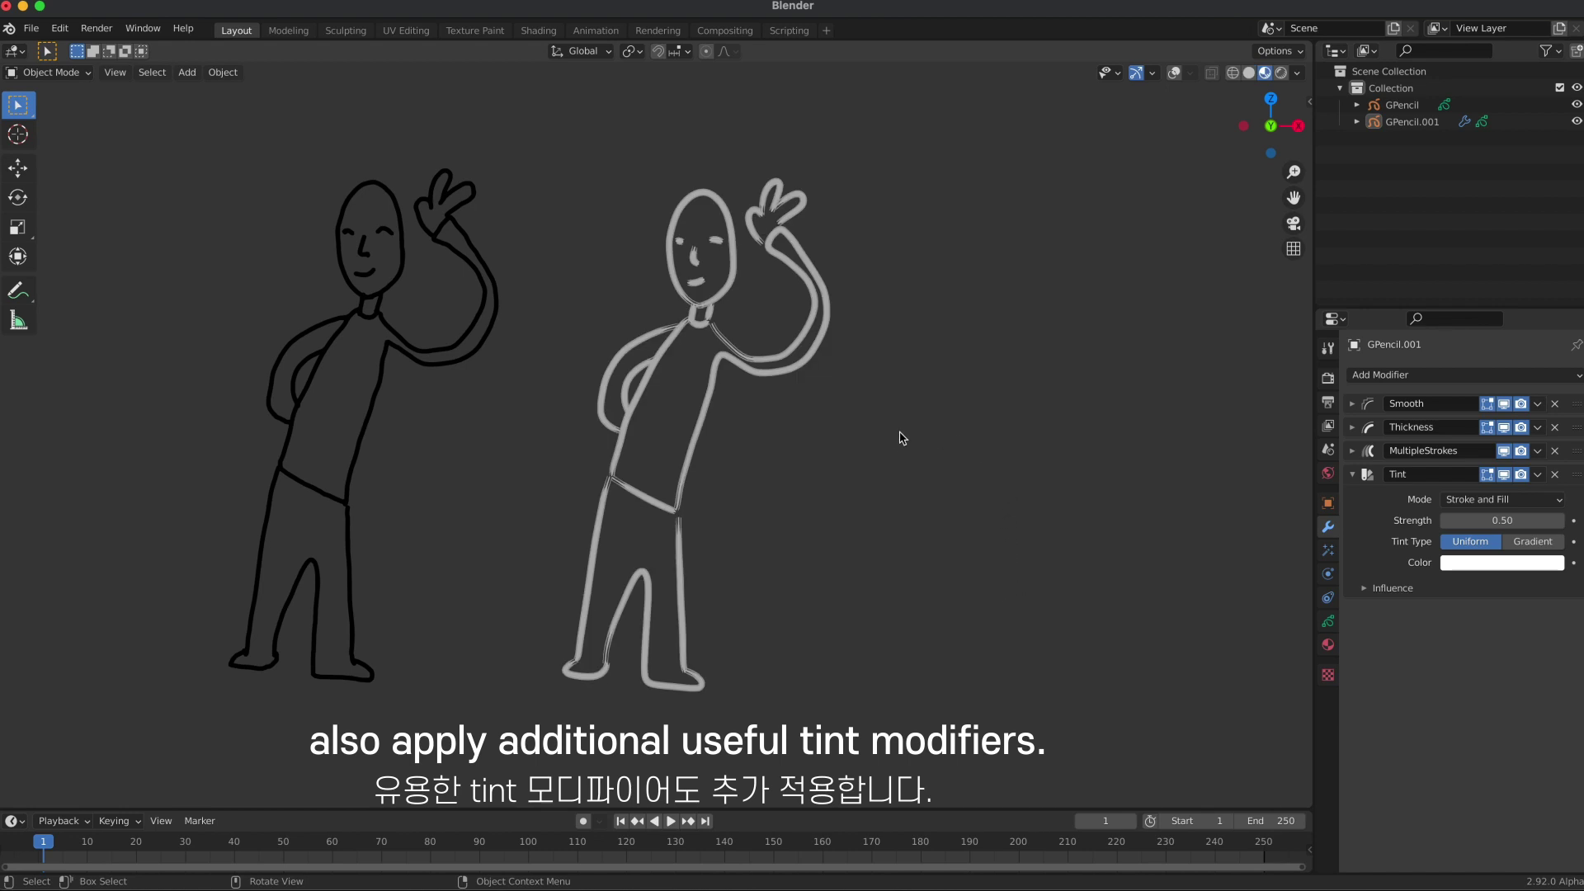
scroll(899, 449, "down", 1)
middle_click_drag(913, 470, 864, 467, "shift")
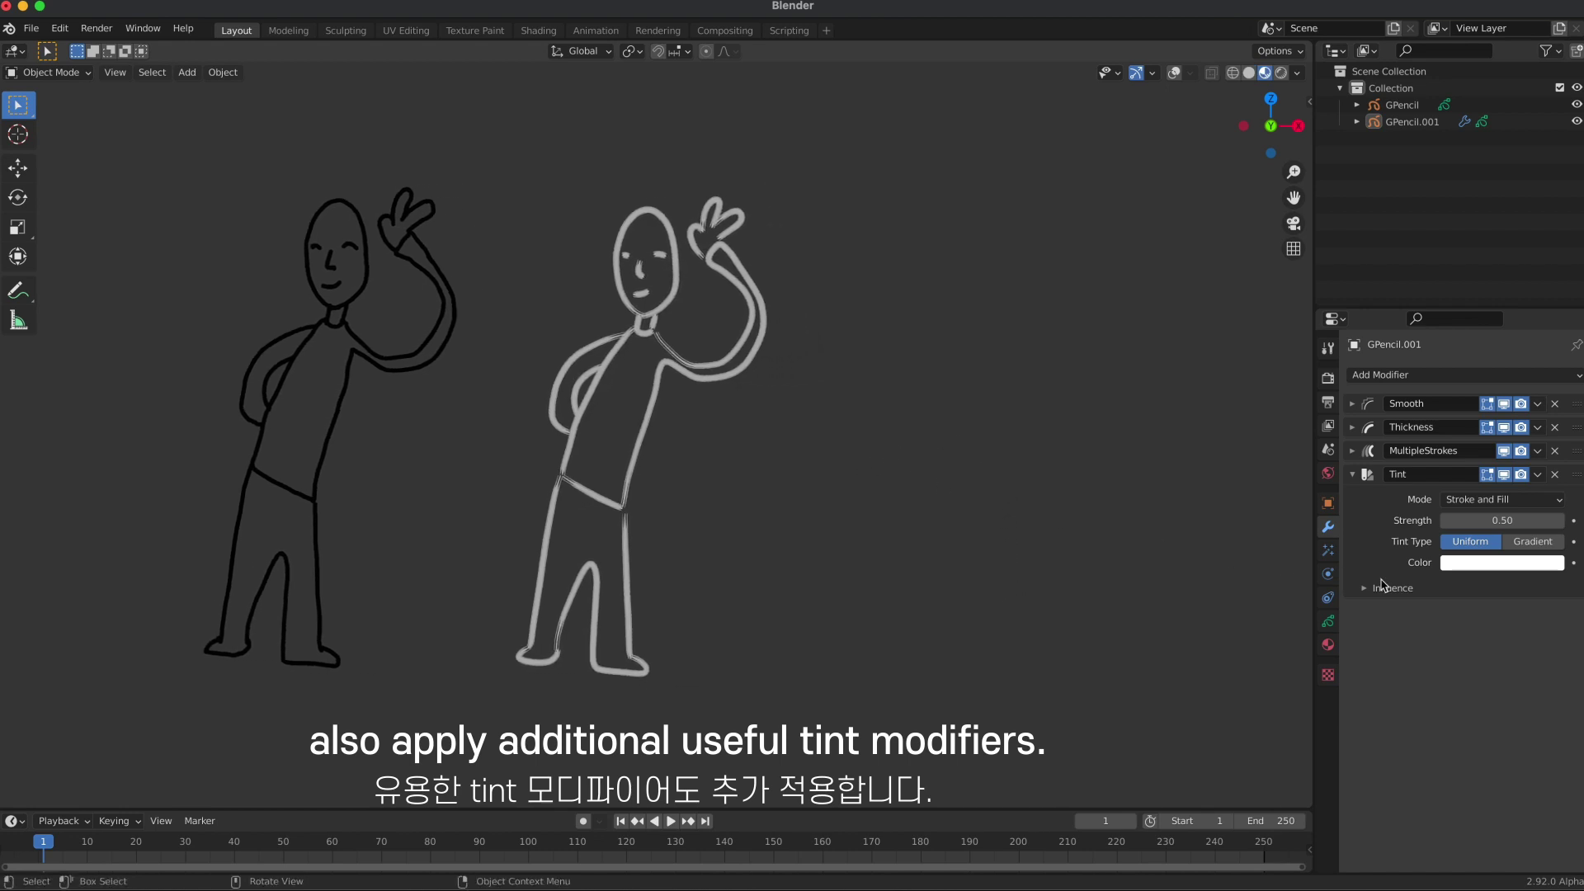
left_click(1489, 564)
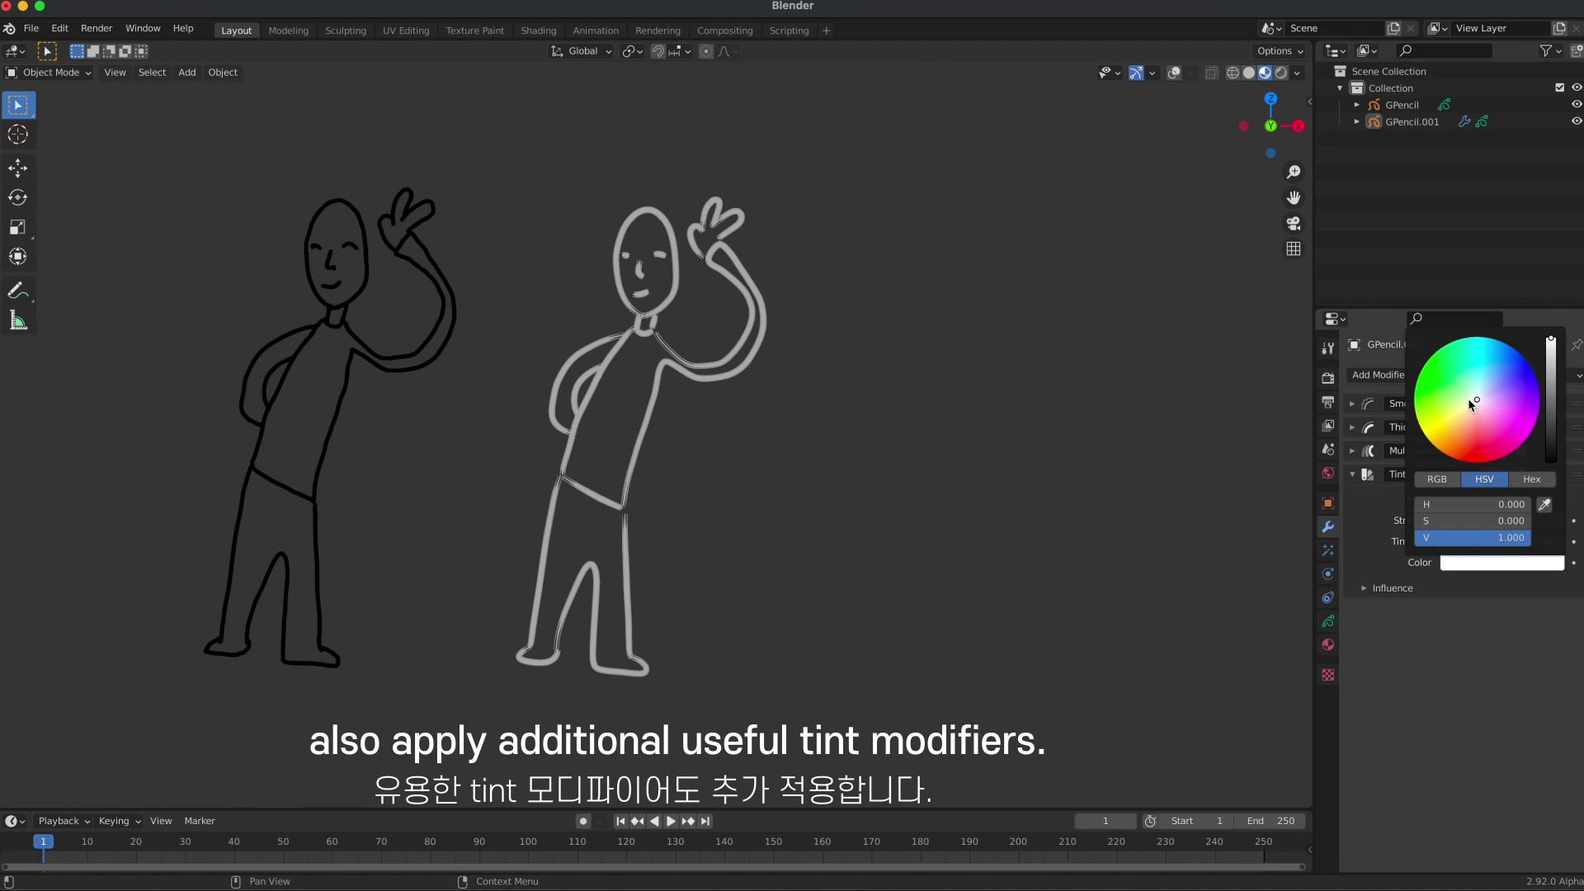
left_click_drag(1471, 404, 1446, 401)
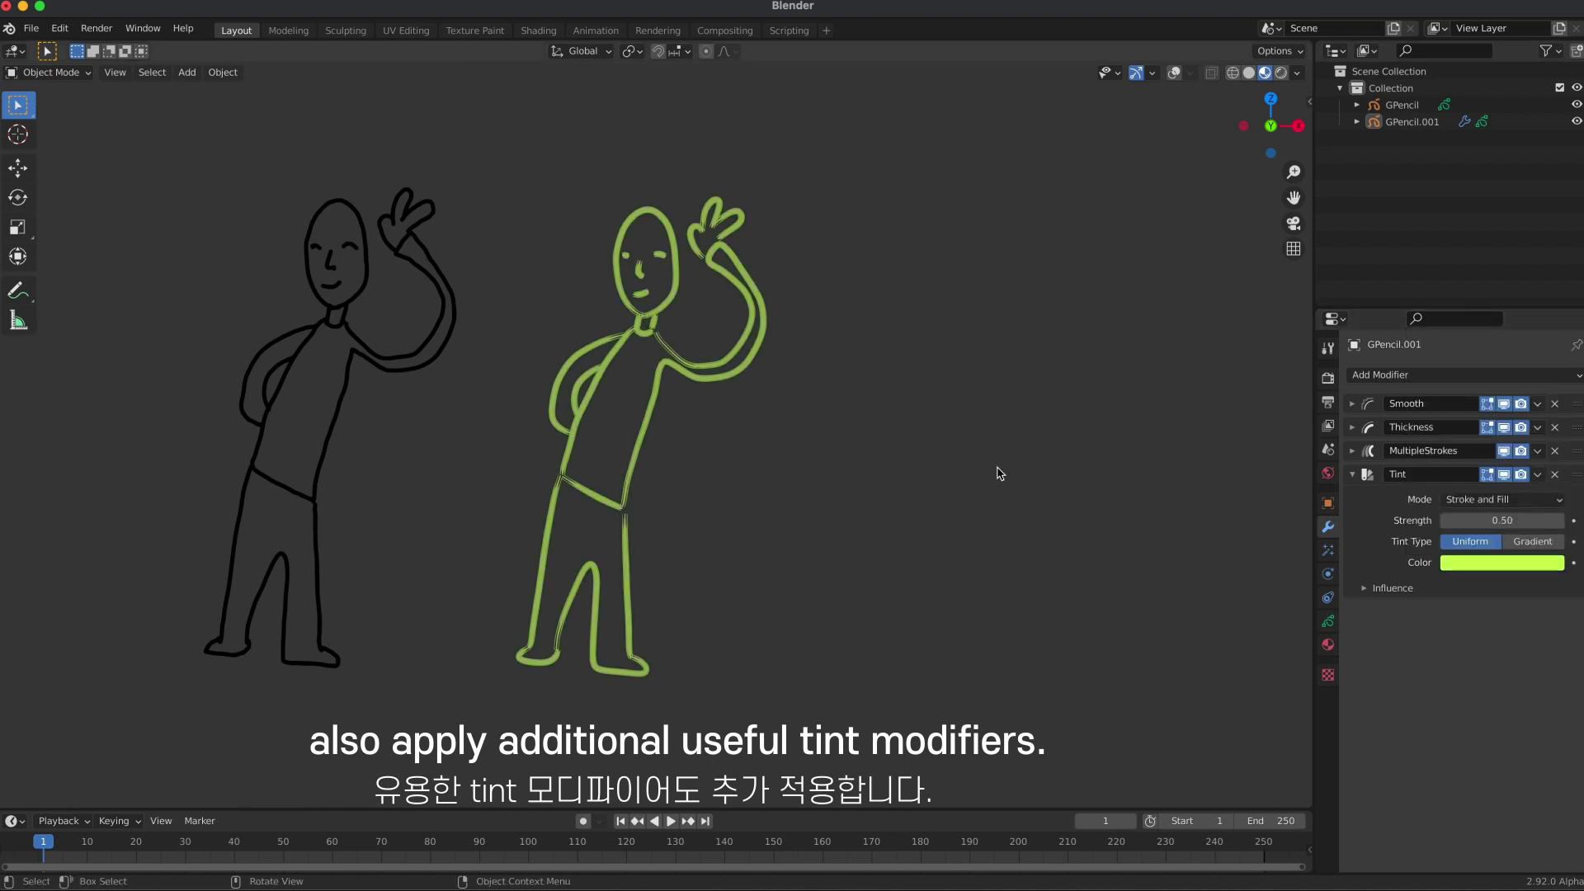
Rename the original figure to 'just draw' and the copy to 'modifier_applied'.
left_click(1175, 75)
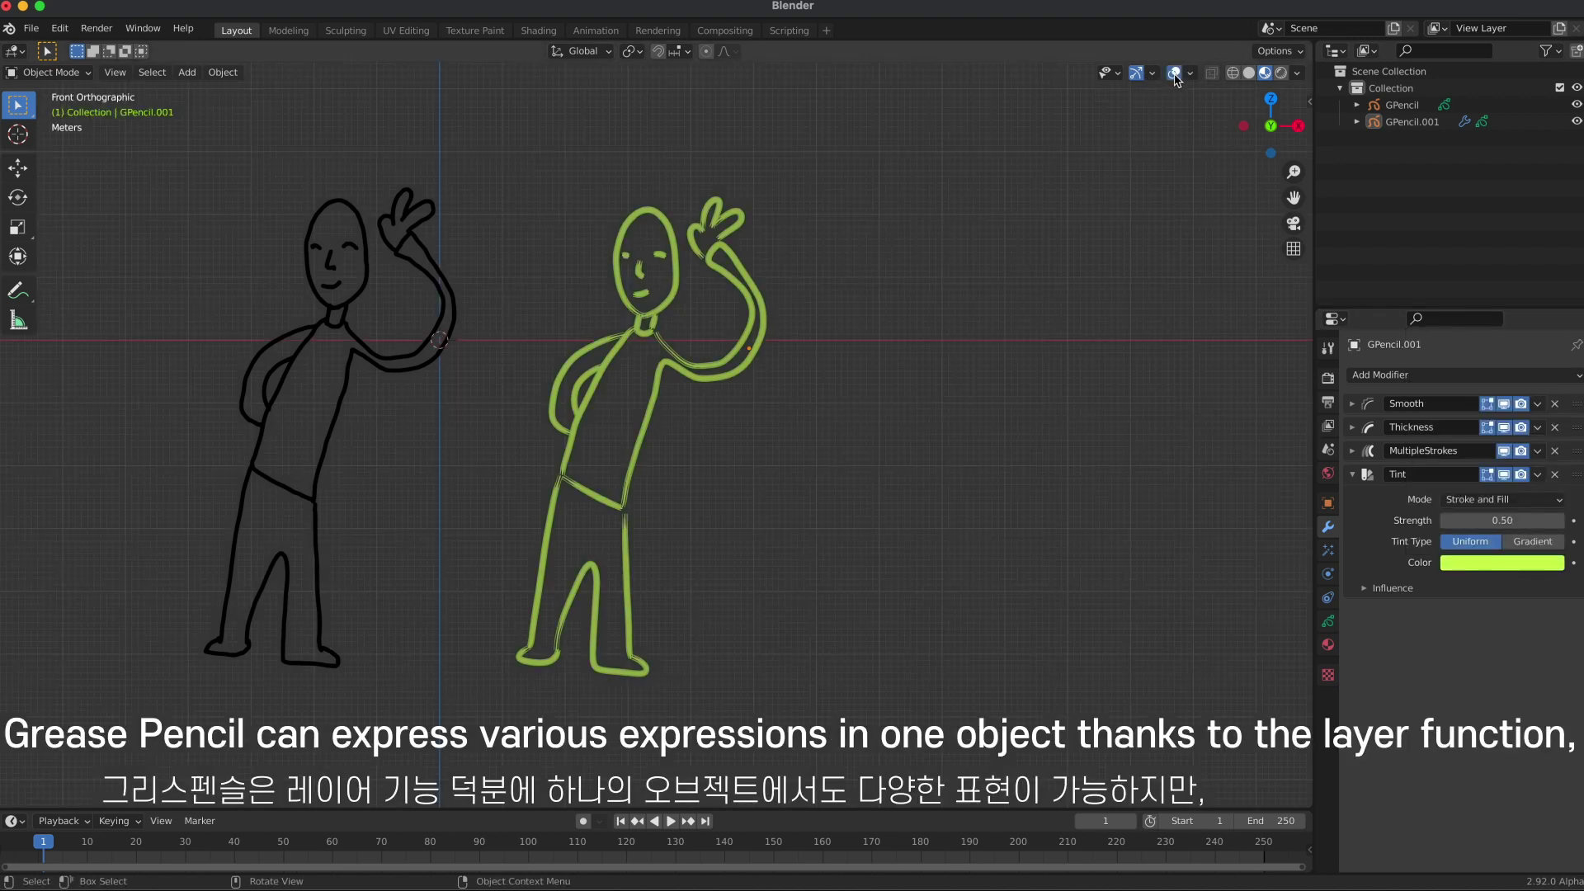
left_click(1352, 474)
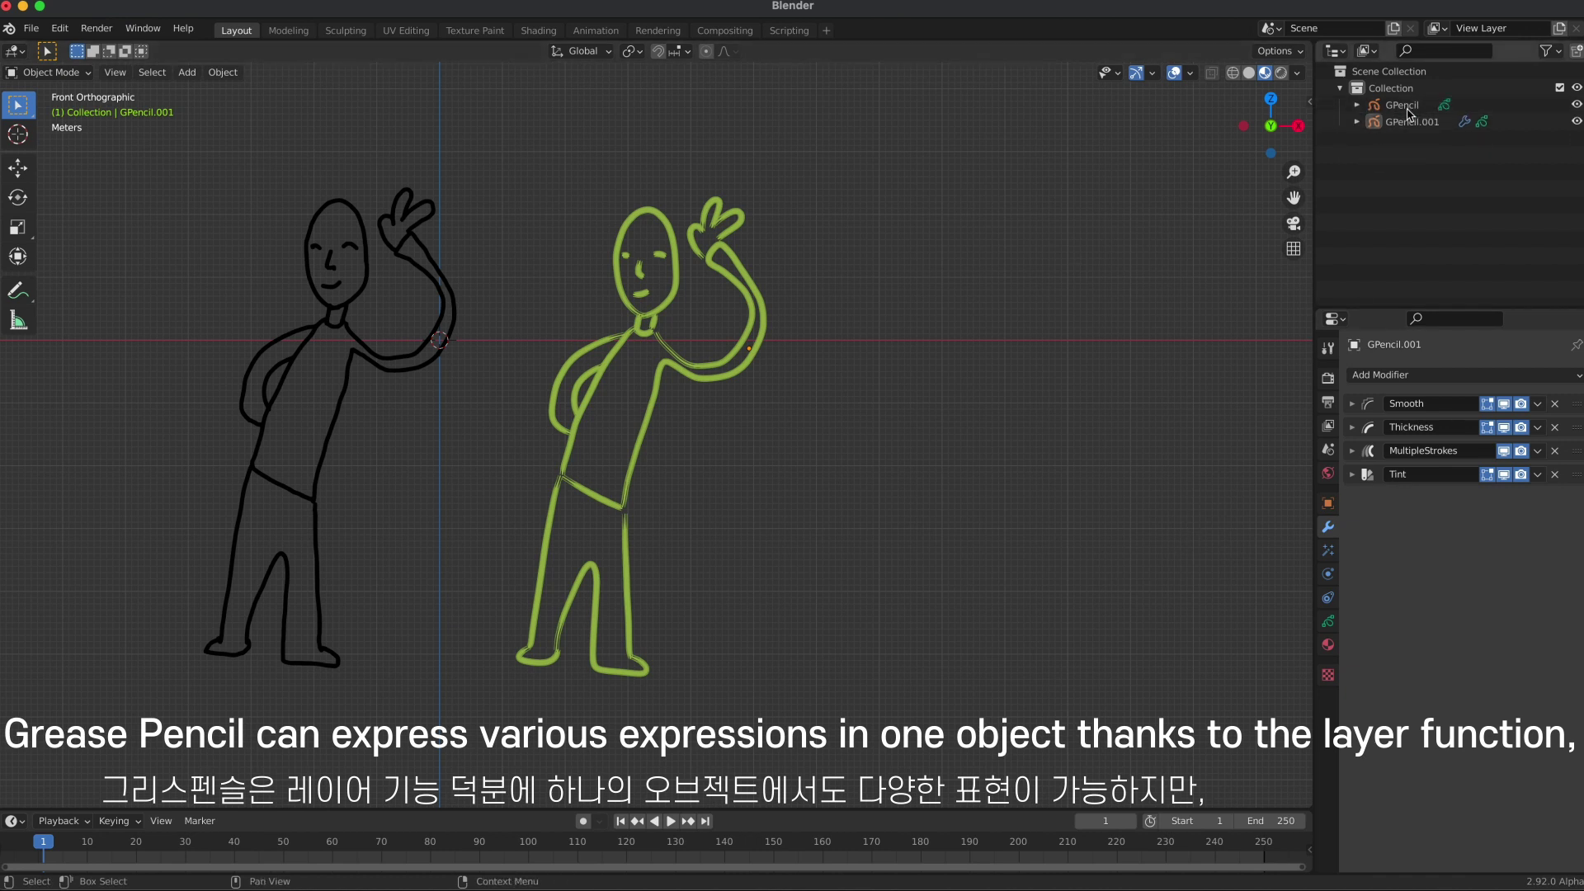
double_click(1439, 104)
key("BackSpace")
type("just draw")
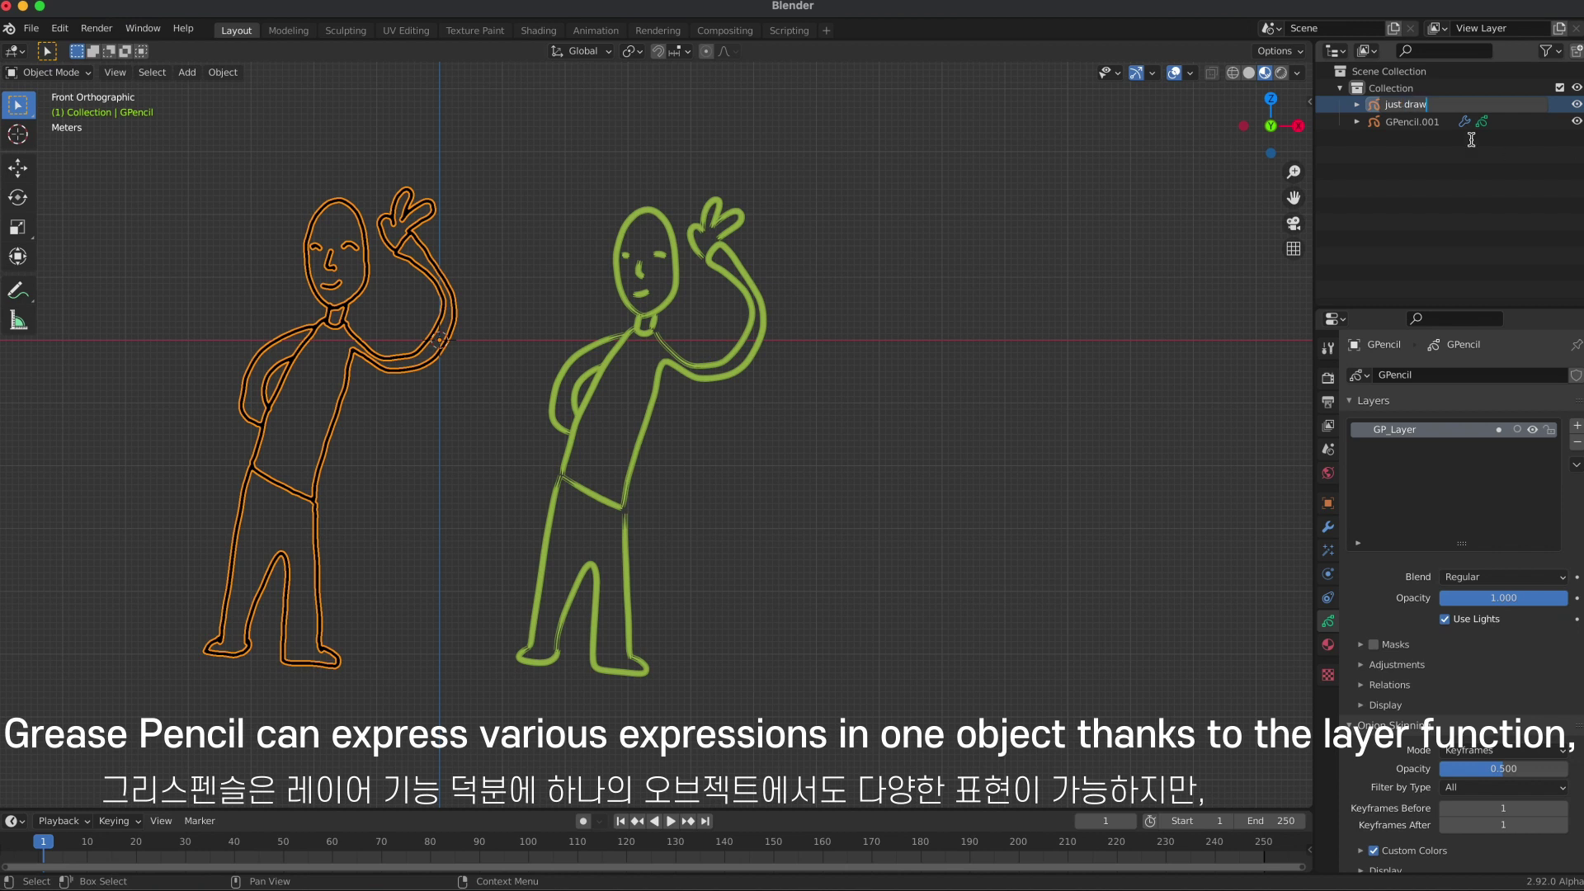
key("Return")
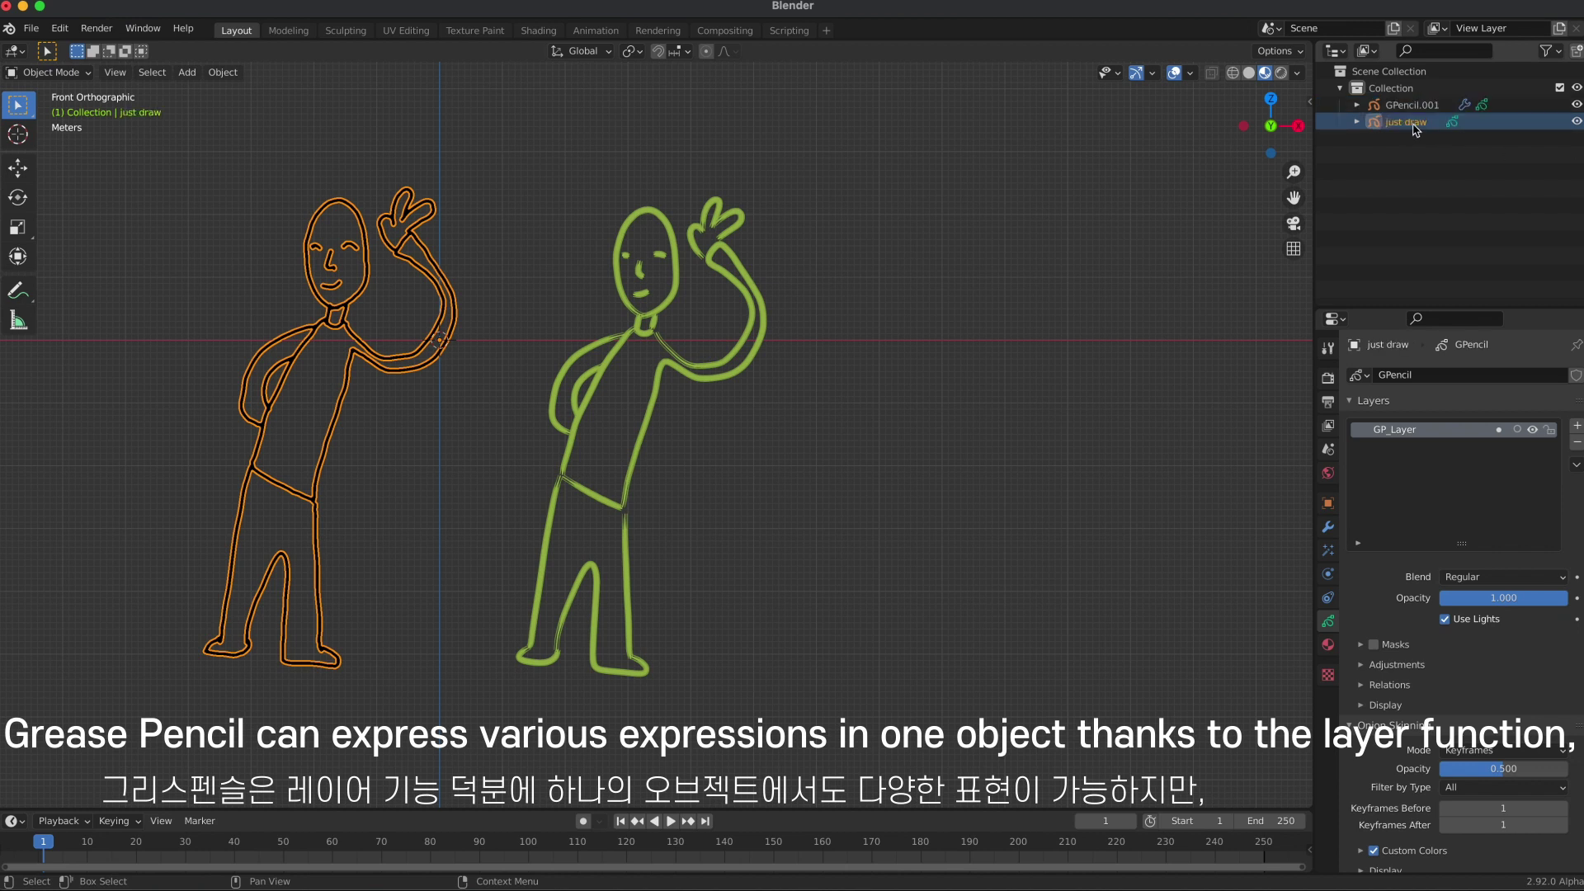
double_click(1412, 104)
type("modifier")
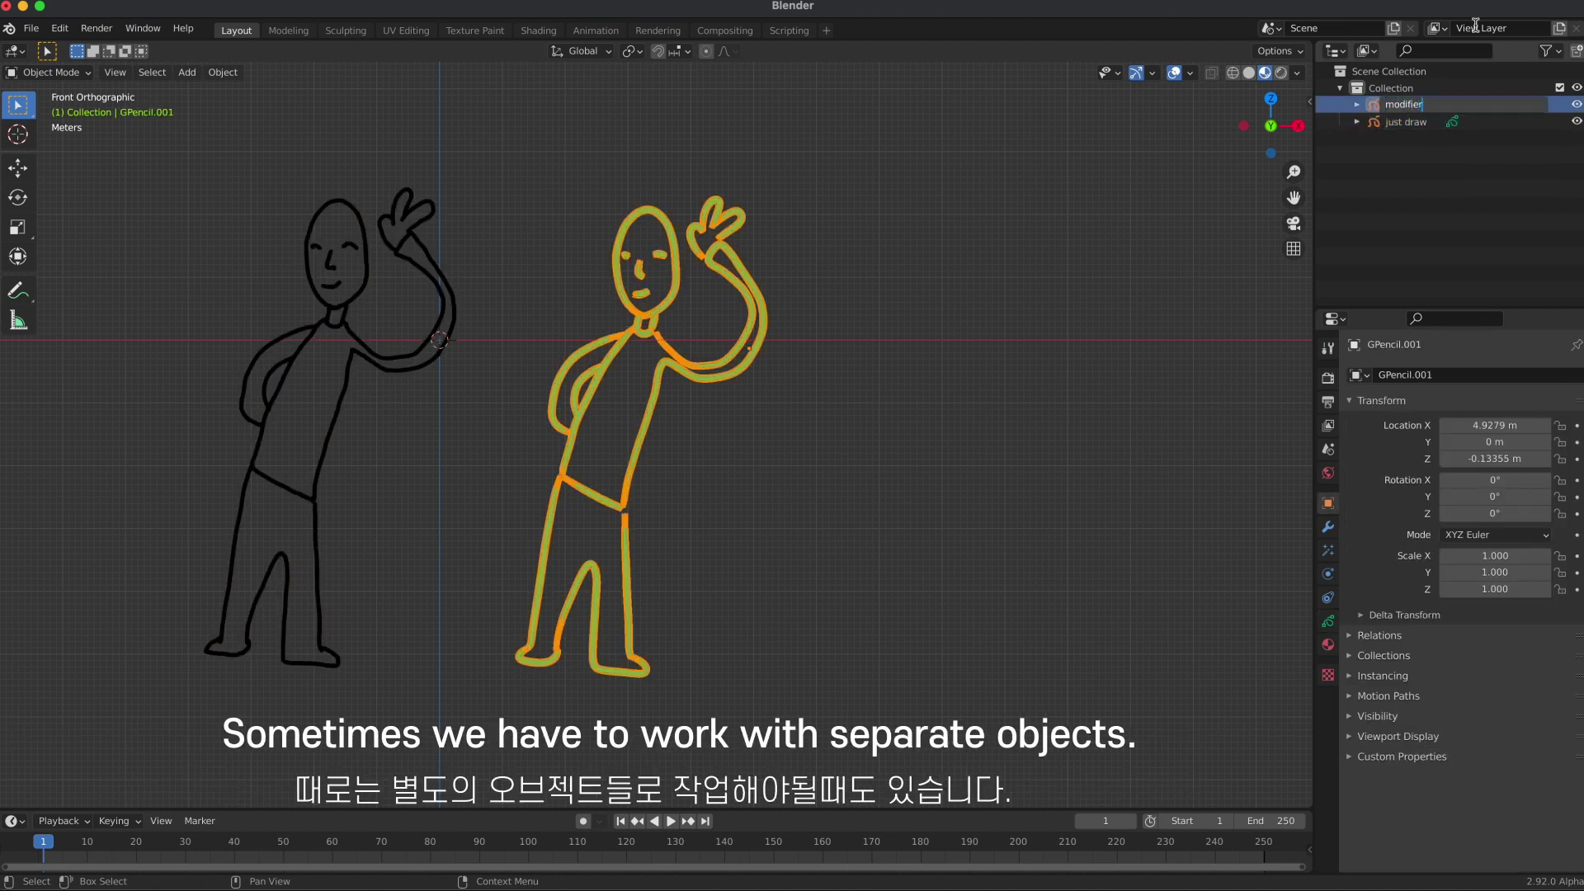
type("_applied")
key("Return")
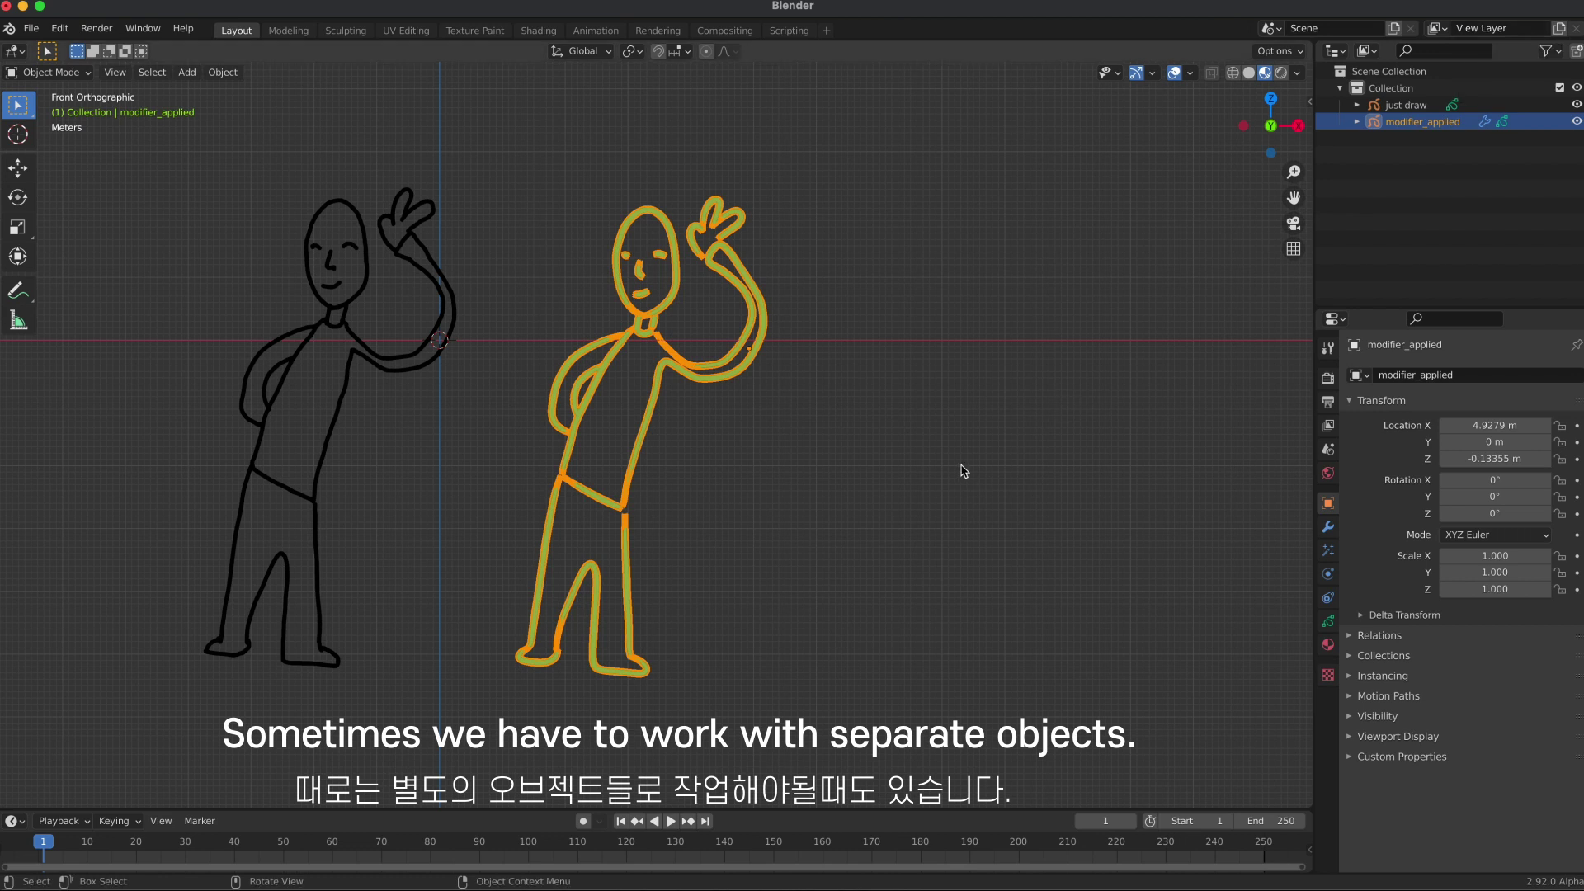
Add a new blank Grease Pencil object to the scene.
left_click(965, 466)
left_click(82, 76)
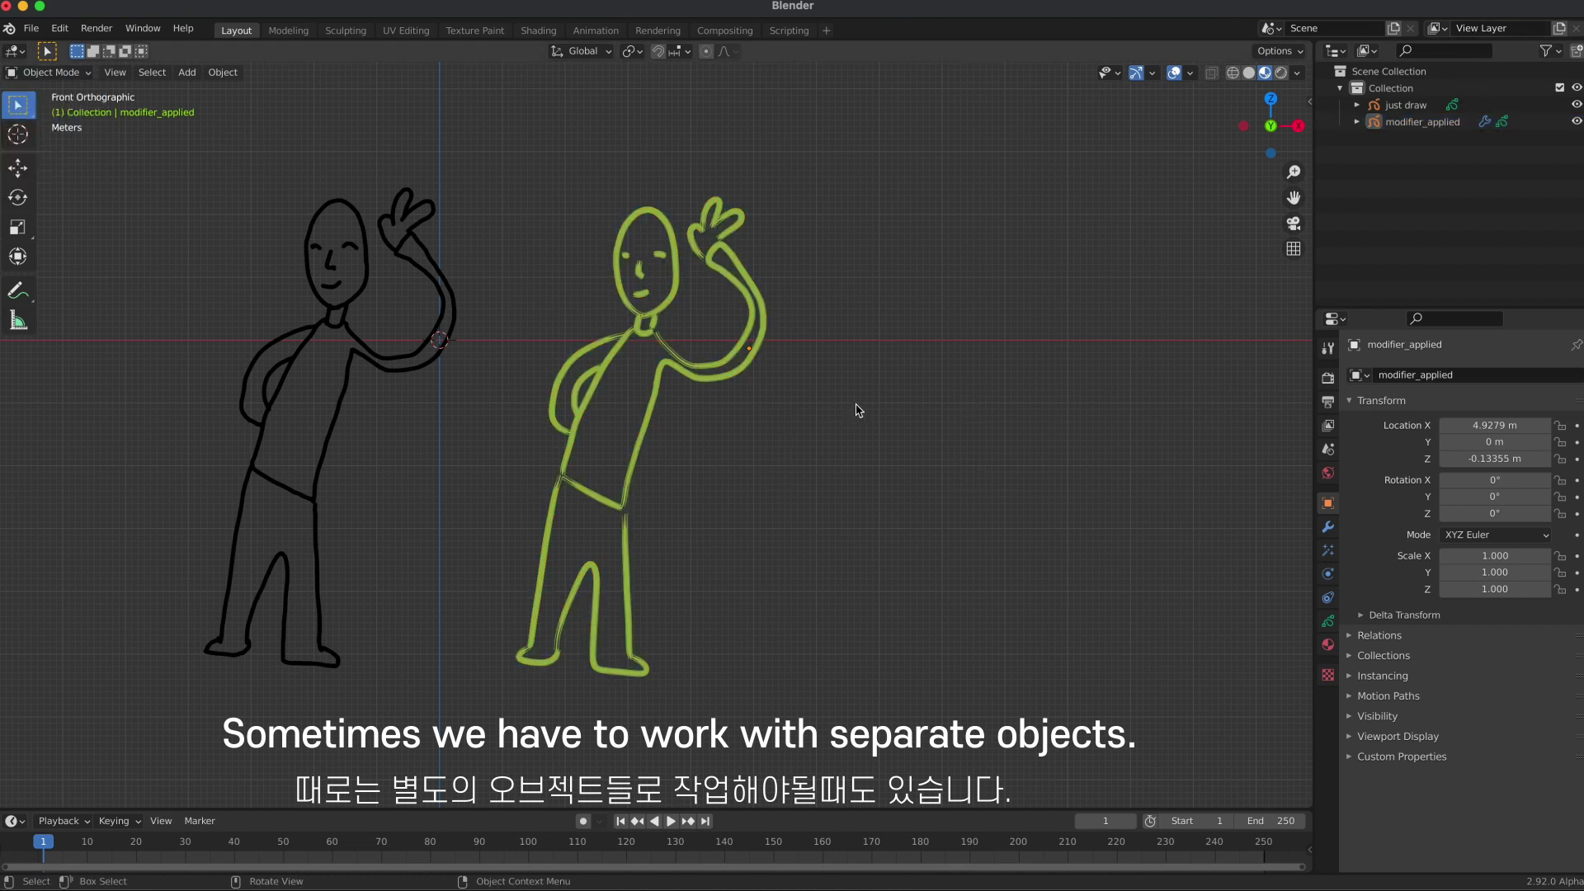
key("shift+a")
left_click(895, 409)
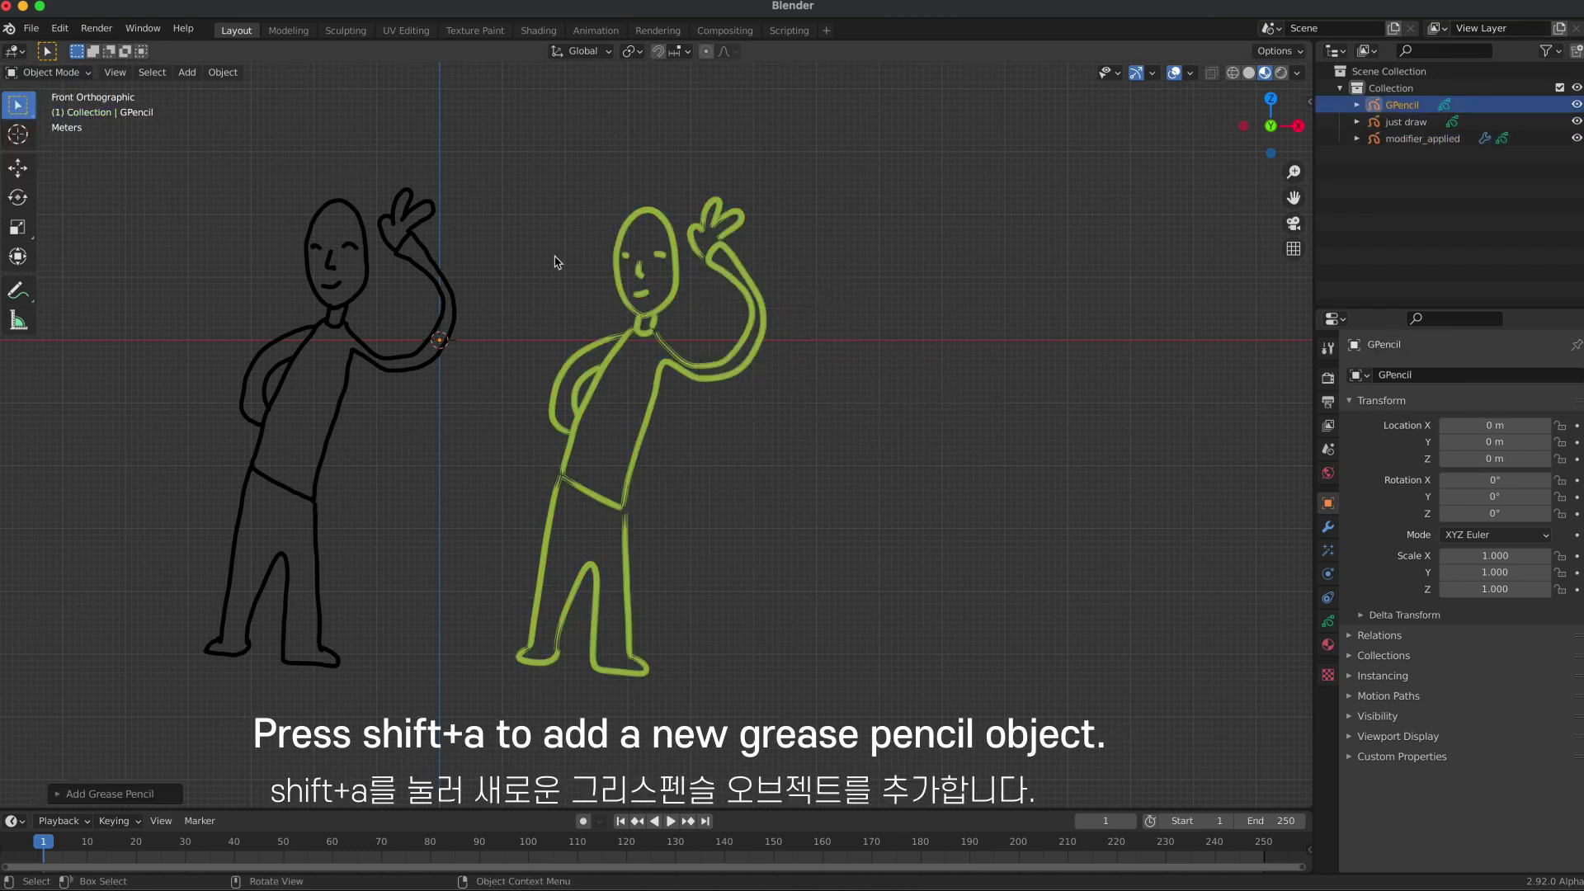
In Draw mode, sketch a figure holding a megaphone to the right of the others.
left_click(82, 72)
left_click(50, 144)
mouse_move(1005, 316)
left_mouse_down()
mouse_move(1015, 343)
mouse_move(1084, 259)
mouse_move(949, 354)
left_mouse_up()
mouse_move(1105, 338)
left_mouse_down()
mouse_move(1030, 528)
mouse_move(1072, 656)
left_mouse_up()
left_click_drag(1029, 529, 986, 614)
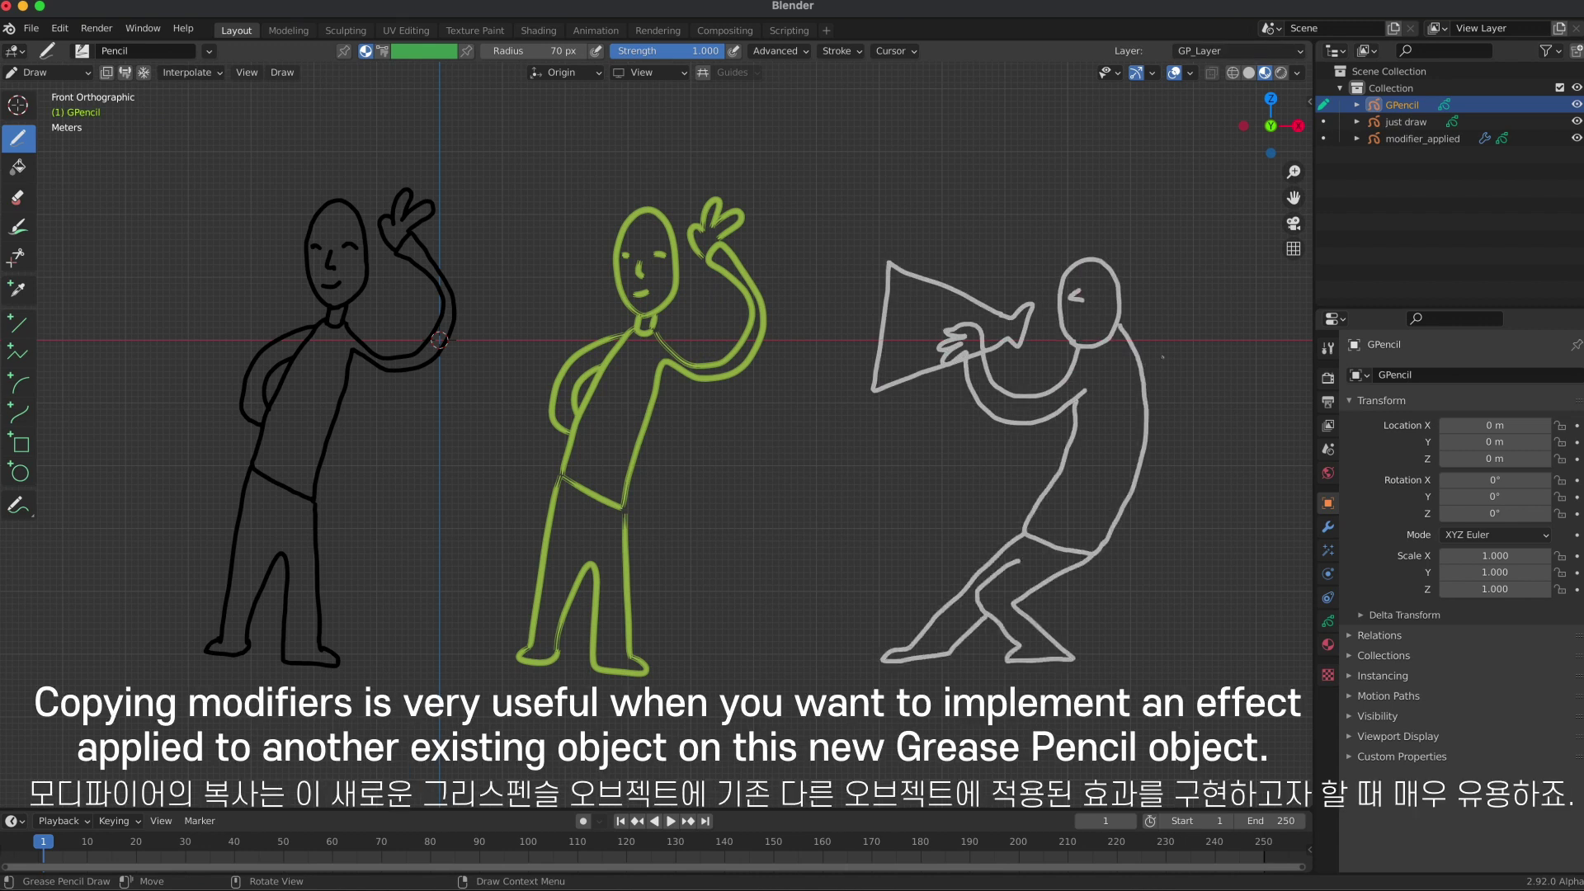
type("additioanl")
In Object Mode, show modifier_applied's stack, duplicate Smooth, then delete Smooth.001 again.
key("alt+a")
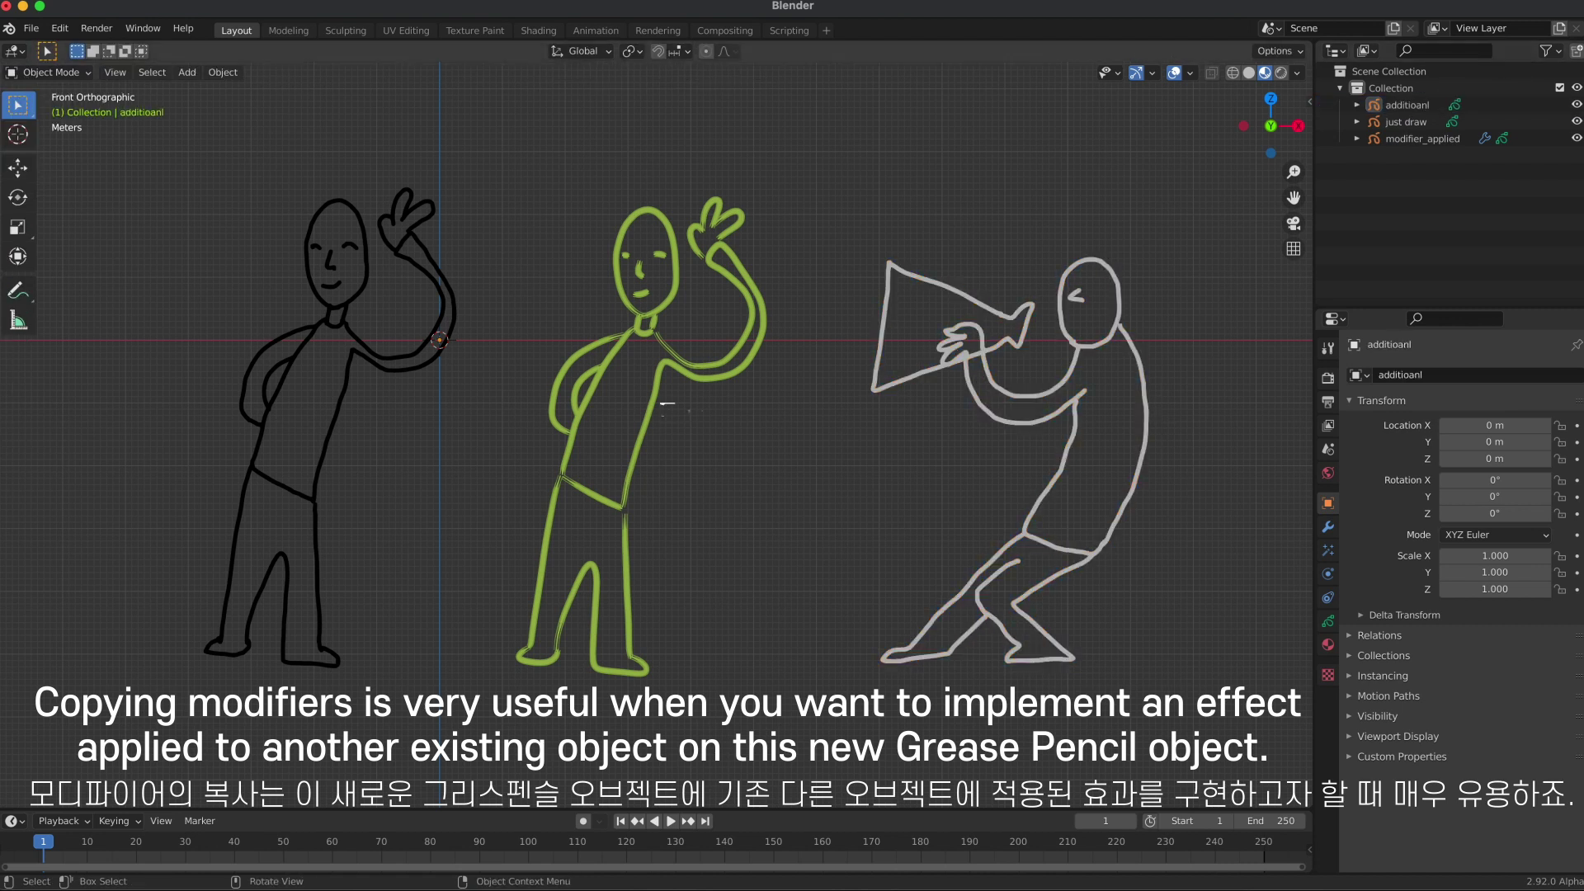
left_click(1327, 526)
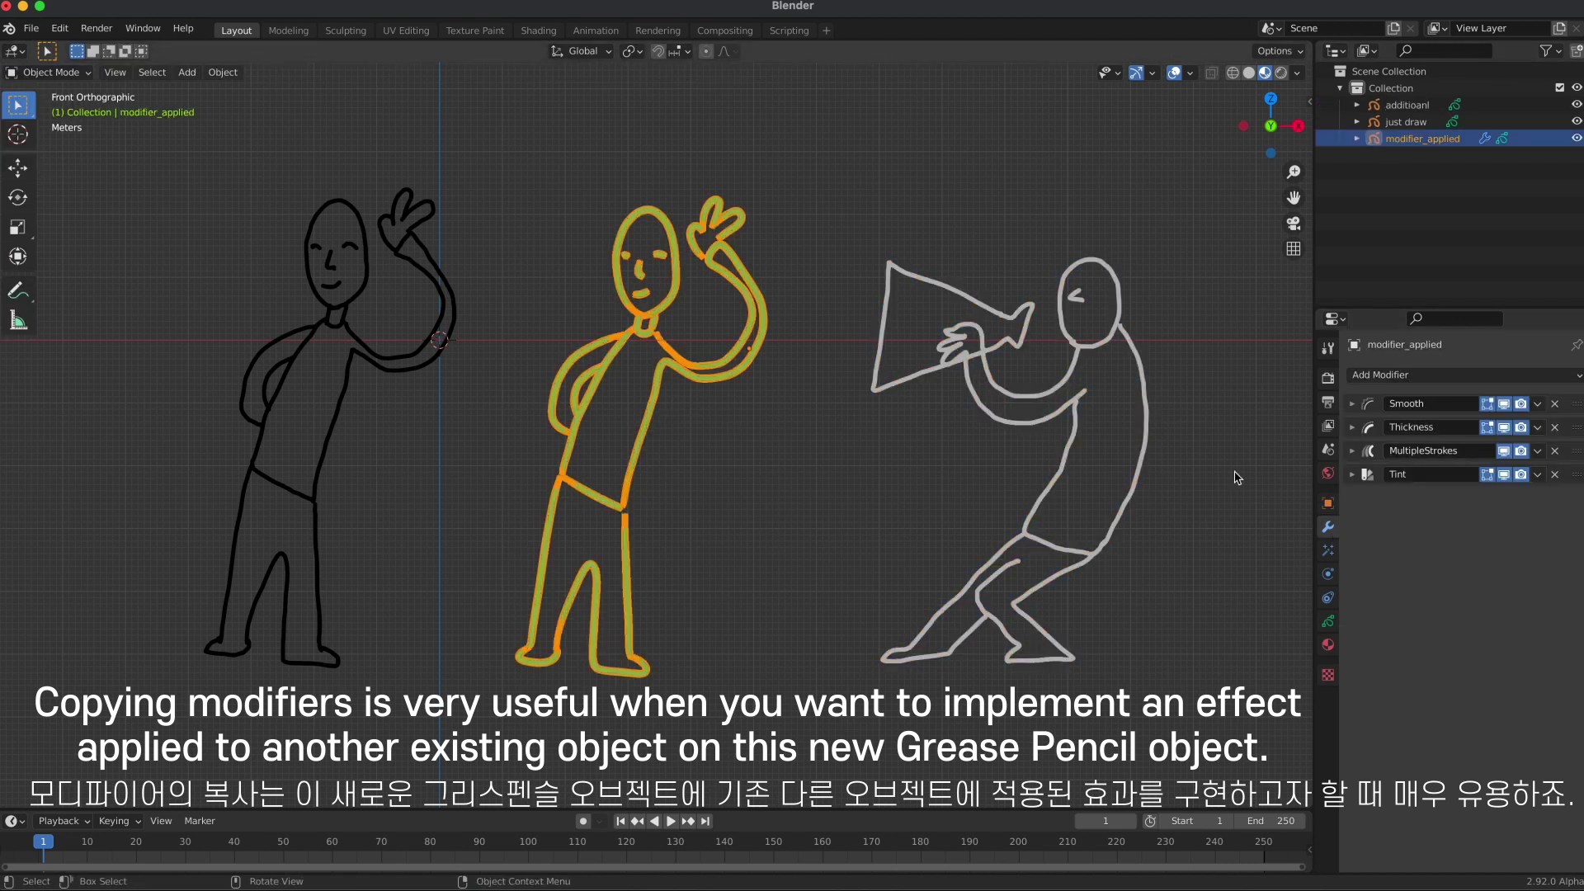
left_click(744, 378)
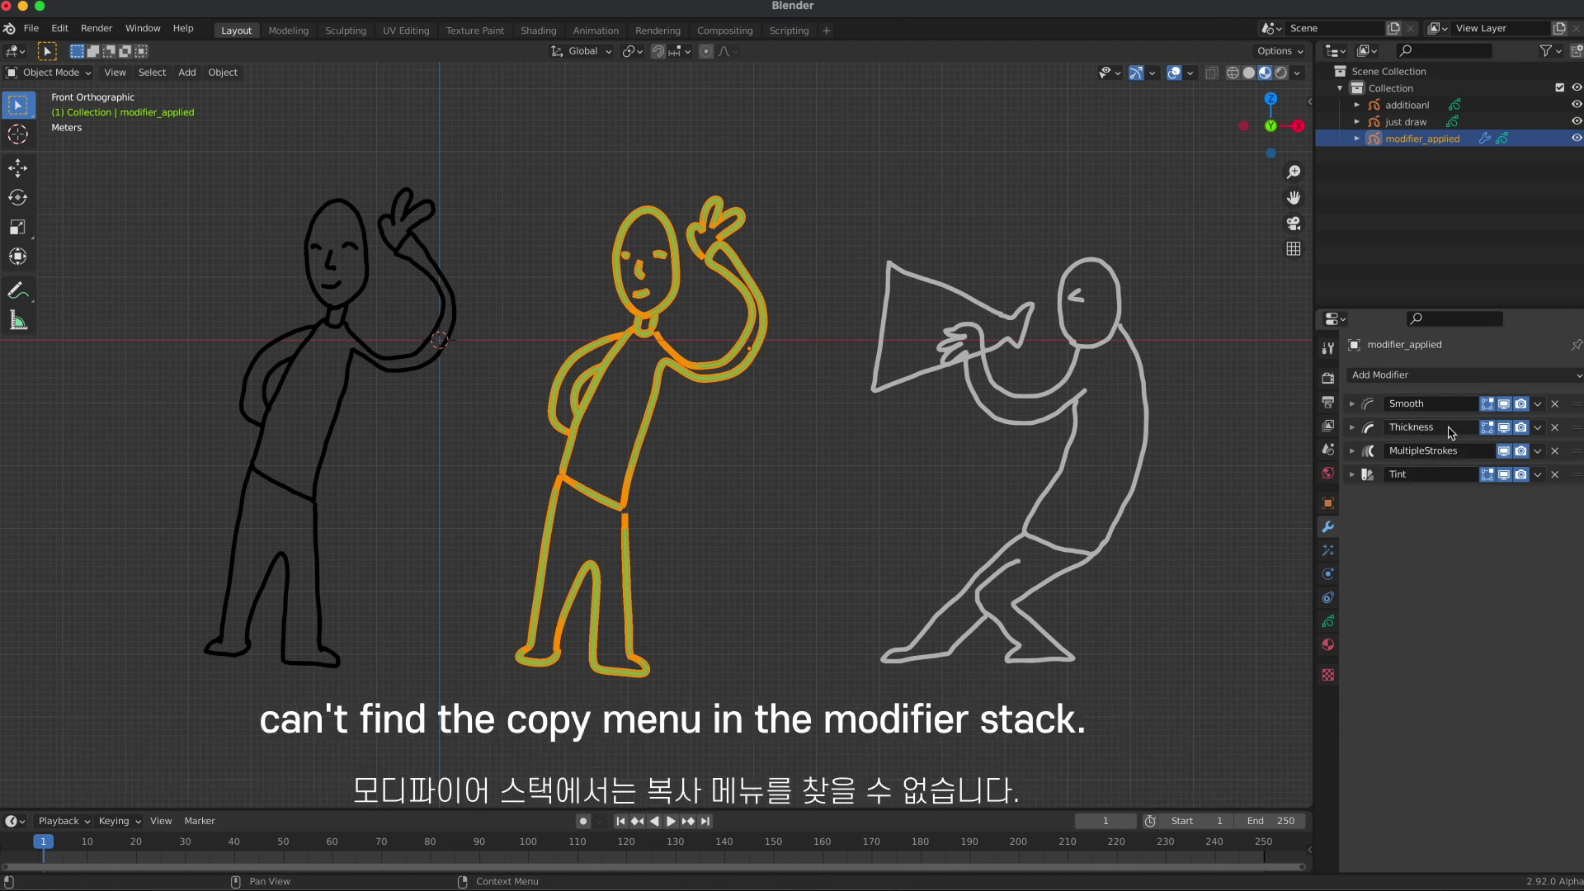
left_click(1538, 405)
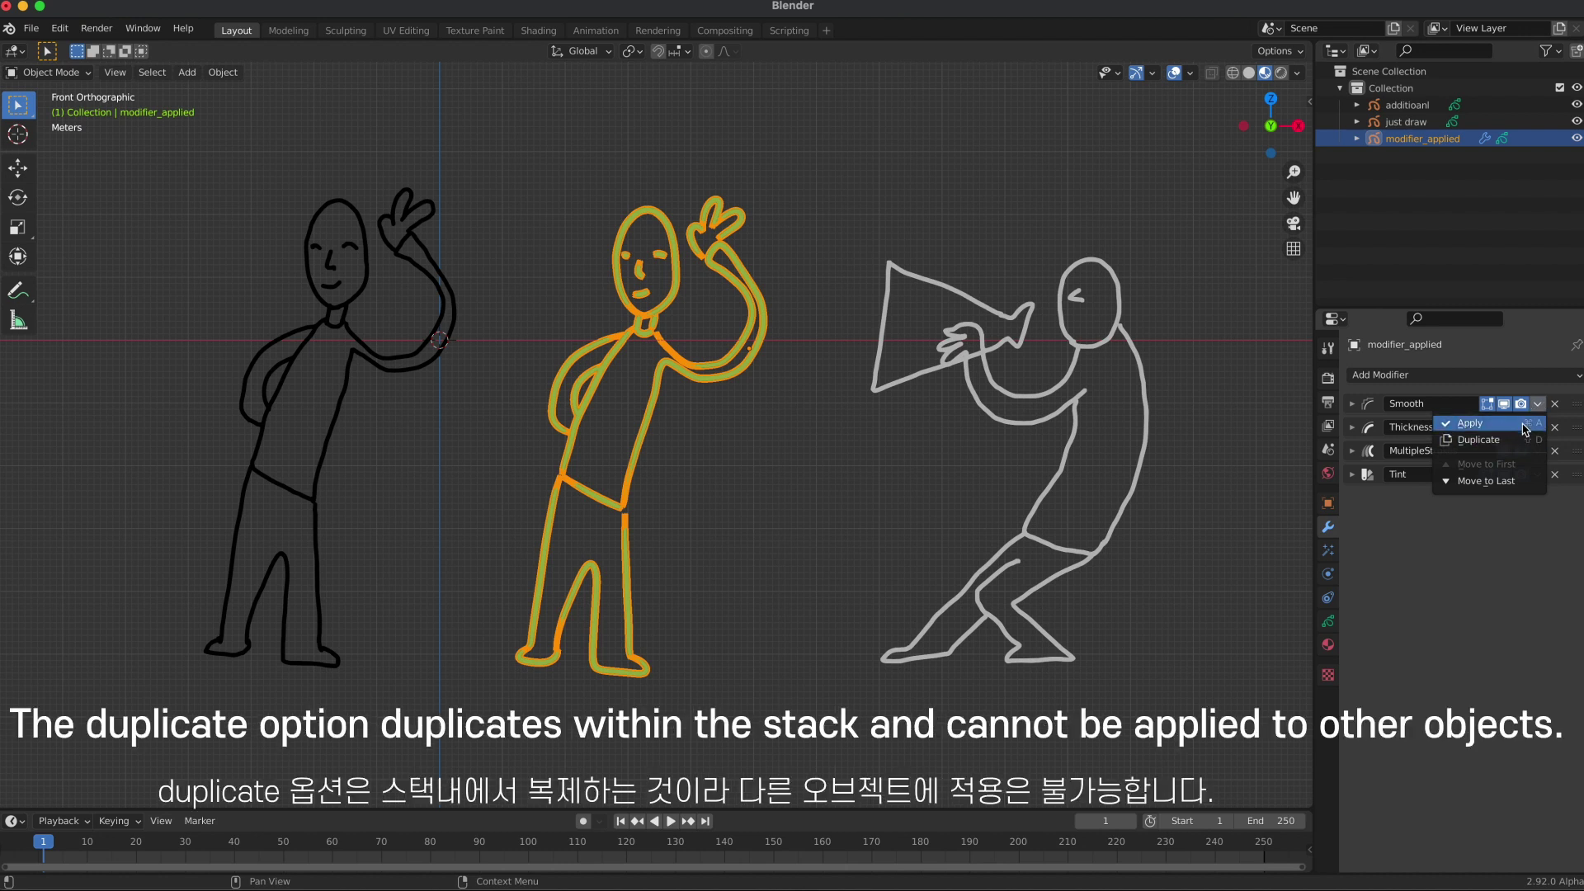
left_click(1520, 450)
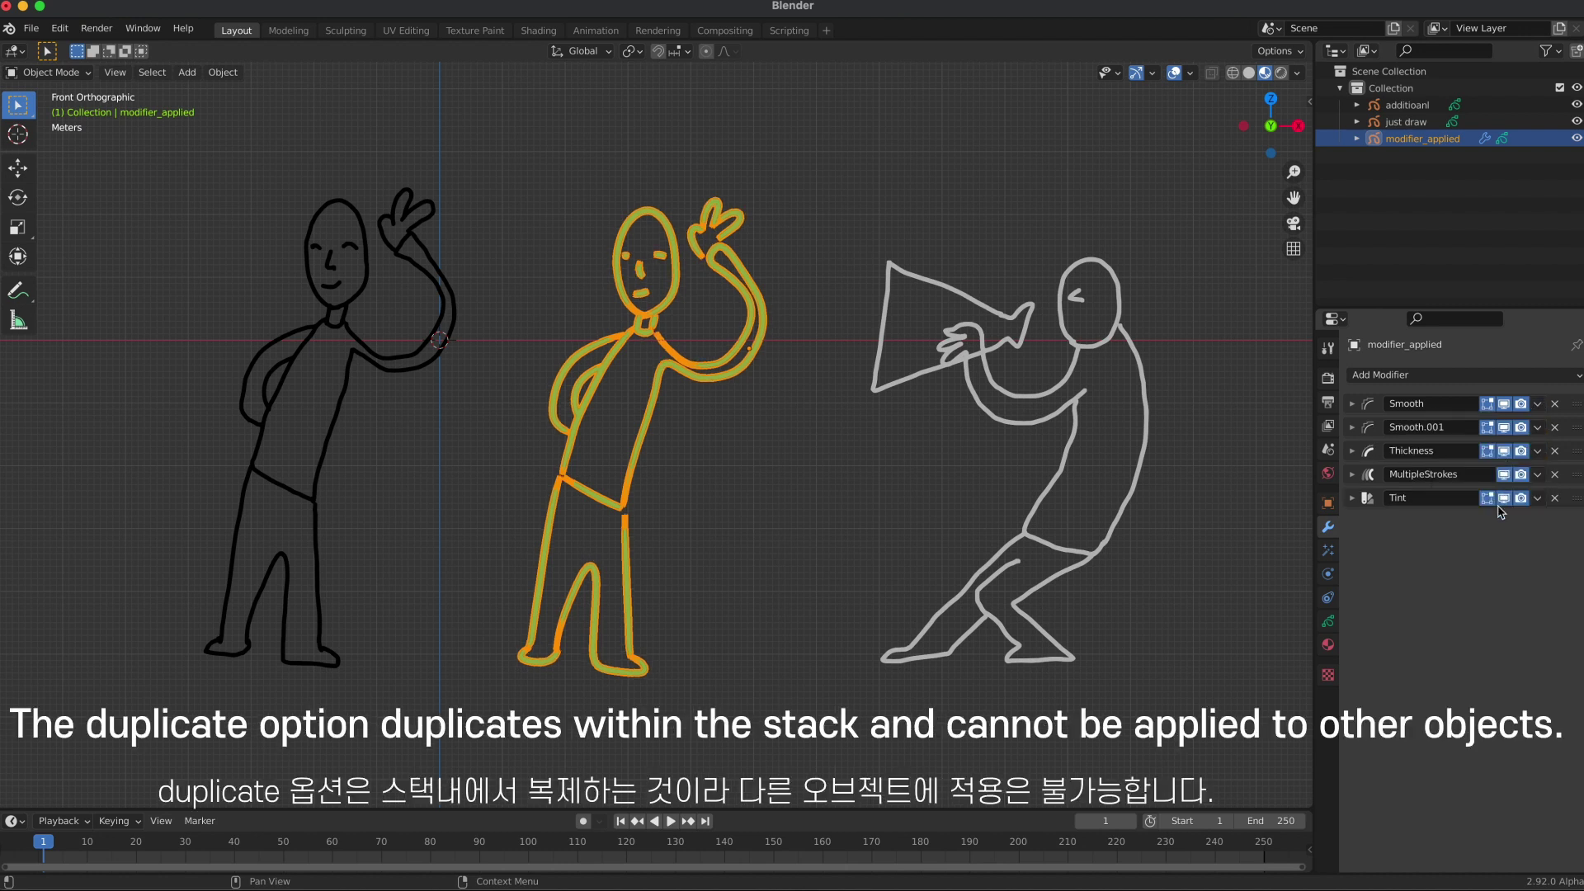
left_click(1555, 428)
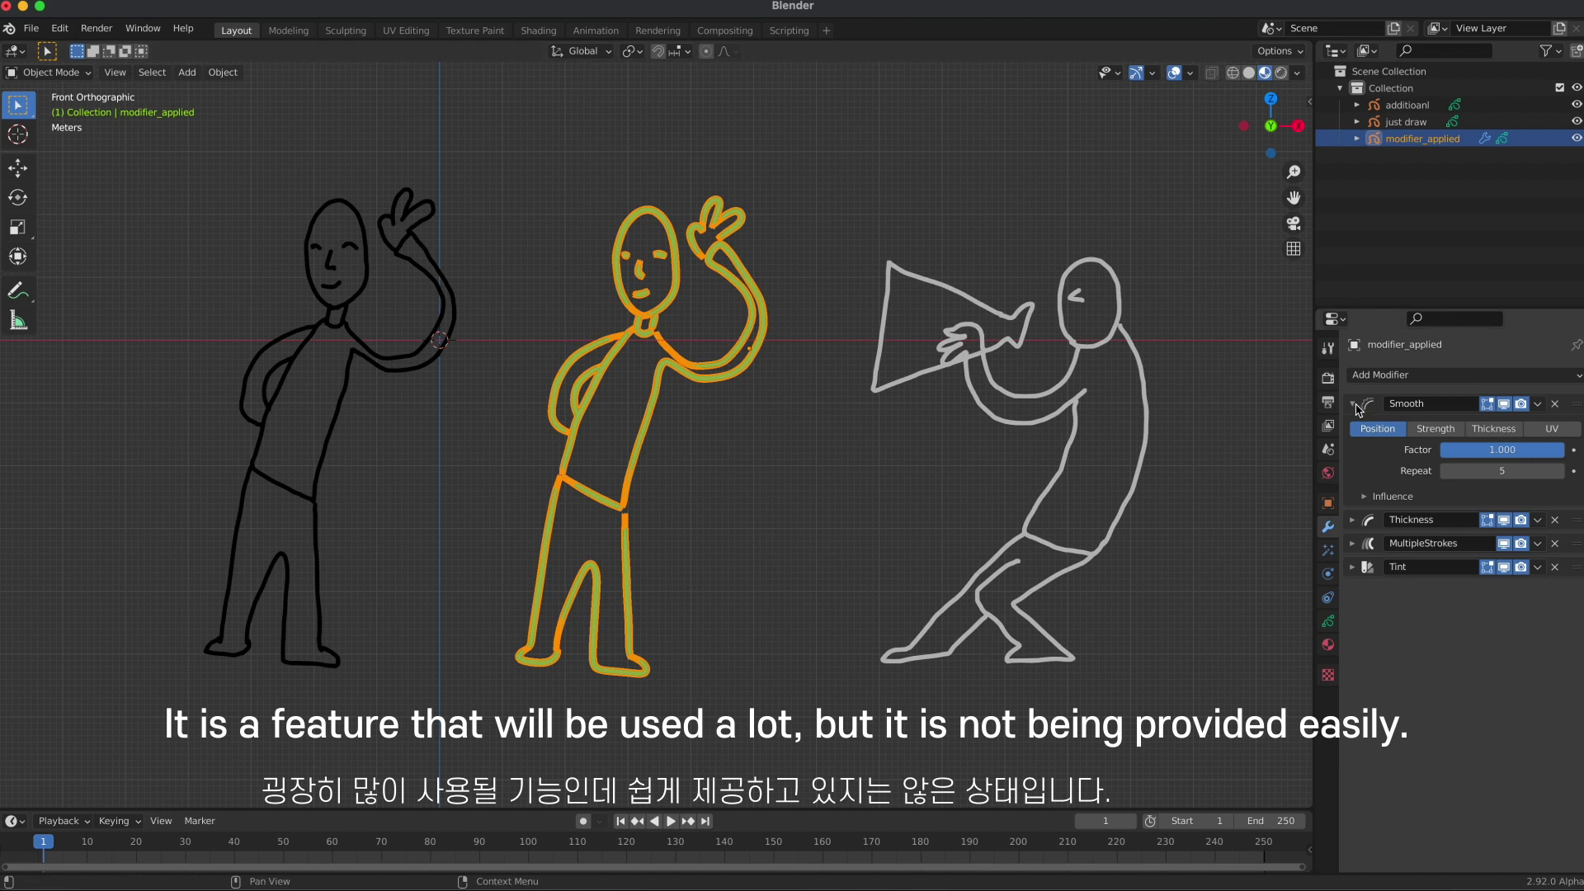
mouse_move(1575, 406)
left_mouse_down()
mouse_move(1060, 390)
mouse_move(1189, 512)
left_mouse_up()
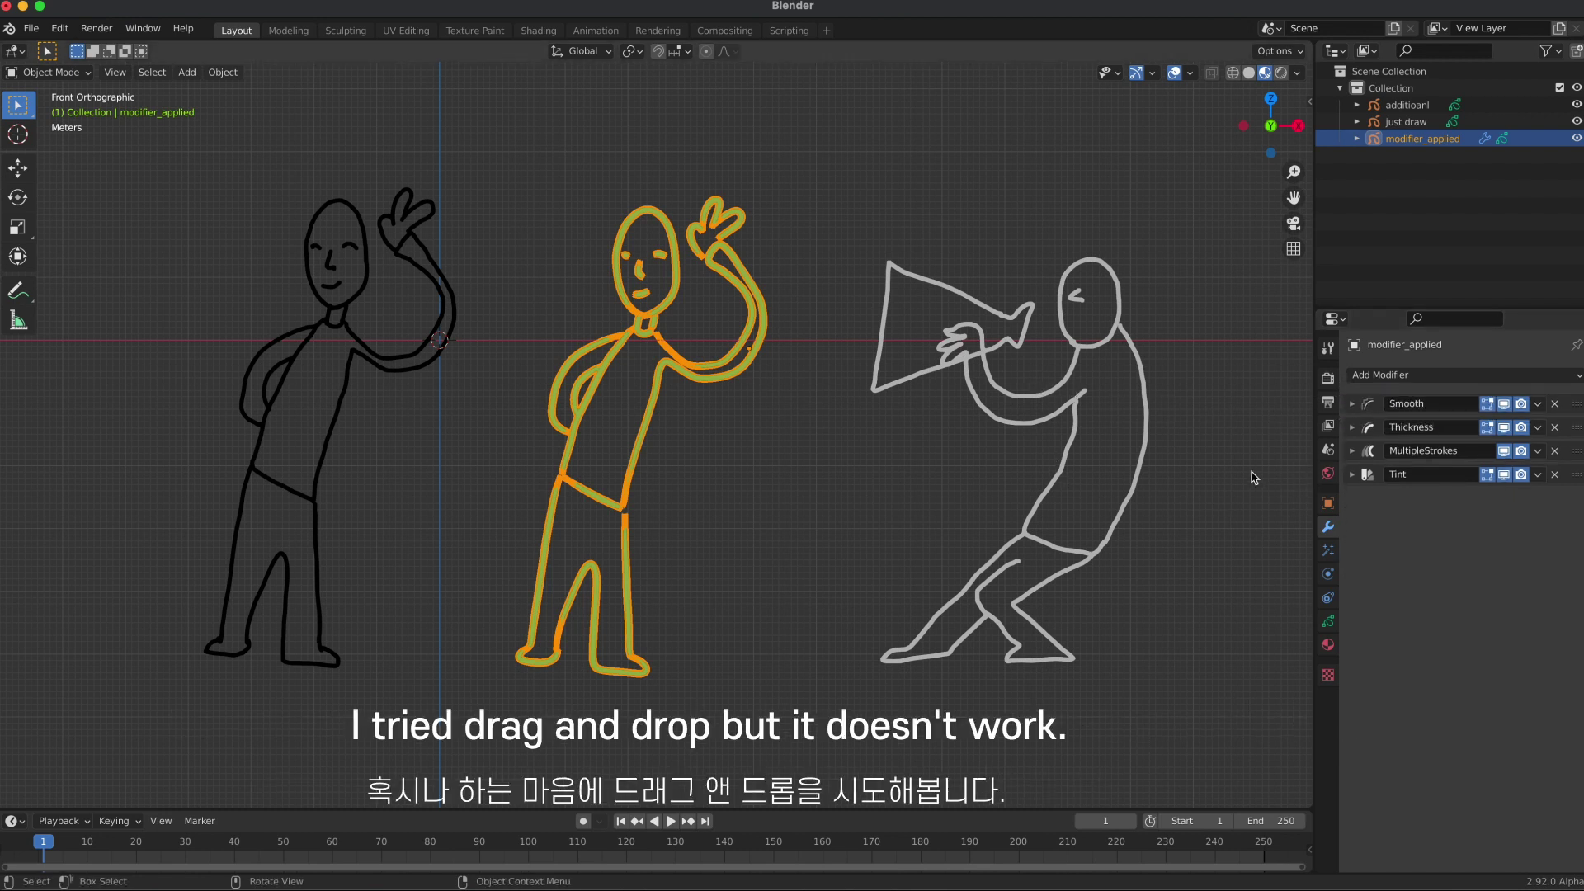
left_click(1217, 480)
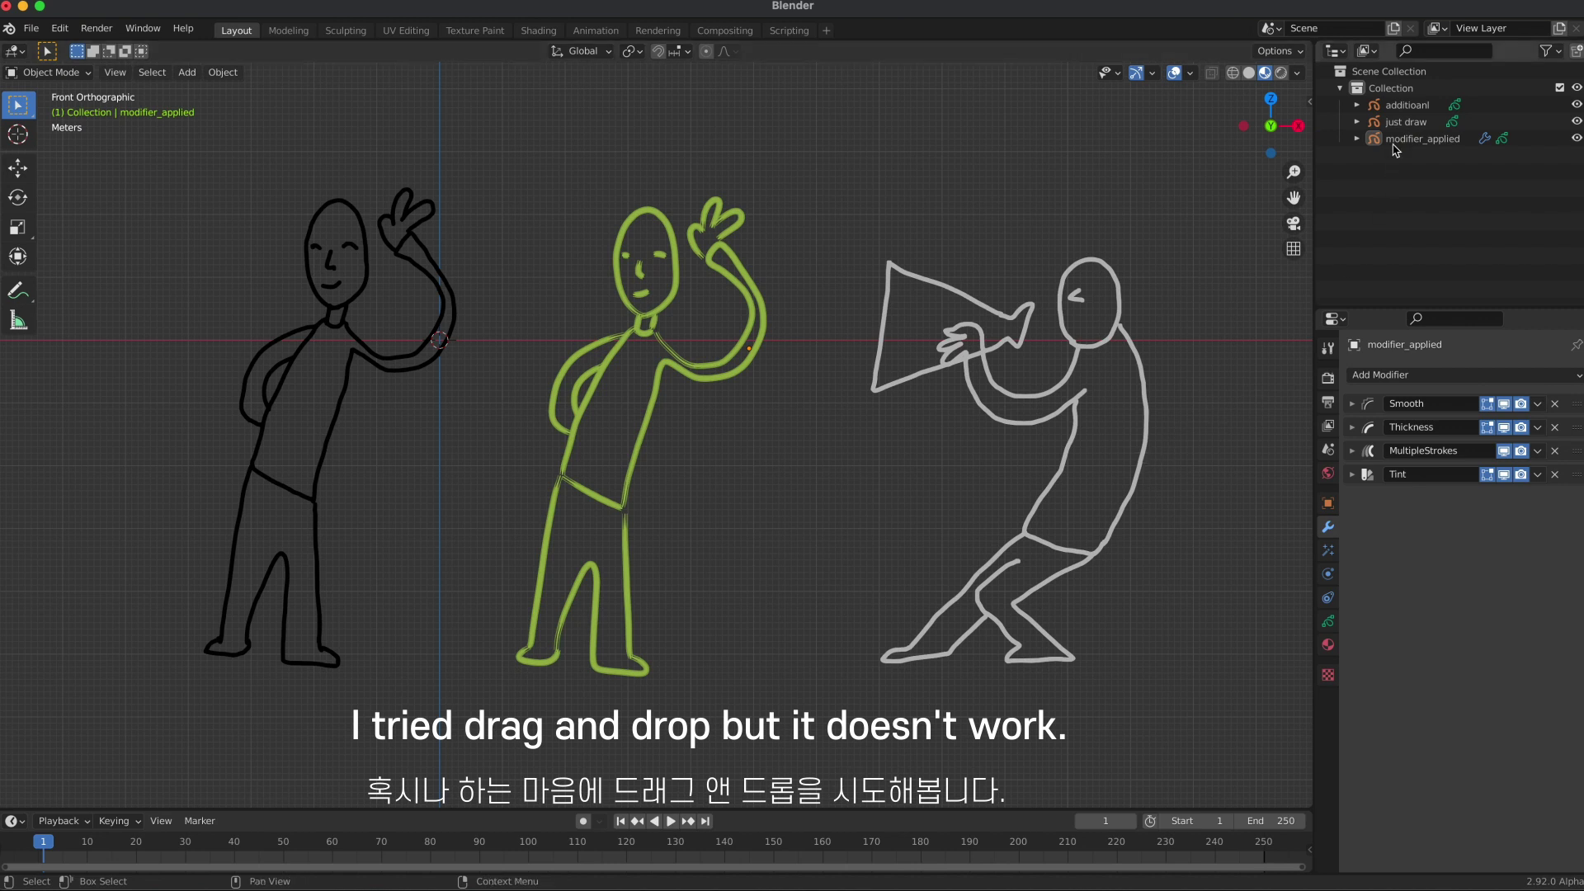
Enlarge the outliner and expand modifier_applied's Modifiers and additioanl's GP layer.
left_click_drag(1402, 309, 1402, 520)
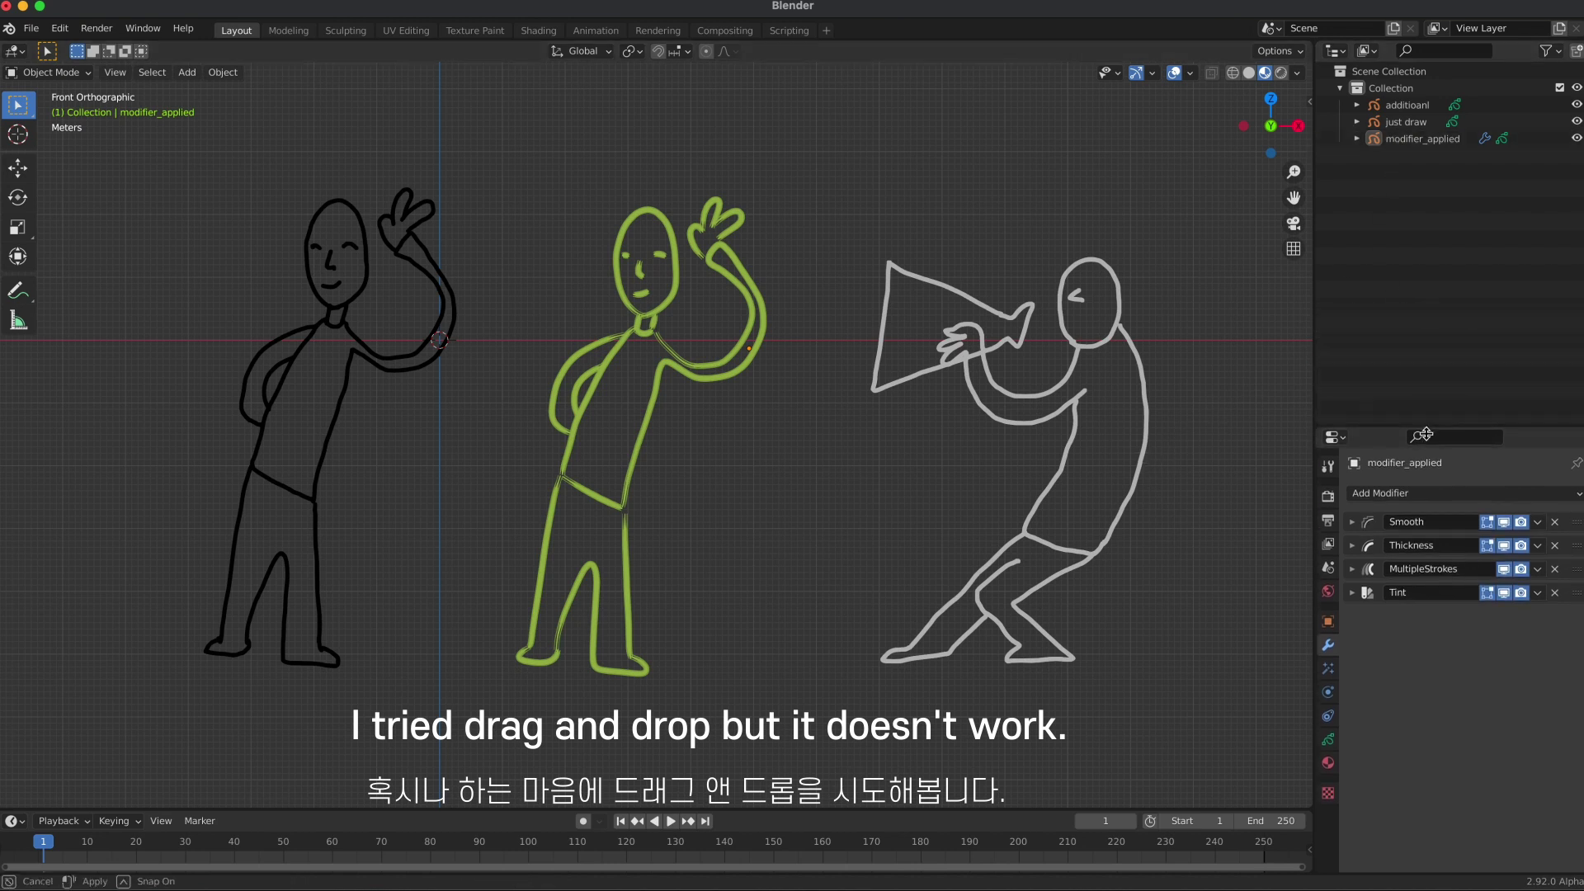
left_click(1356, 139)
left_click(1374, 172)
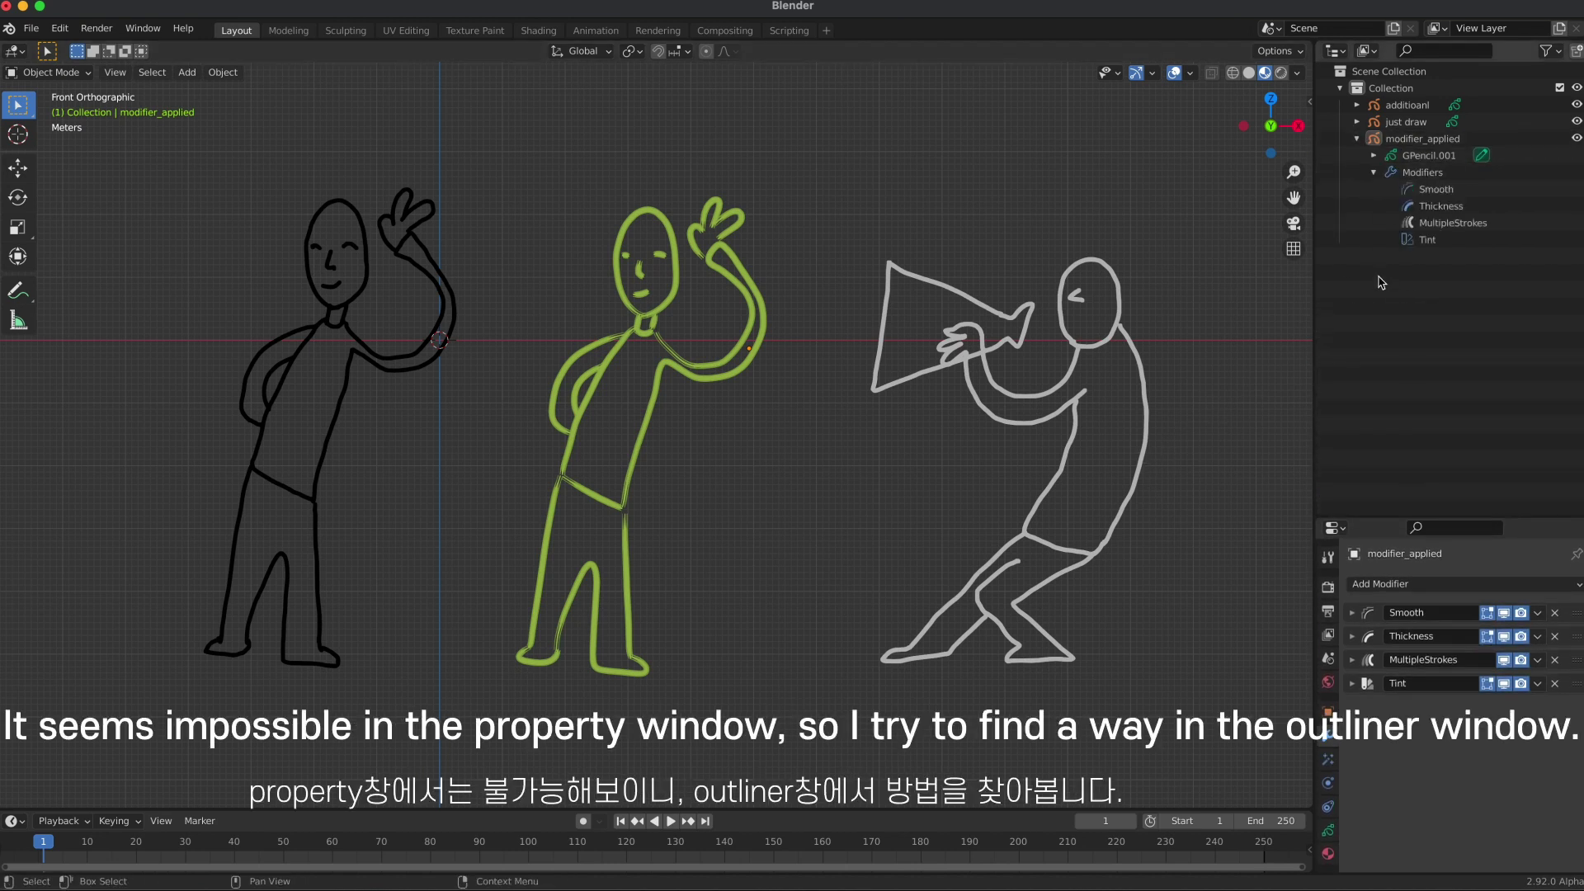
left_click(1356, 104)
left_click(1373, 122)
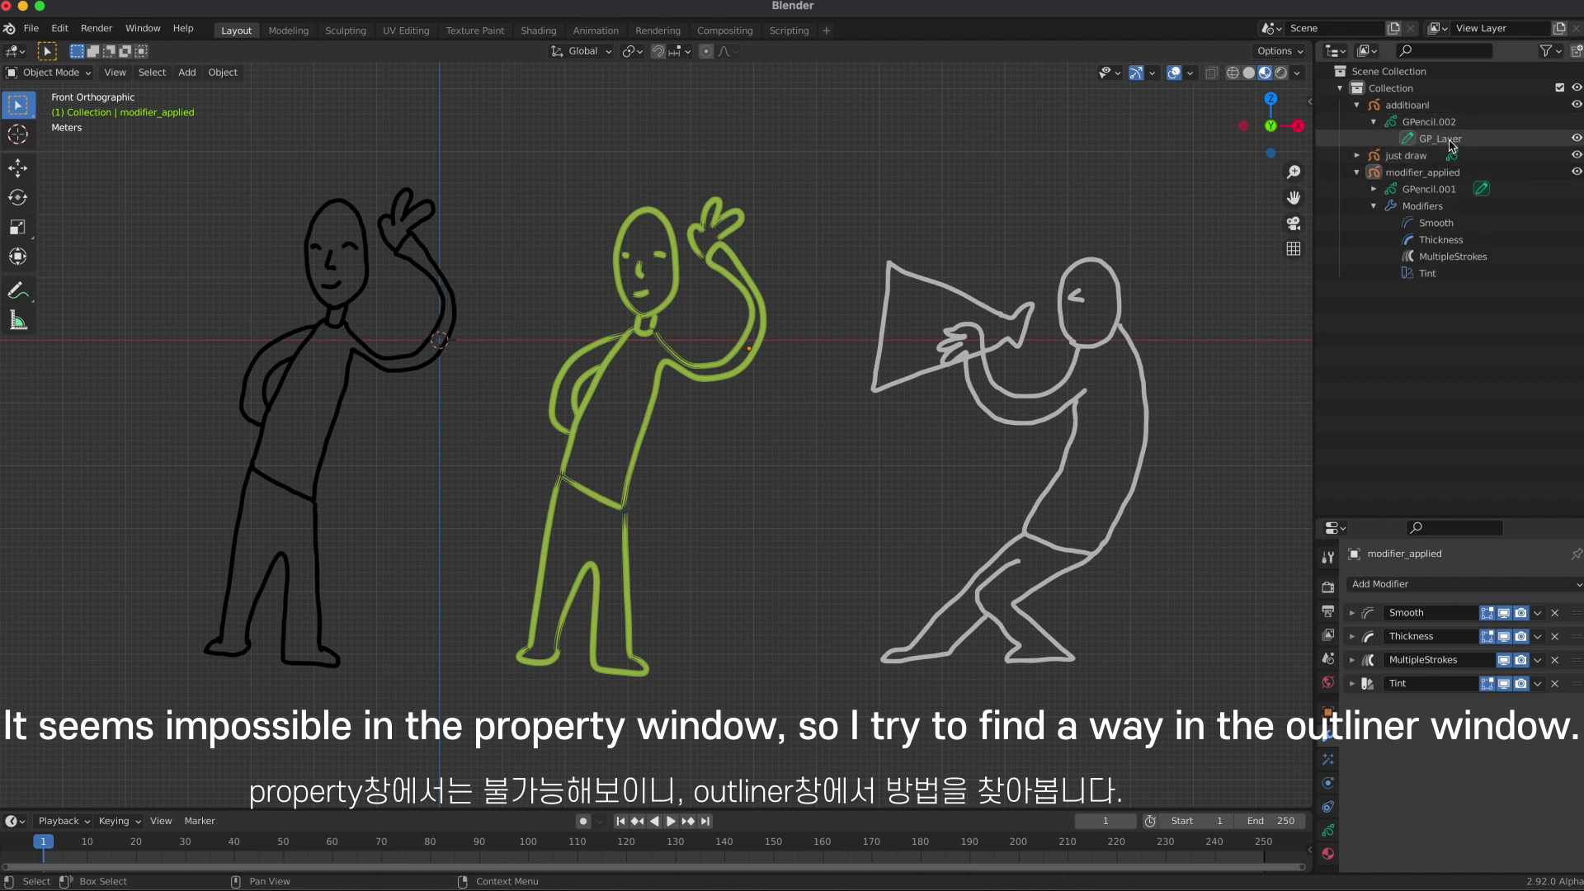
Select Smooth through Multiple Strokes and drag them onto additioanl to copy them.
left_click(1451, 224)
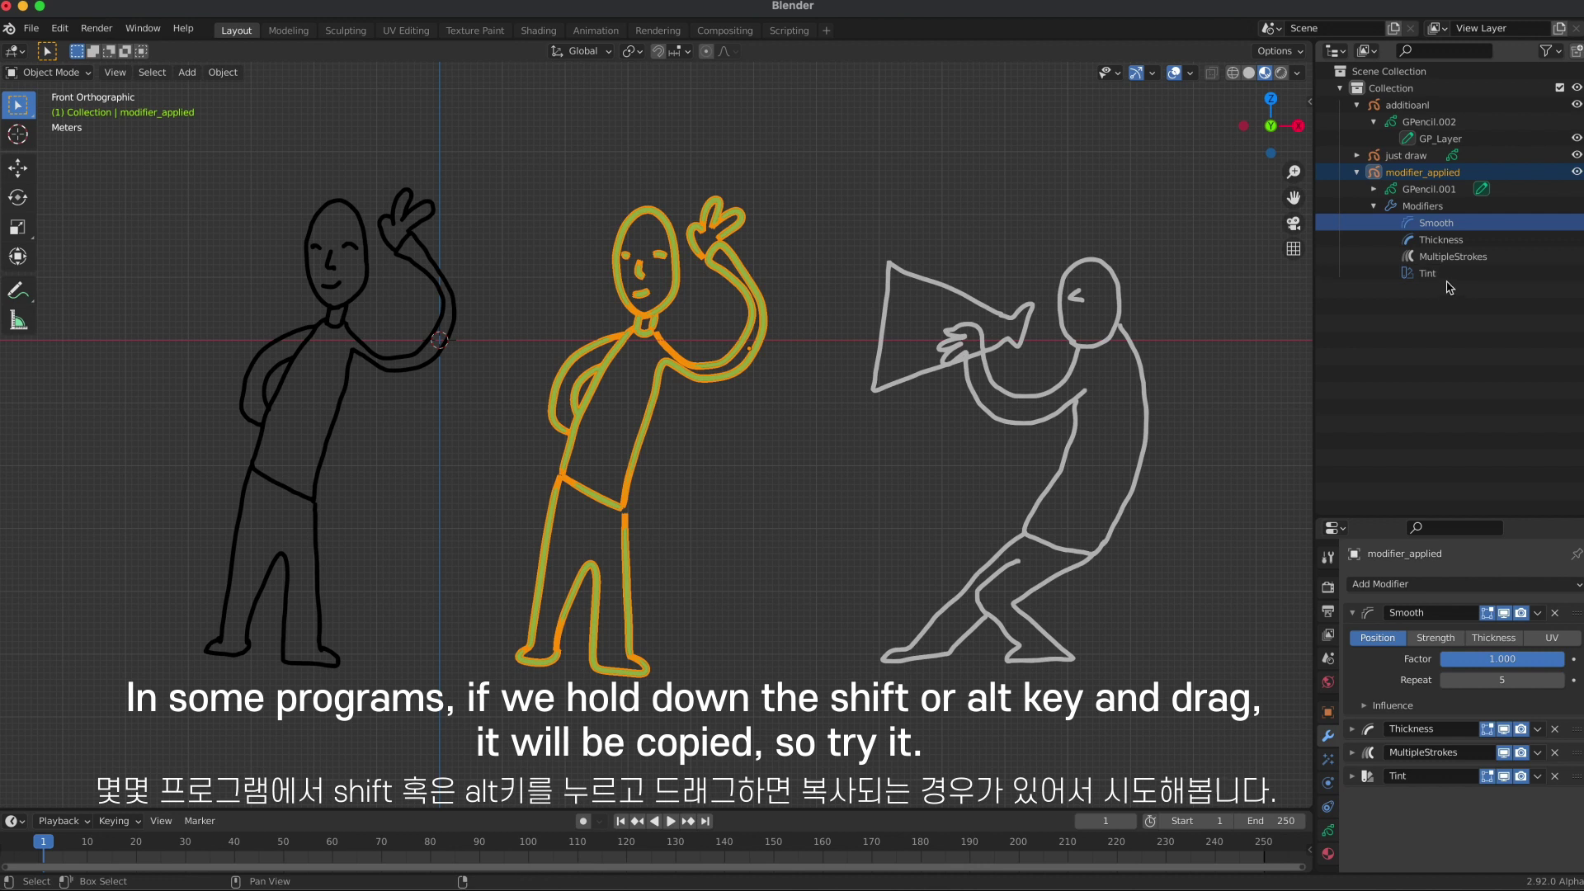
left_click(1469, 271, "shift")
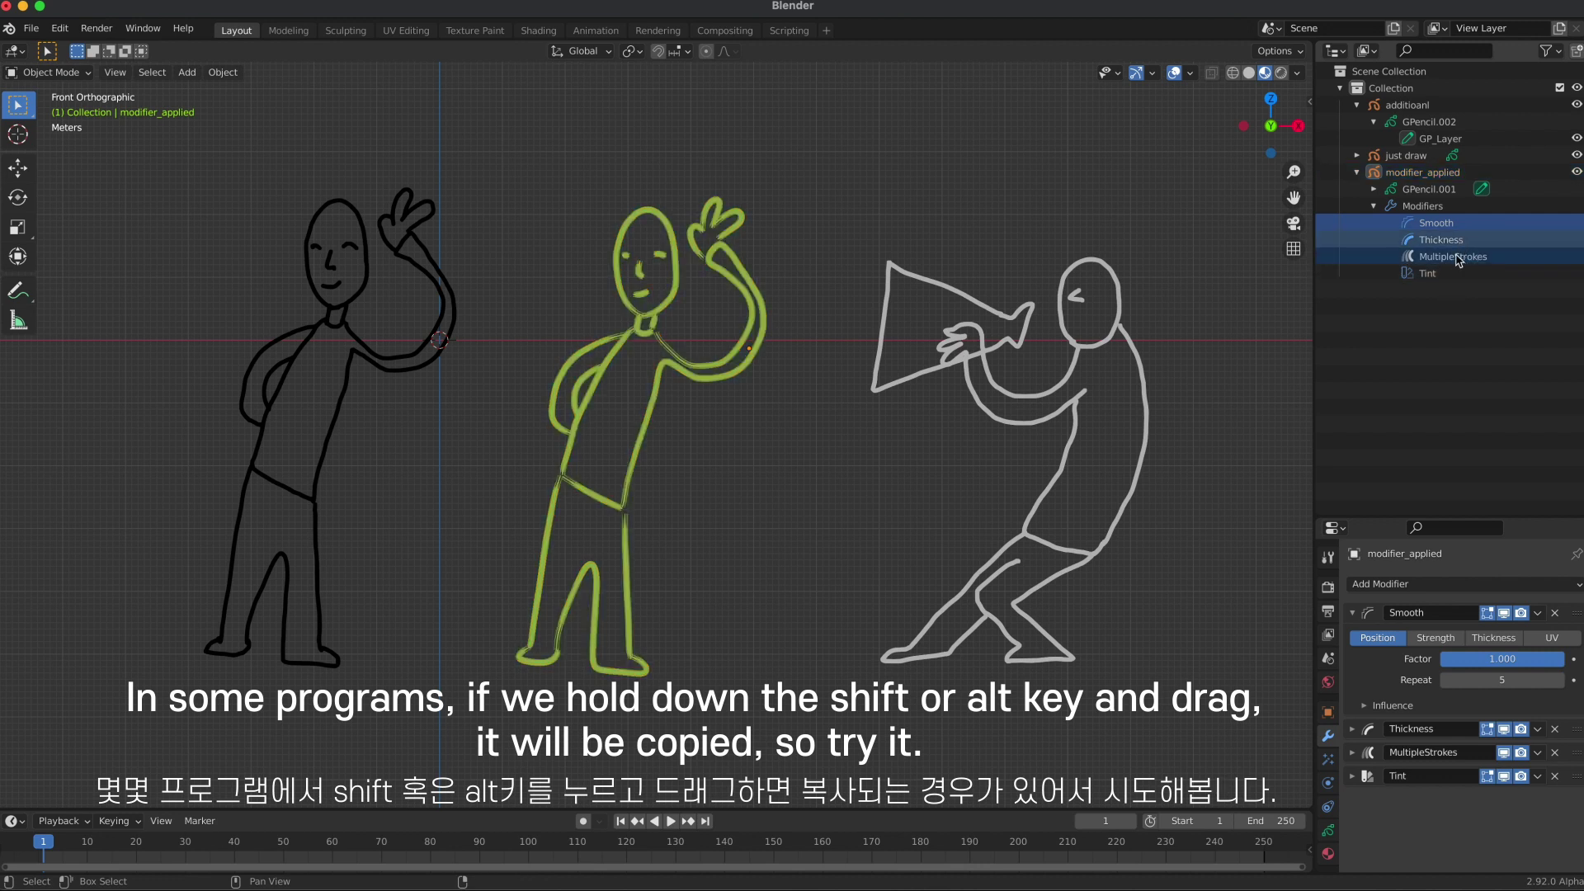
left_click(1456, 273, "ctrl")
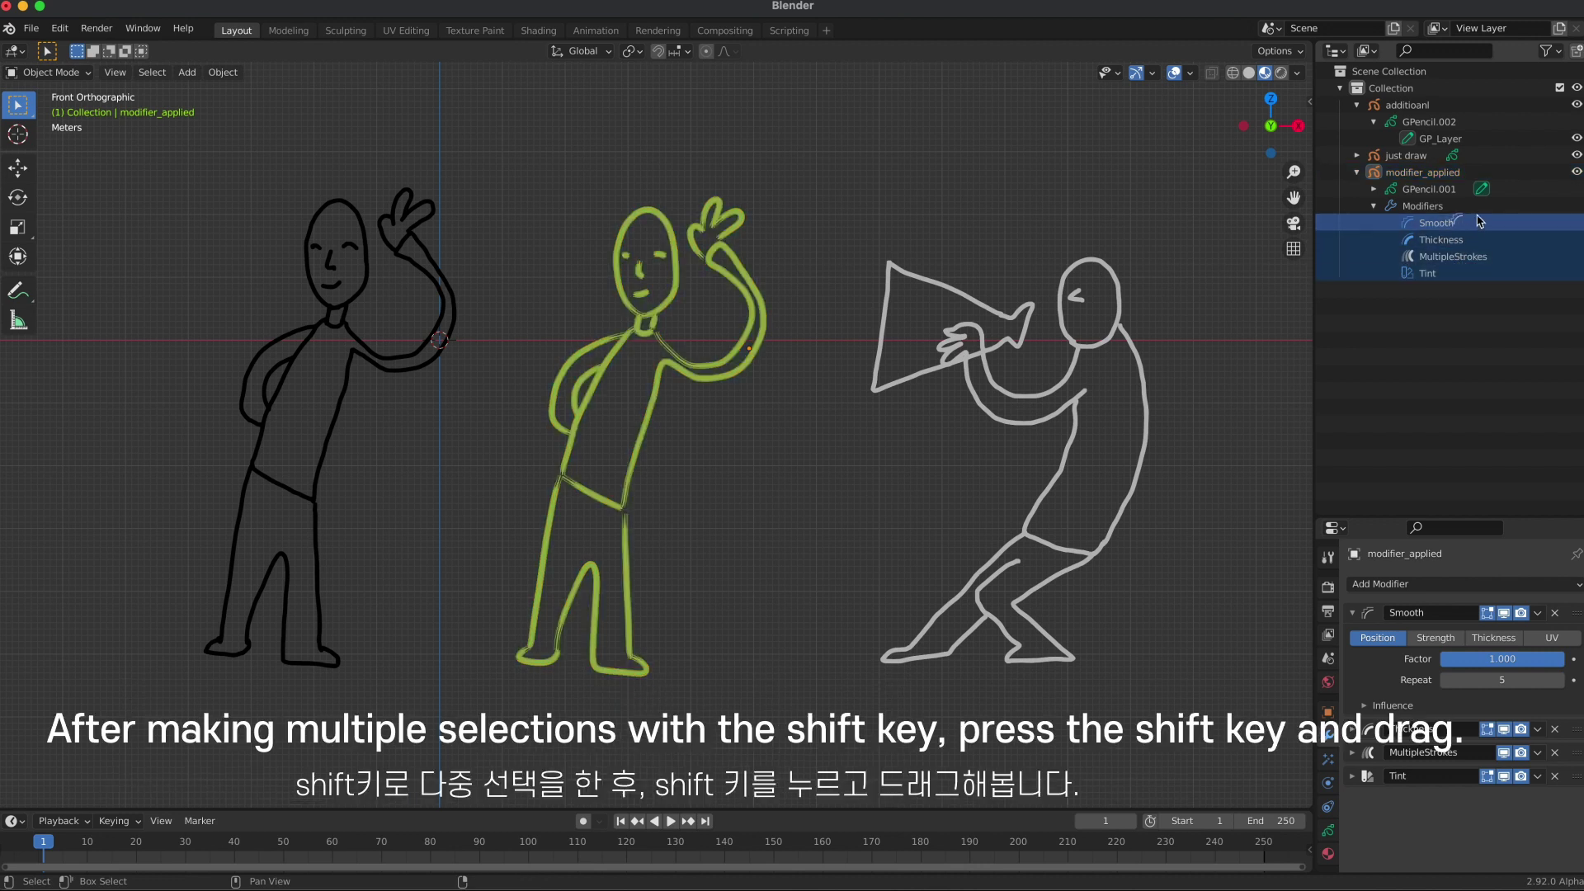
mouse_move(1476, 223)
left_mouse_down("shift")
mouse_move(1482, 146)
mouse_move(1445, 140)
left_mouse_up("shift")
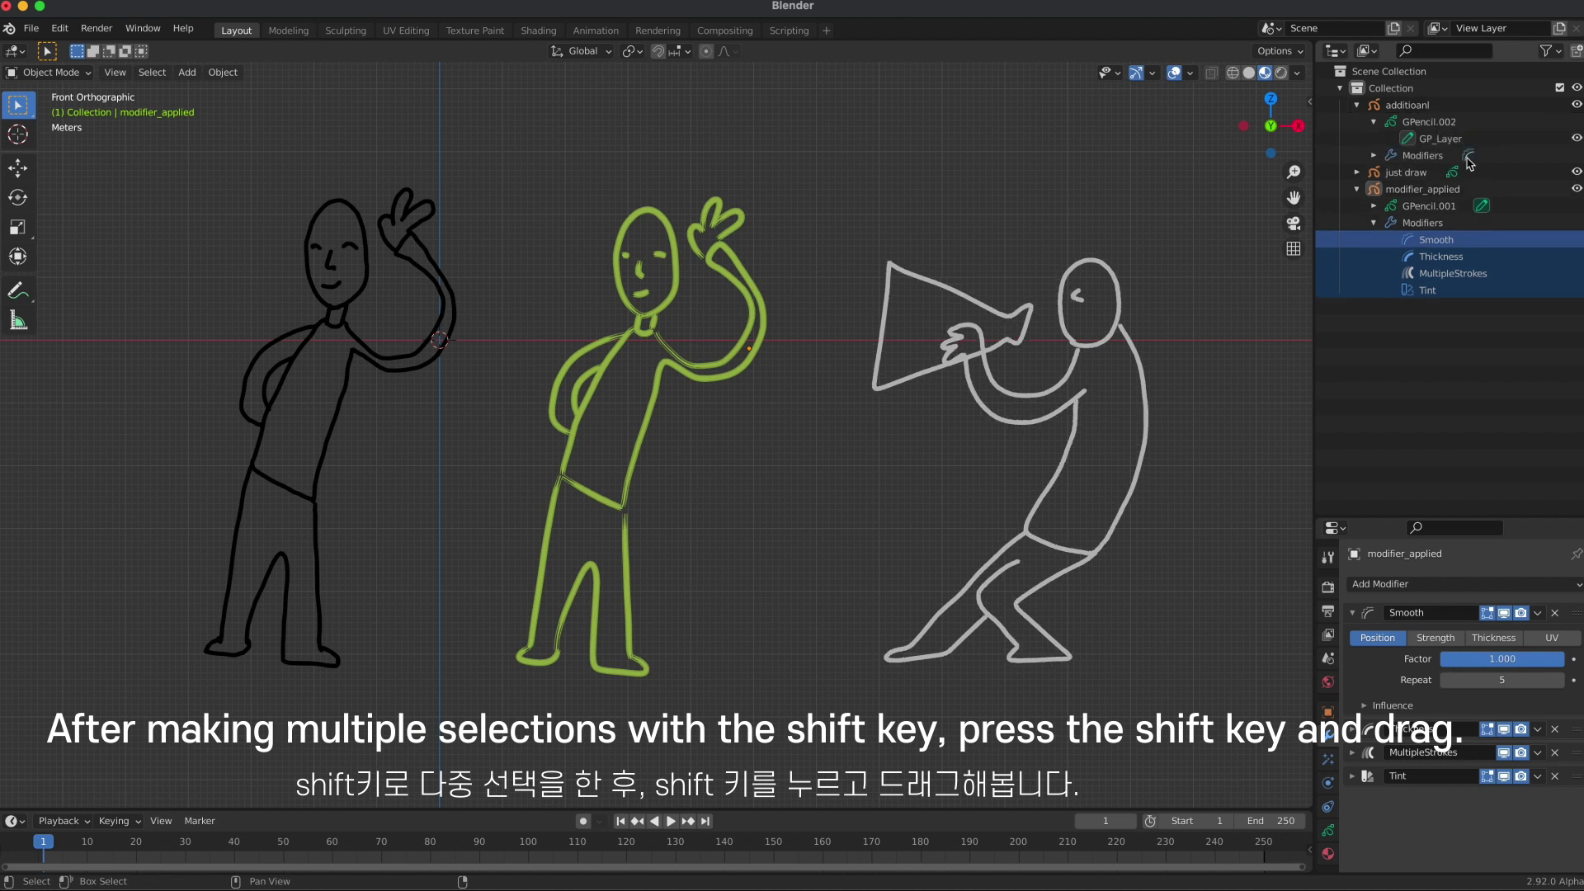
left_click(1373, 155)
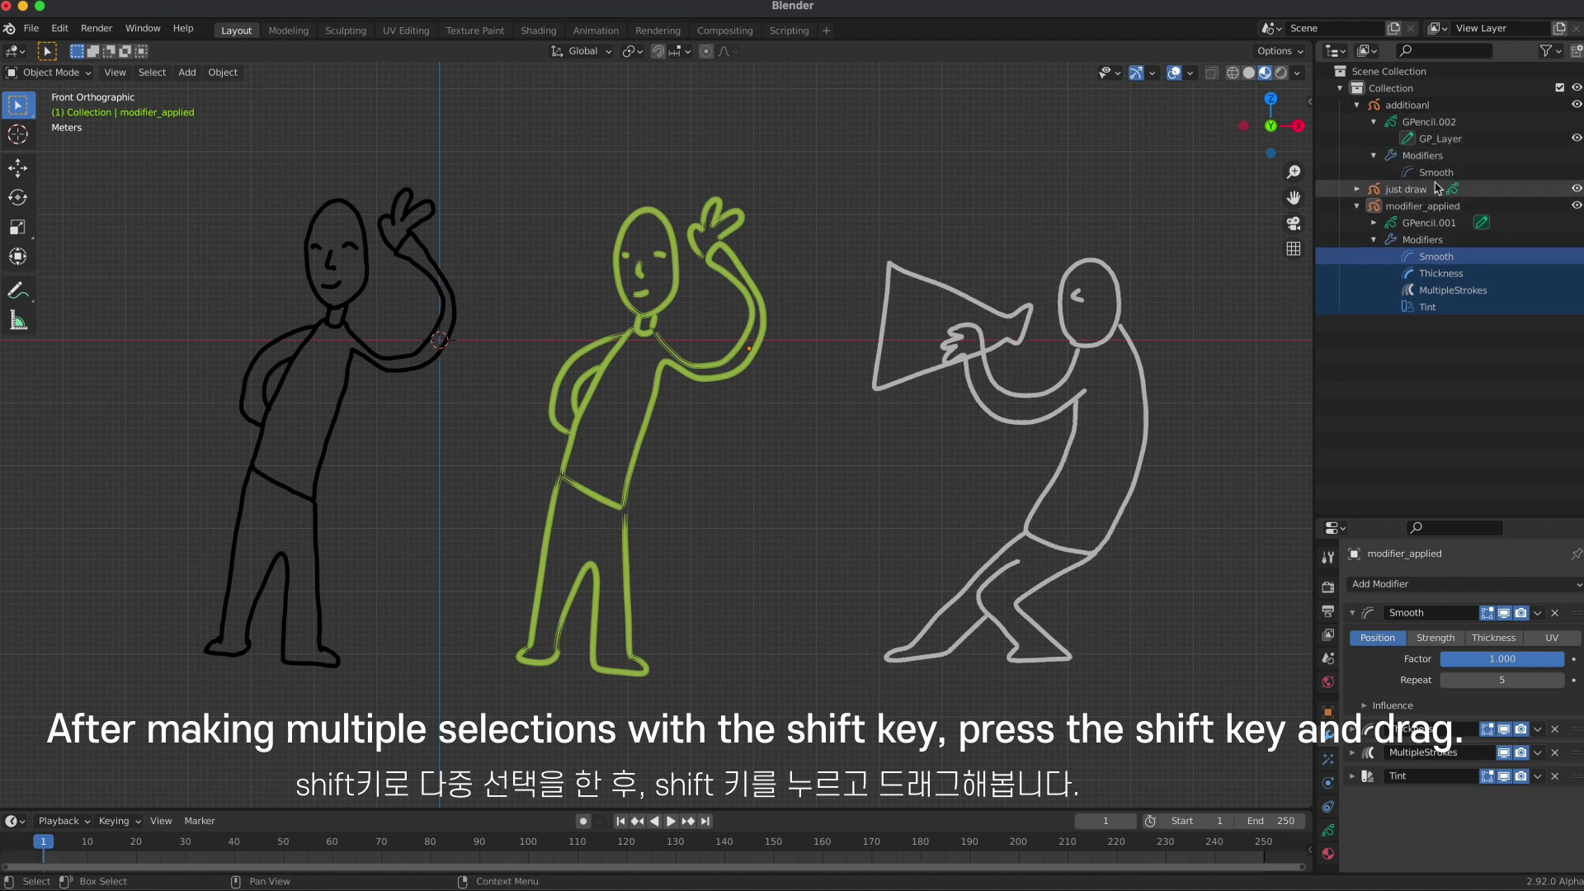
Undo the partial copy and copy the Smooth modifier onto additioanl's GP_Layer.
key("ctrl+z")
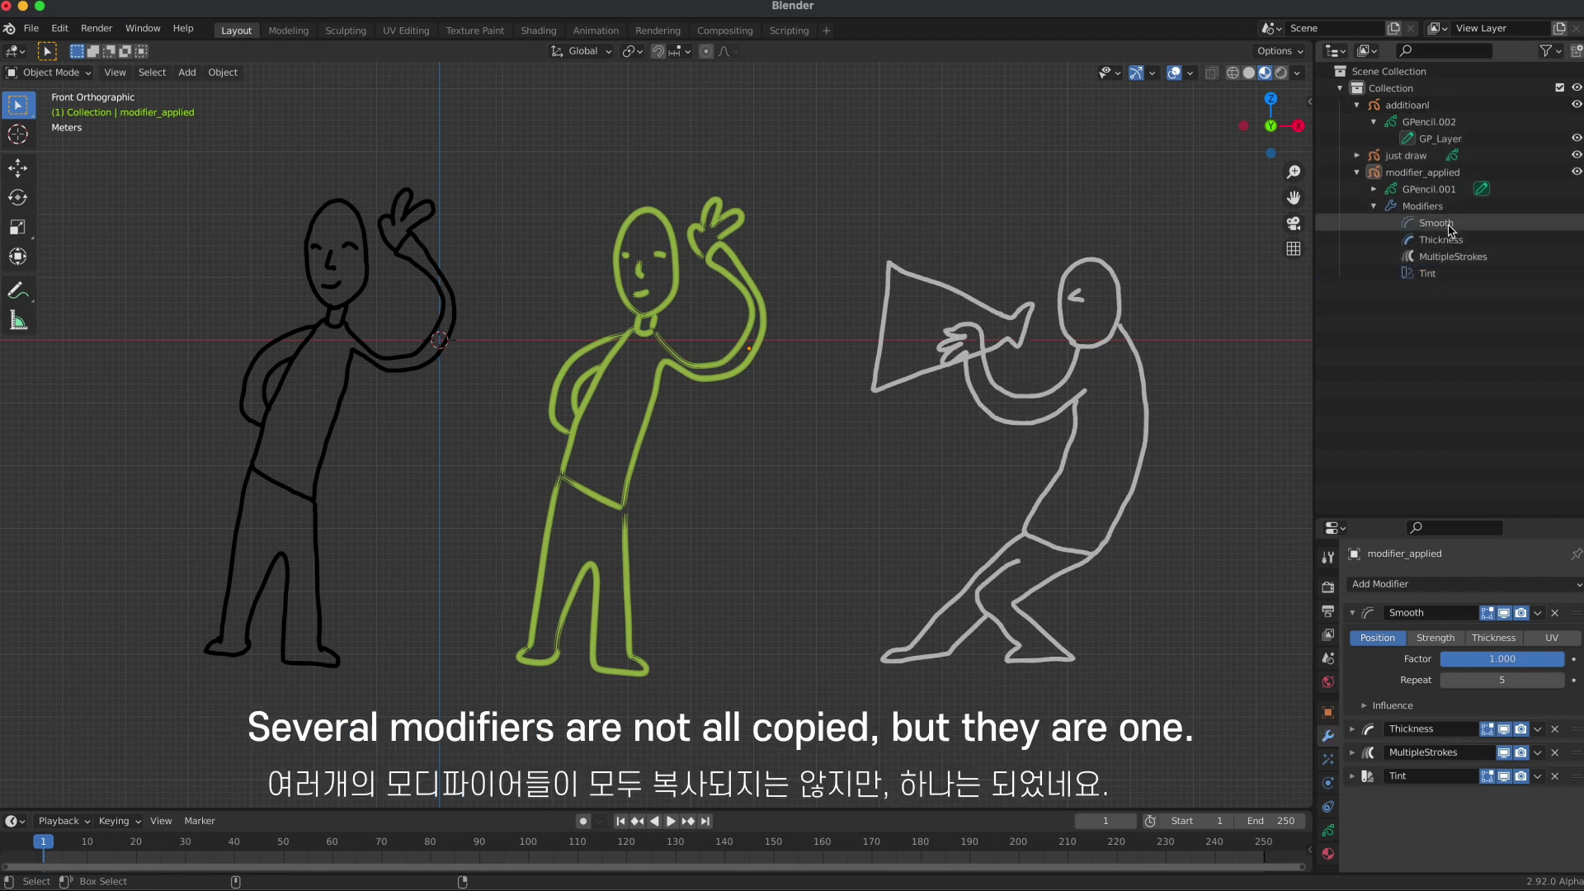
left_click(1451, 224)
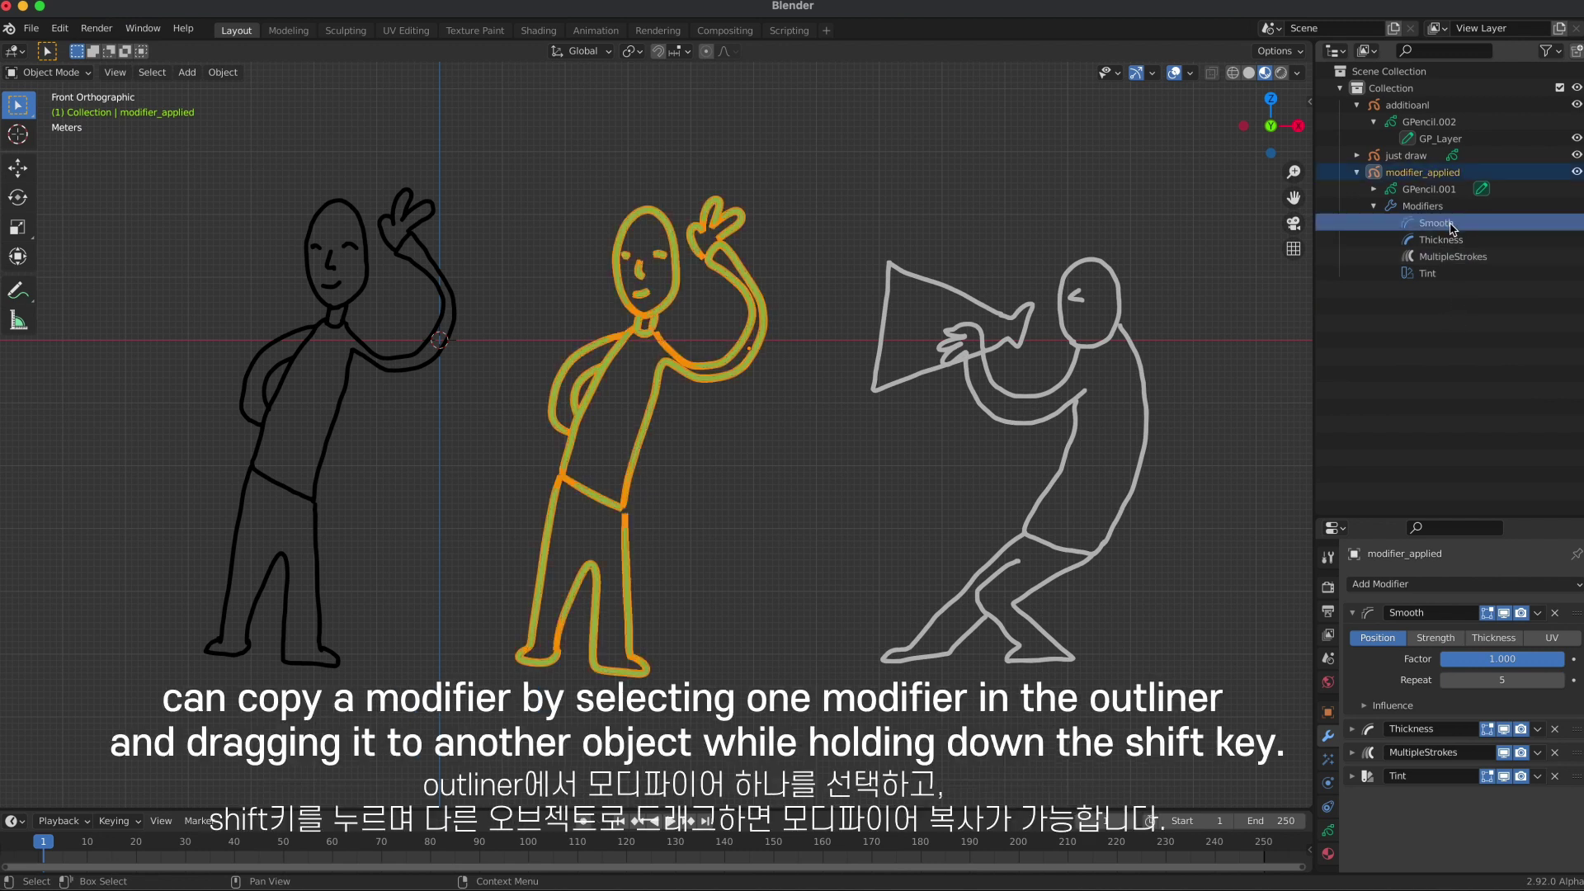
mouse_move(1447, 224)
left_mouse_down("shift")
mouse_move(1456, 143)
mouse_move(1479, 152)
left_mouse_up("shift")
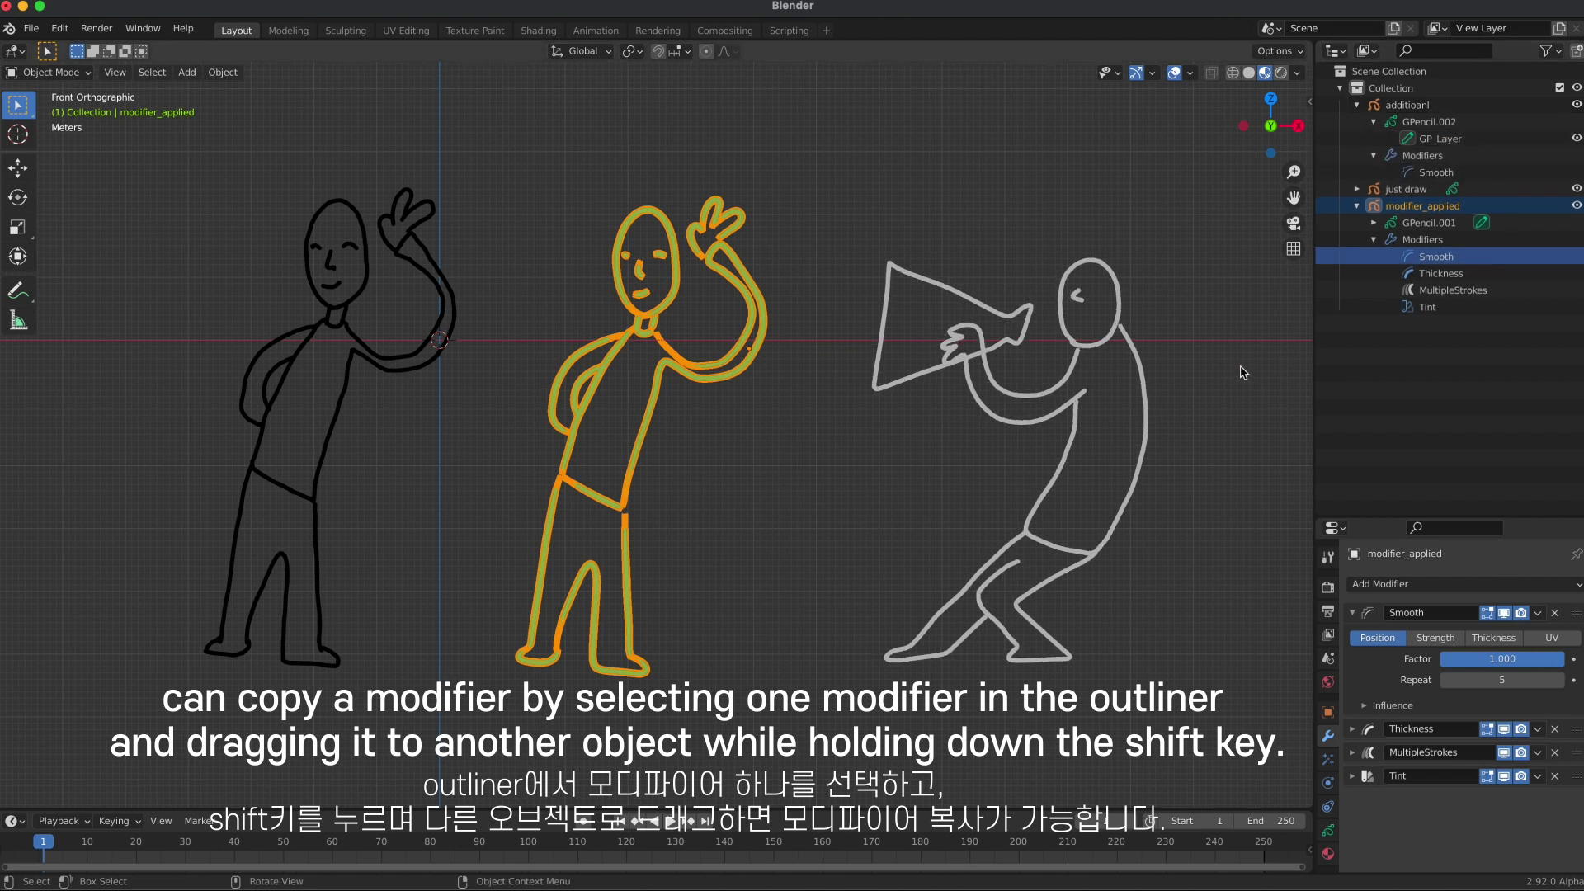
left_click(1221, 398)
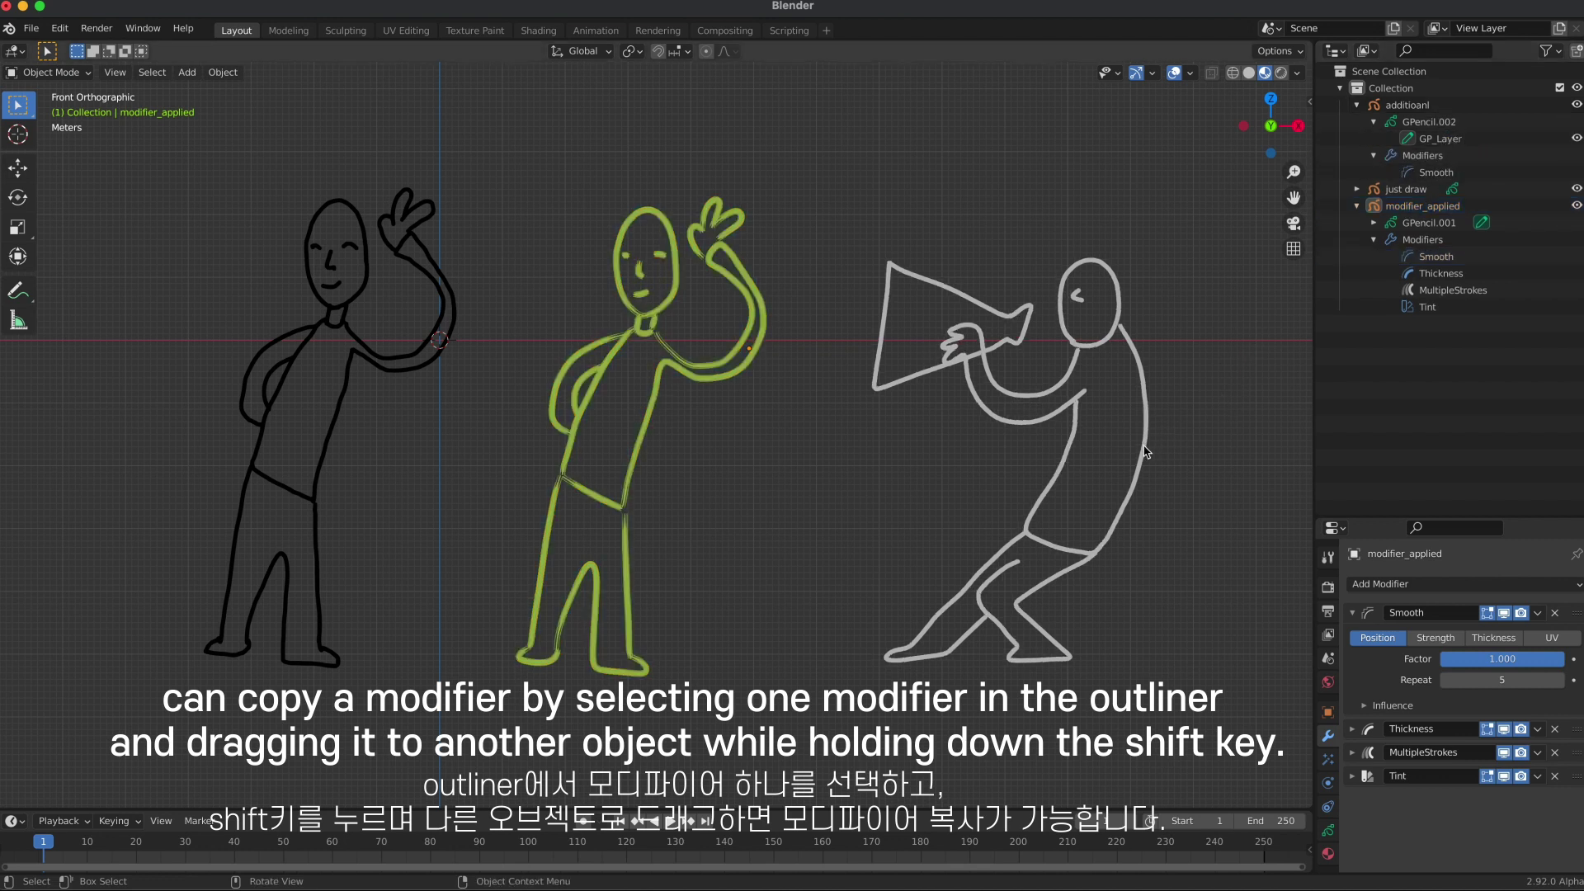
Copy Thickness, MultipleStrokes and Tint onto additioanl, then select the megaphone figure.
left_click(1440, 275)
left_click_drag(1456, 281, 1450, 147)
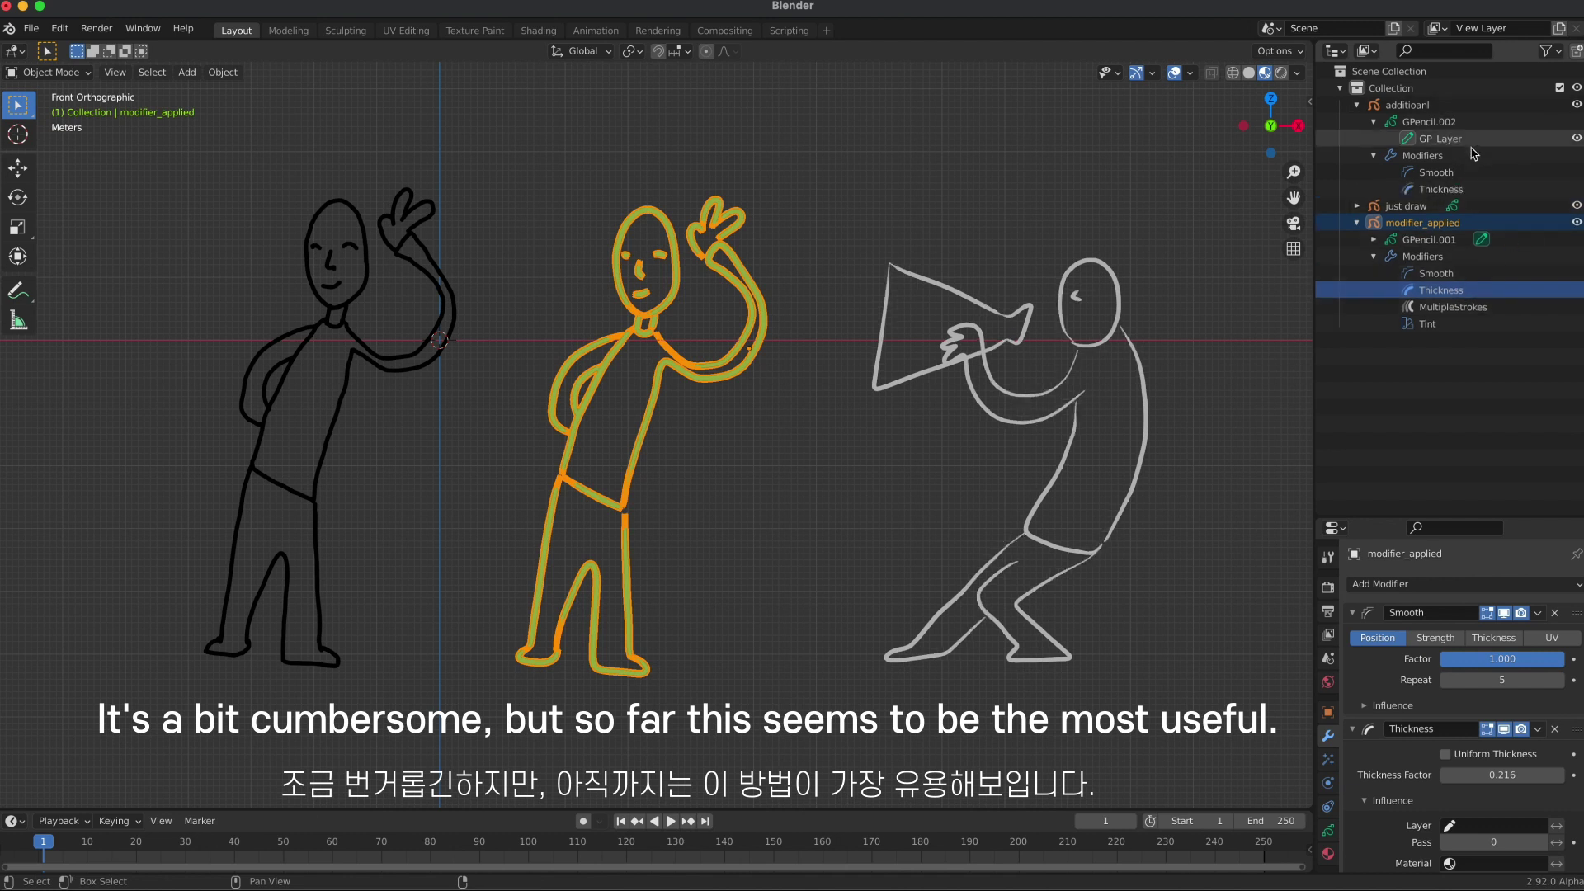
left_click_drag(1460, 312, 1460, 145)
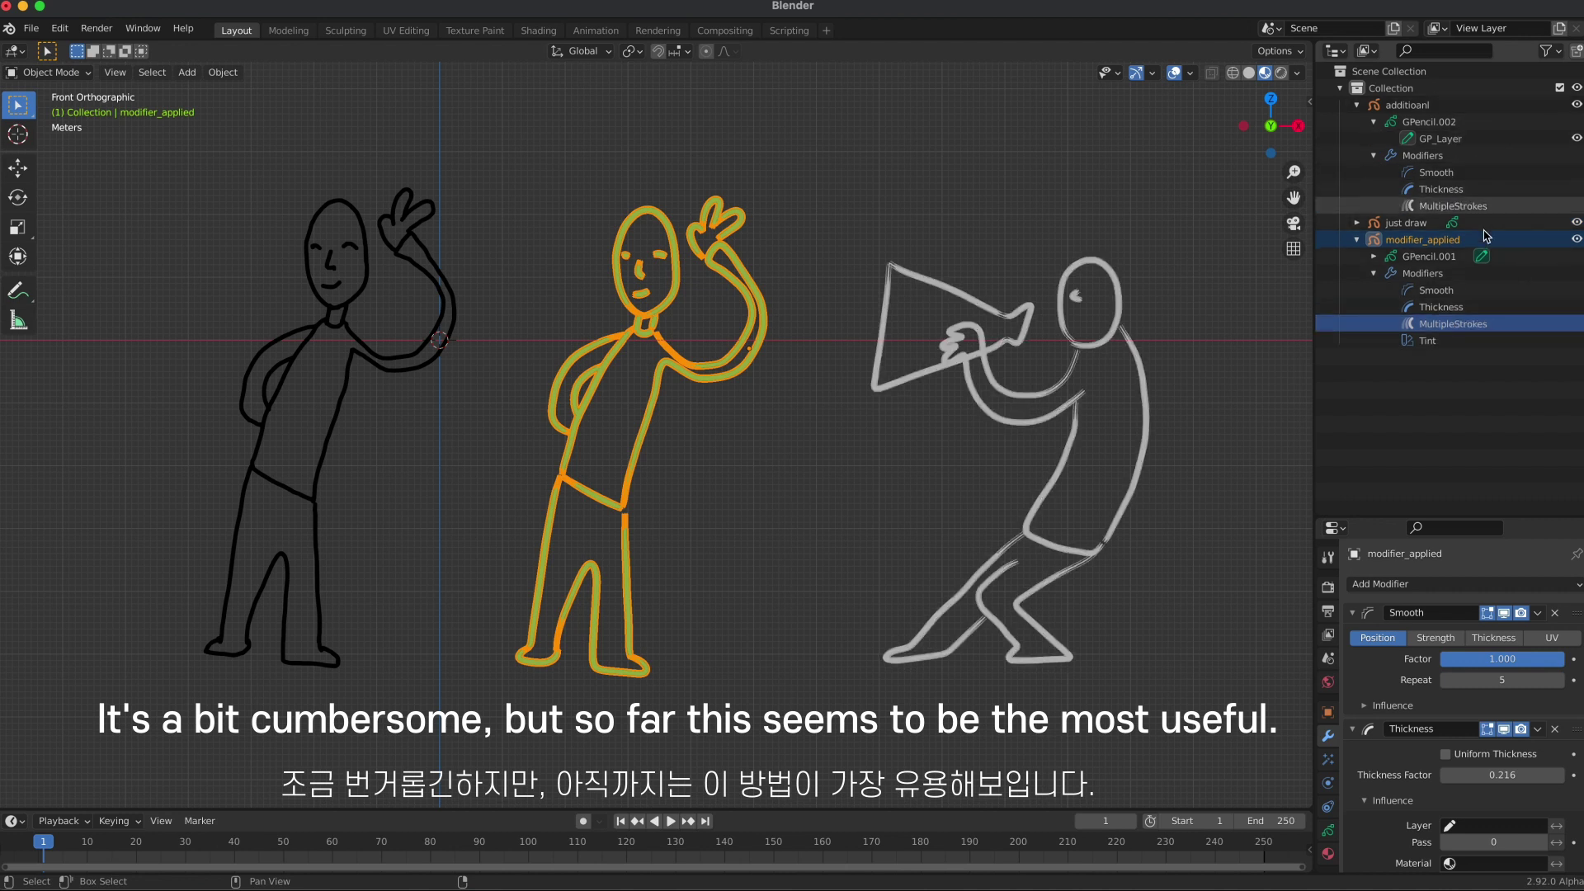
left_click(1471, 343)
left_click_drag(1449, 343, 1460, 139)
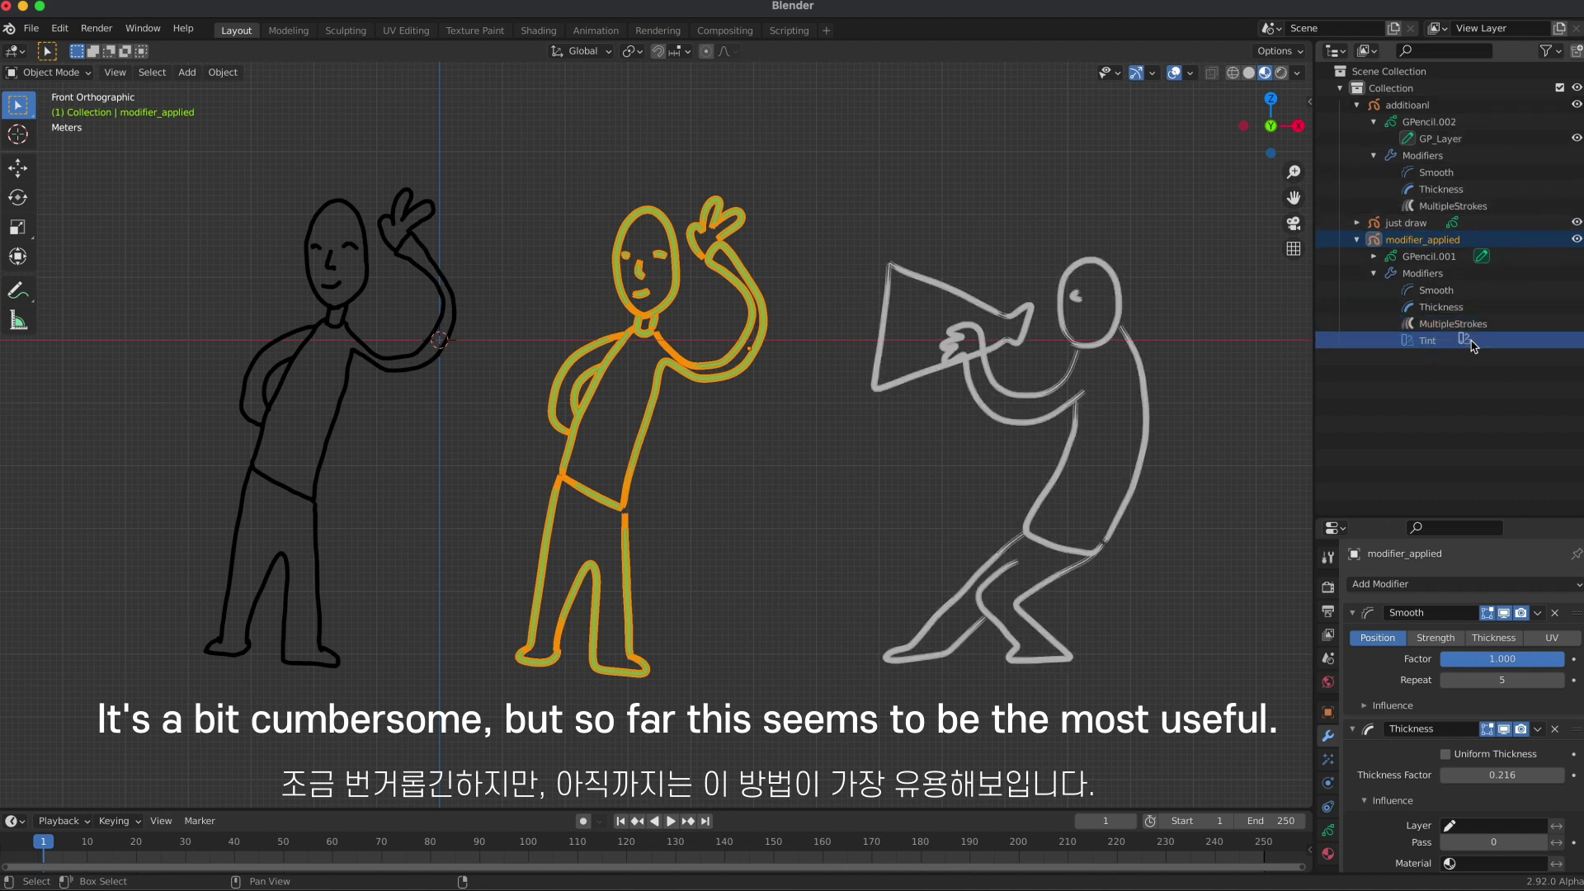
left_click(1237, 402)
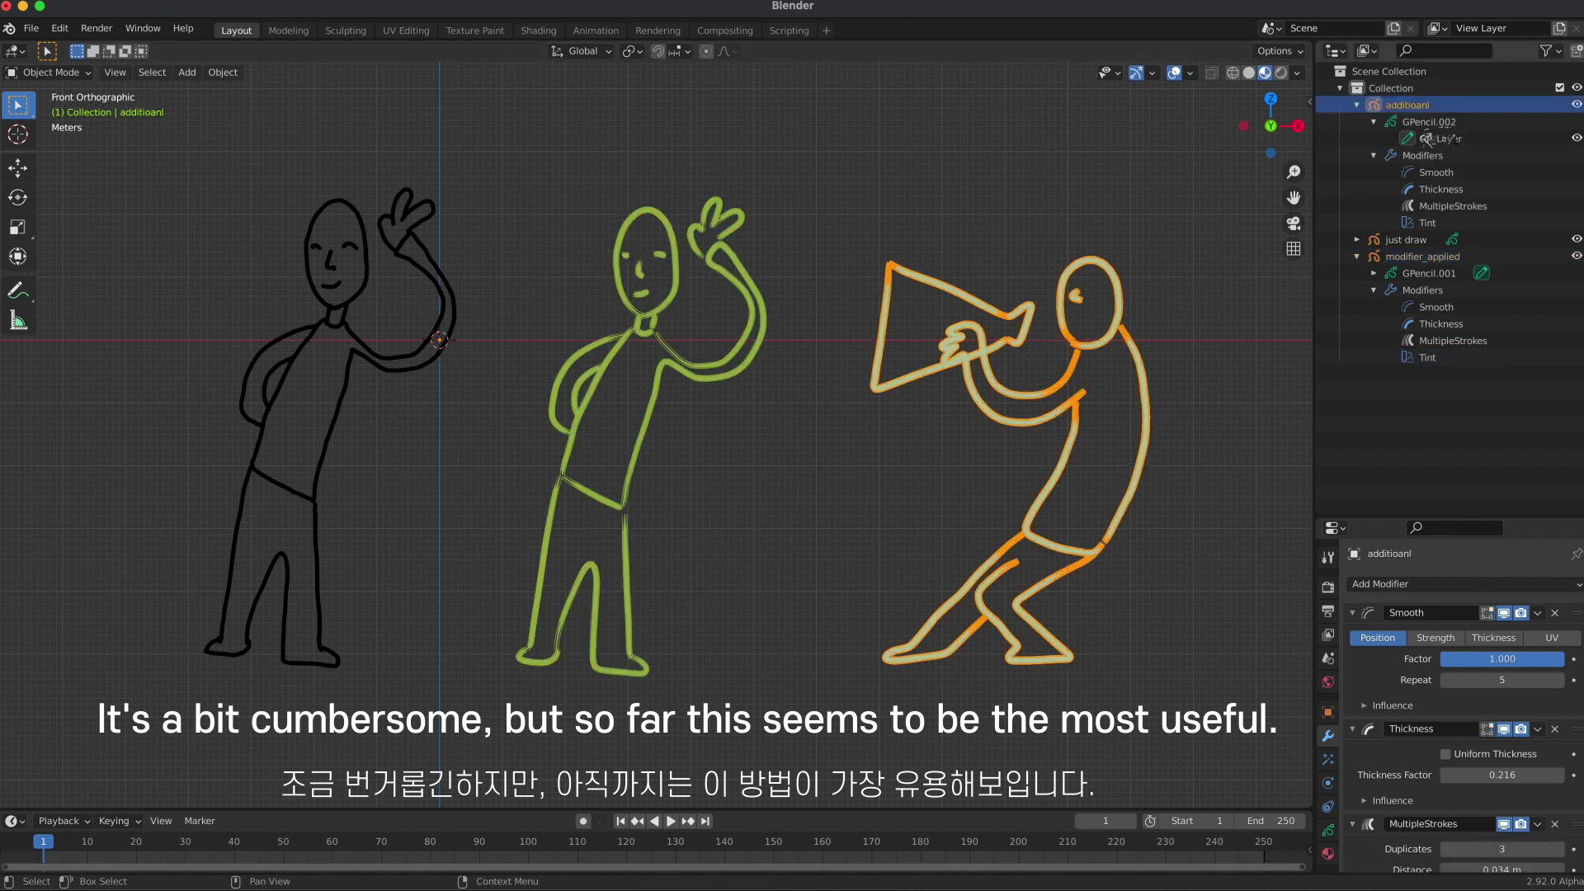
Give the megaphone figure additioanl a new material.
left_click(1373, 273)
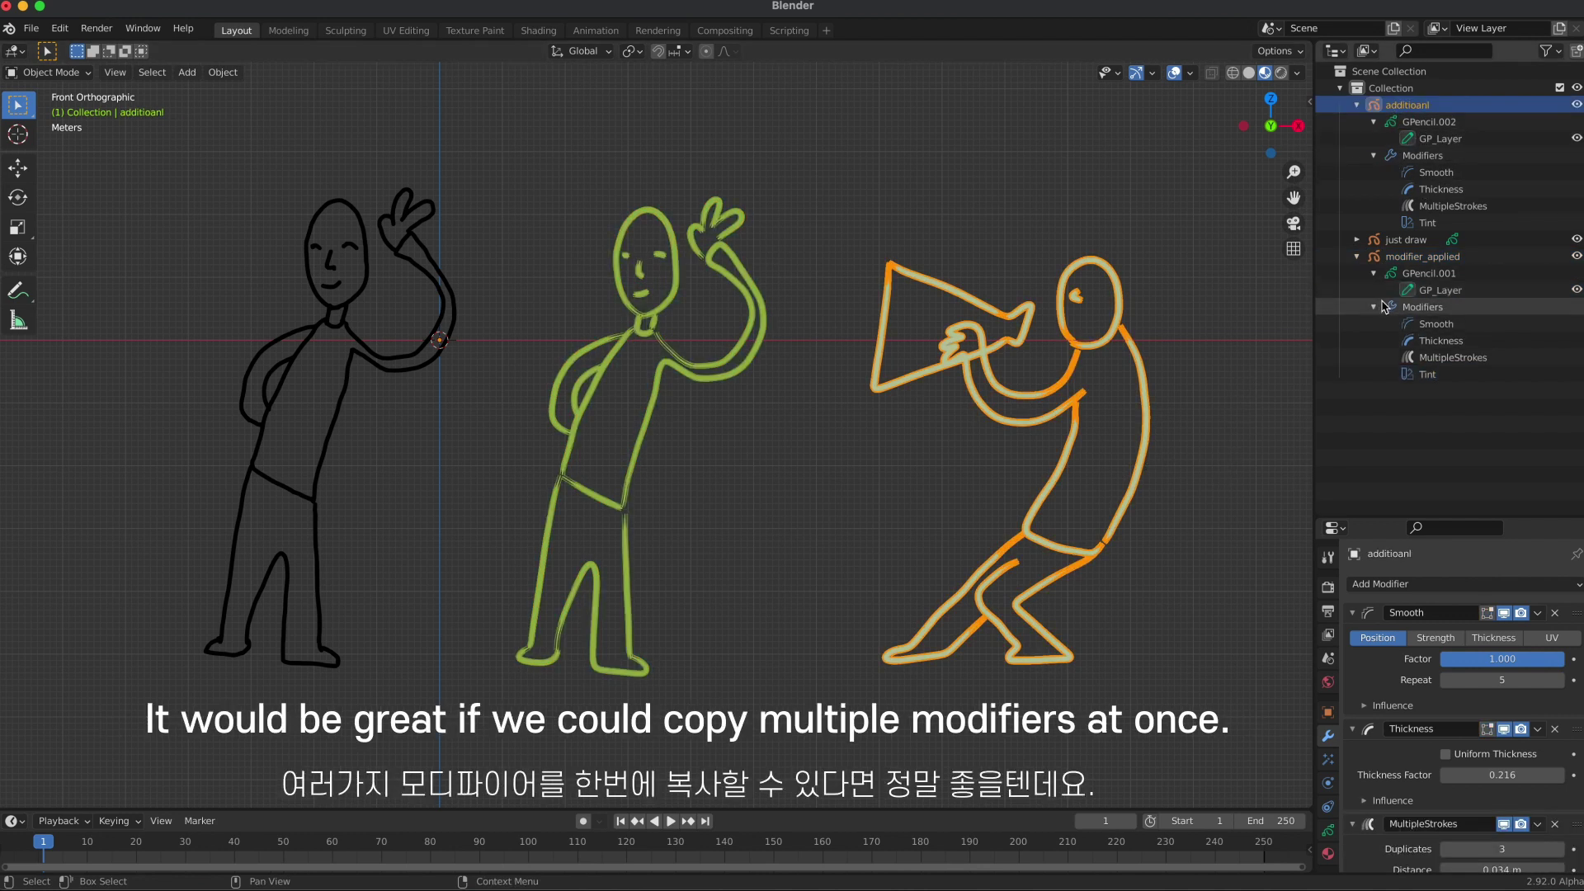
left_click(1227, 431)
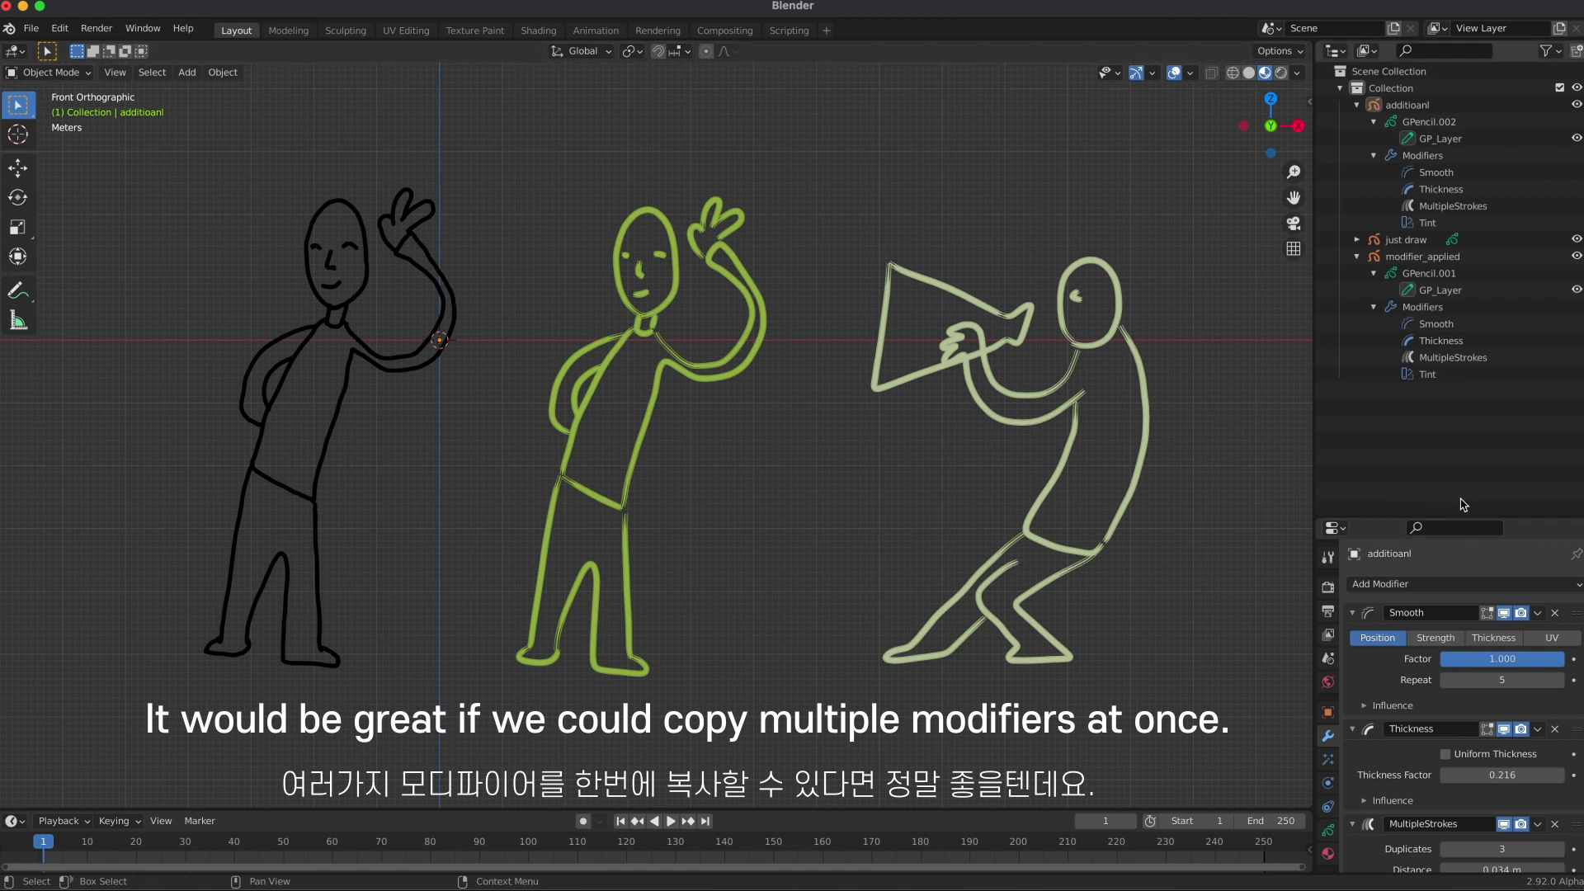
left_click(1327, 853)
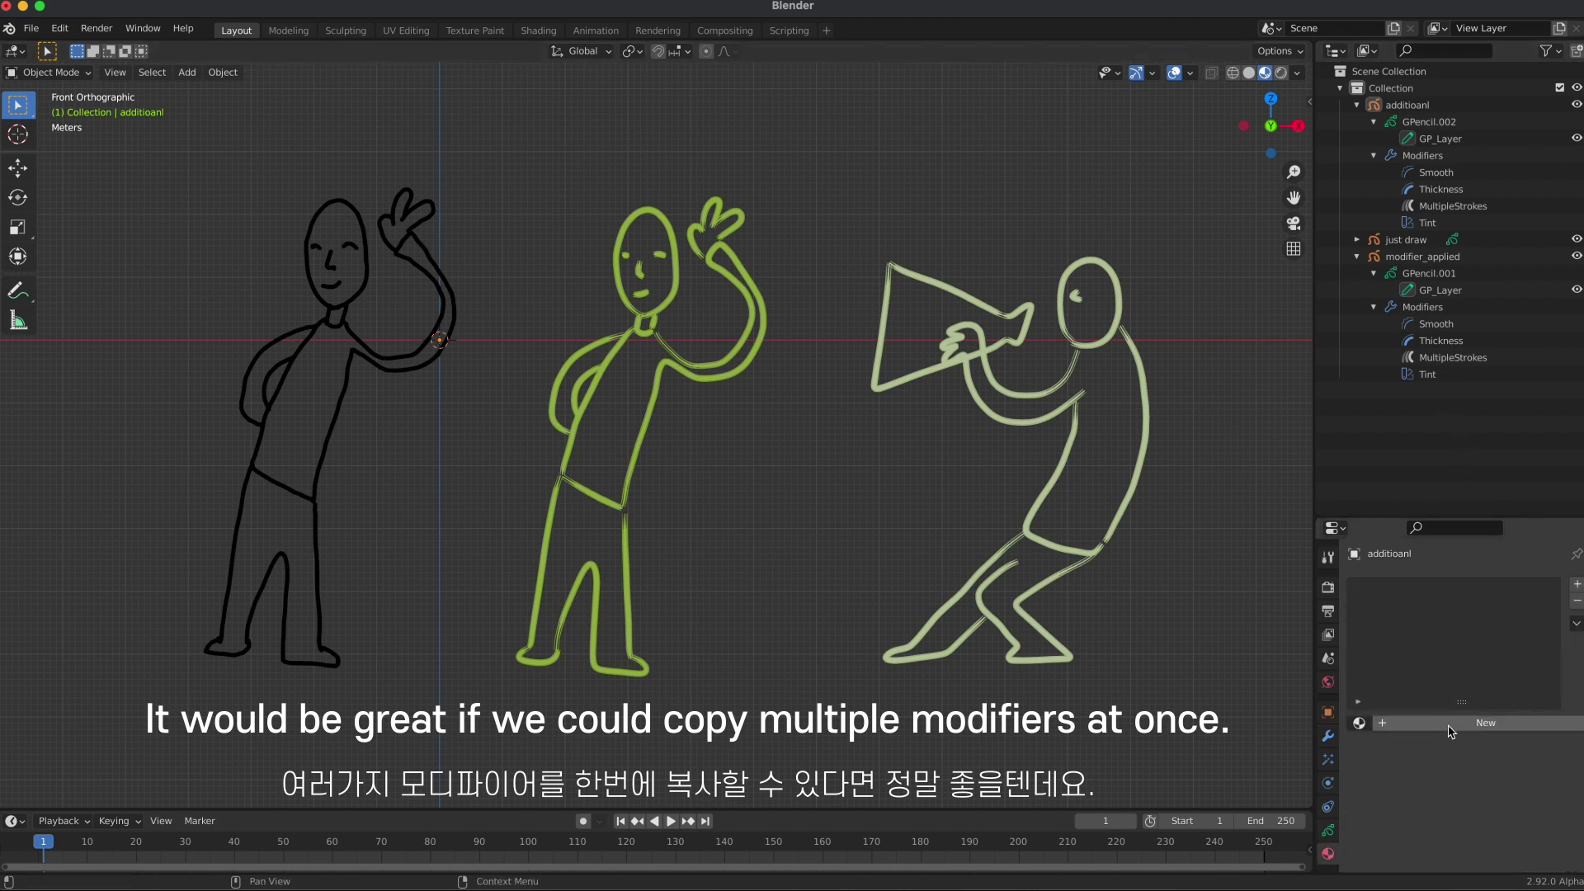
left_click(1449, 727)
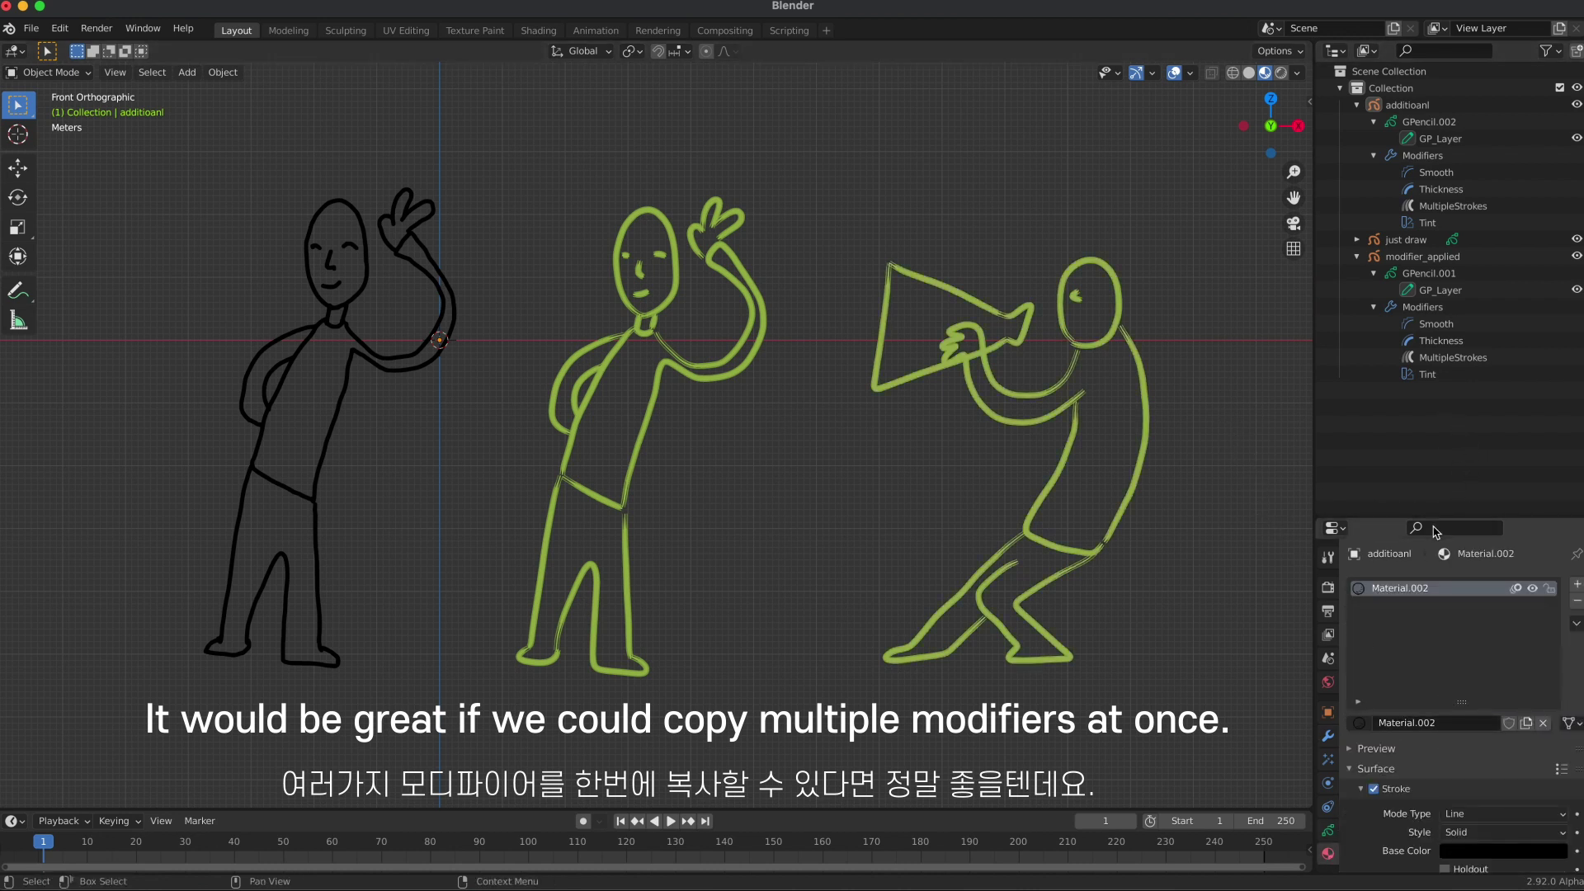
Enlarge the properties area and collapse additioanl's Smooth, Thickness, MultipleStrokes and Tint panels.
left_click_drag(1437, 513, 1437, 449)
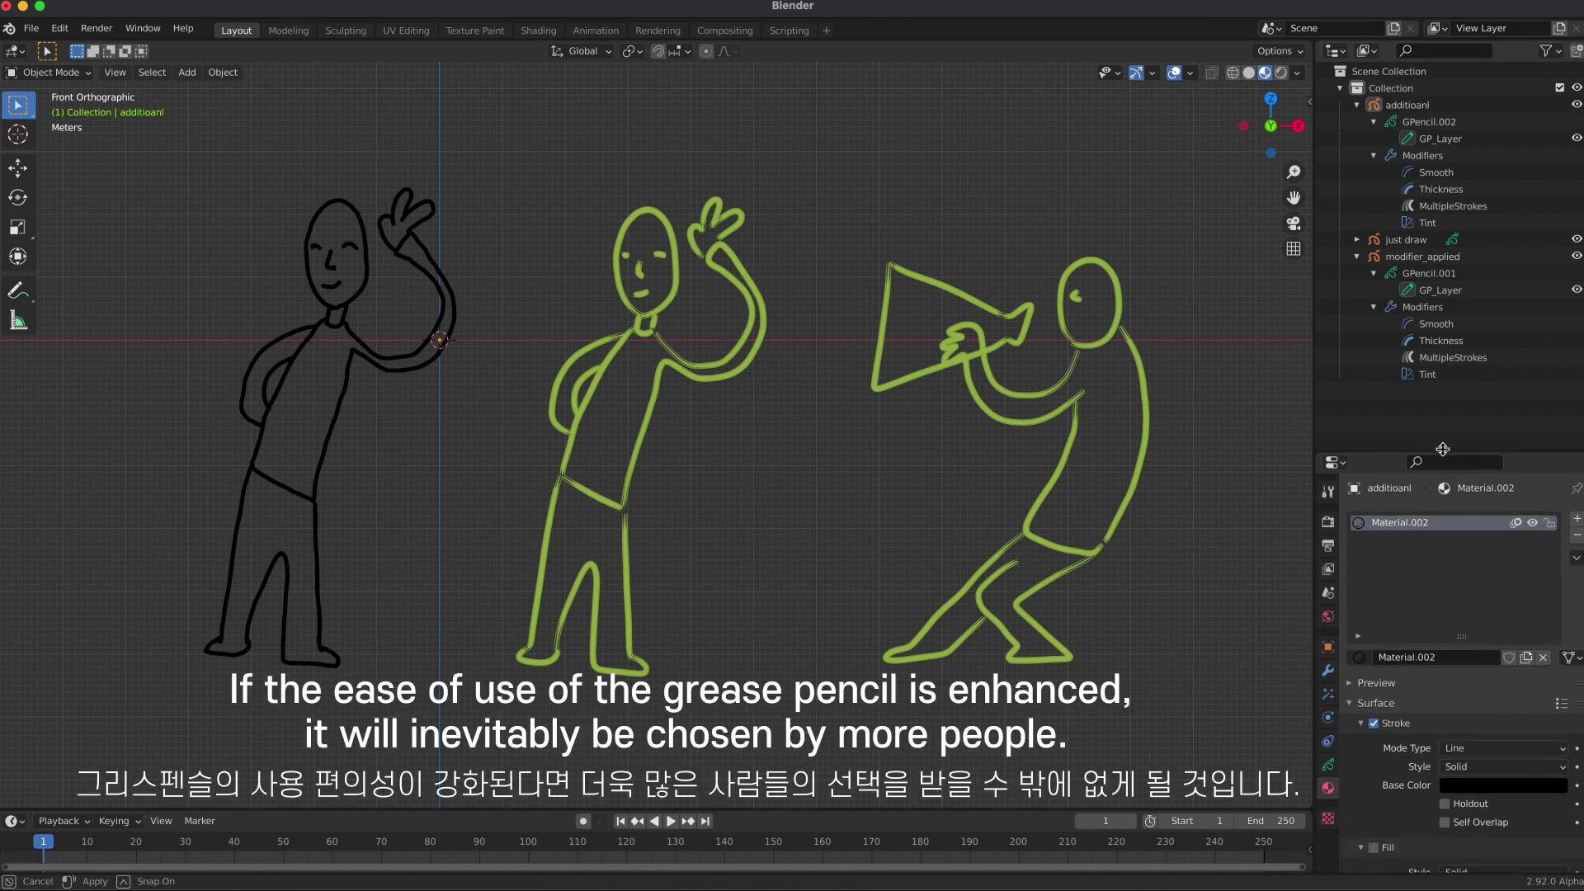
middle_click_drag(1210, 443, 1193, 452, "ctrl")
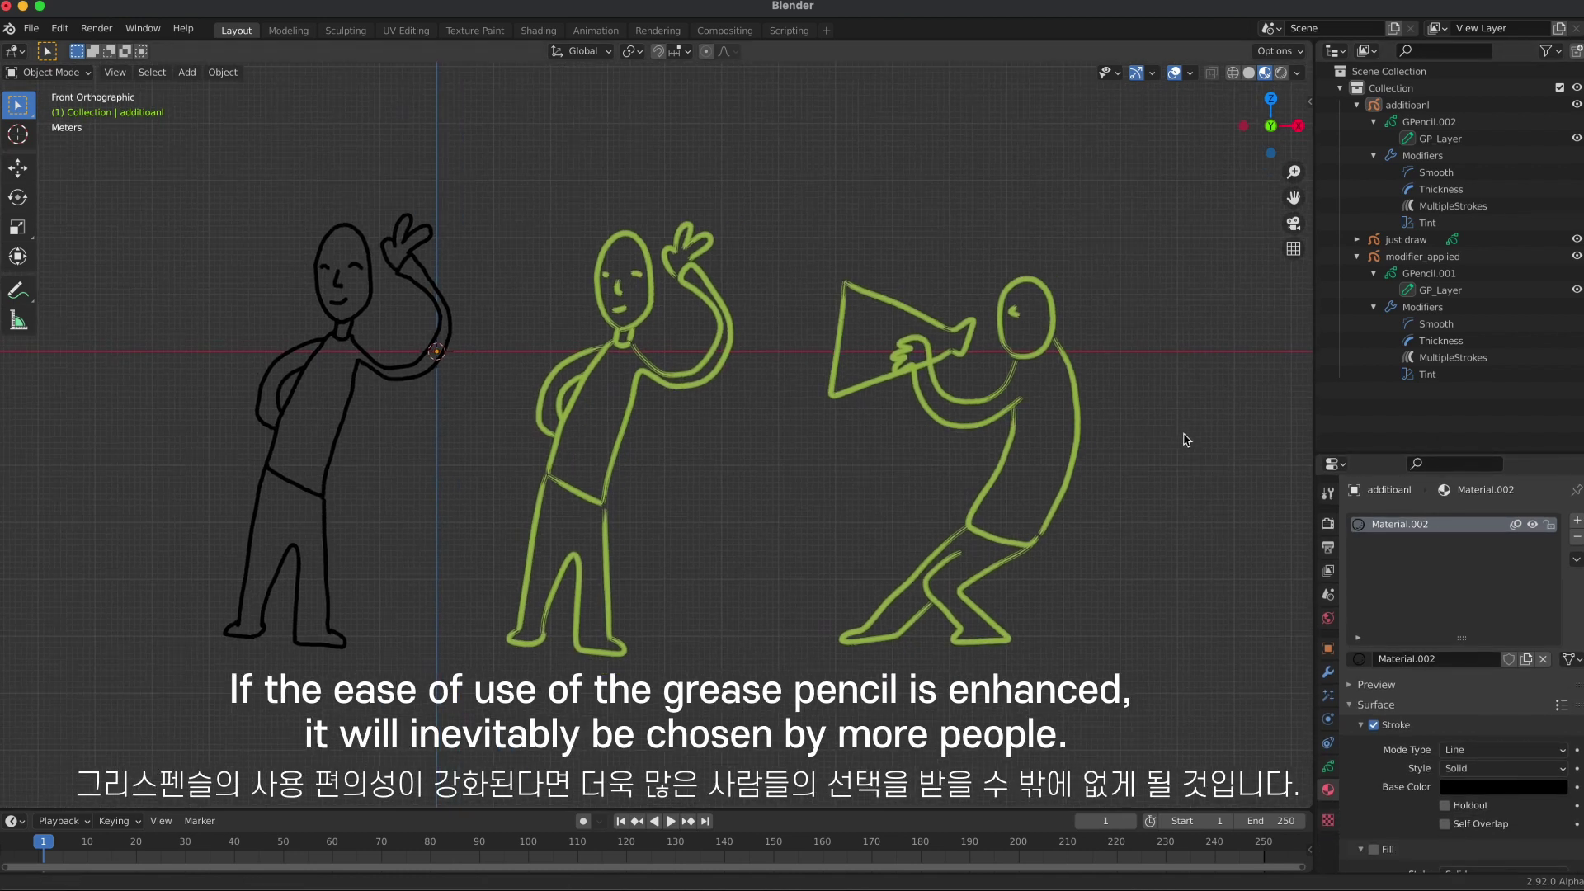
left_click(1084, 437)
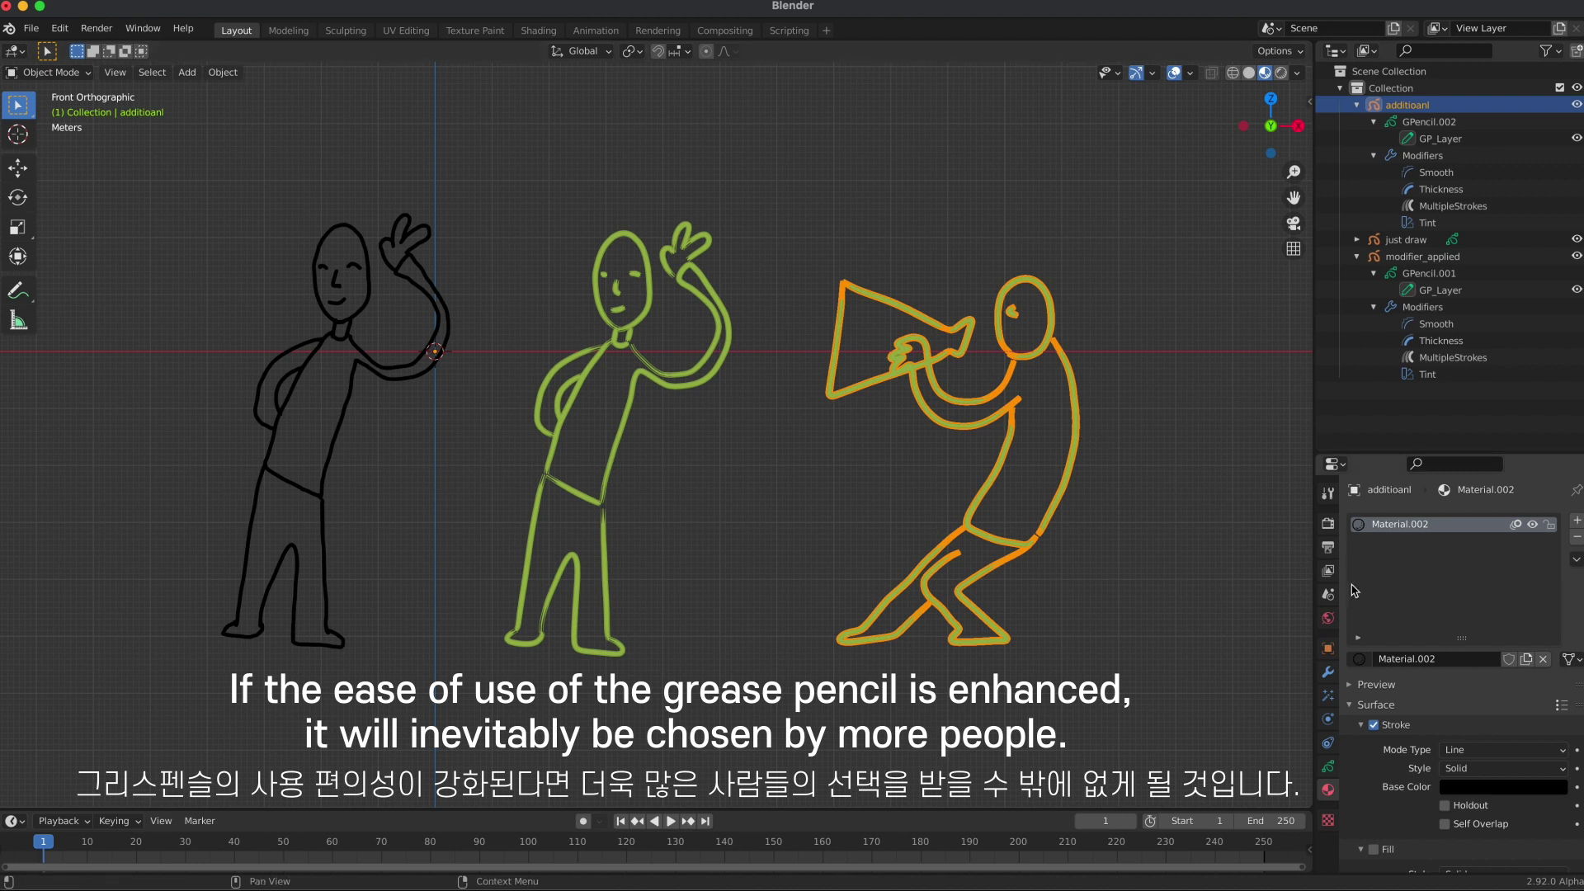
left_click(1327, 672)
left_click(1352, 549)
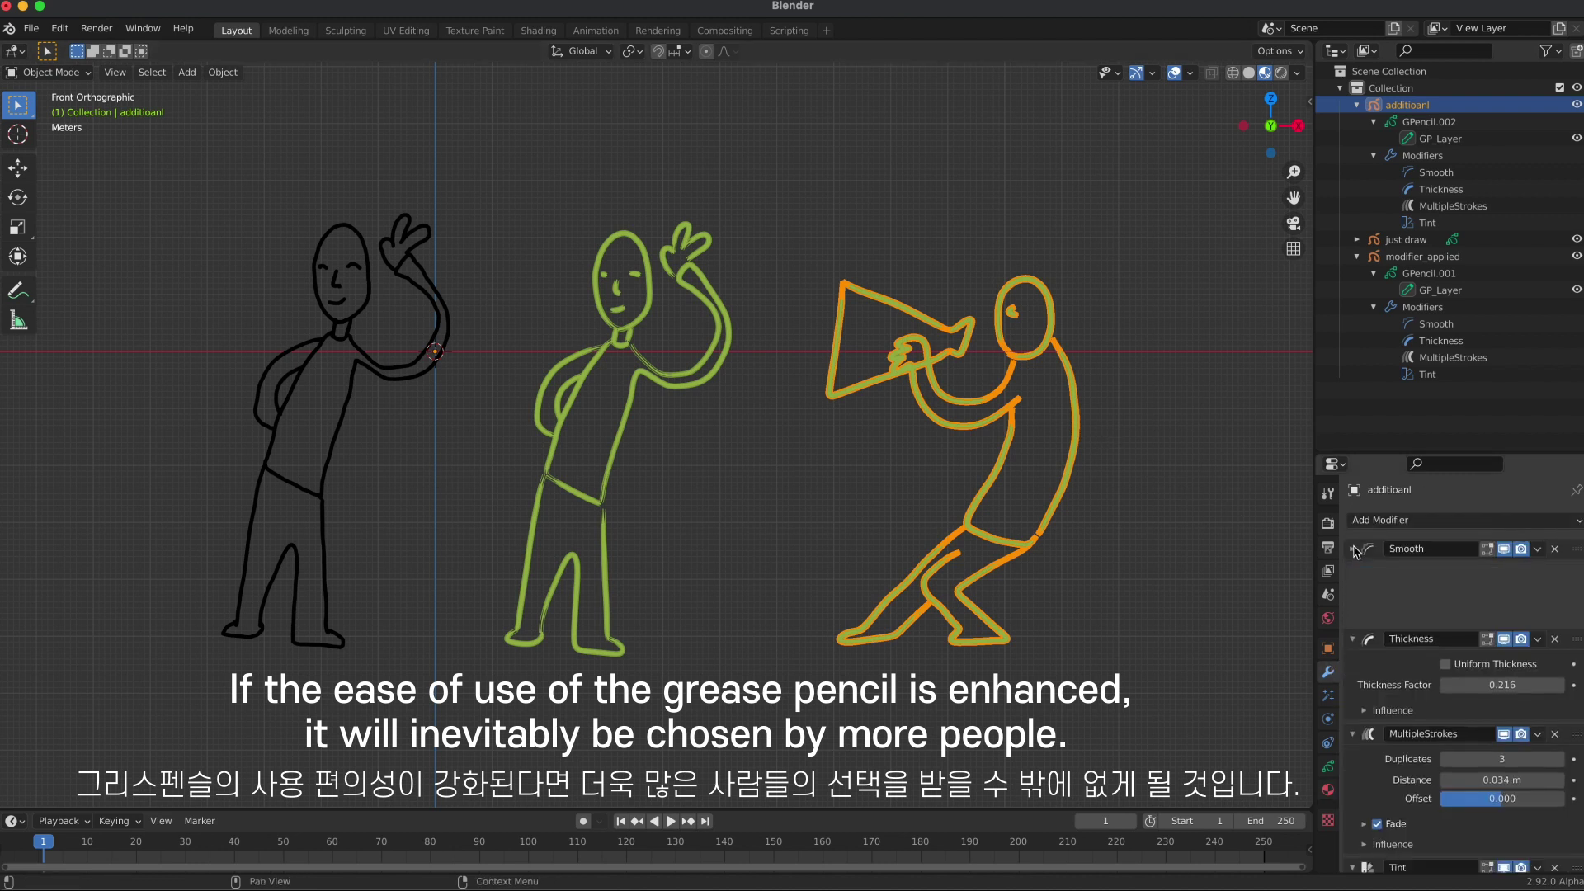
left_click(1353, 595)
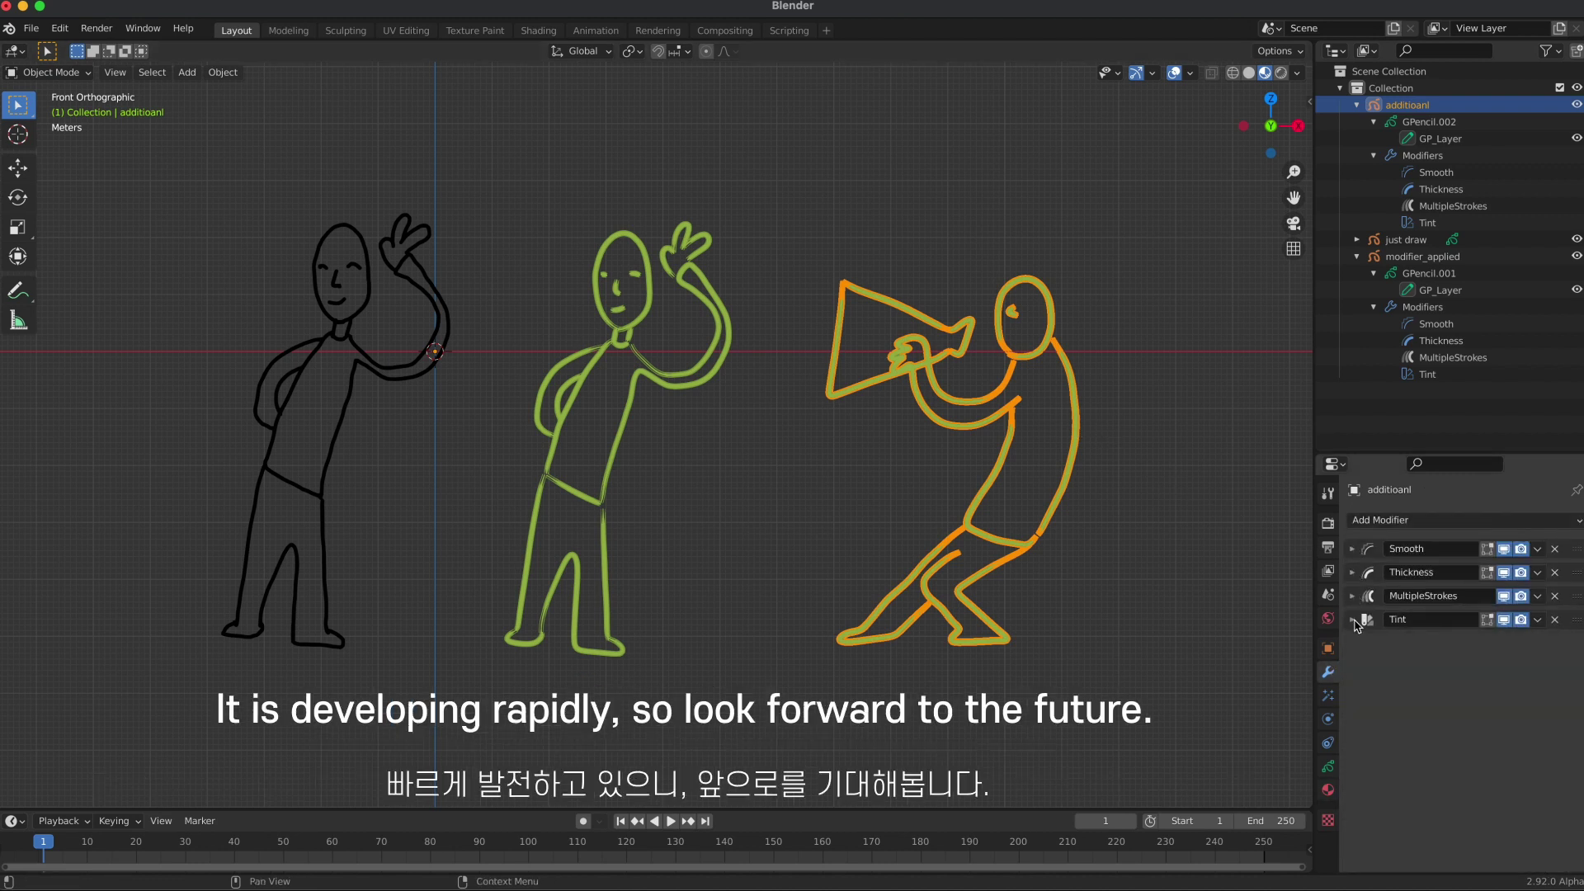
left_click(1113, 467)
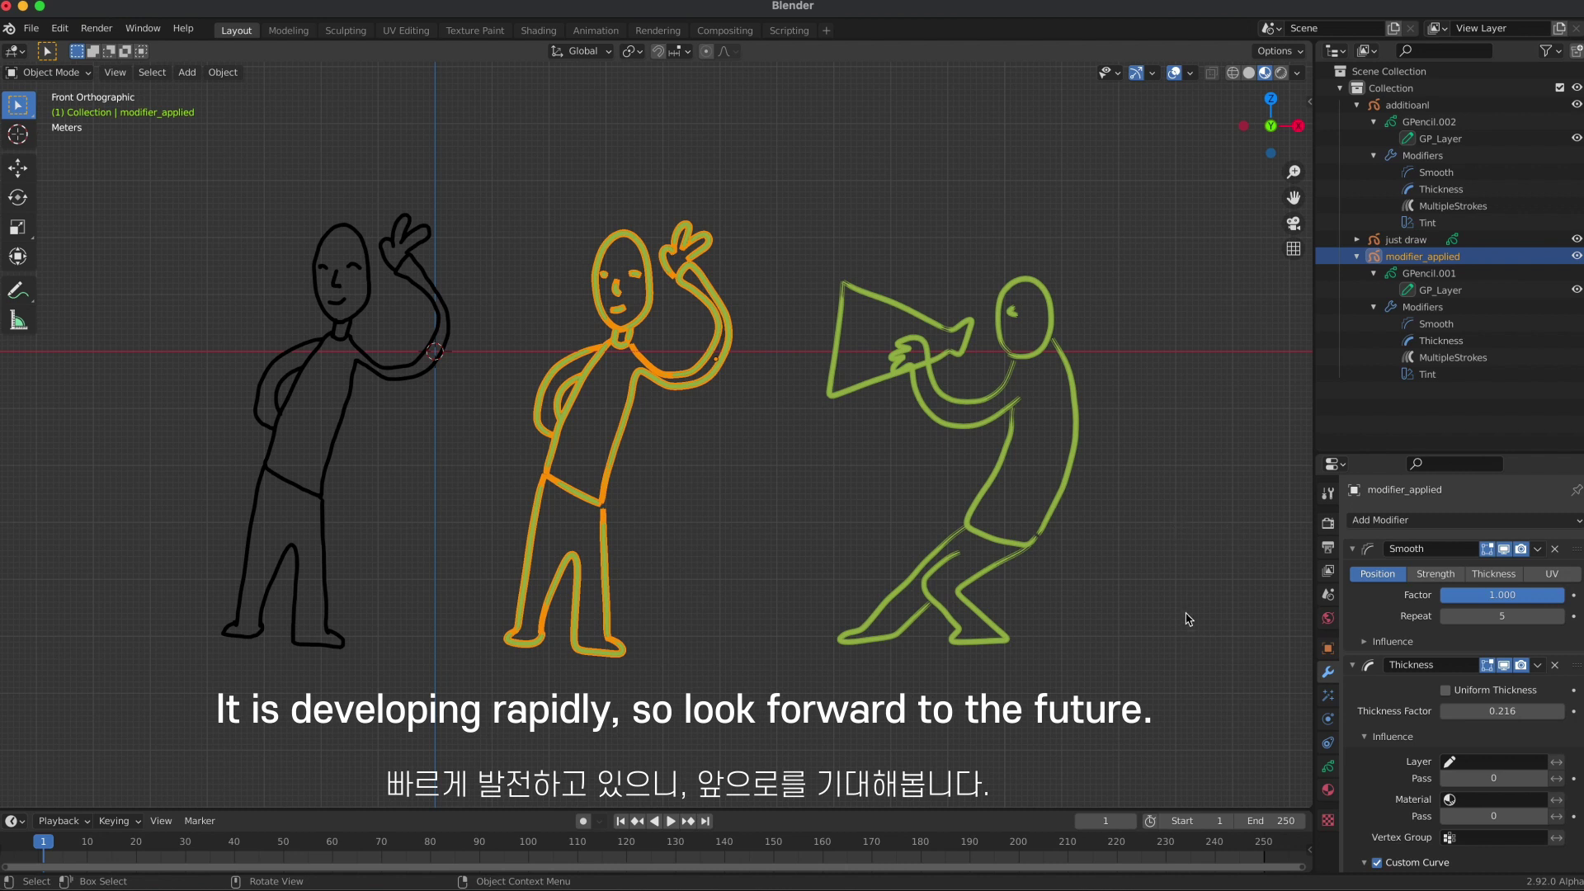
Select modifier_applied and set its Tint modifier colour to magenta in the colour wheel.
left_click(1146, 545)
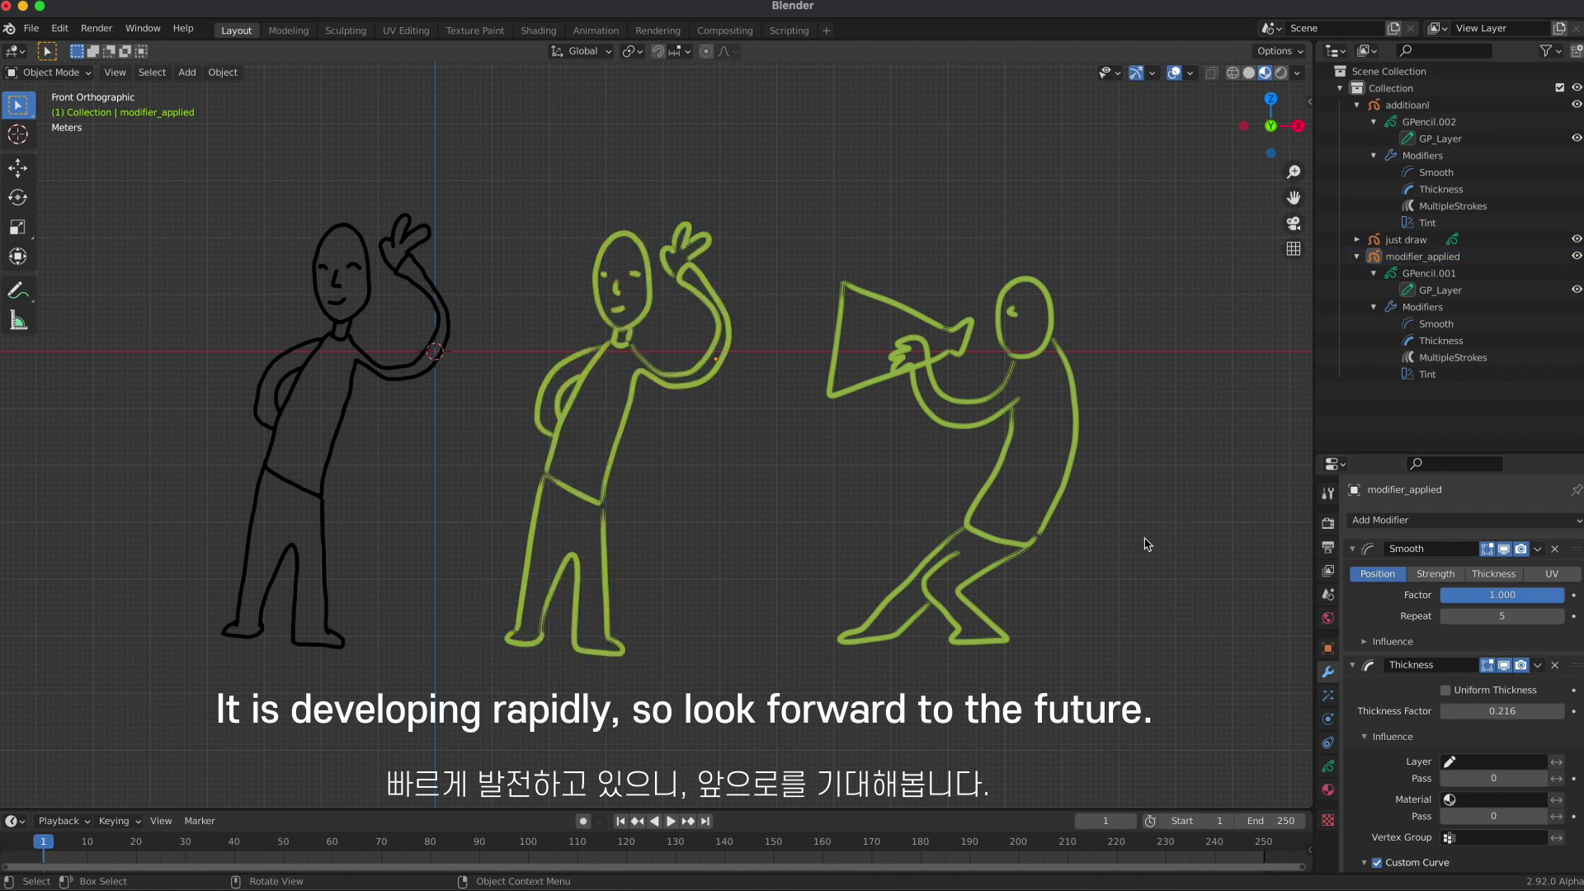
left_click(634, 399)
scroll(1464, 660, "down", 1)
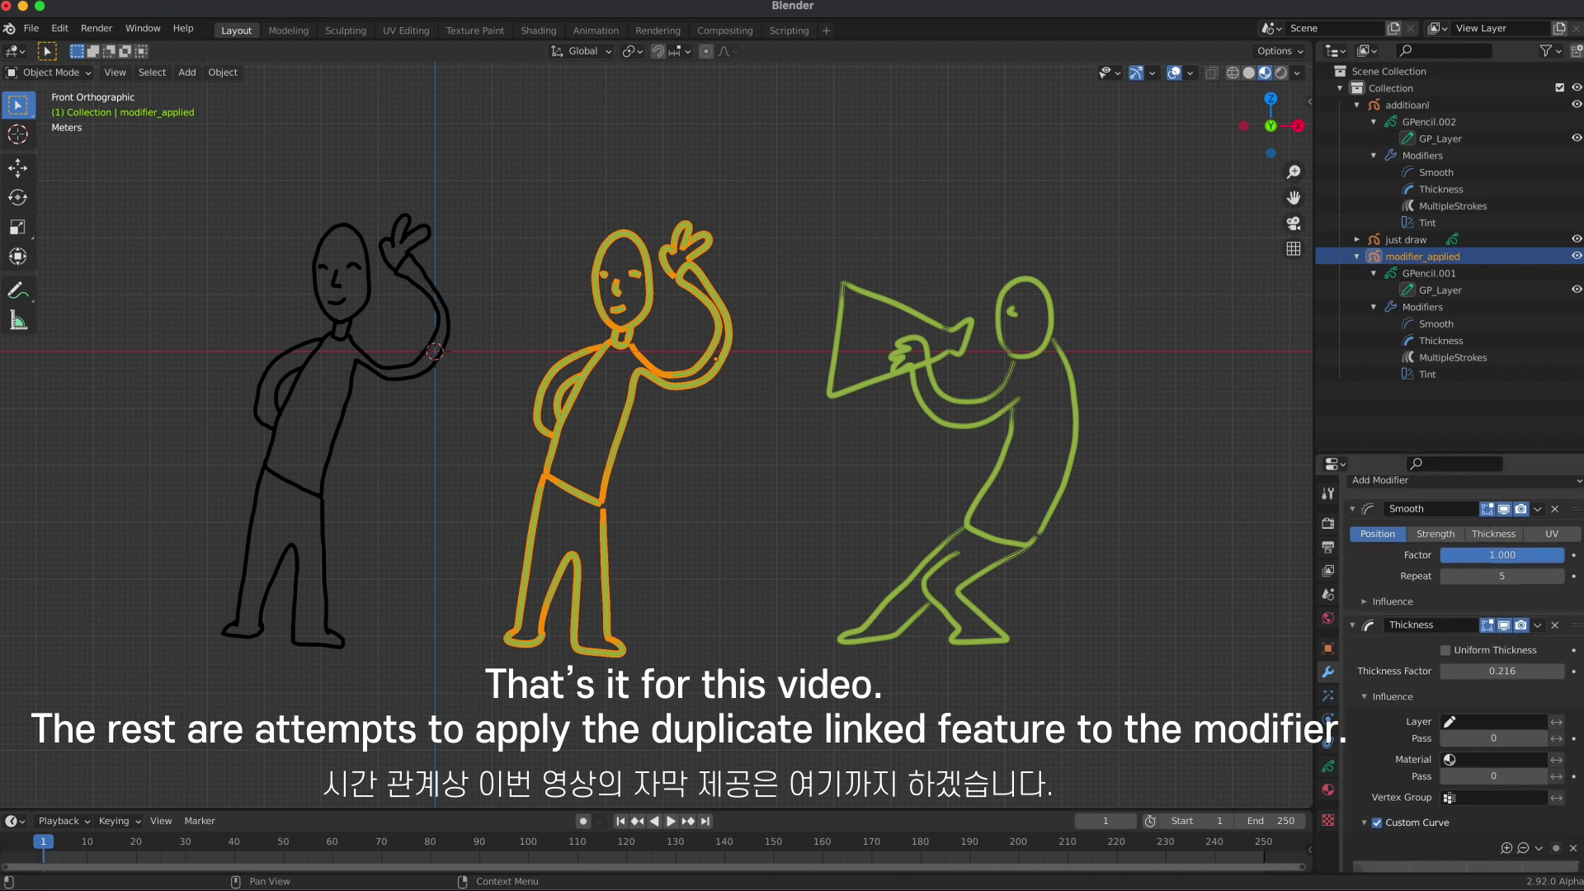
scroll(1501, 701, "down", 10)
scroll(1501, 701, "down", 5)
left_click(1516, 839)
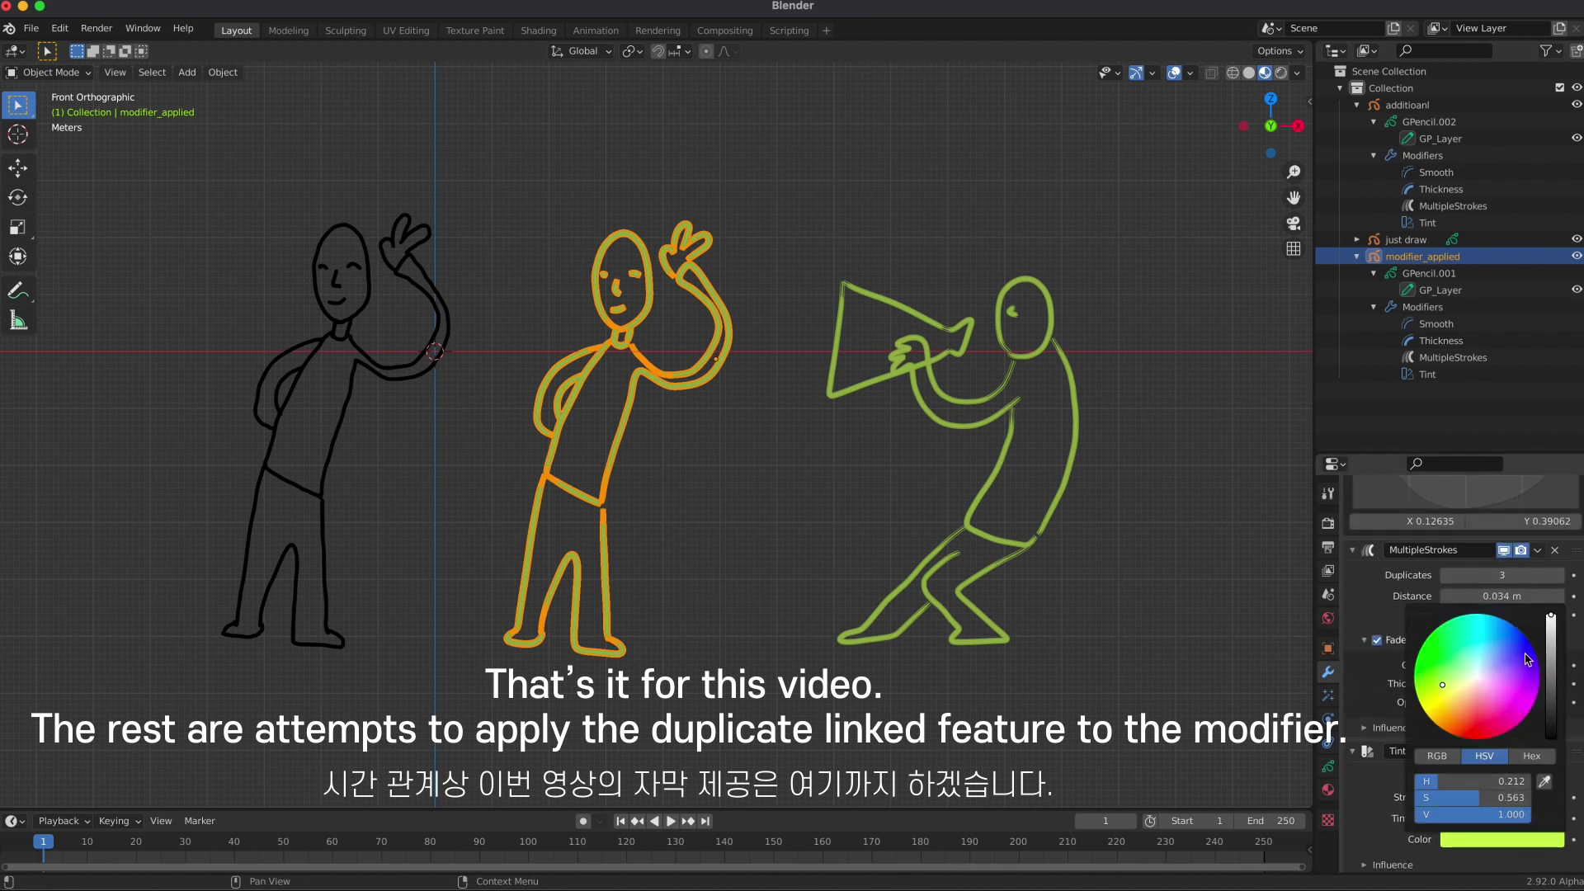
left_click_drag(1494, 673, 1488, 661)
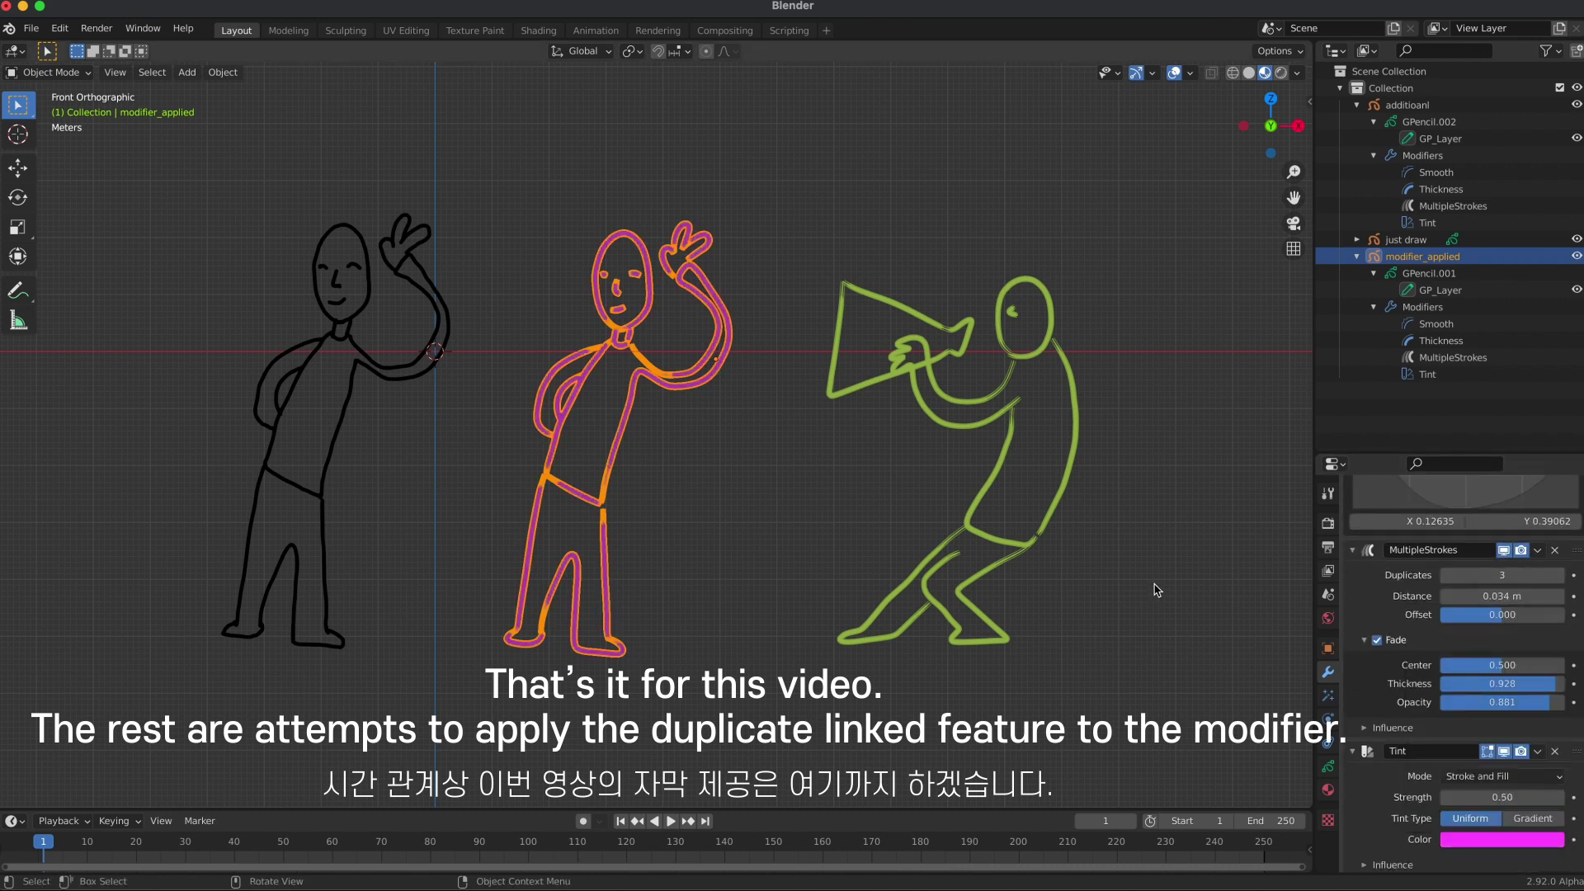
left_click(1154, 555)
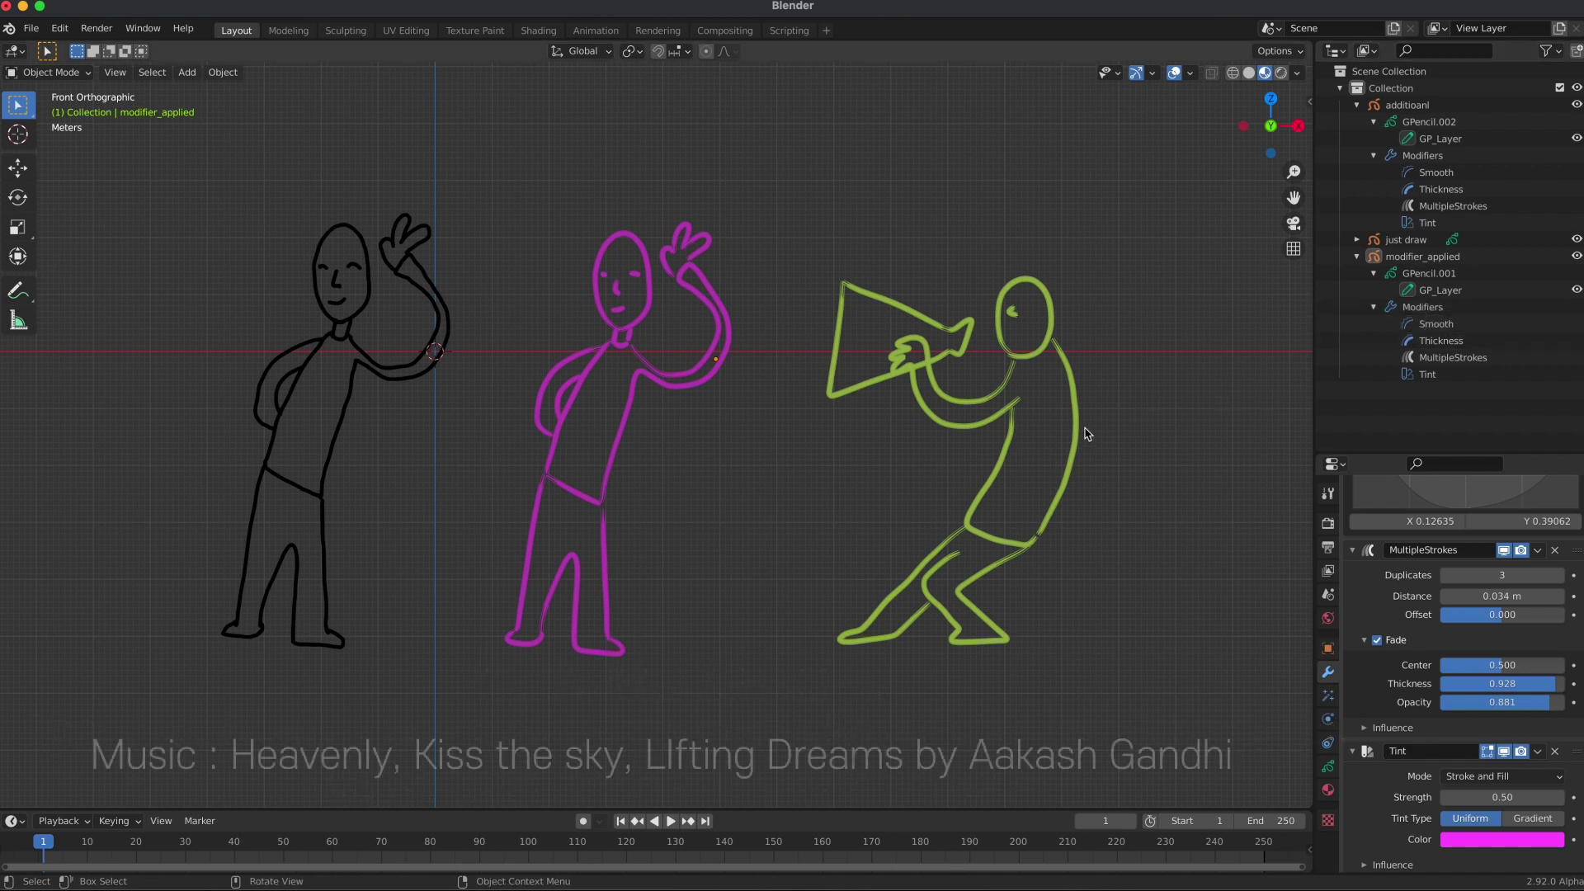
Pan the view left and undo the magenta tint, restoring the middle figure's lime colour.
scroll(1130, 441, "down", 1)
middle_click_drag(1132, 441, 1039, 442, "shift")
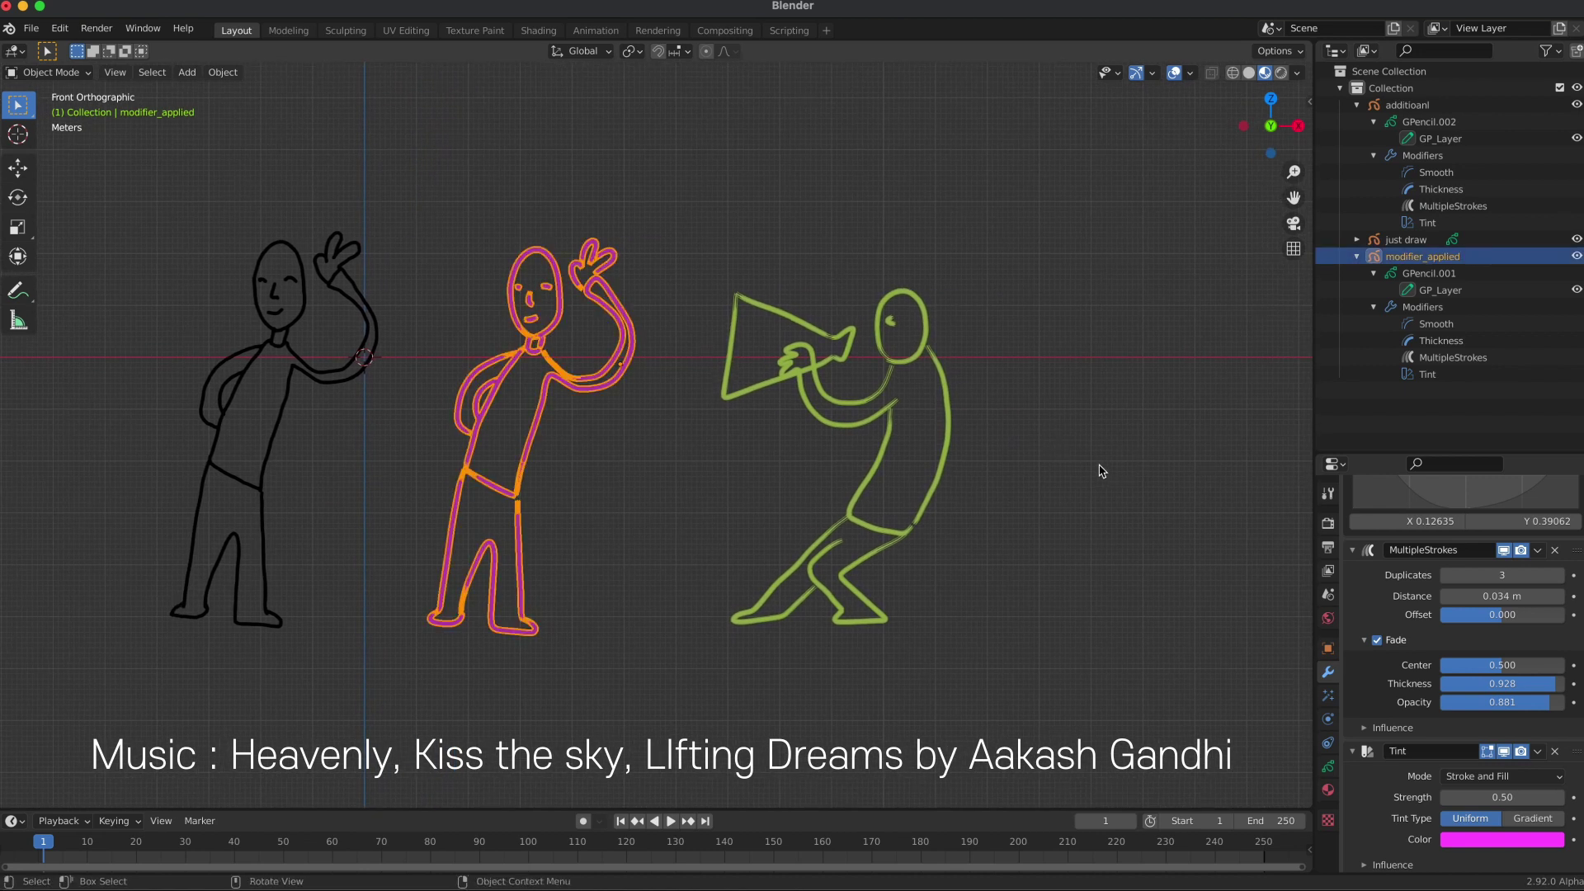
key("ctrl+z")
key("ctrl+z")
middle_click_drag(1094, 445, 1033, 440, "shift")
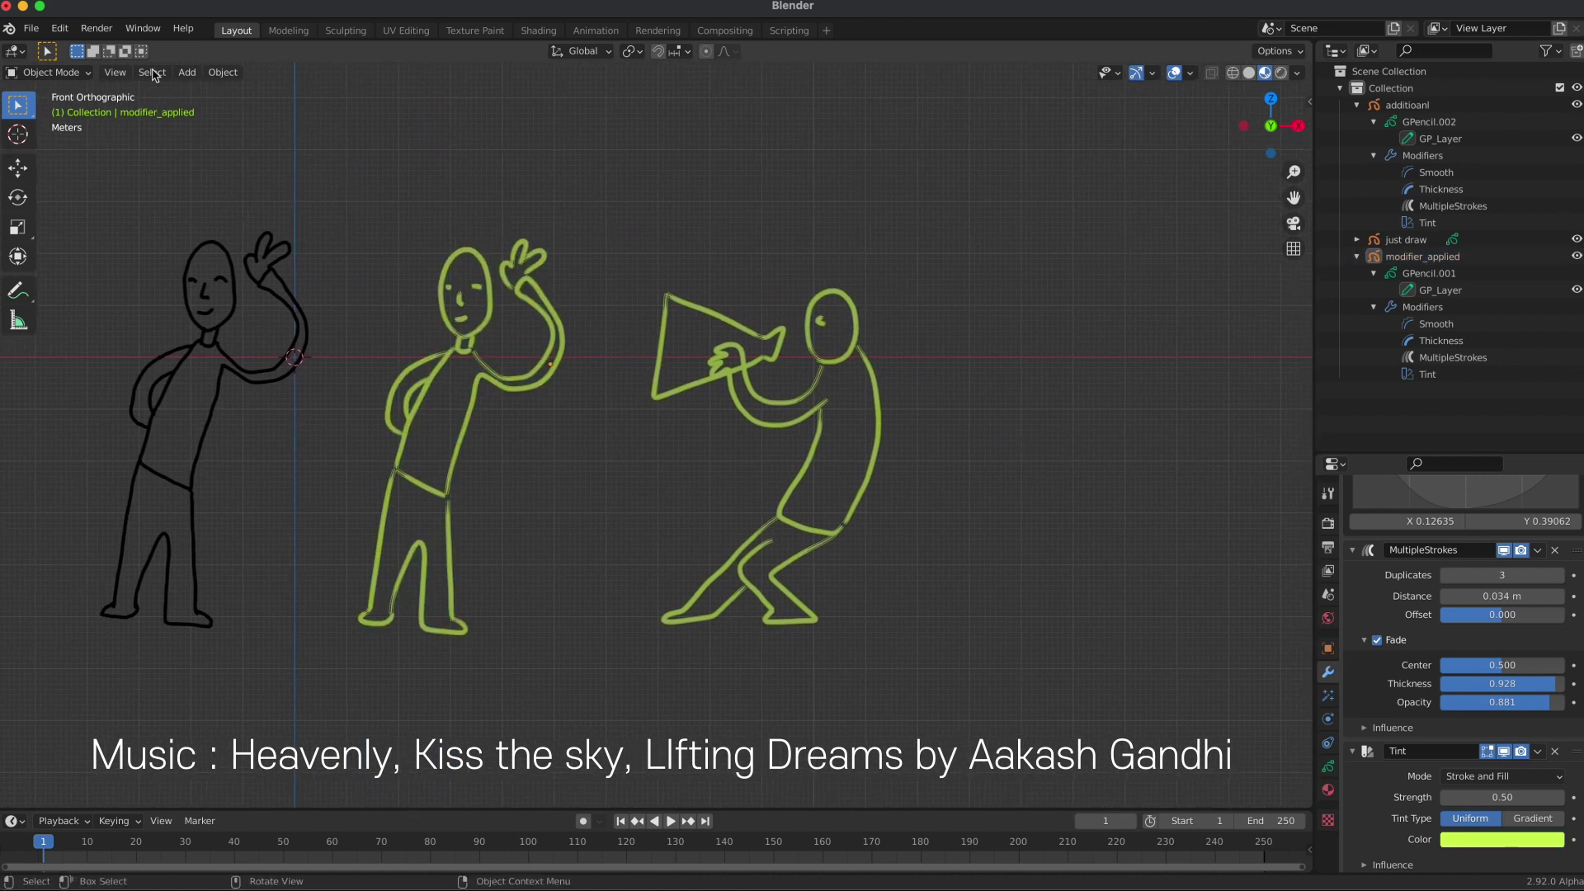
Add a blank Grease Pencil object, draw a circle in Draw mode, and return to Object Mode.
key("shift+a")
left_click(1015, 314)
left_click(50, 72)
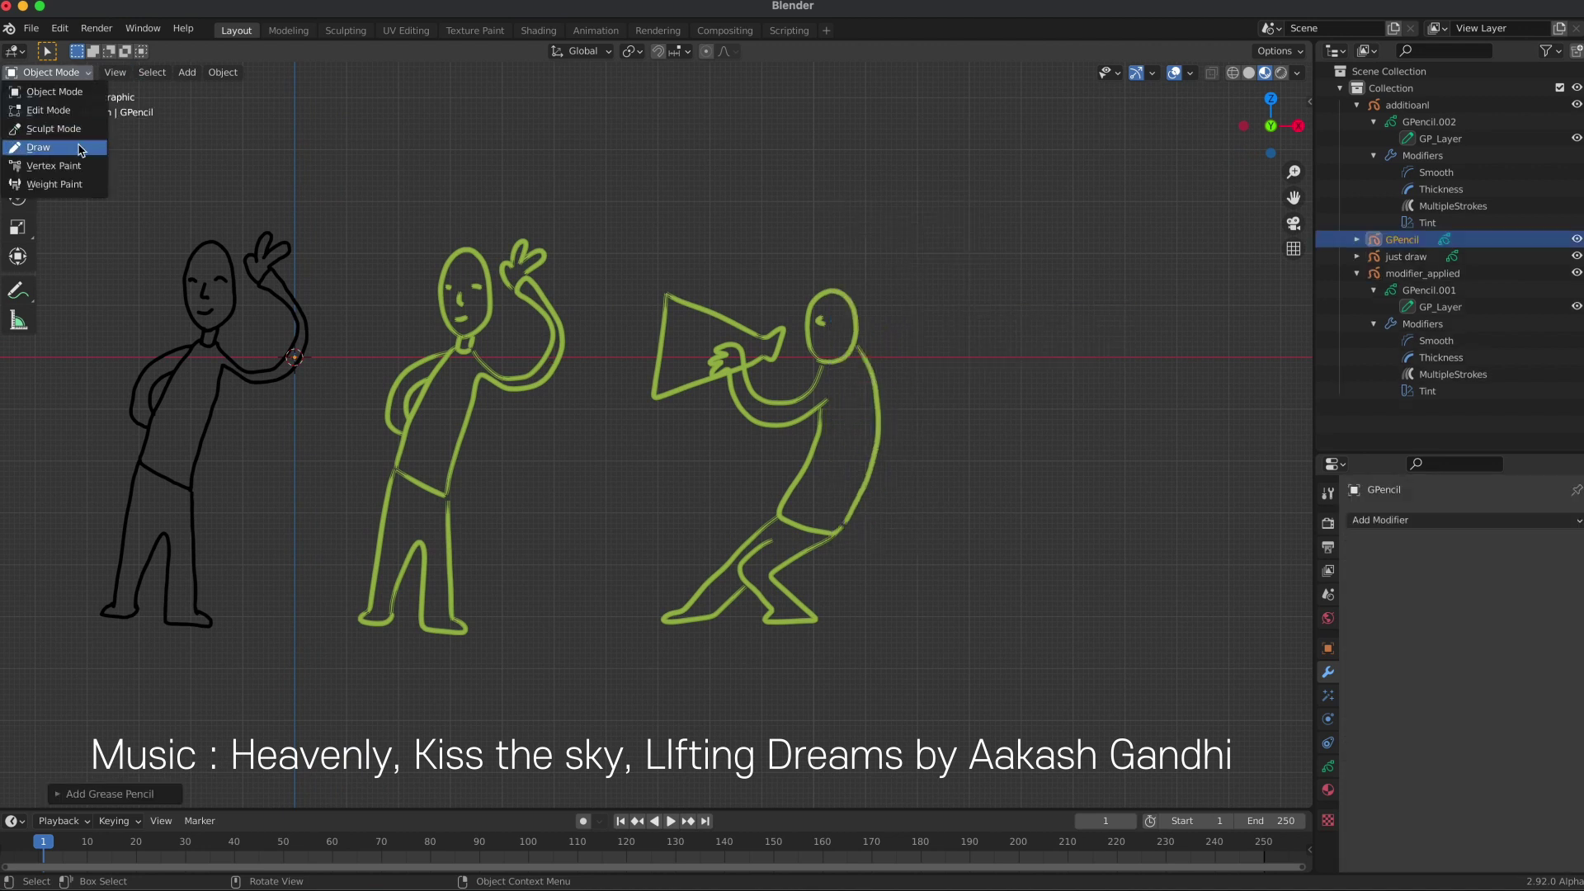
left_click(50, 149)
mouse_move(1080, 359)
left_mouse_down()
mouse_move(1026, 425)
mouse_move(1101, 387)
mouse_move(1073, 379)
left_mouse_up()
key("ctrl+z")
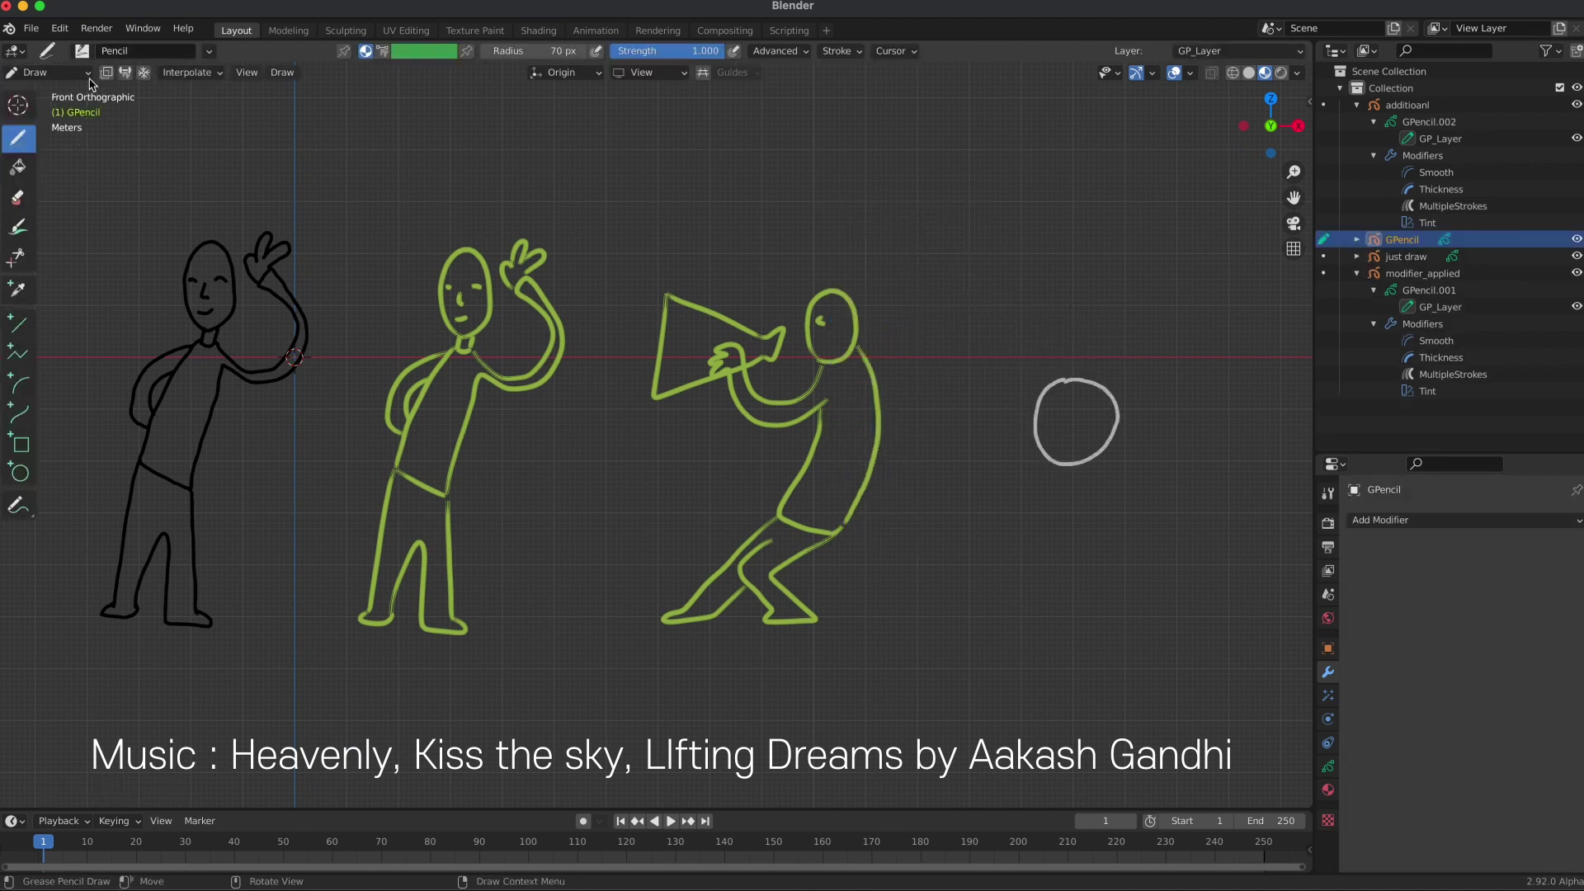
left_click(89, 76)
left_click(50, 90)
Rename the new GPencil object to dup_instance and give it a new material.
double_click(1402, 239)
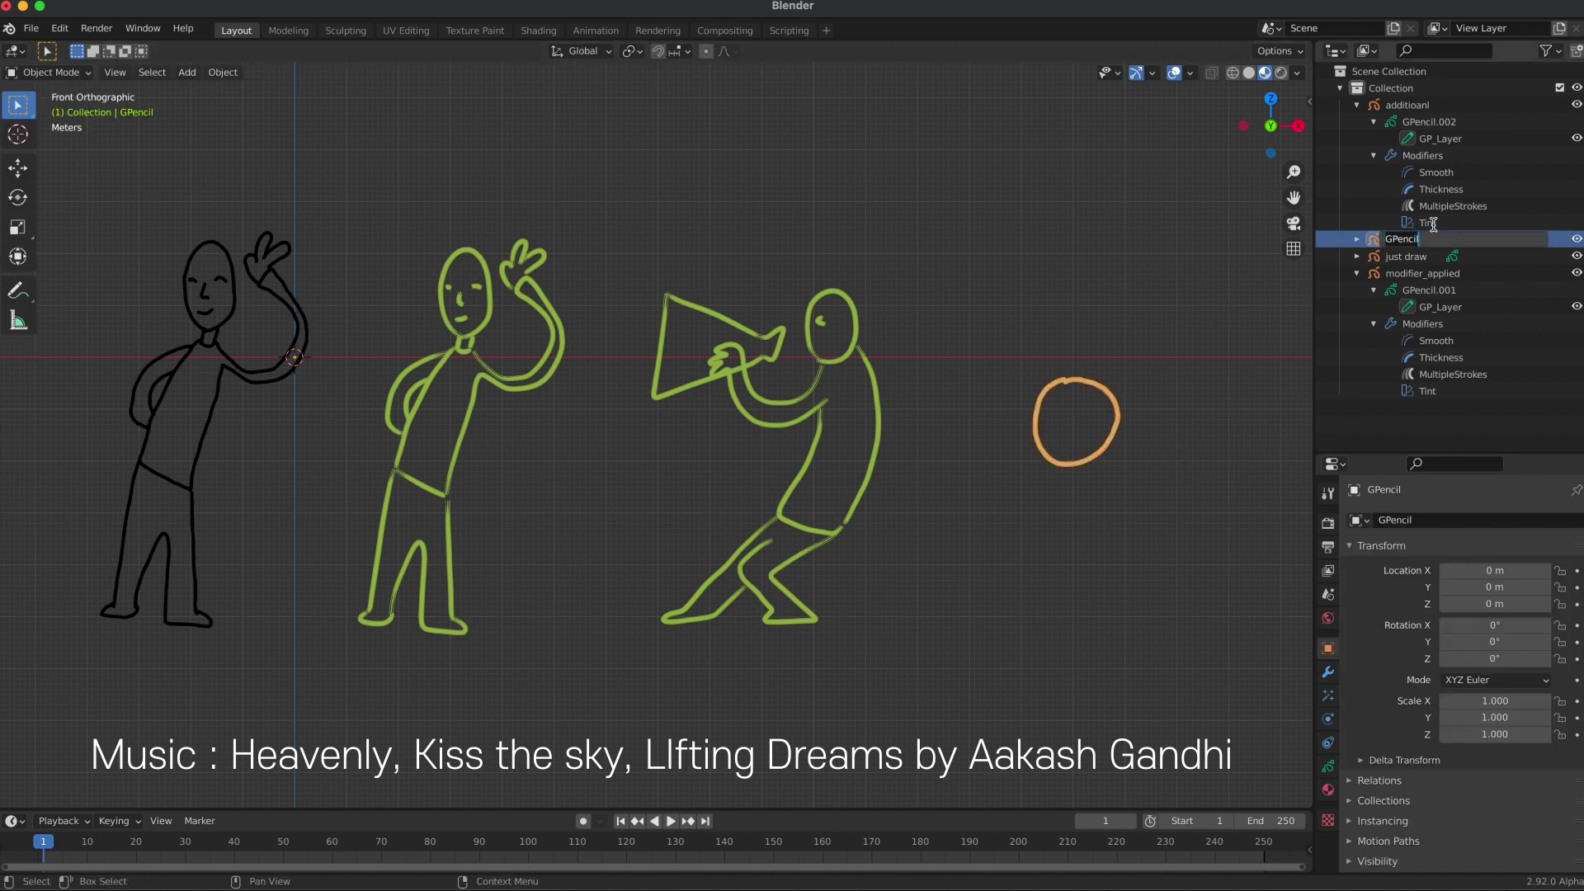
type("dup_inst")
type("ance")
key("Return")
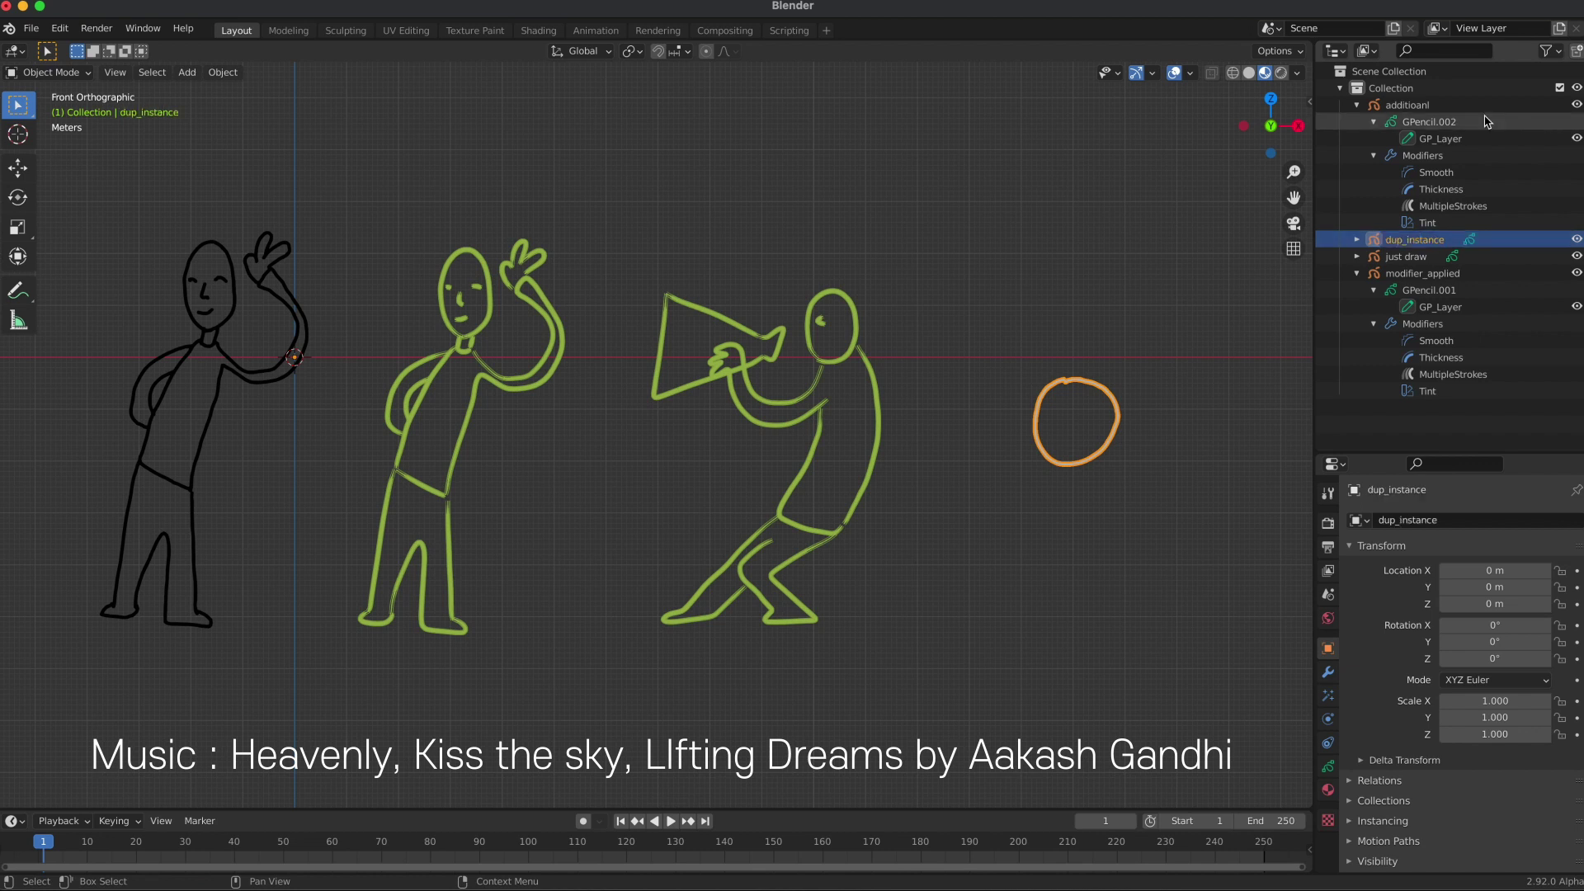
left_click(1327, 790)
left_click(1467, 660)
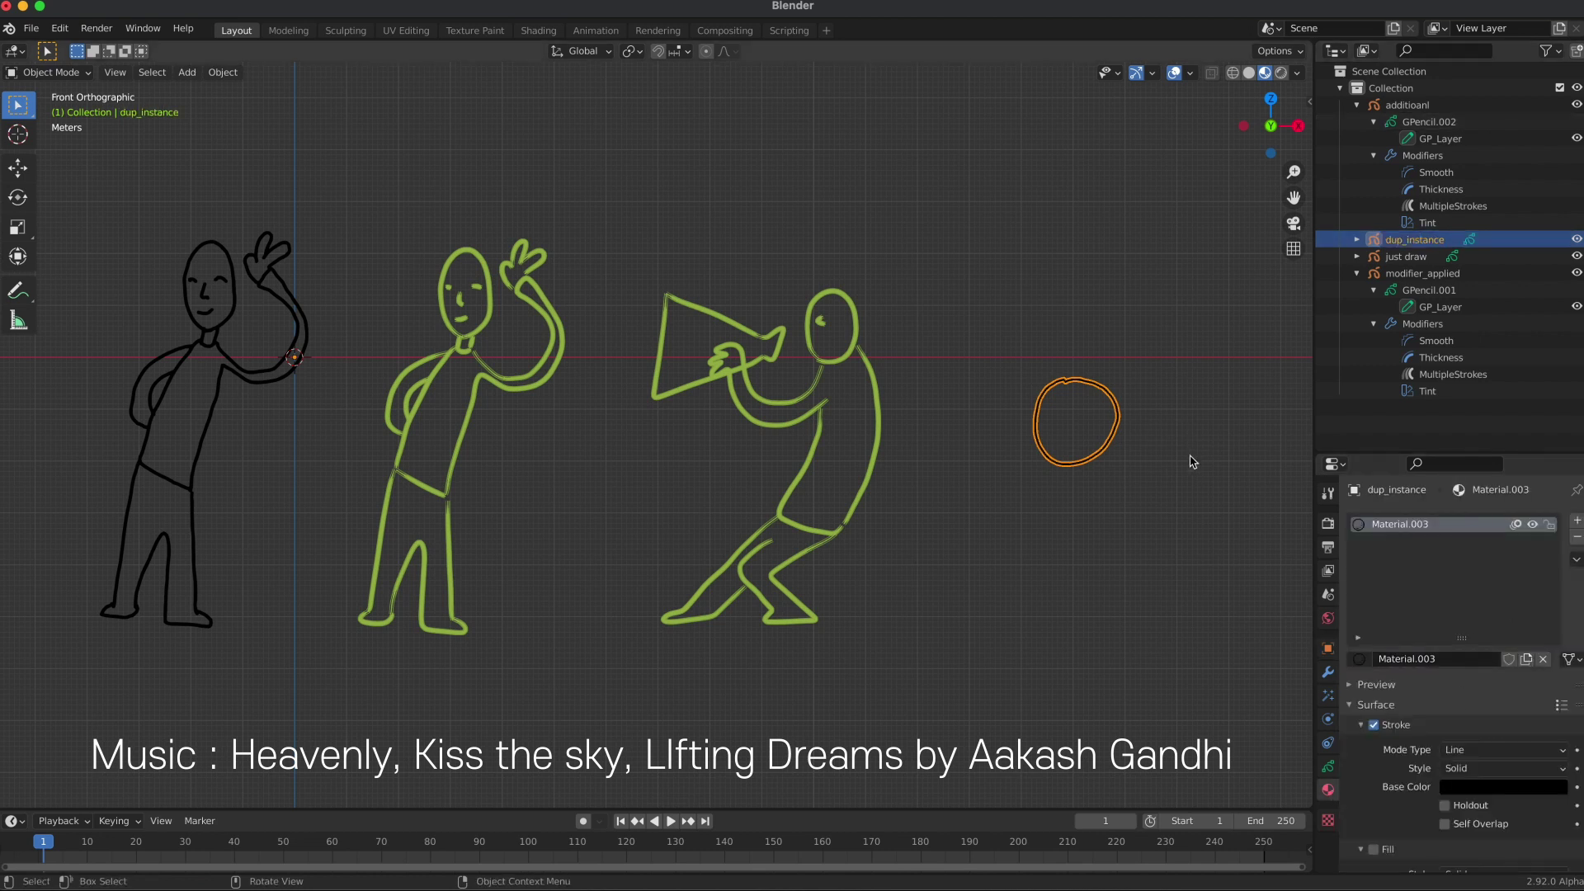
Copy the Tint modifier onto dup_instance in the outliner and expand its modifiers.
scroll(1337, 620, "up", 5, "ctrl")
left_click(1221, 511)
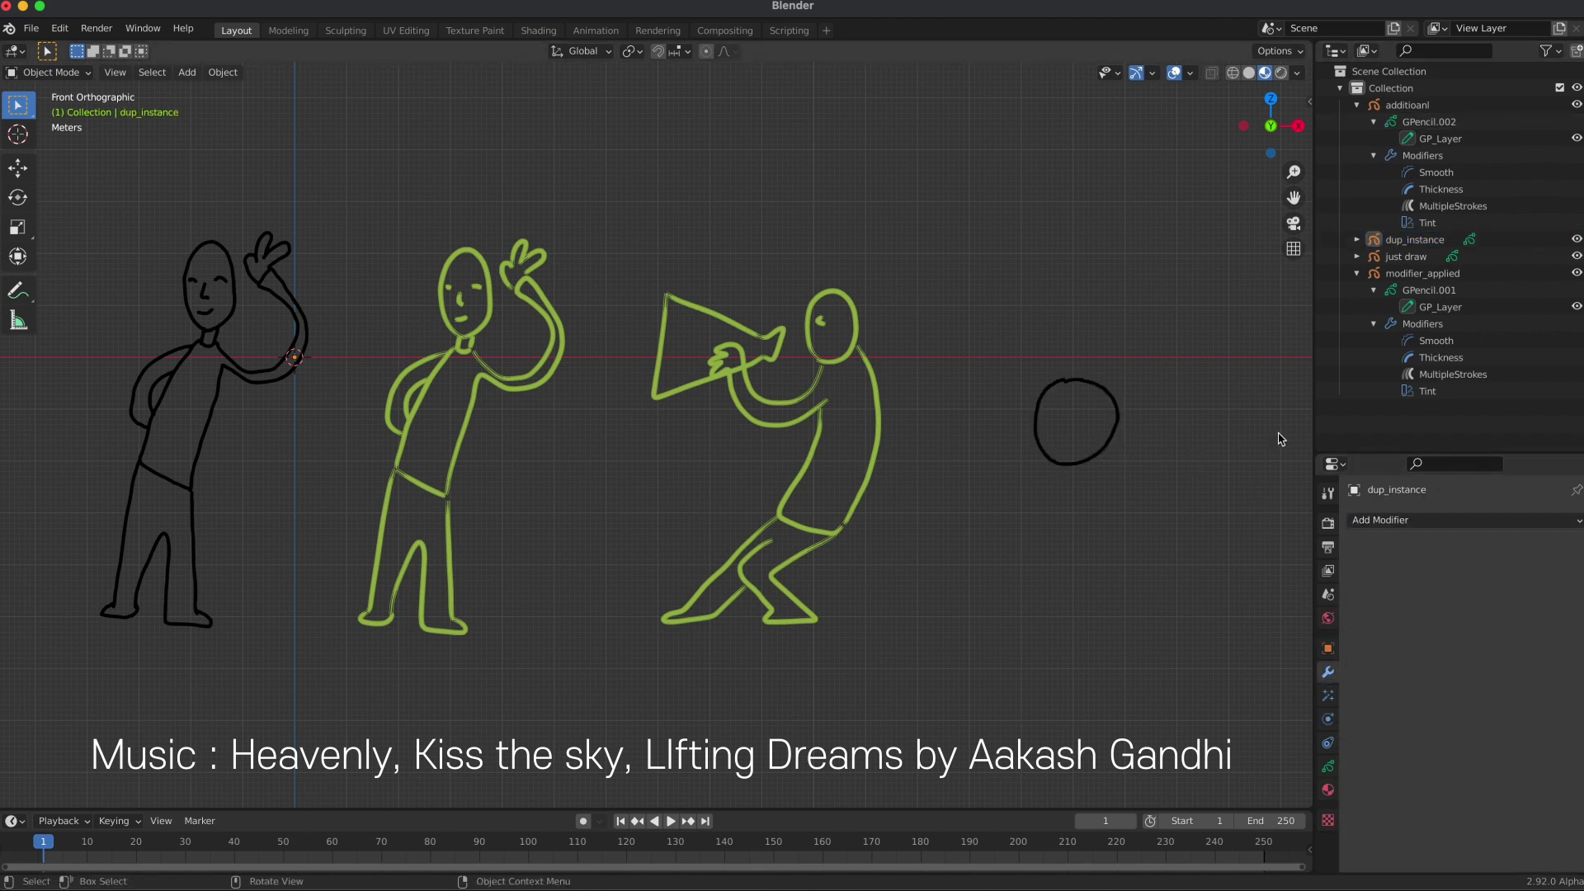
left_click(1357, 239)
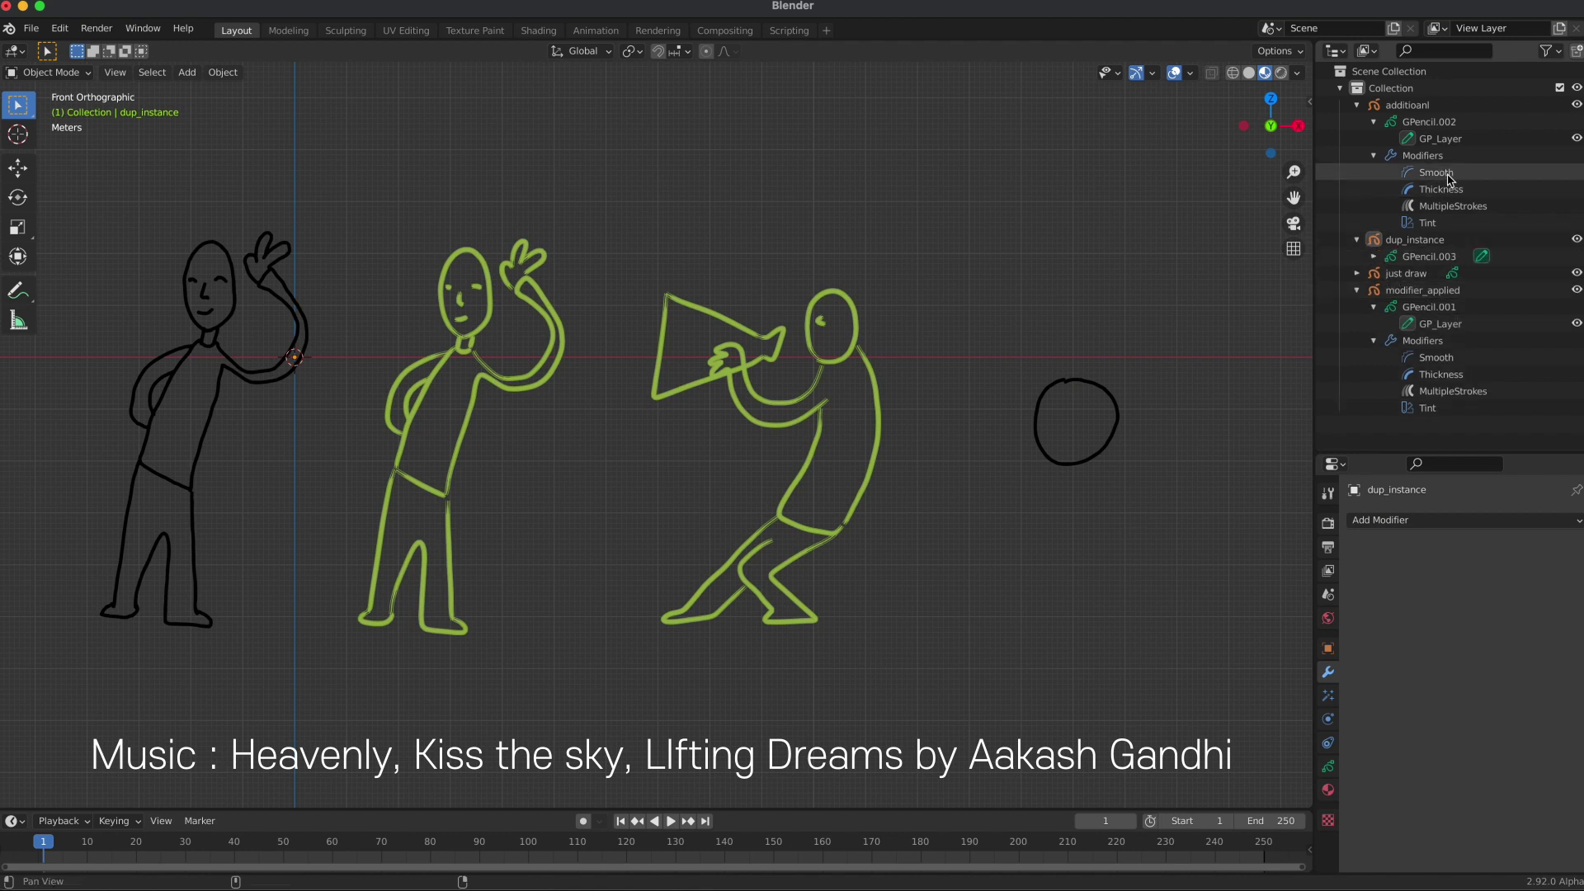
mouse_move(1443, 223)
left_mouse_down()
mouse_move(1468, 238)
mouse_move(1443, 263)
left_mouse_up()
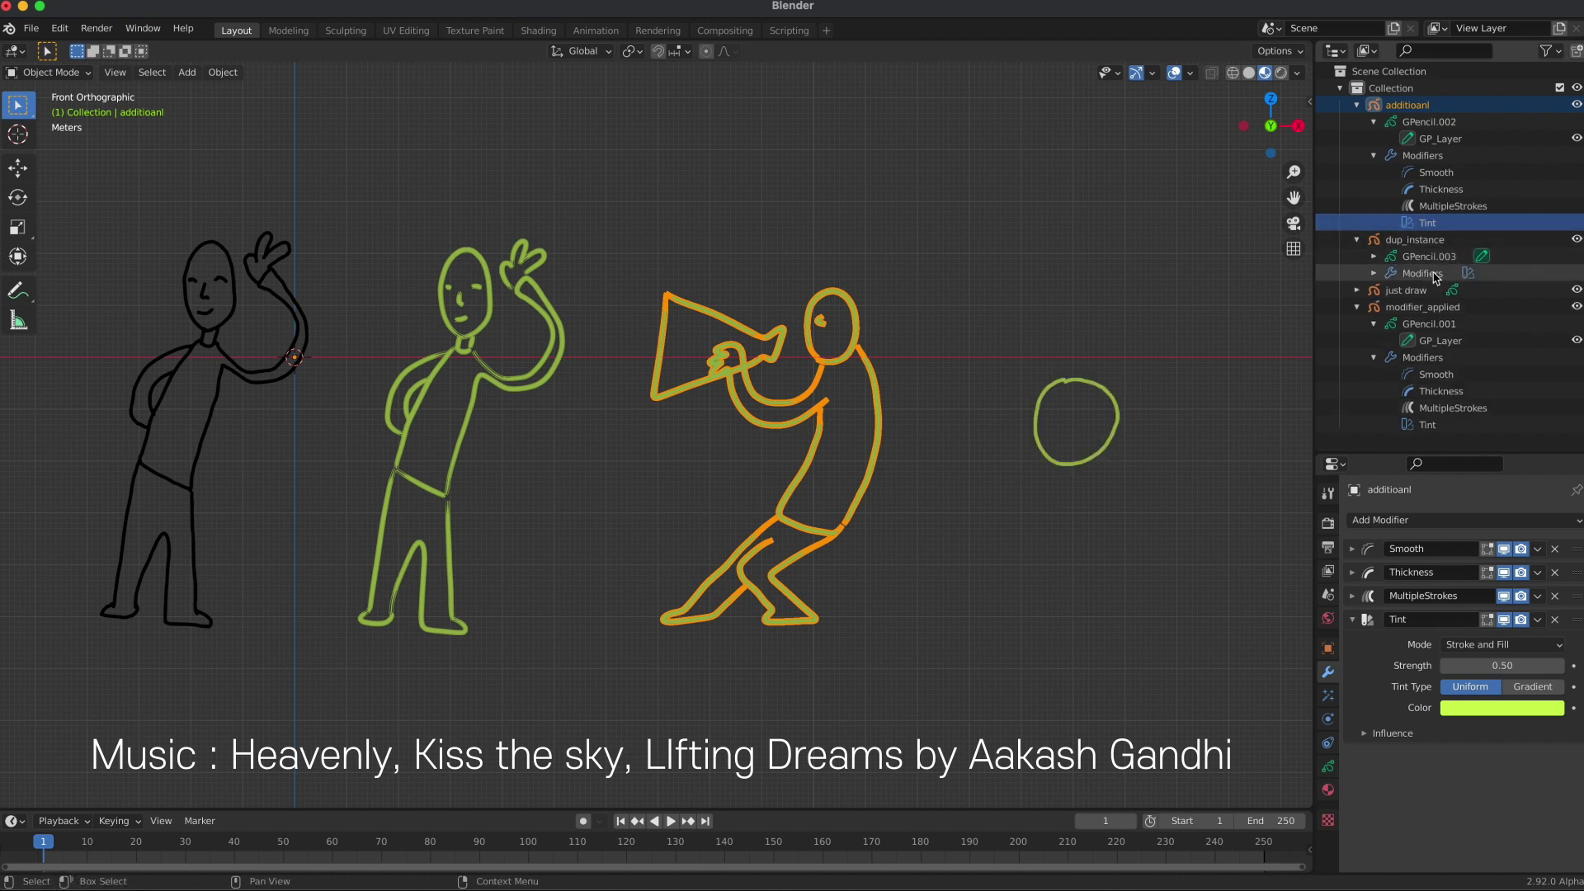
left_click(1373, 273)
Inspect dup_instance's Tint modifier colour without changing it.
left_click(1426, 289)
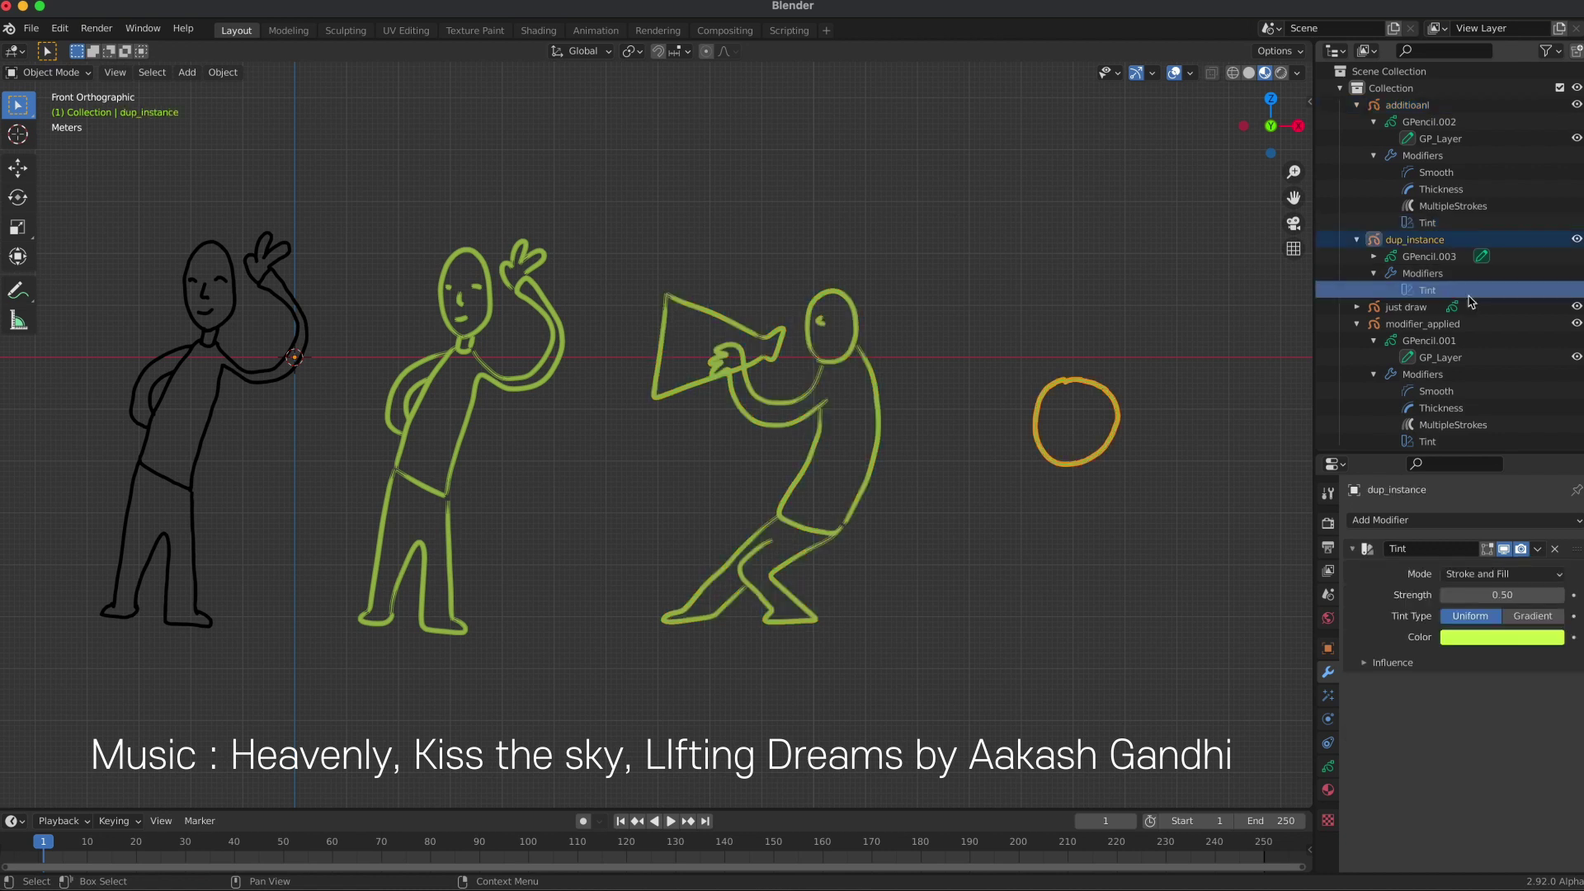
left_click(1493, 646)
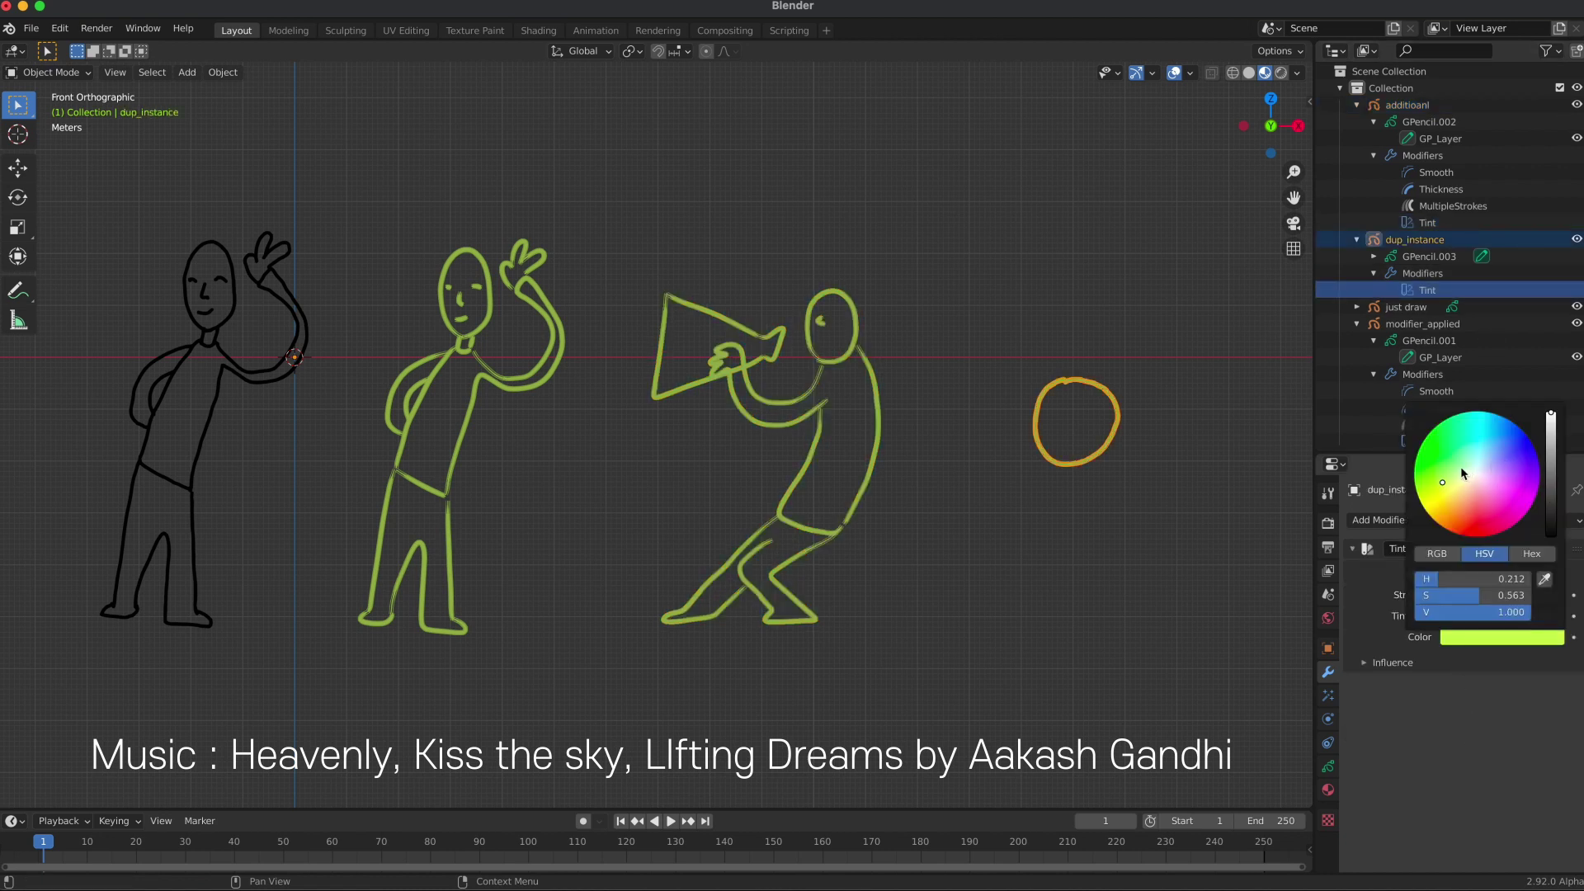
left_click(1192, 487)
Try a magenta tint on the megaphone figure, then undo it to keep yellow-green.
left_click(864, 490)
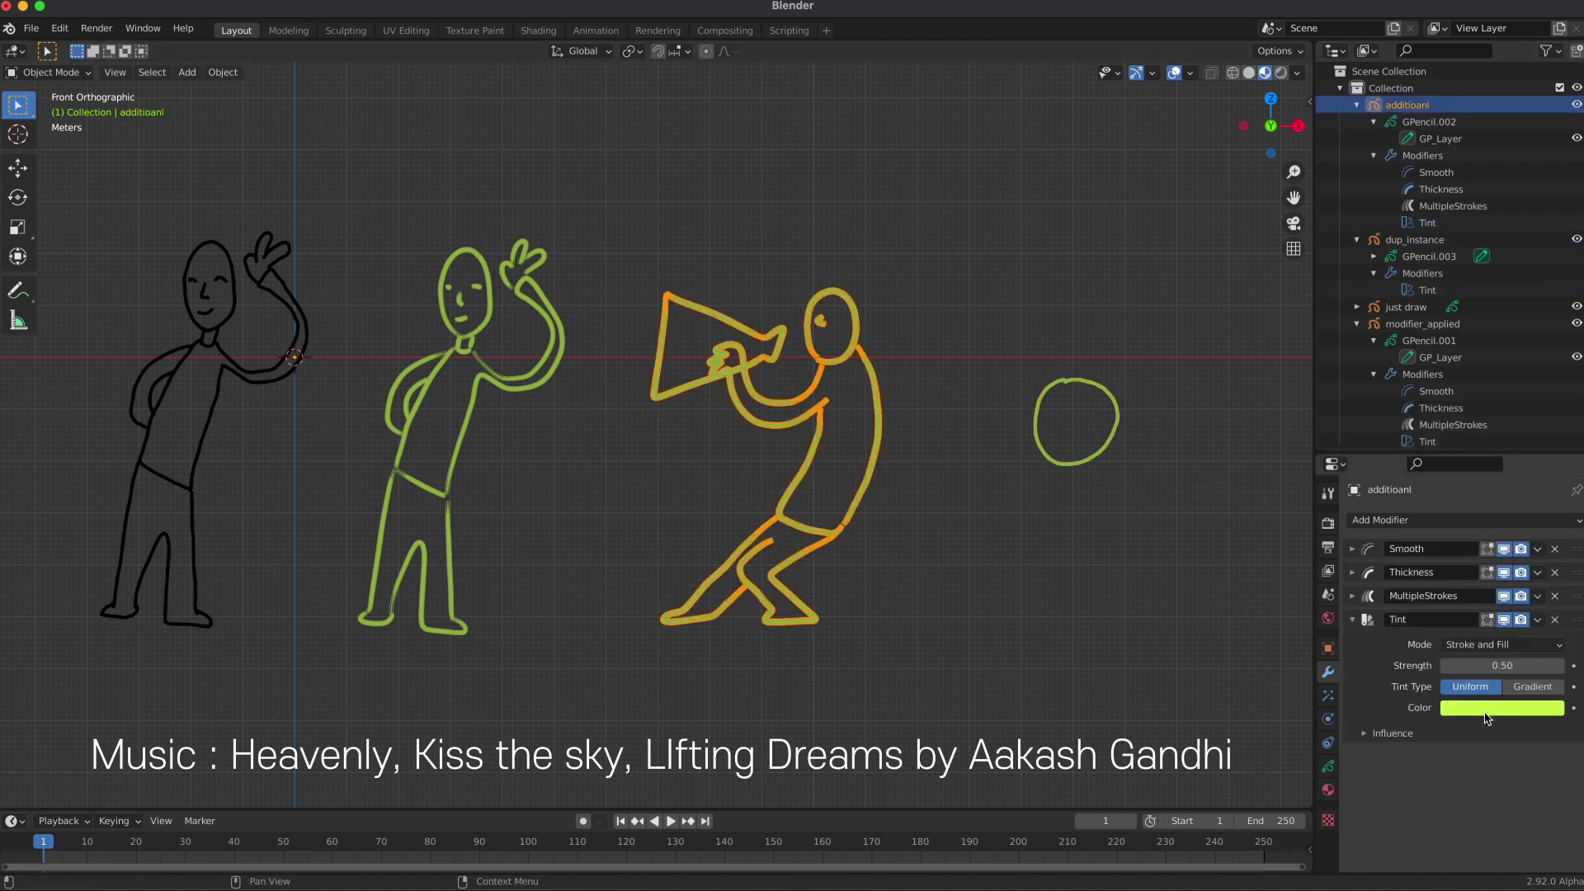
left_click(1463, 709)
left_click(1494, 546)
left_click(1244, 565)
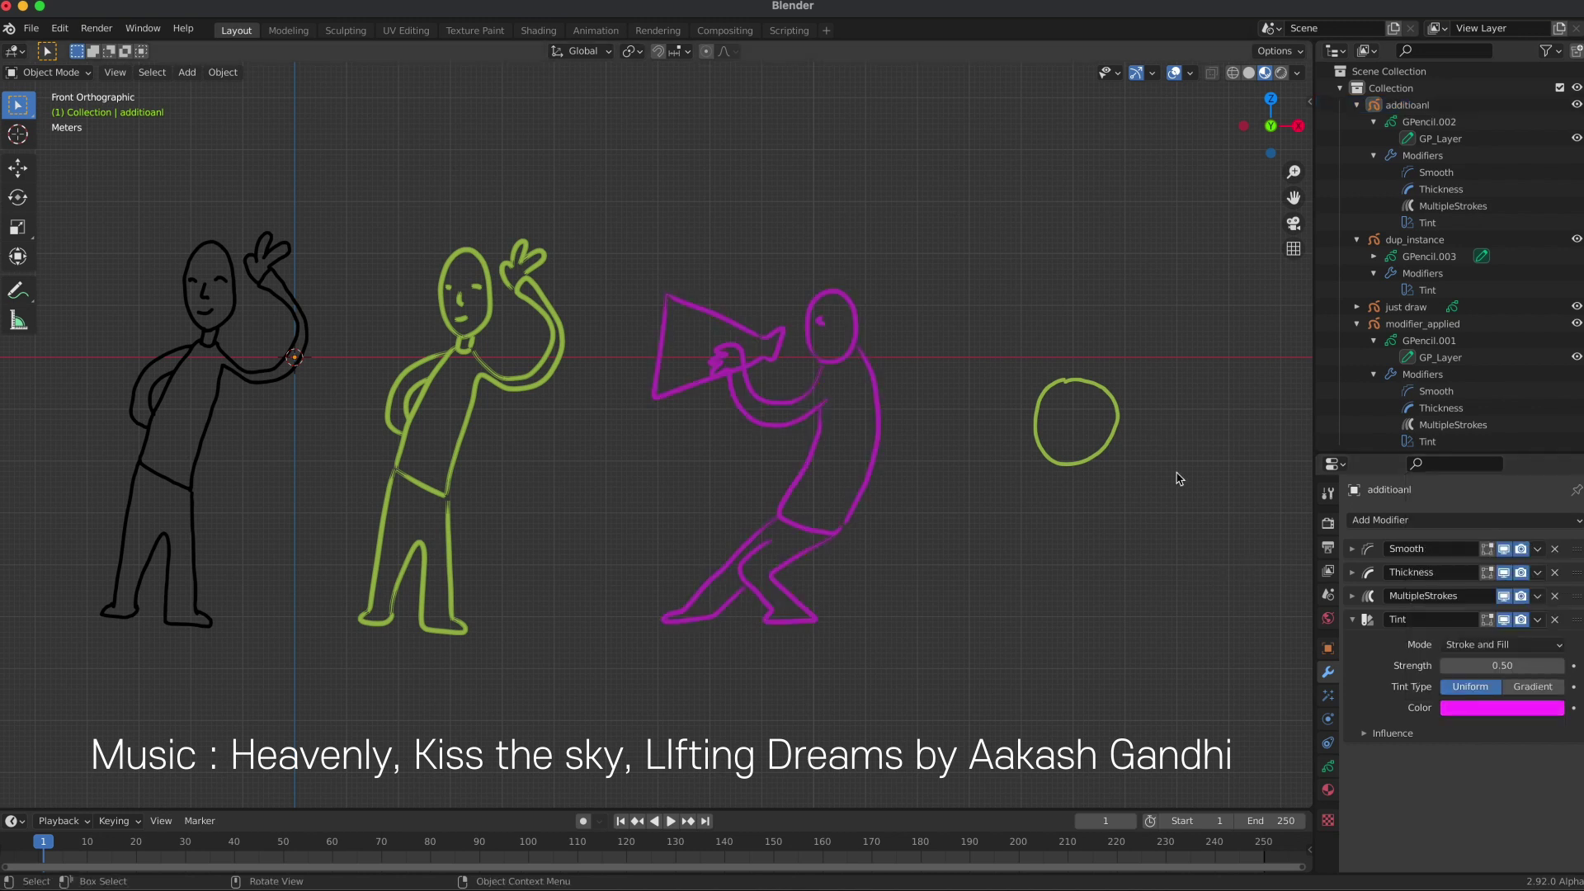
key("ctrl+z")
key("ctrl+z")
key("ctrl+z")
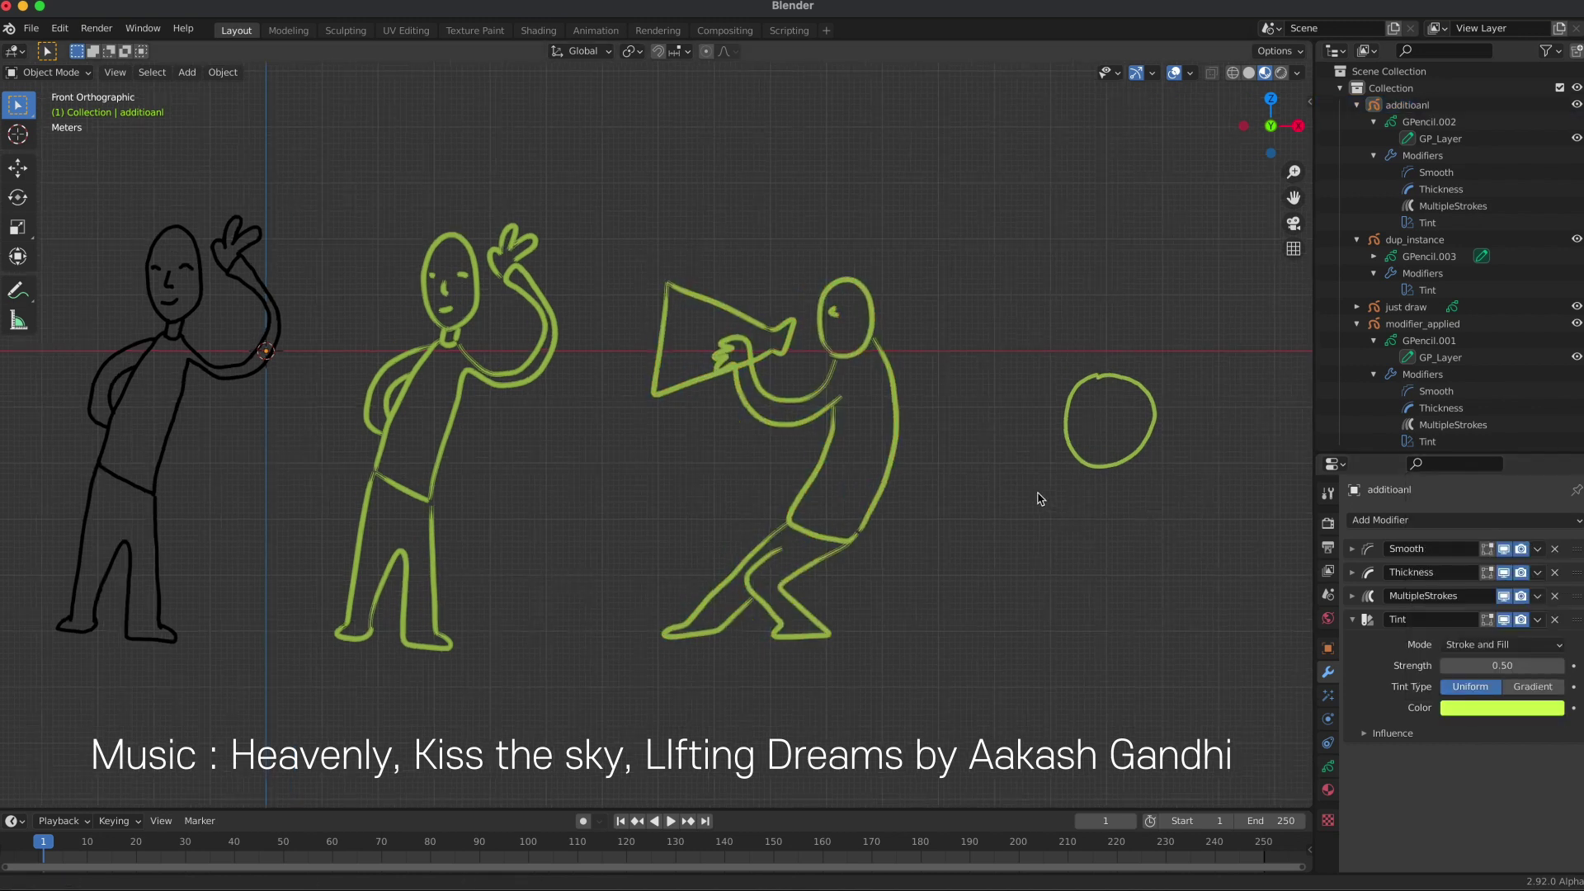
scroll(1036, 505, "down", 3, "ctrl")
Make a linked duplicate of the circle with Alt+D, placed right of the original.
left_click(1039, 452)
key("alt+d")
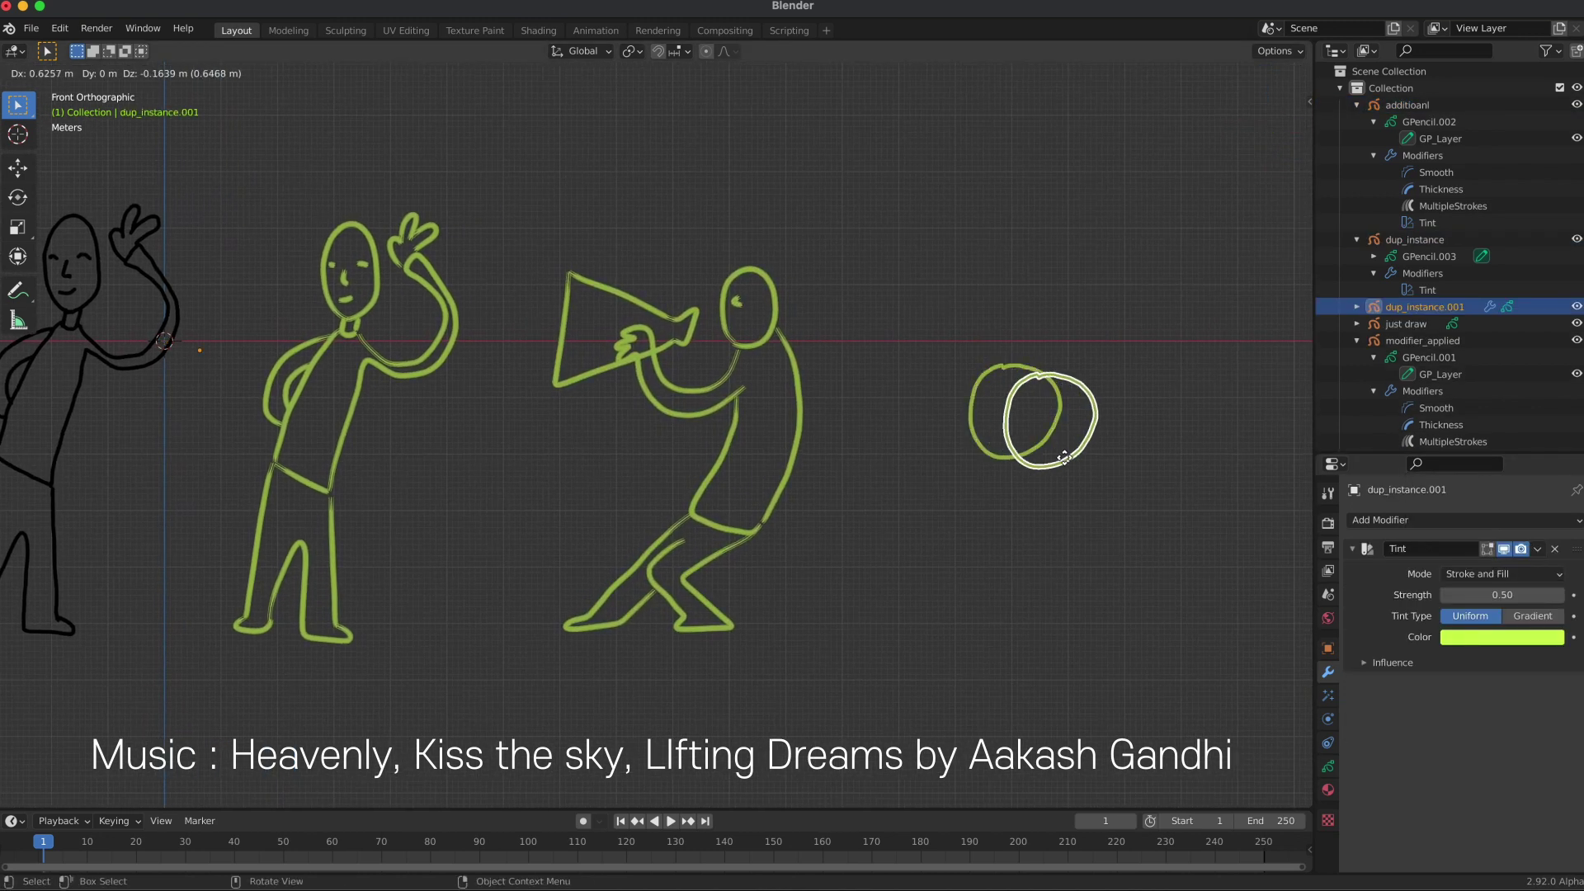
left_click(1188, 499)
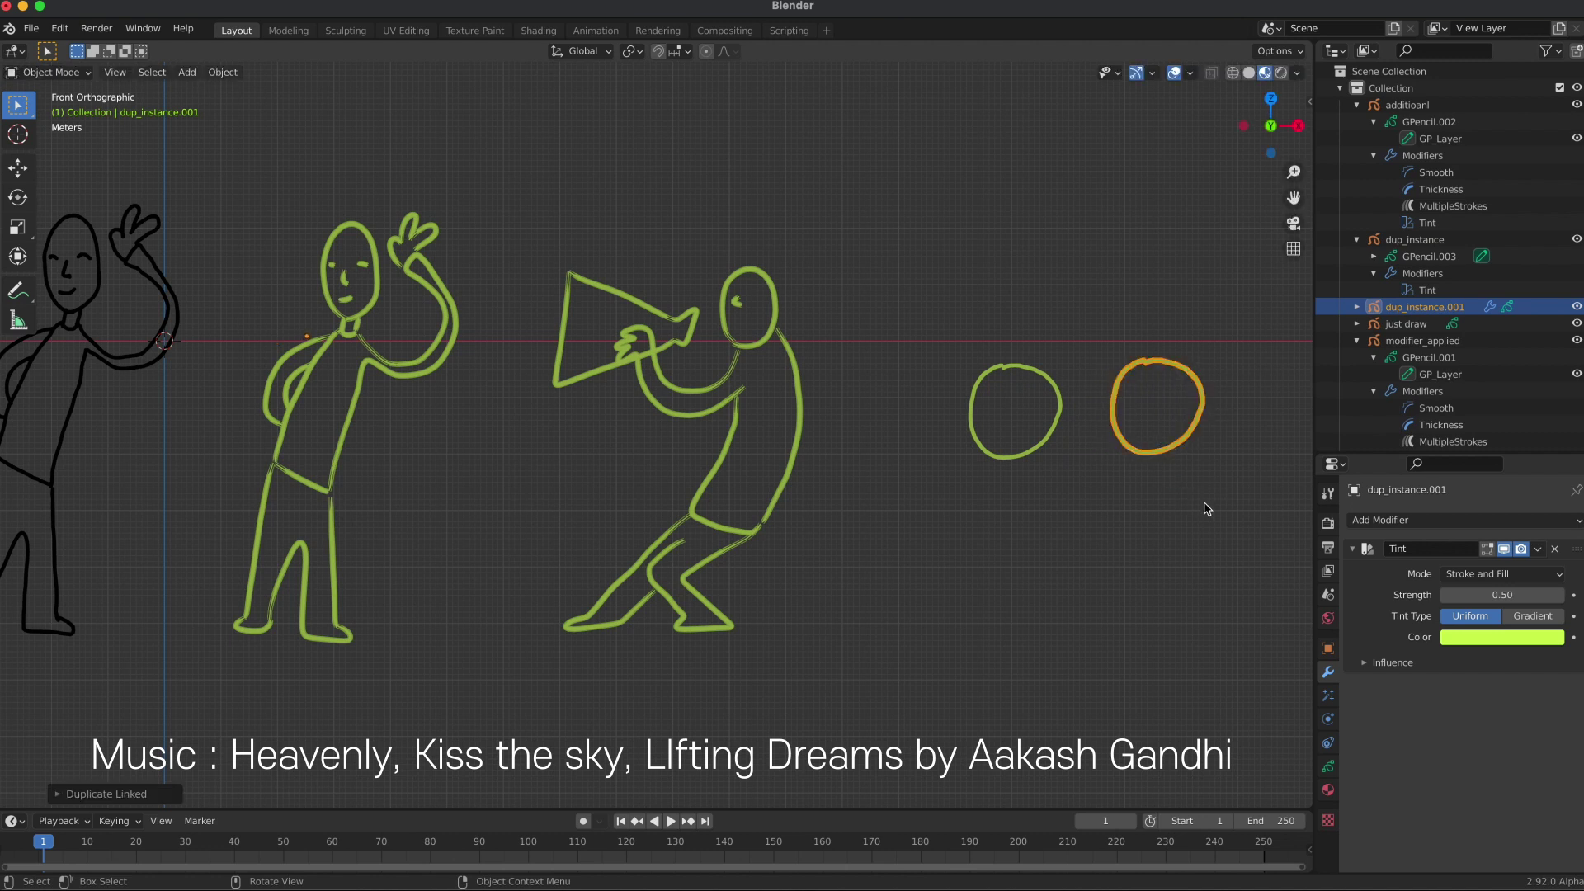
left_click(1206, 511)
left_click(1041, 454)
In Edit Mode, extrude a tail from the circle's bottom point, then undo it.
left_click(82, 73)
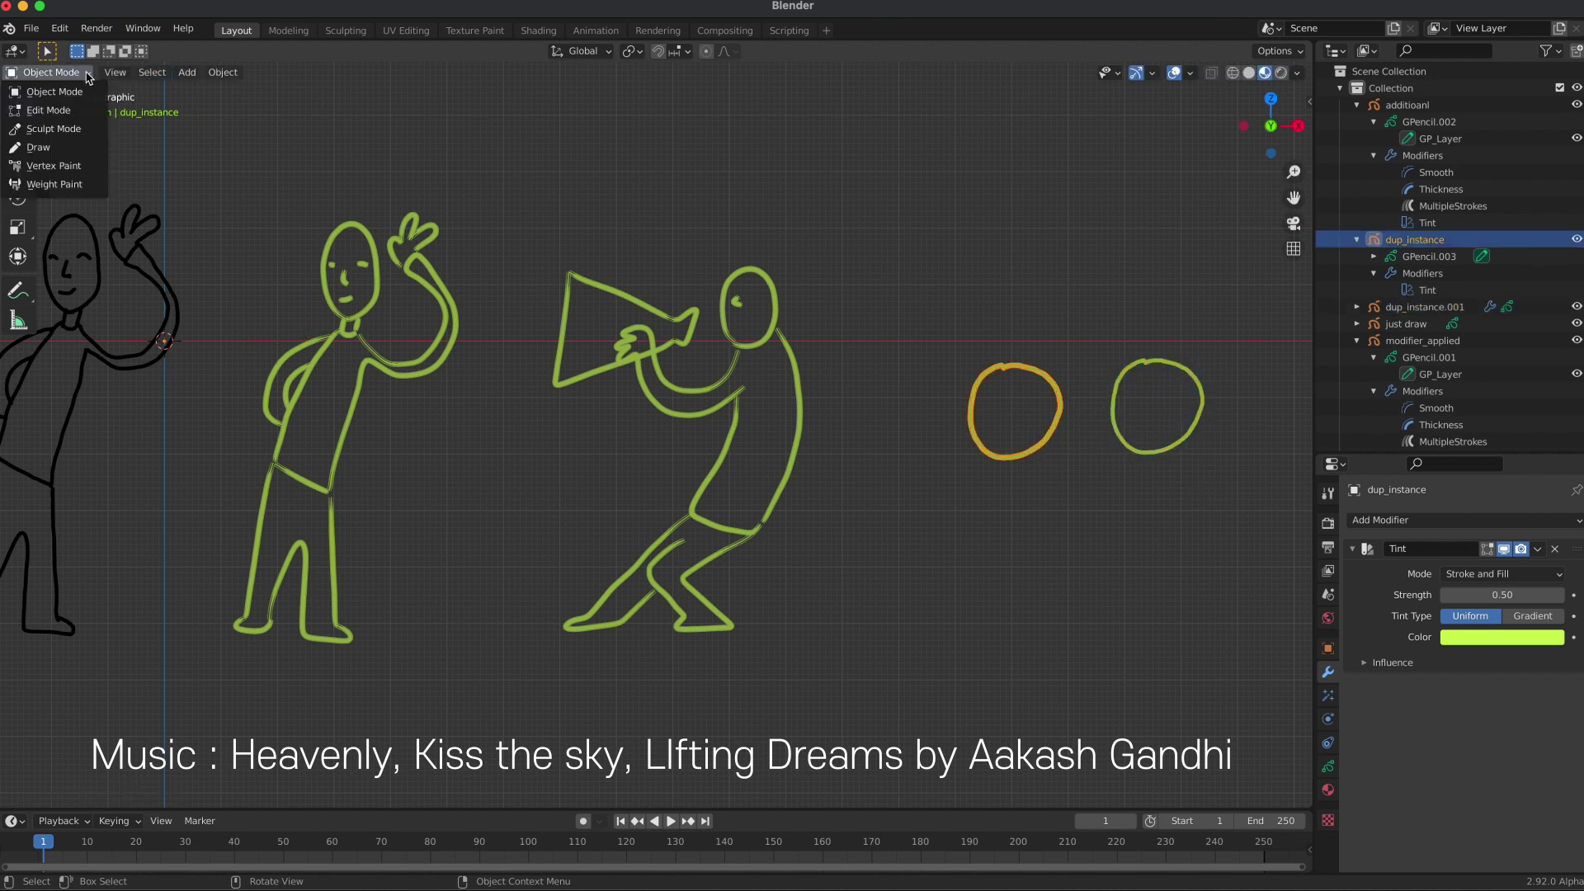
left_click(37, 111)
left_click_drag(1015, 438, 1024, 466)
key("e")
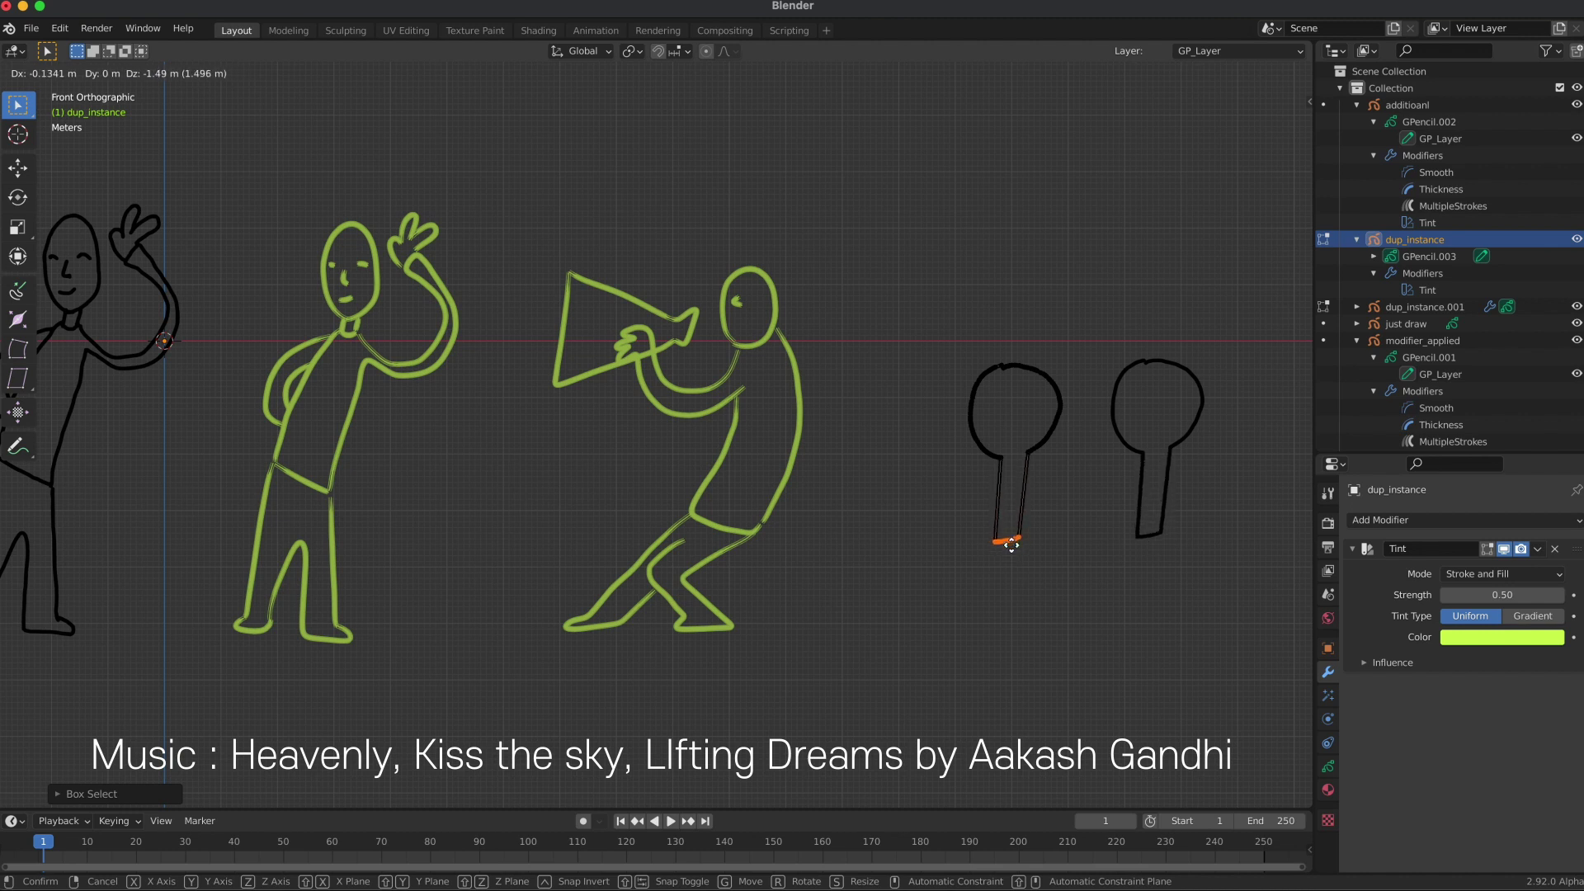
left_click(1012, 532)
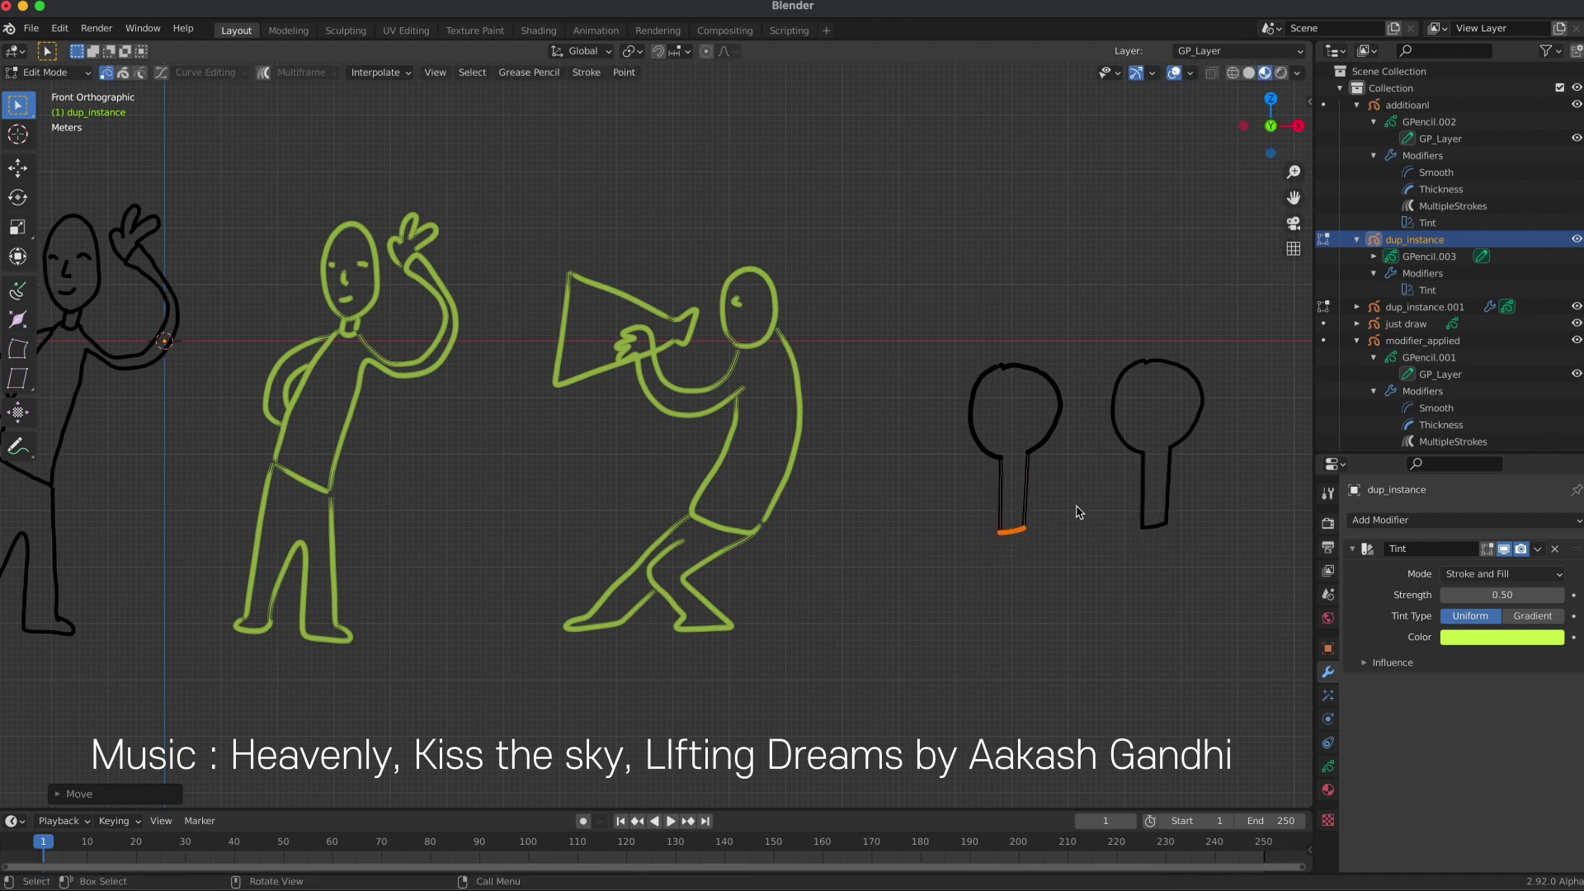
key("ctrl+z")
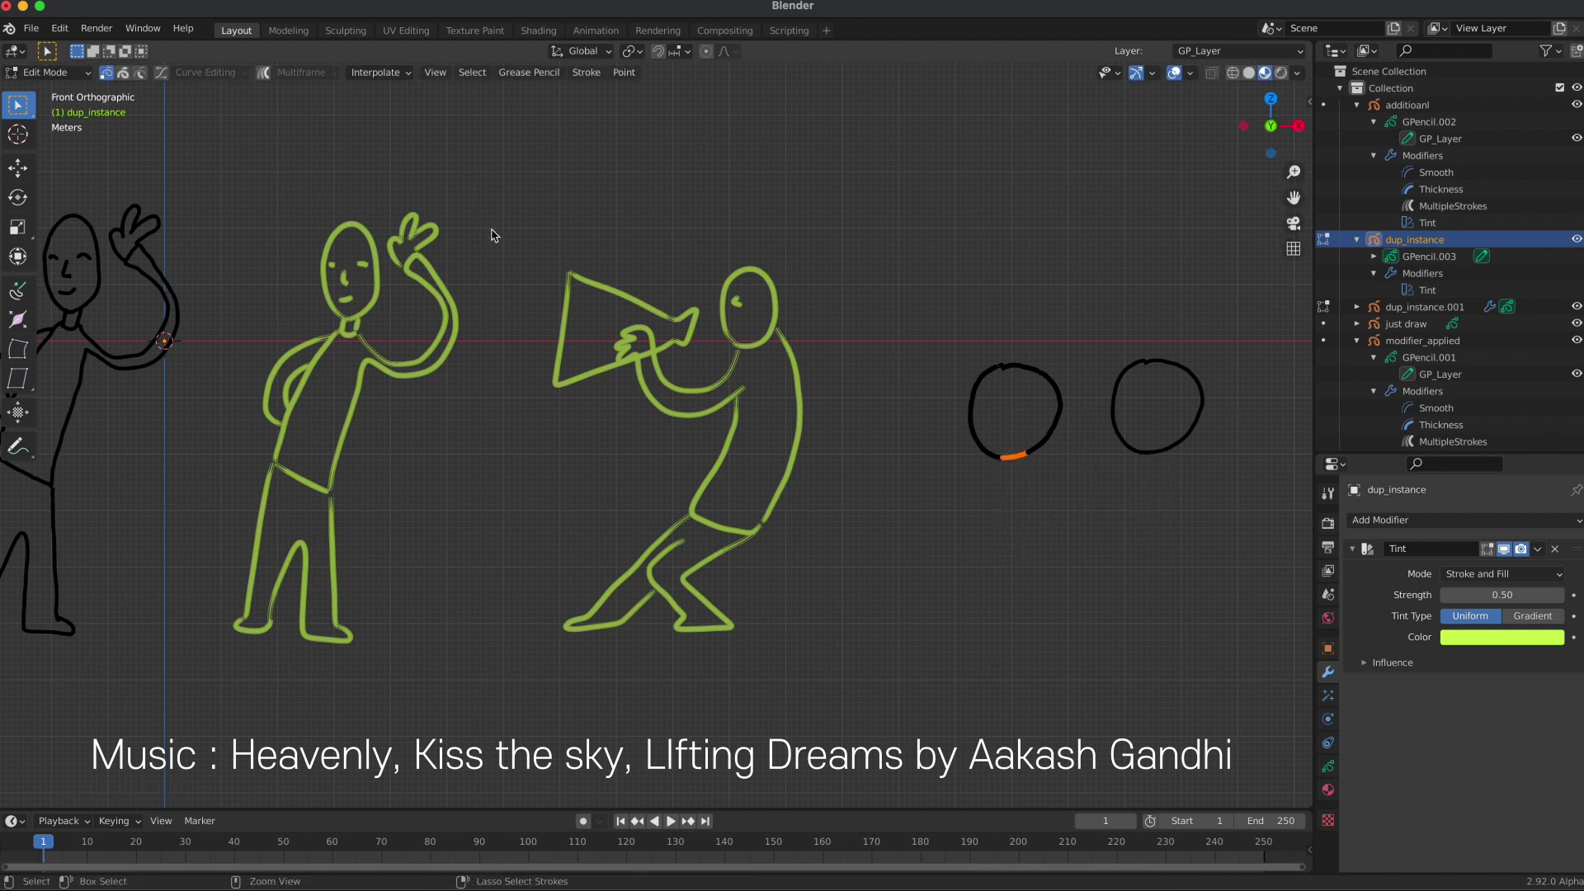
Return to Object Mode and select the left circle.
left_click(47, 72)
left_click(1036, 400)
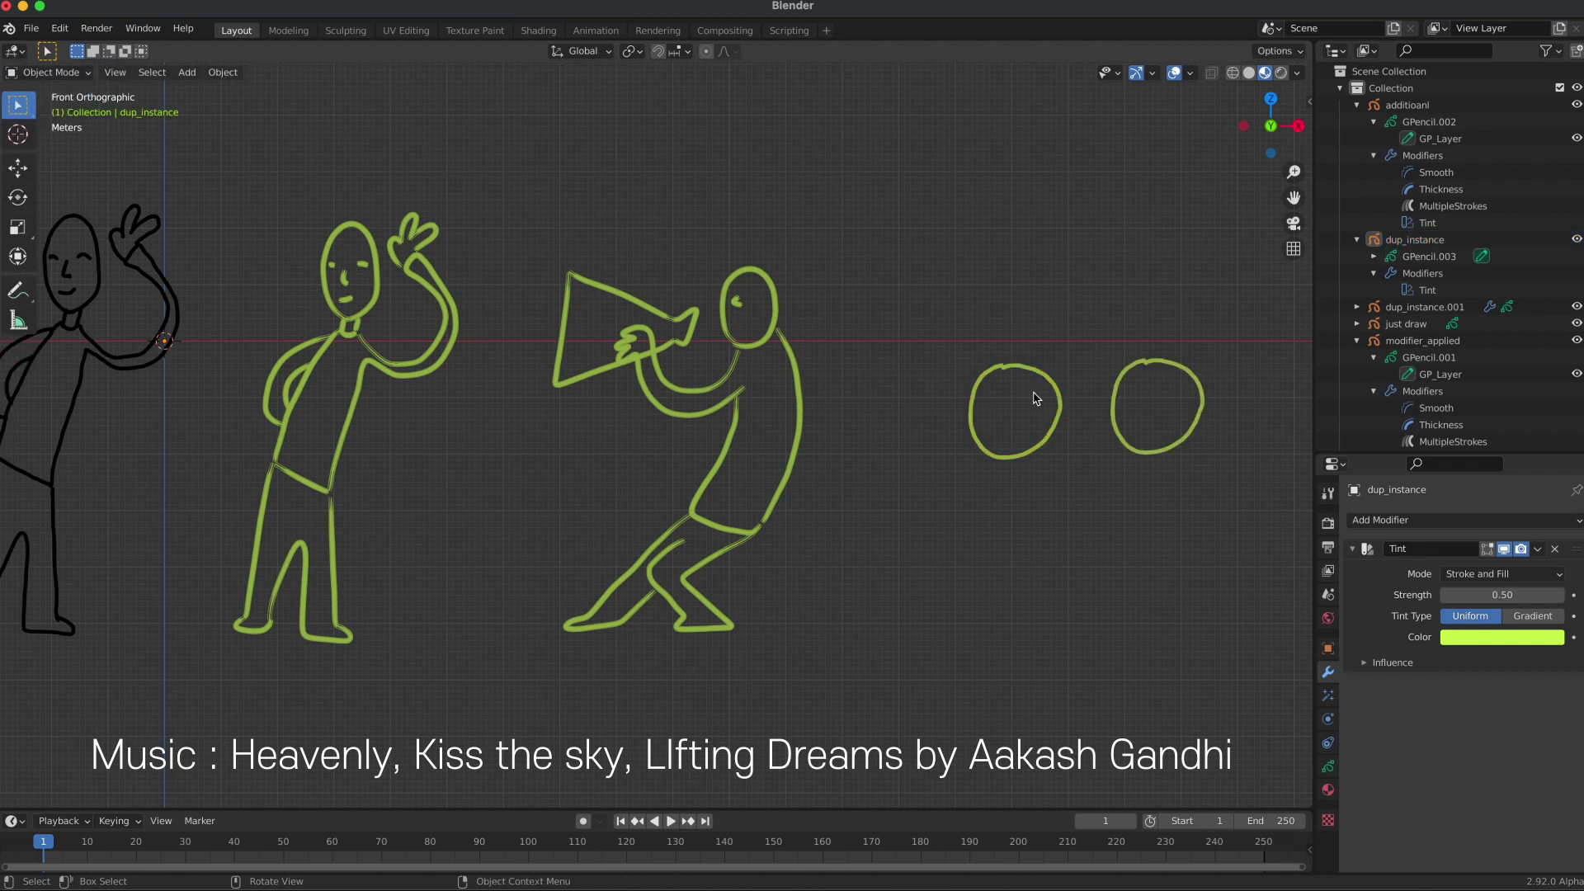
left_click(1046, 381)
left_click(225, 74)
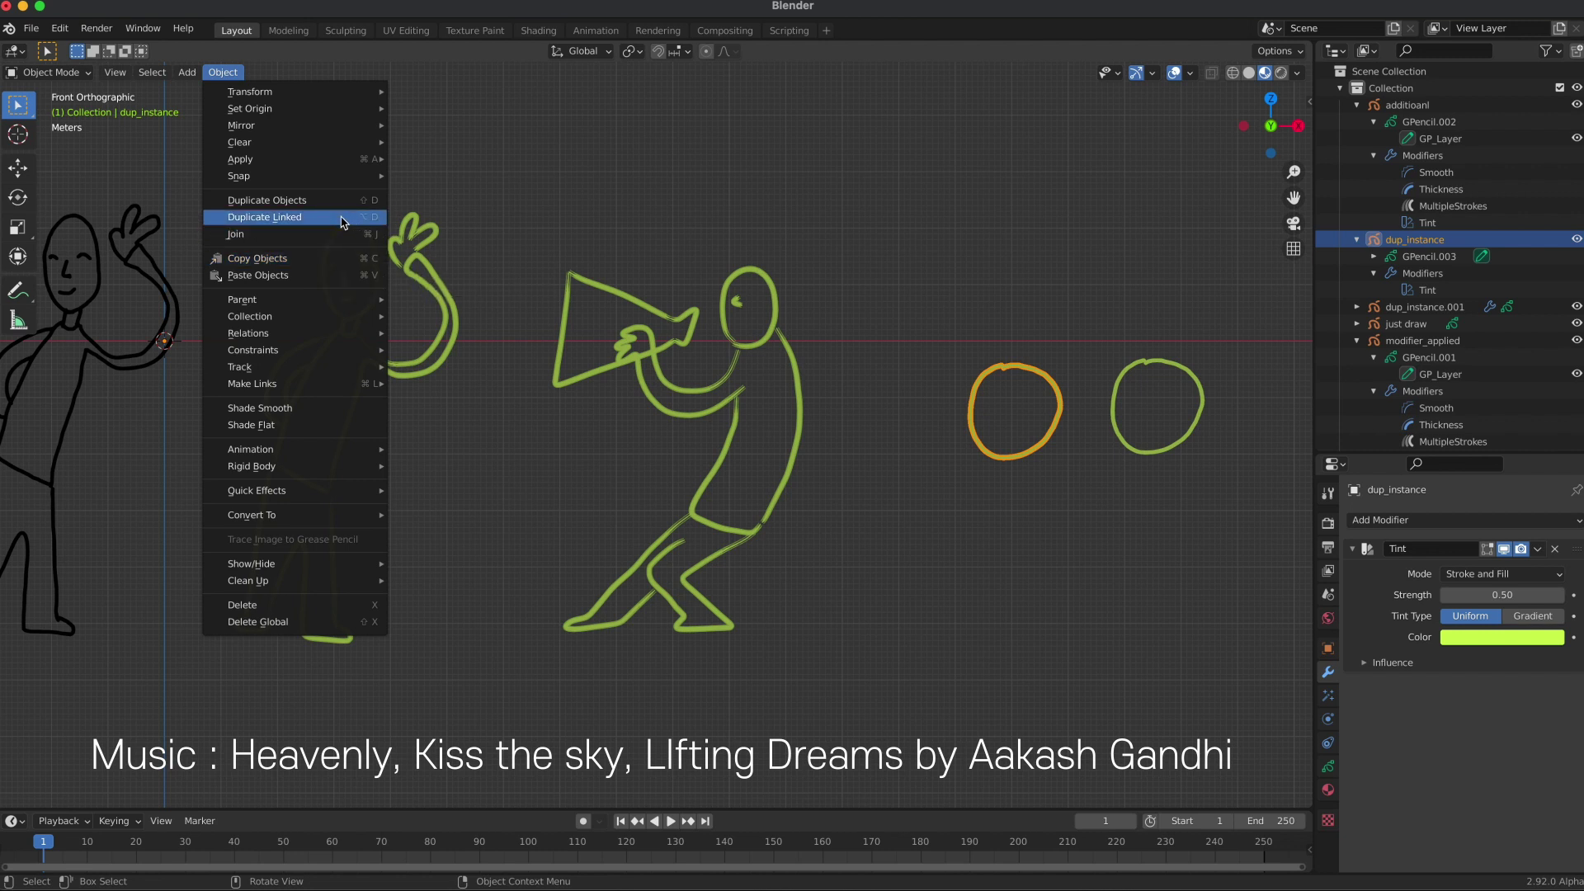
left_click(1146, 311)
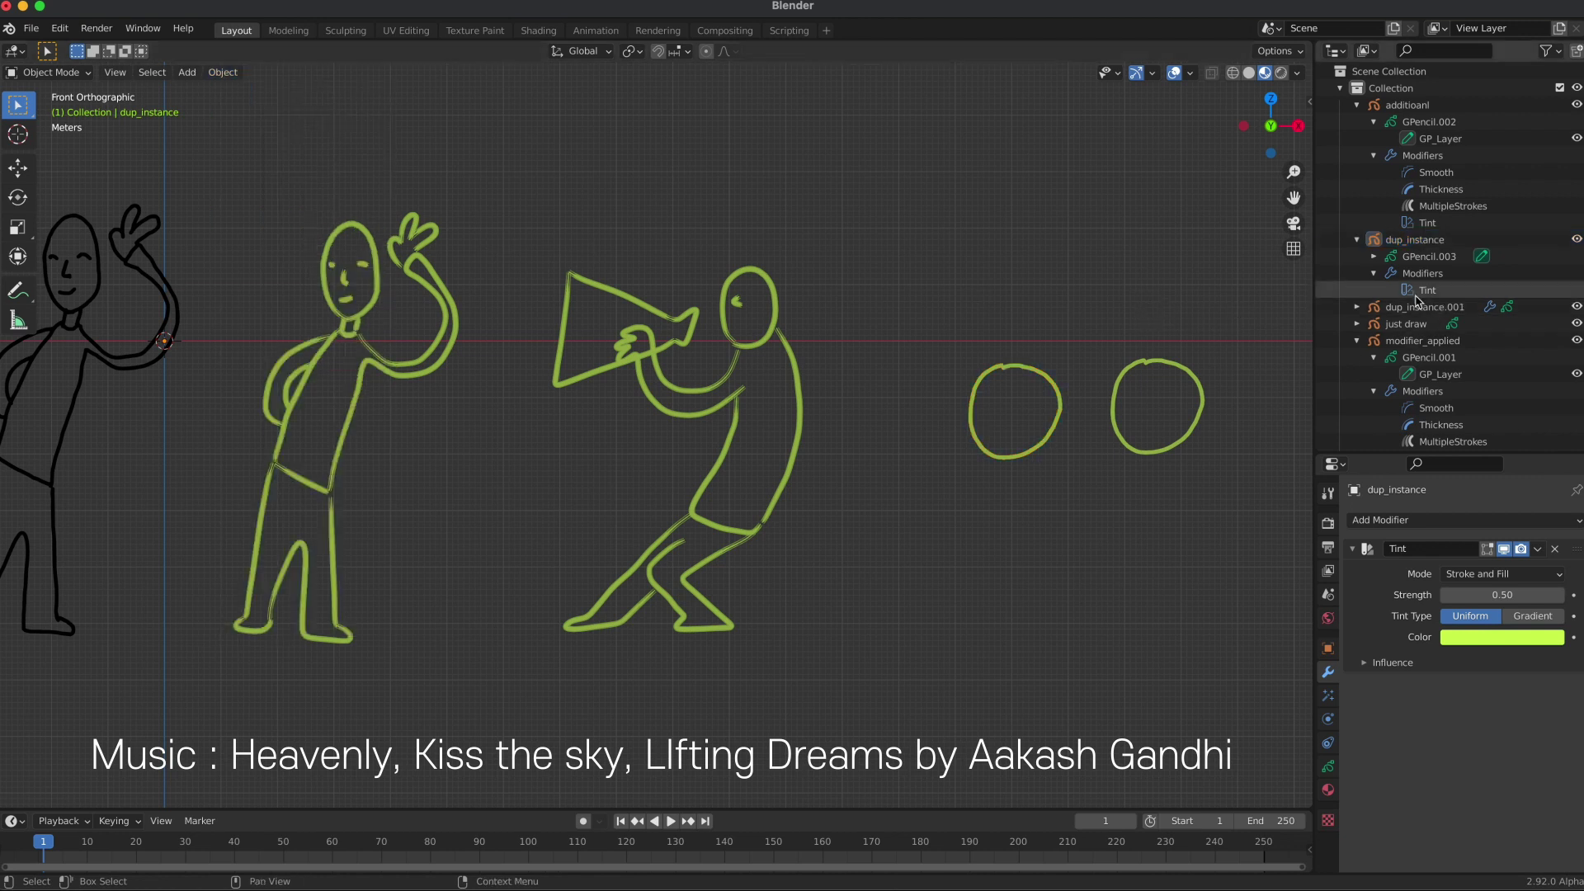
left_click(1193, 363)
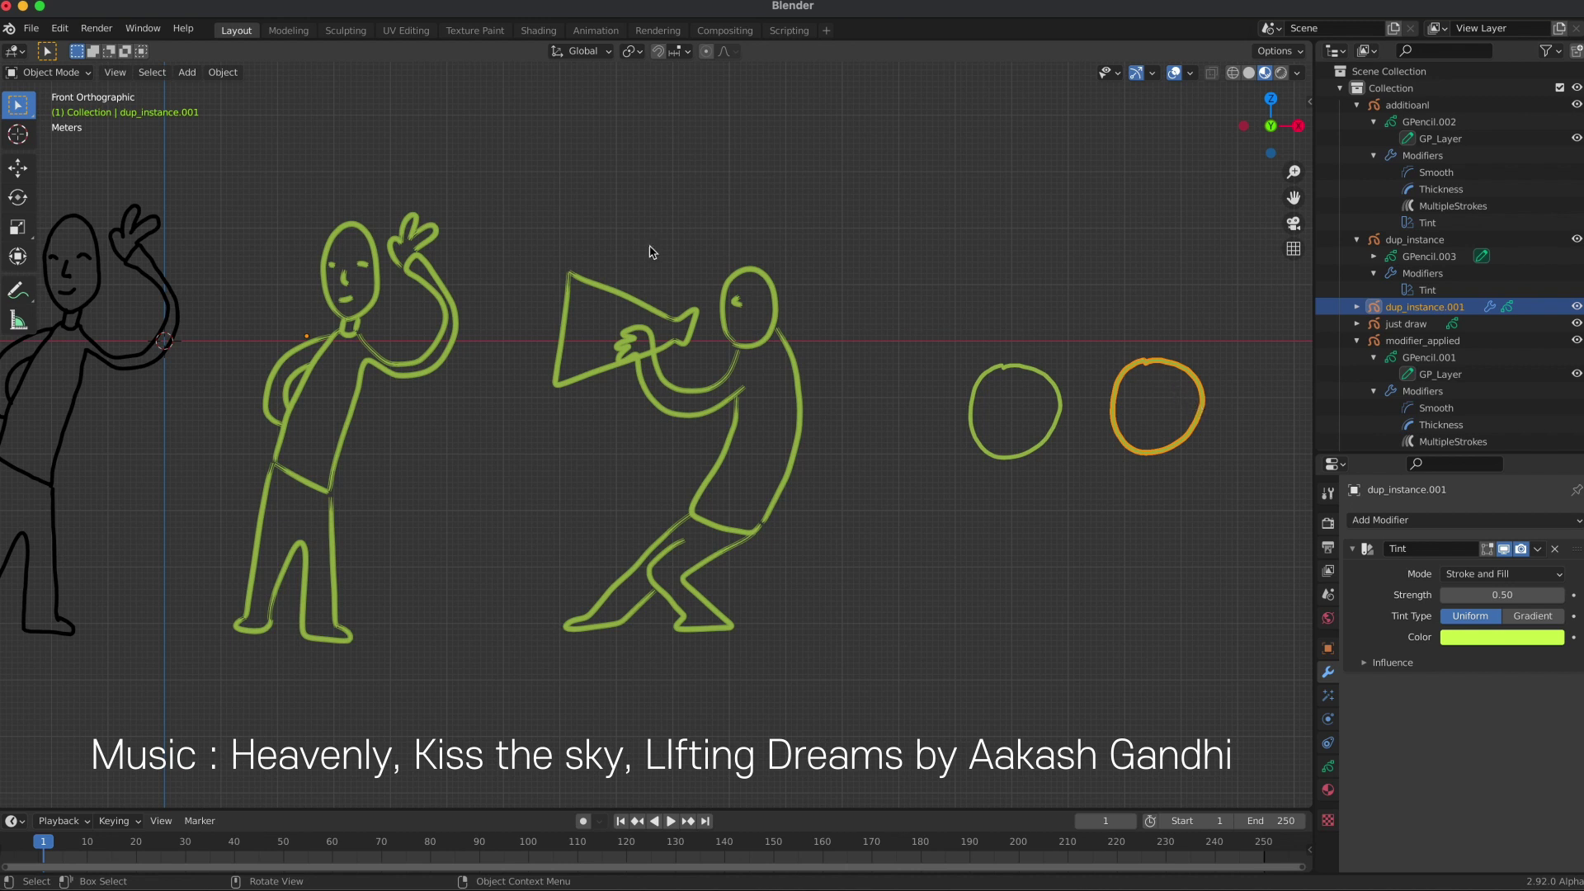
left_click(222, 71)
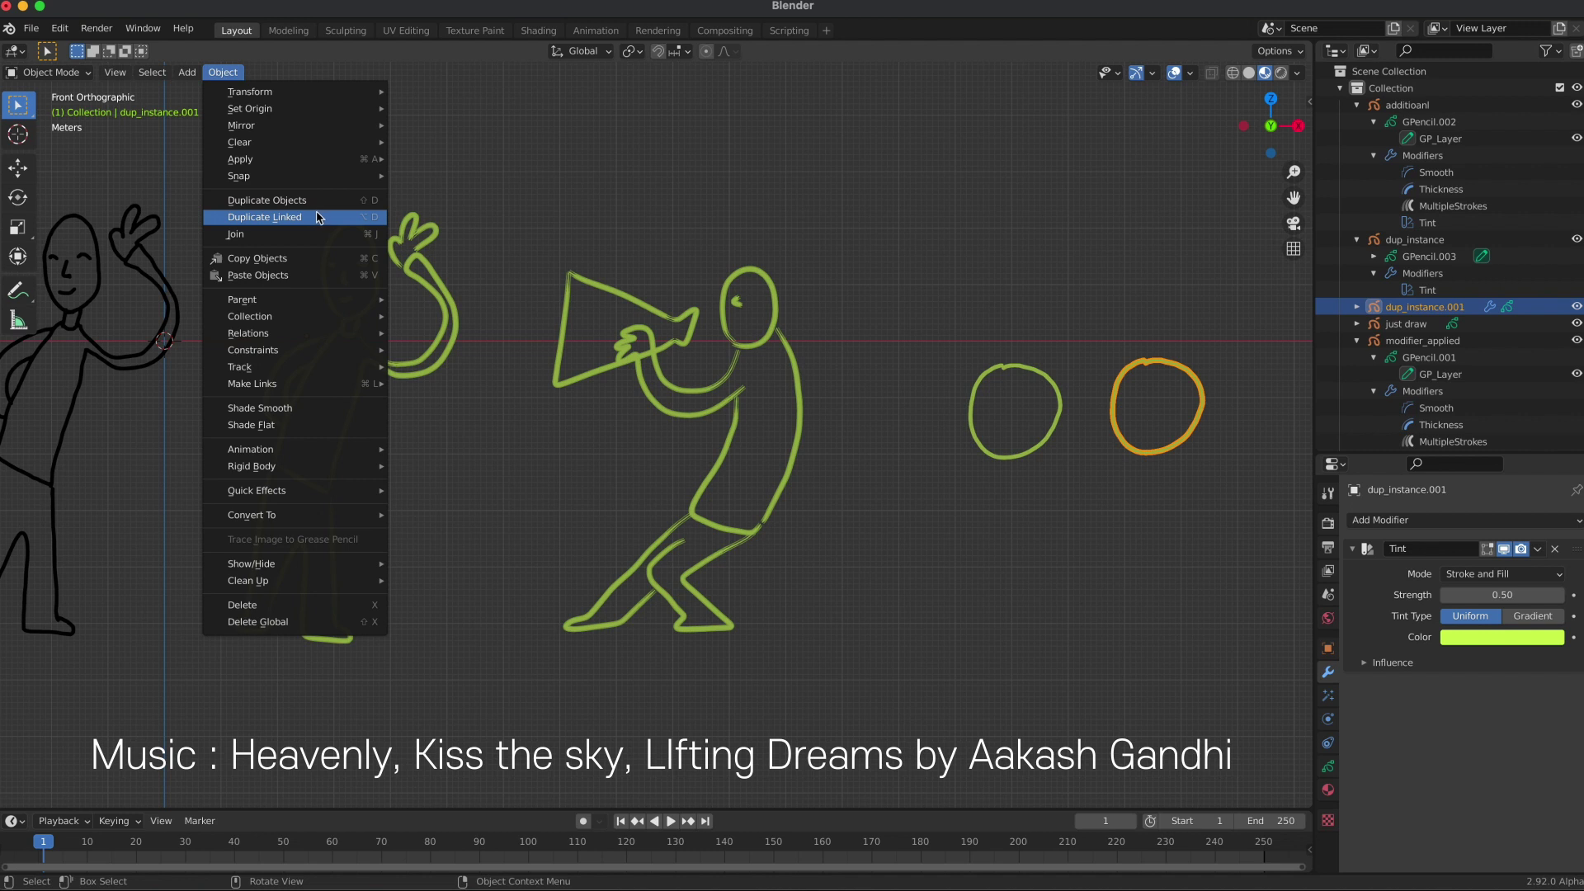
left_click(1186, 355)
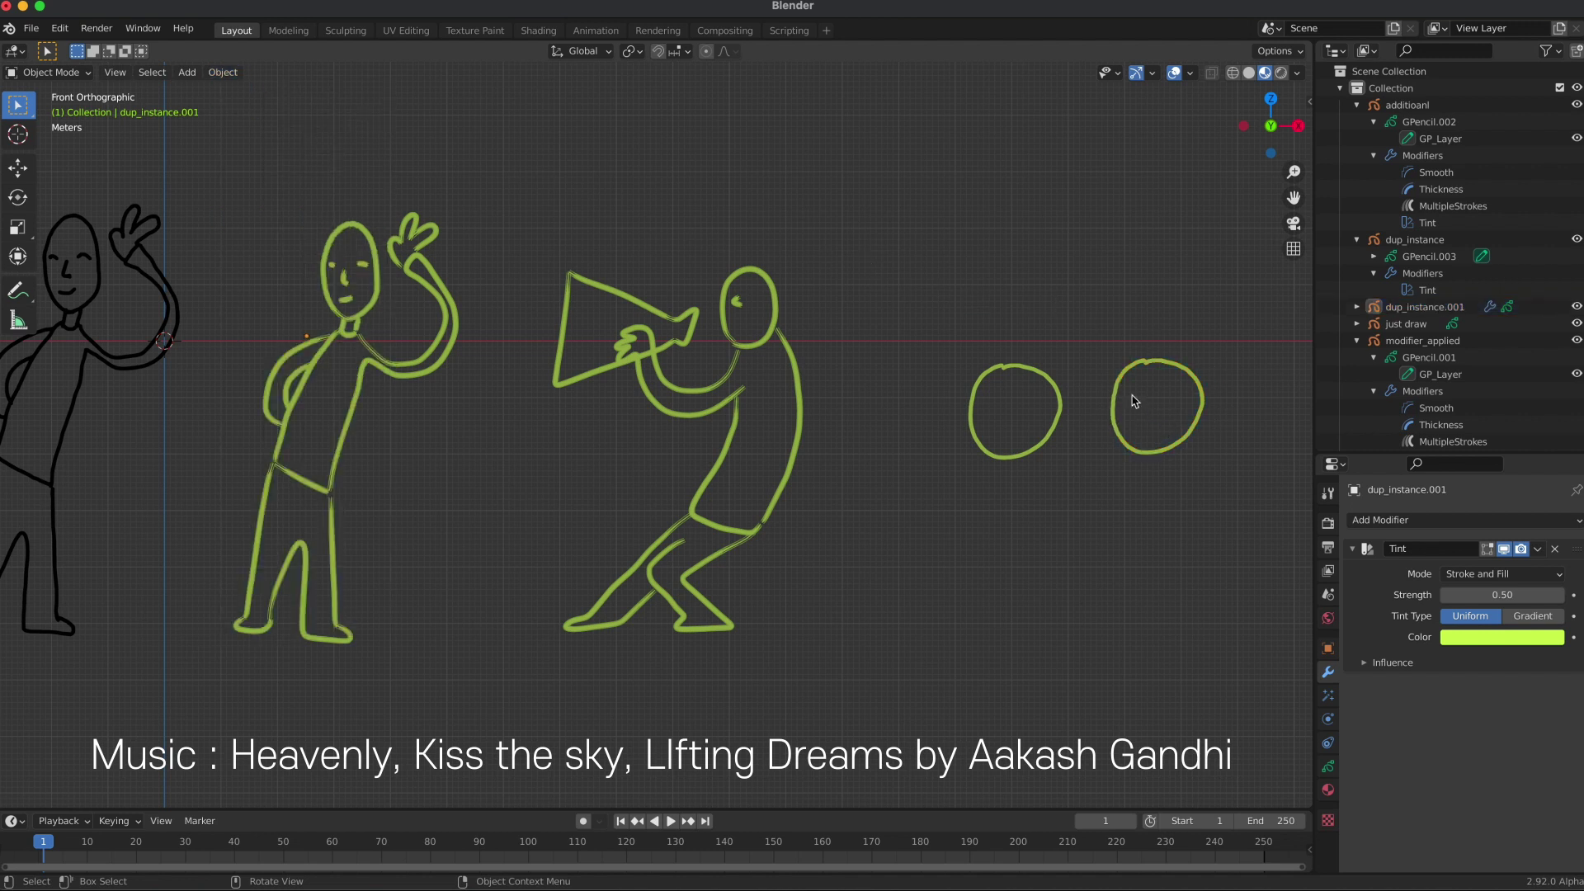
middle_click_drag(1090, 381, 1087, 402)
key("KP_1")
left_click(996, 384)
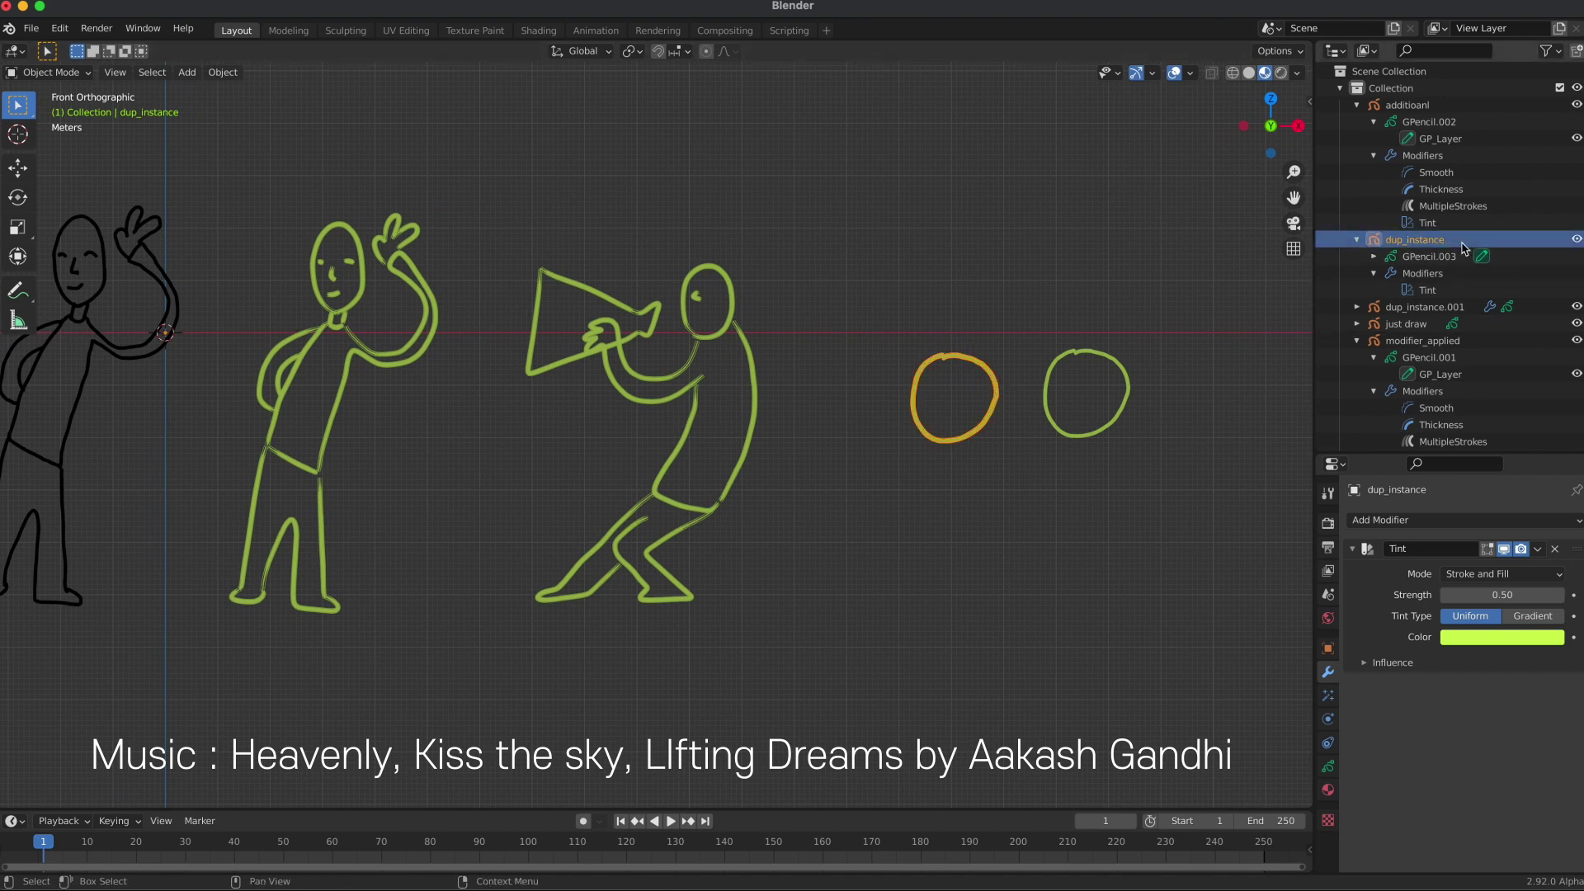
Toggle the outliner eye icons to tell dup_instance and dup_instance.001 apart.
left_click(1576, 241)
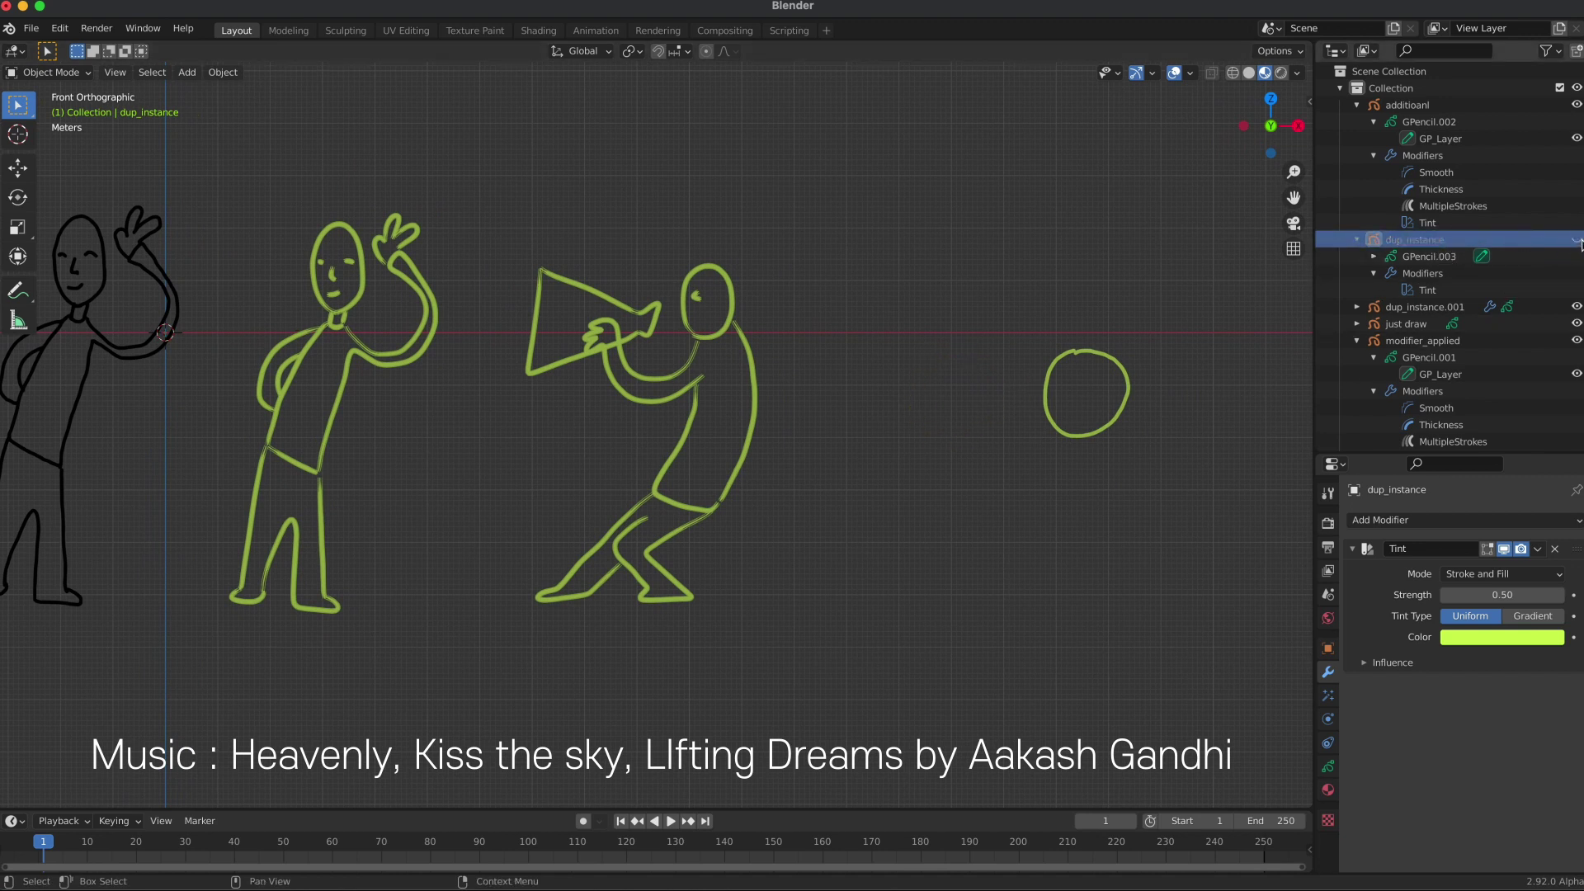
left_click(1577, 241)
left_click(1410, 306)
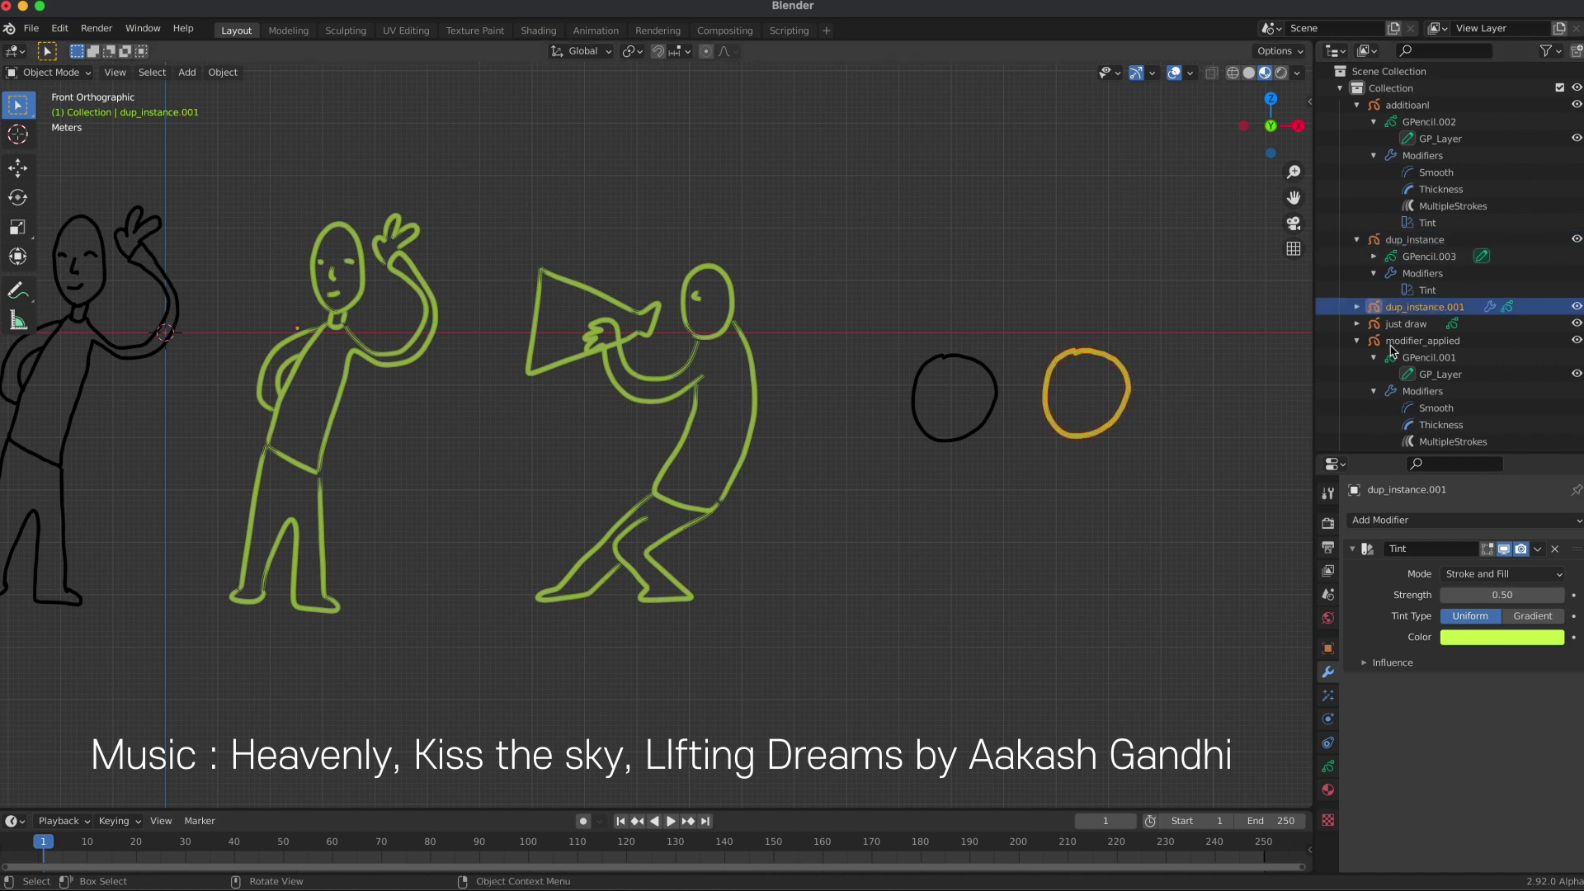
left_click(1576, 307)
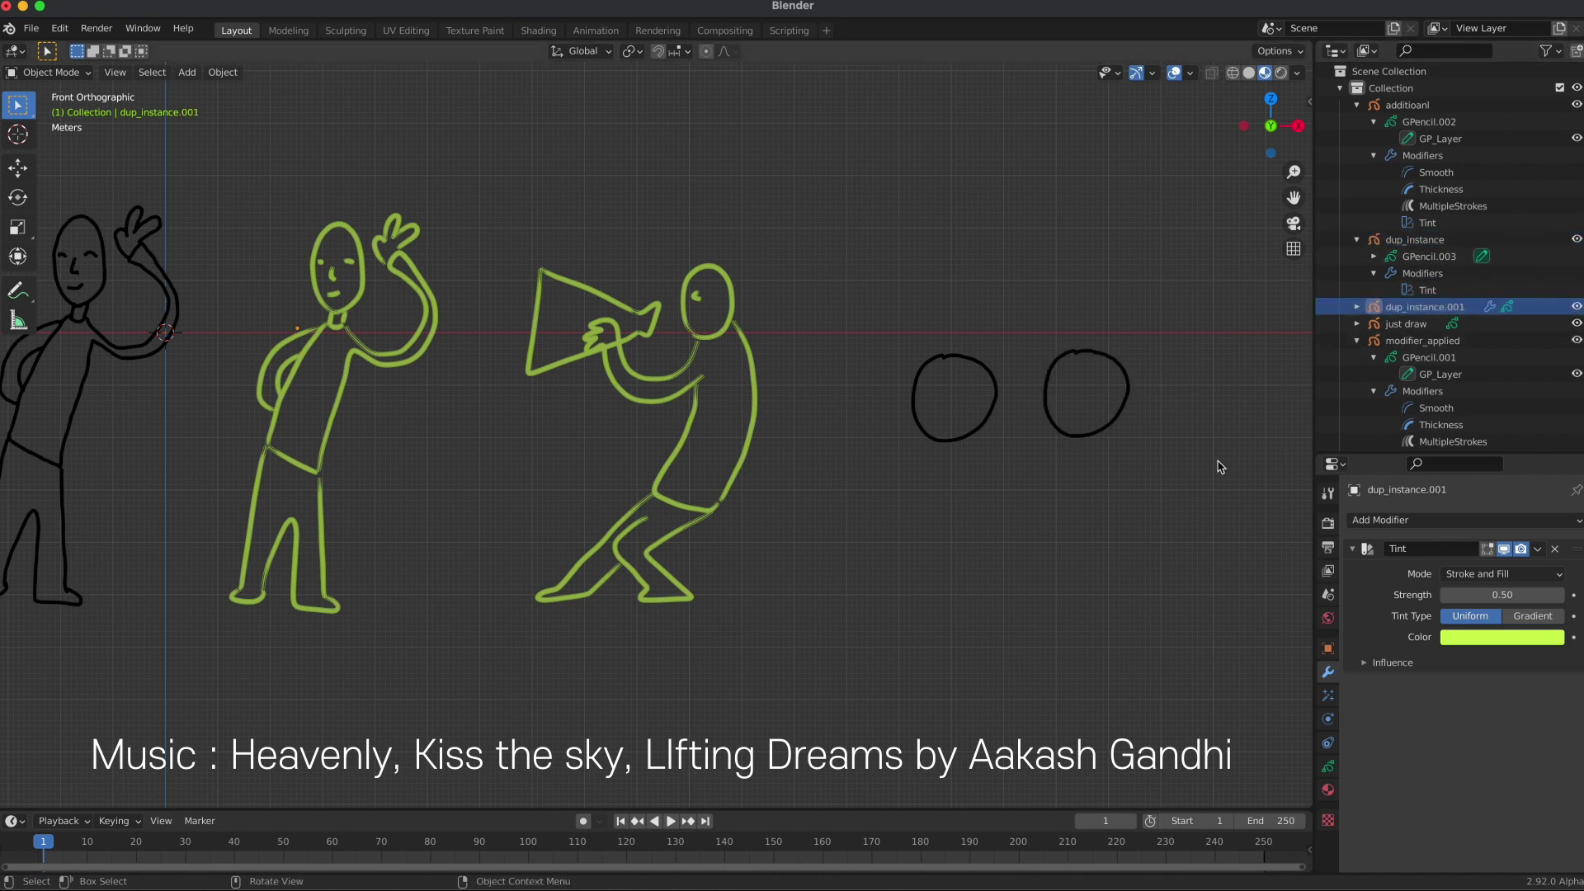
Delete the right-hand circle dup_instance.001 and recentre the view on the figures.
left_click(1122, 420)
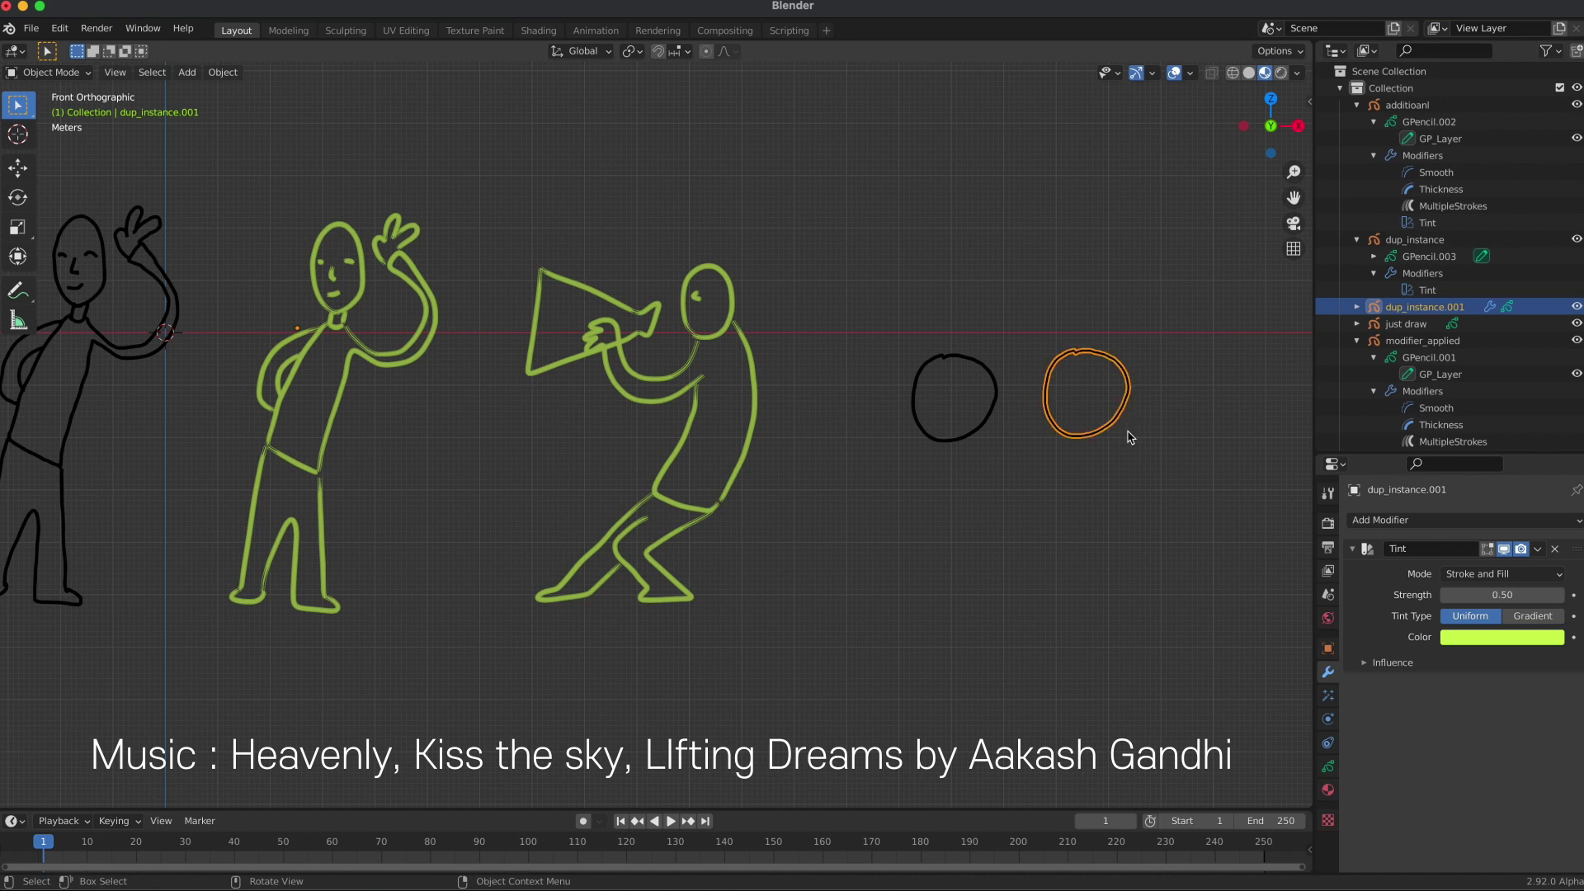
key("x")
left_click(1073, 428)
scroll(947, 466, "down", 1)
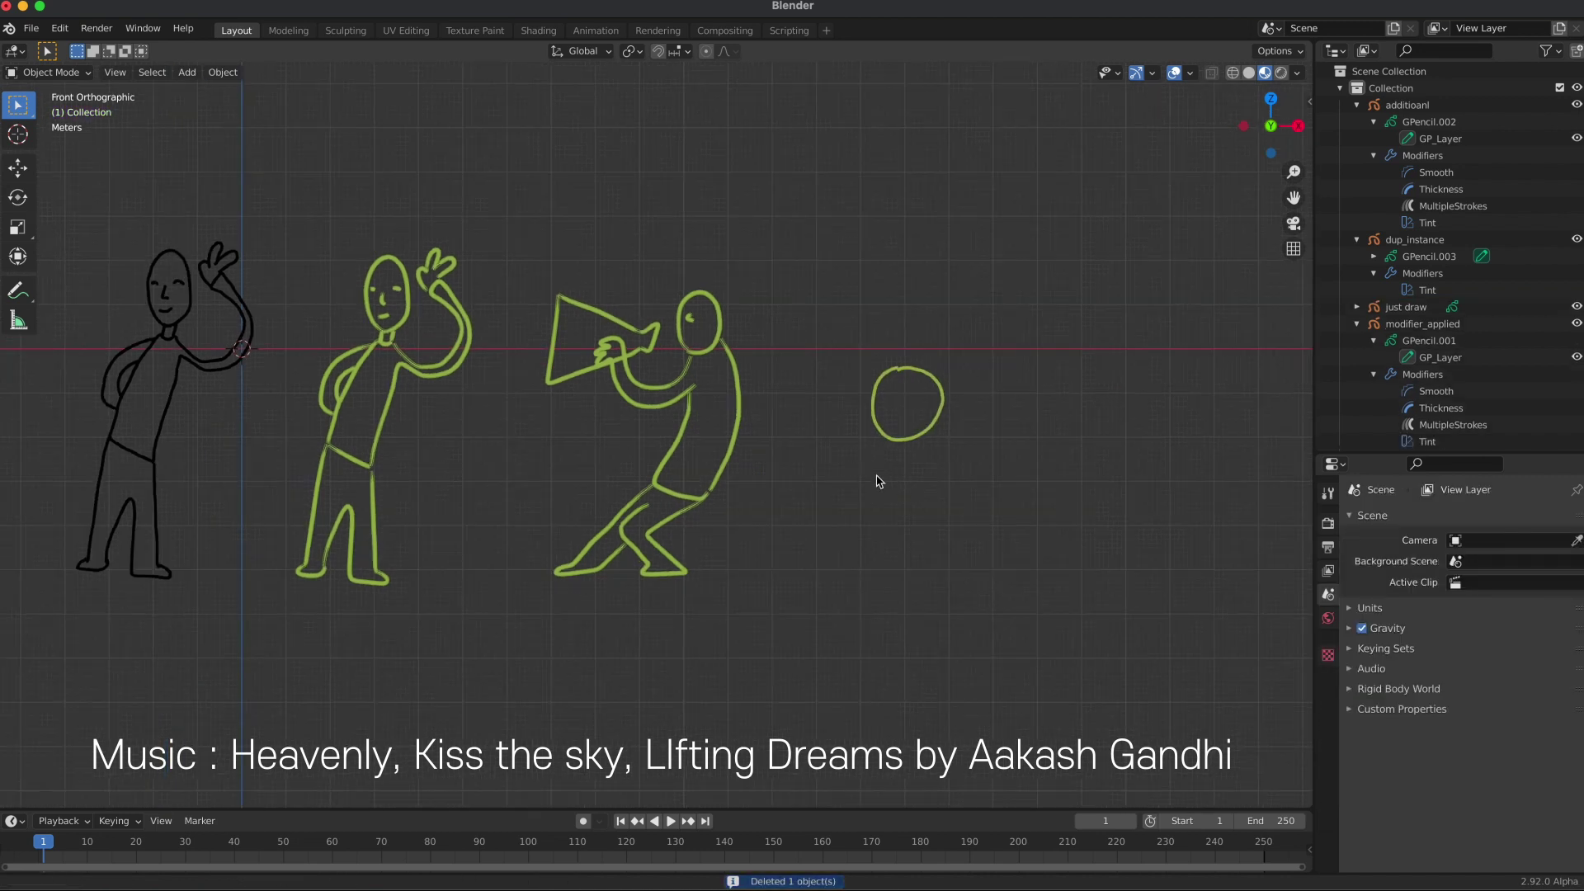
mouse_move(879, 481)
middle_mouse_down("shift")
mouse_move(1105, 462)
mouse_move(1077, 488)
middle_mouse_up("shift")
scroll(1105, 462, "up", 1)
Select the remaining circle, then the megaphone figure additioanl, to review them.
left_click(1107, 464)
left_click(1058, 508)
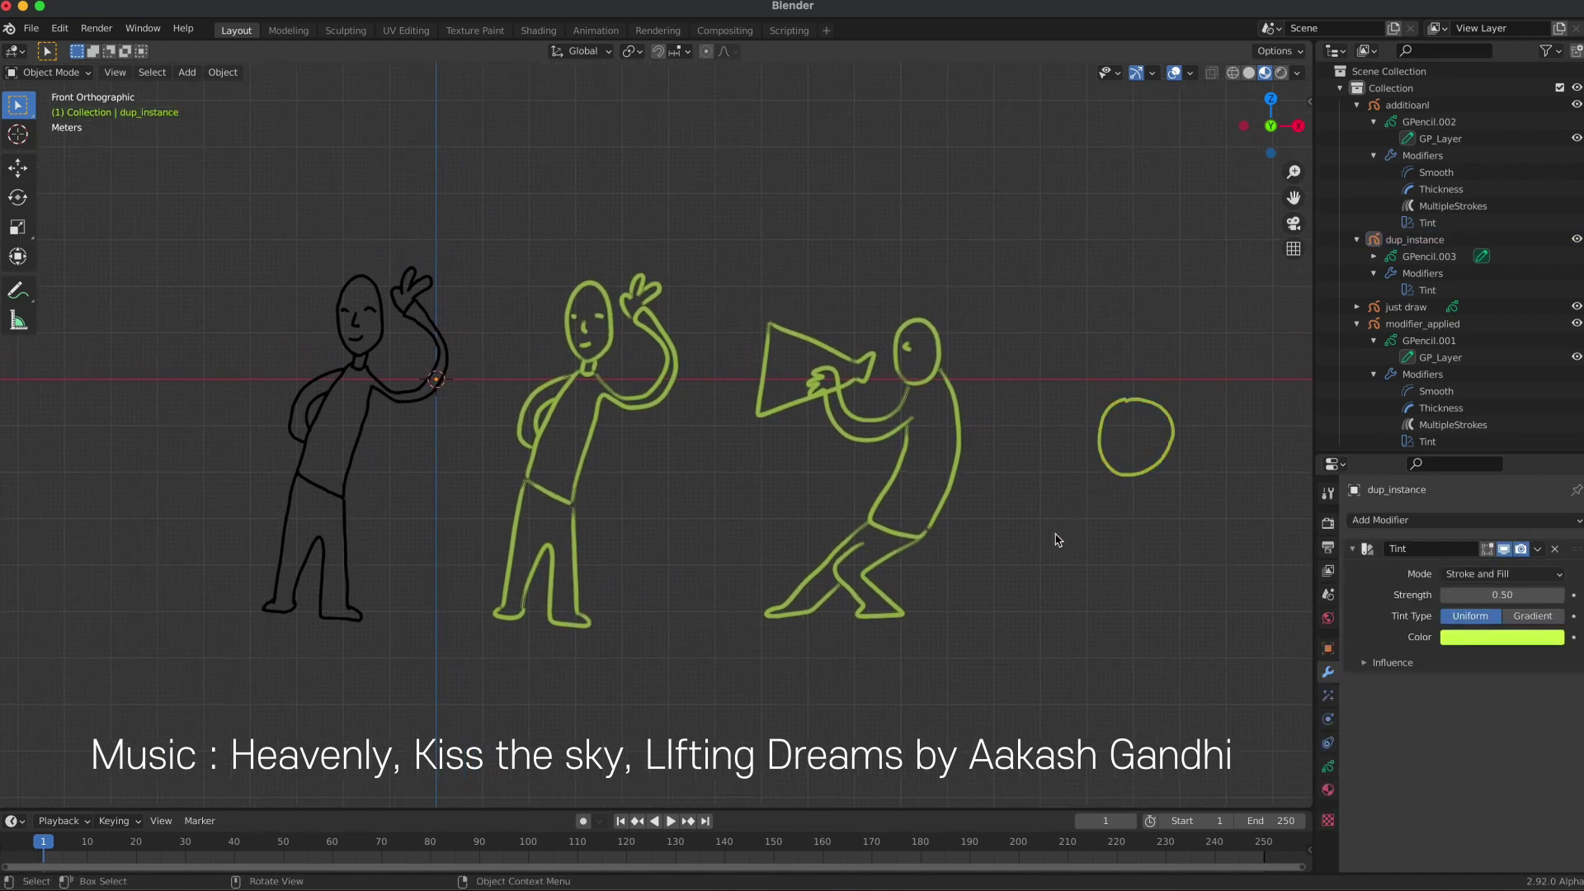
left_click(947, 390)
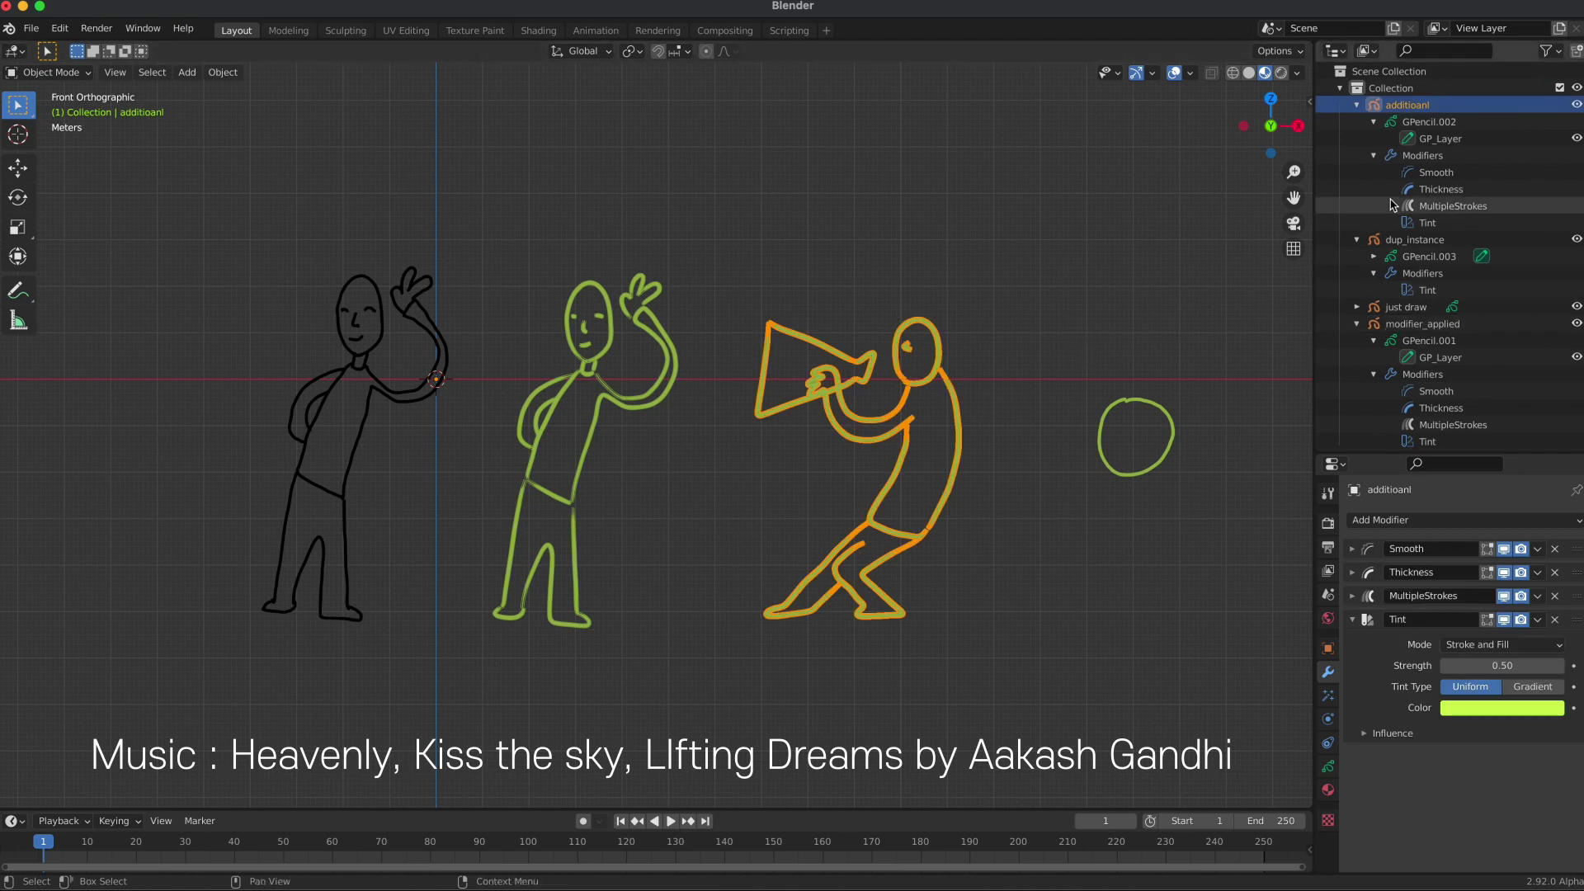
left_click(1226, 361)
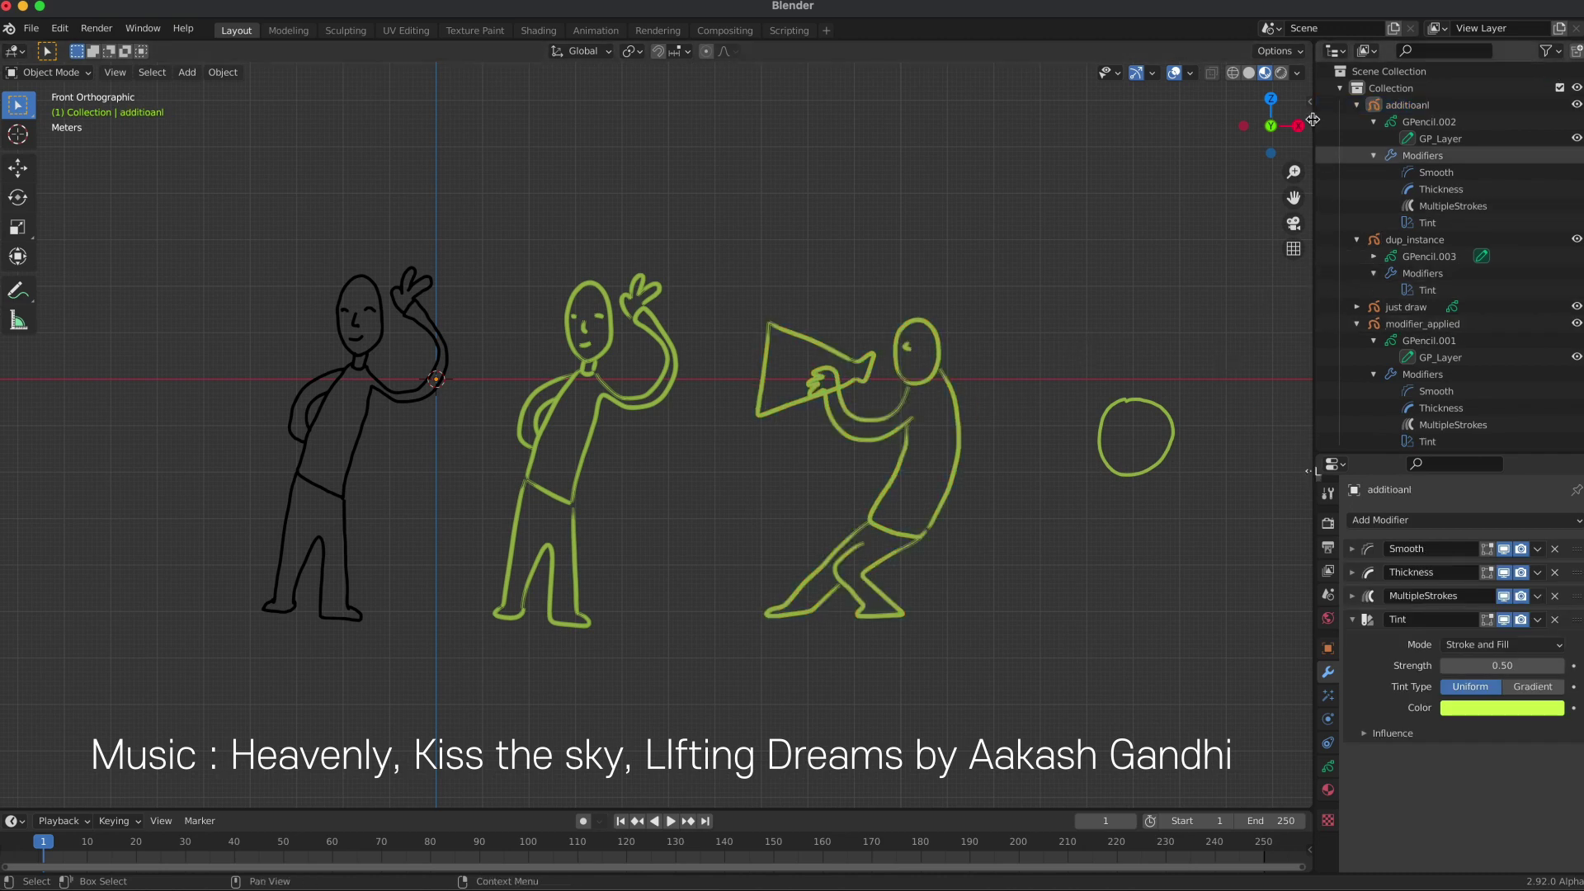
Split the viewport, try the new area as a Shader Editor, then switch it to Properties.
left_click_drag(1292, 43, 839, 50)
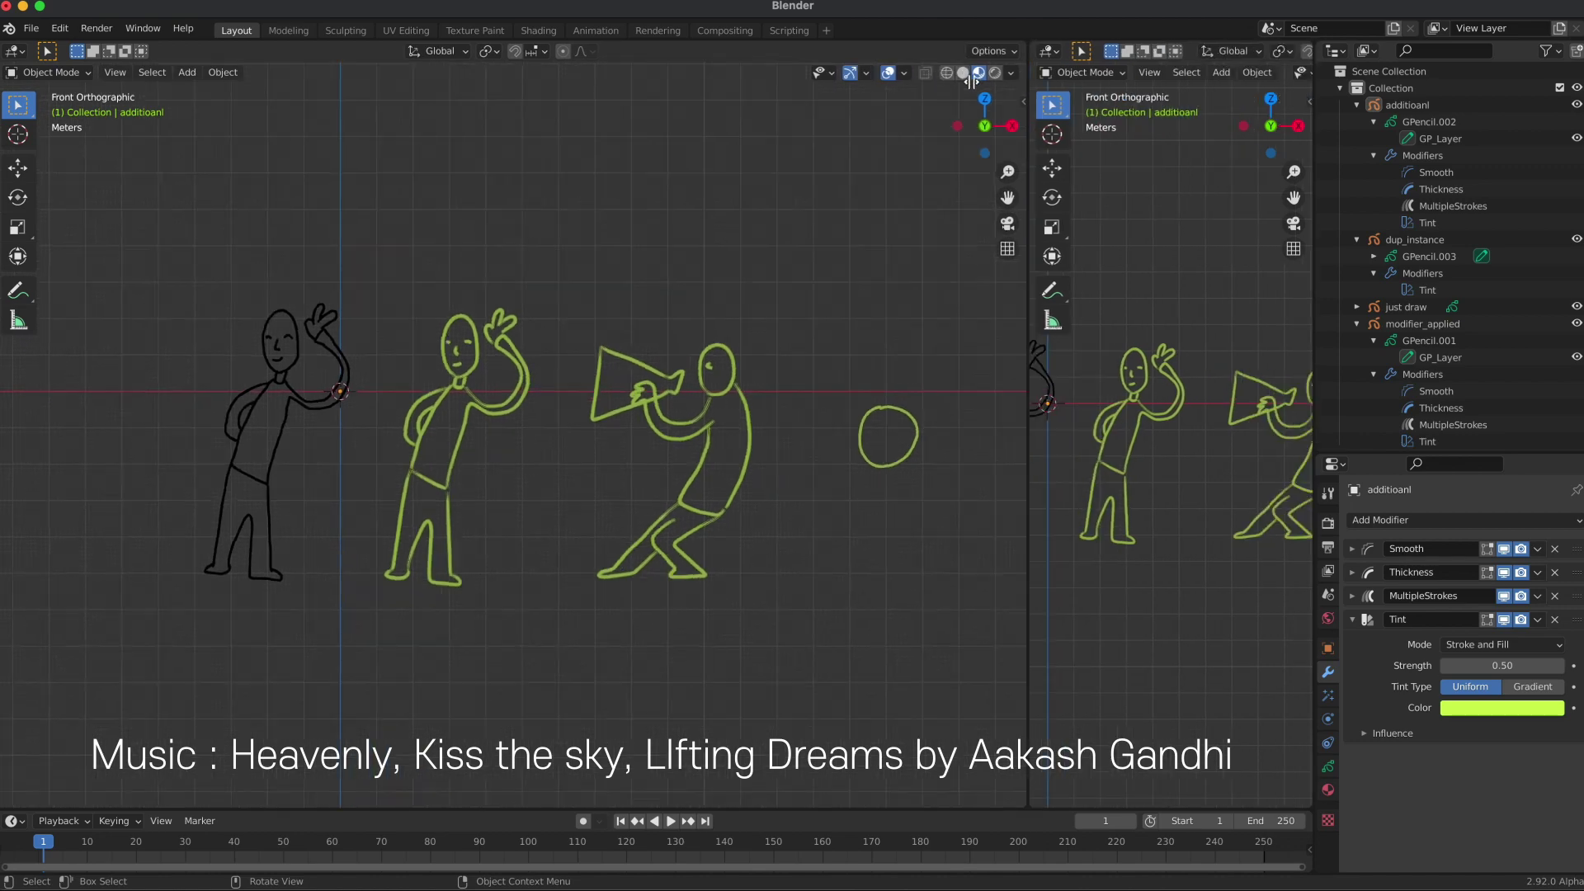
left_click(861, 51)
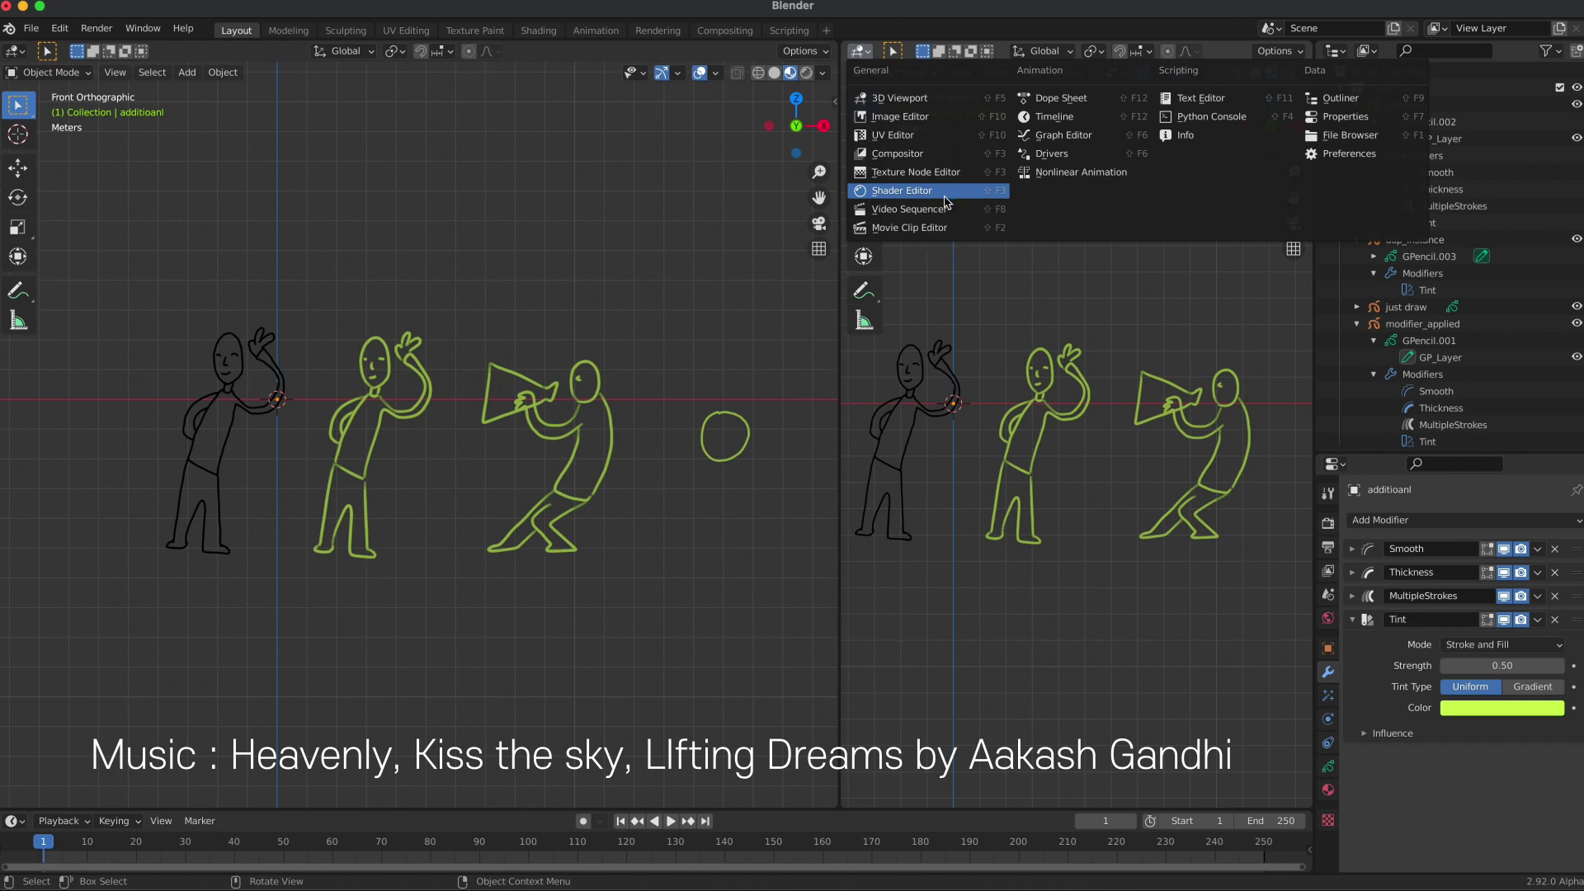
left_click(949, 201)
mouse_move(1059, 420)
middle_mouse_down("ctrl")
mouse_move(1059, 393)
mouse_move(1064, 412)
middle_mouse_up("ctrl")
scroll(1109, 404, "up", 3)
scroll(1070, 409, "down", 3)
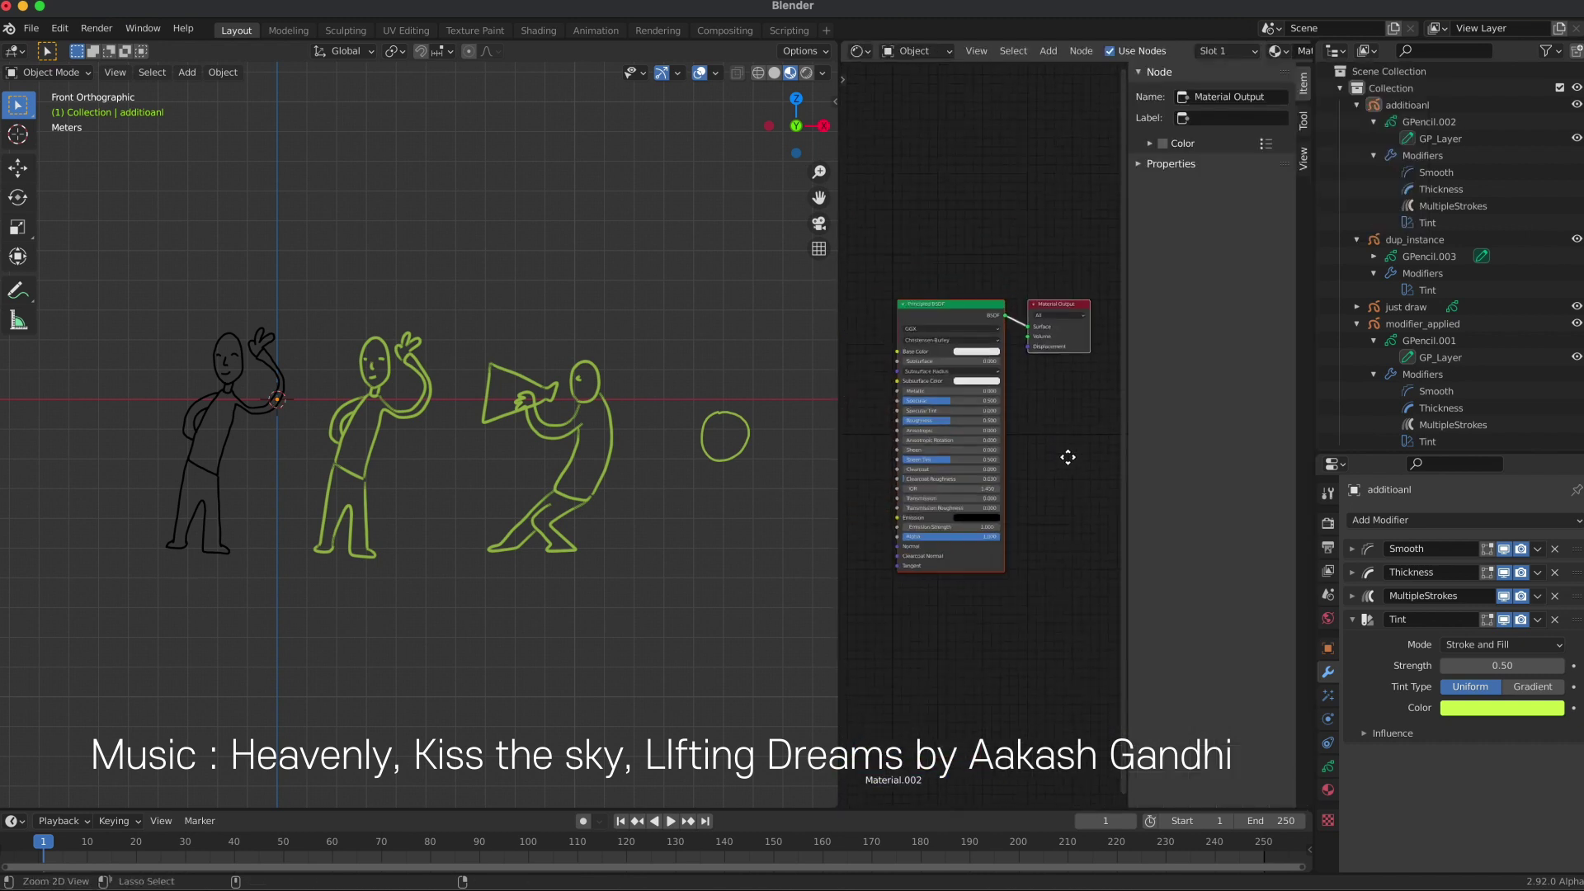
left_click(860, 51)
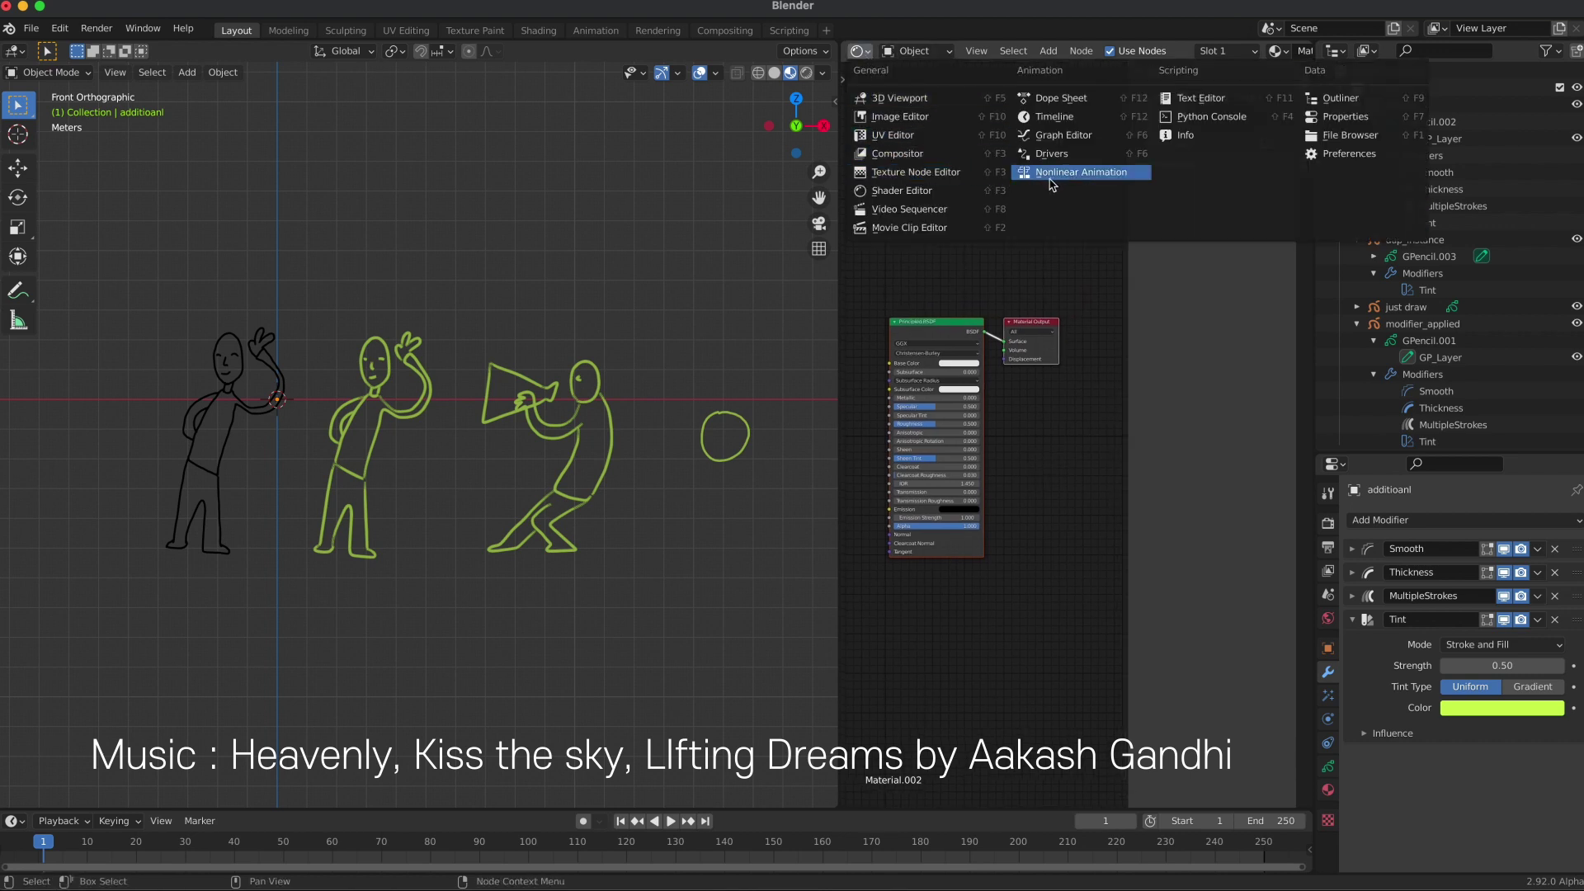
left_click(1357, 119)
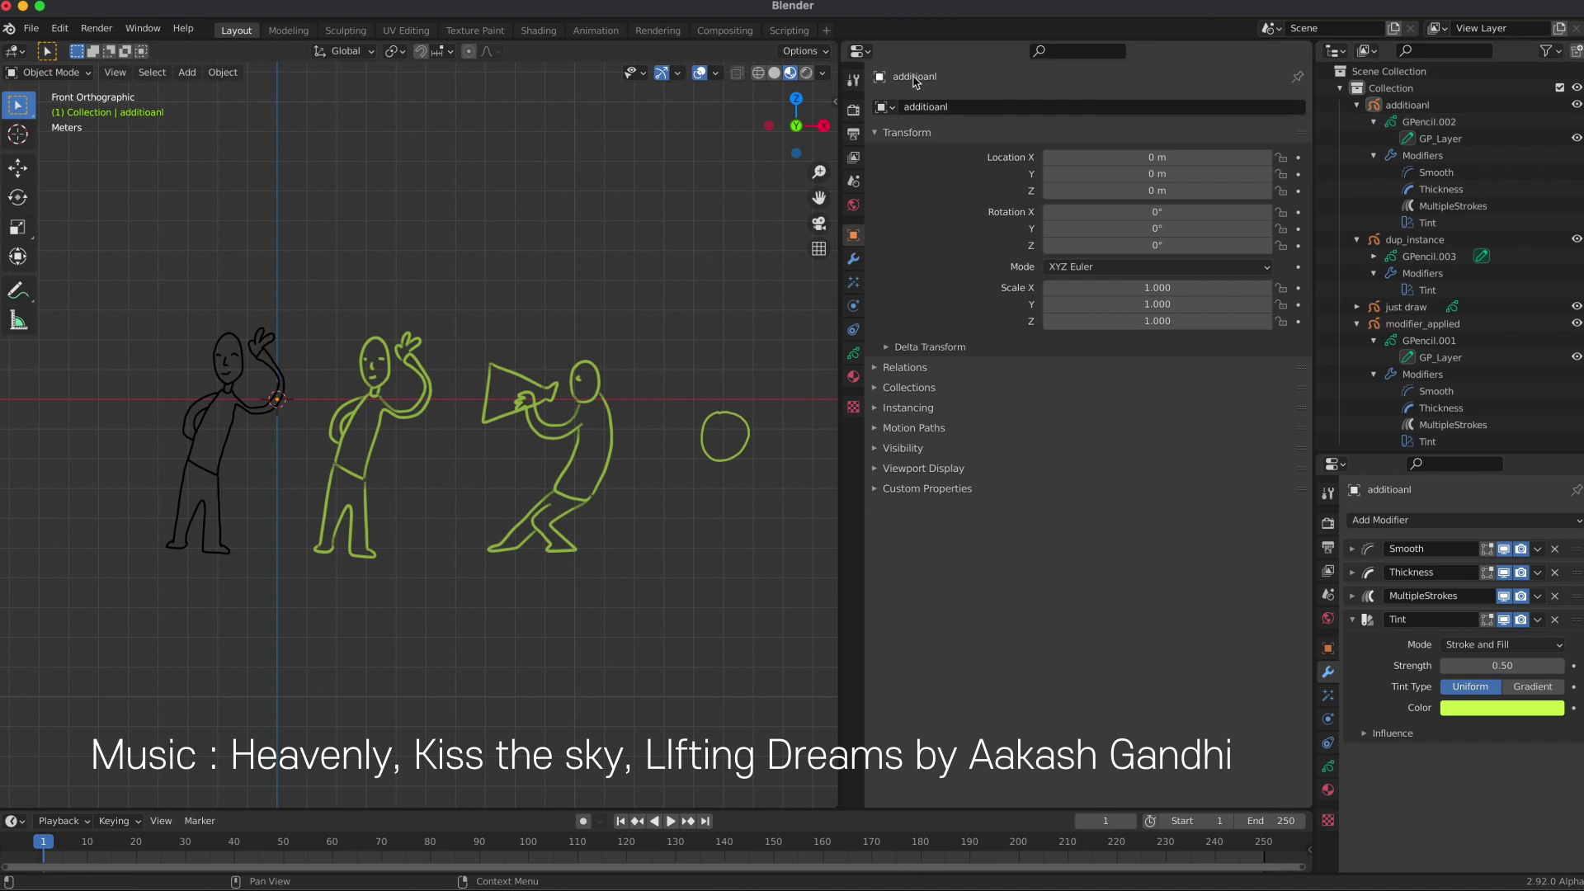
Make the split area an Outliner, expand dup_instance's Tint modifier, and collapse modifier_applied's panels.
left_click(860, 51)
left_click(1188, 102)
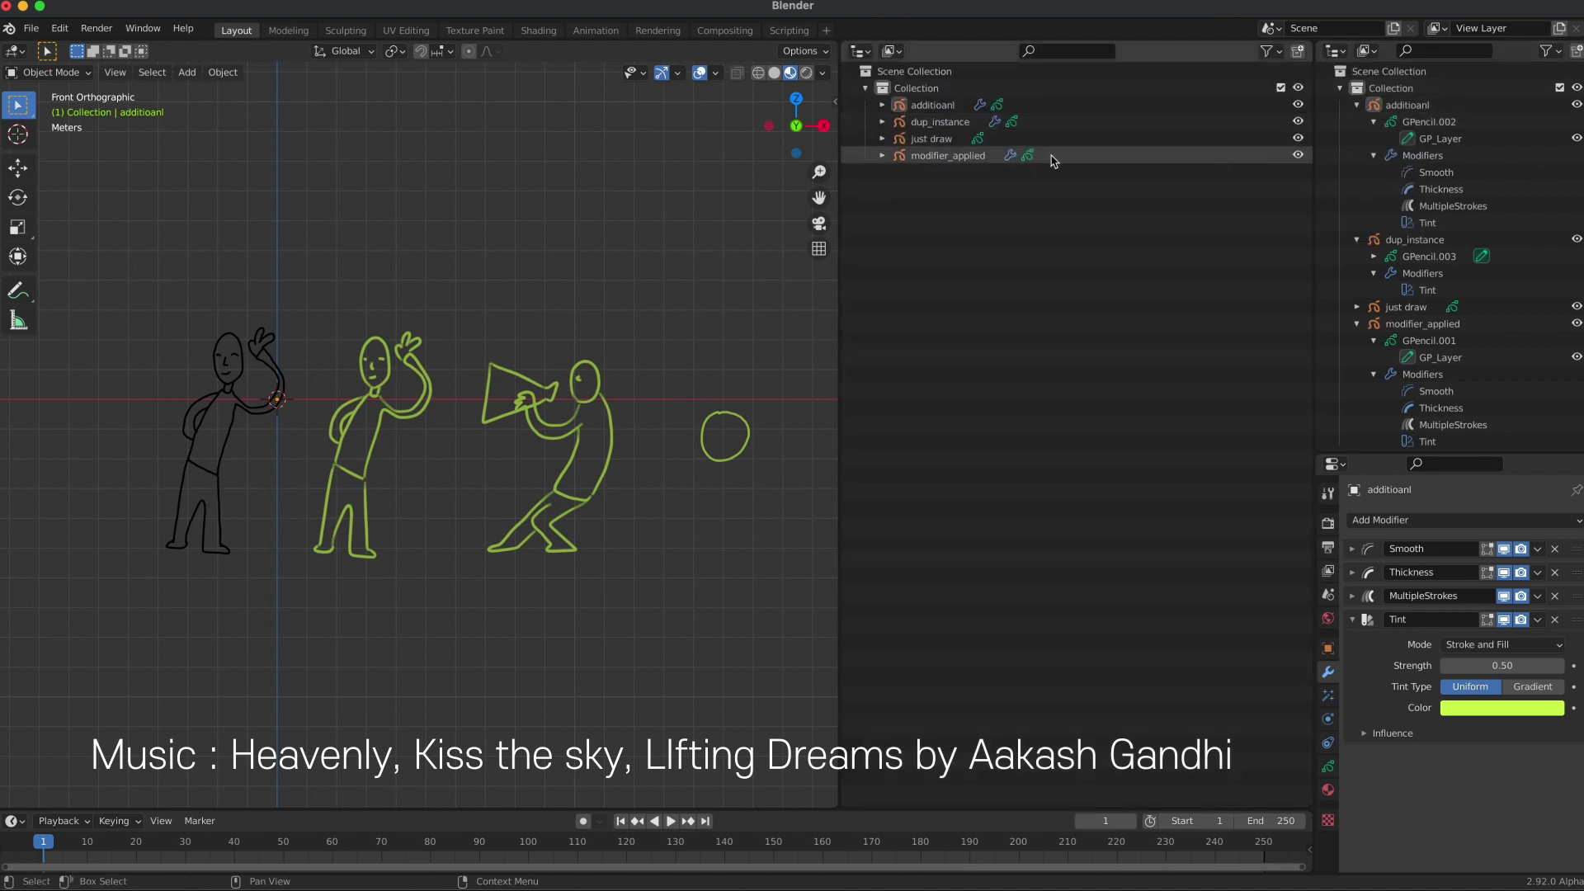
left_click(882, 122)
left_click(899, 155)
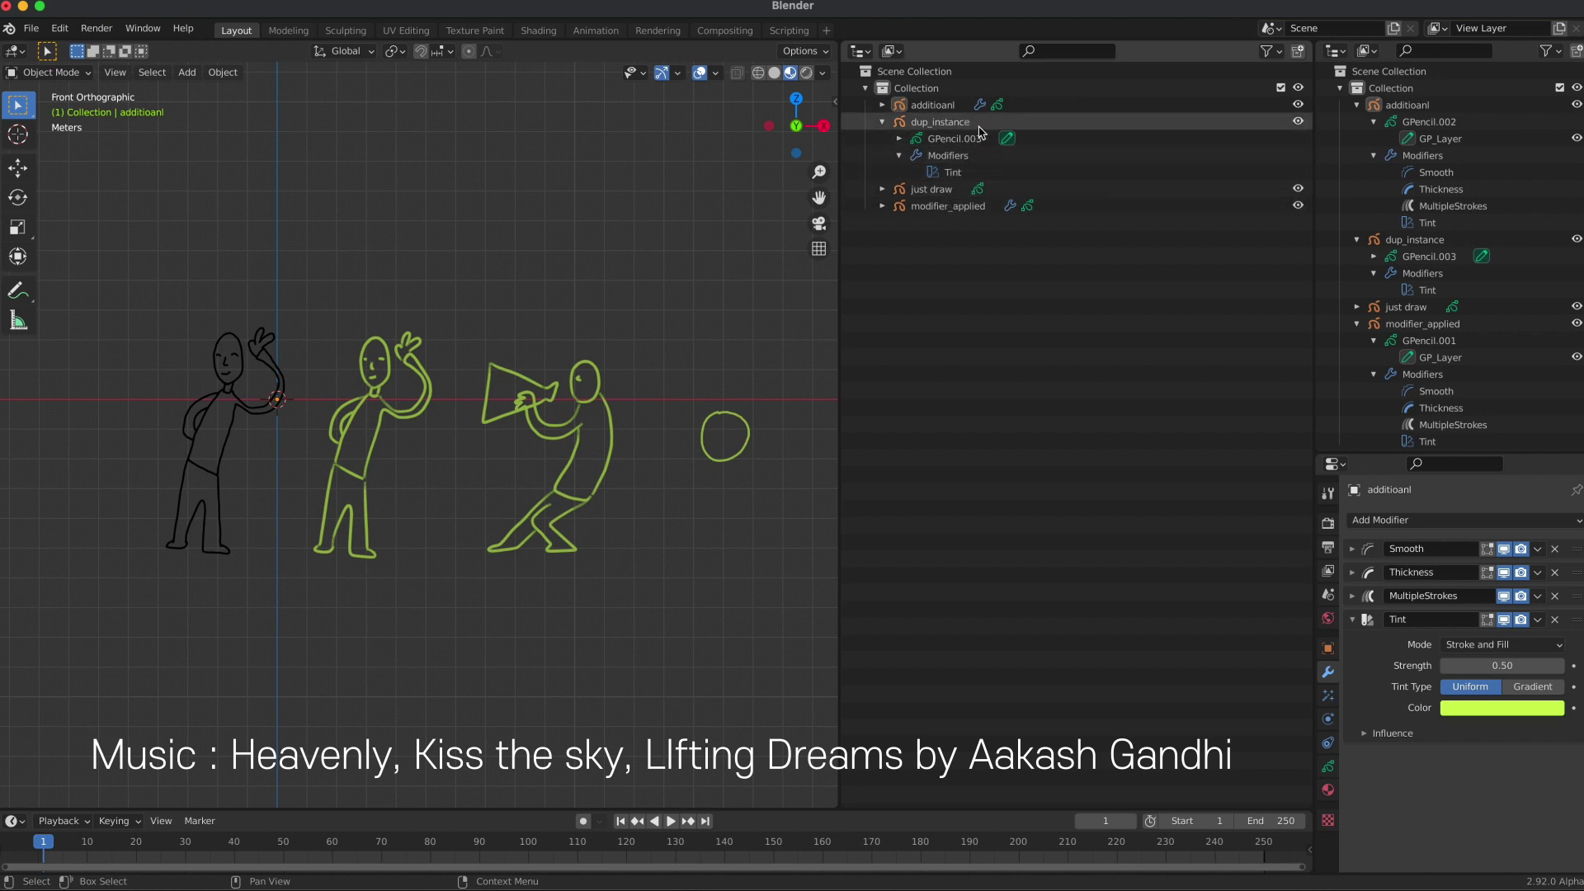
left_click(948, 206)
left_click(1353, 548)
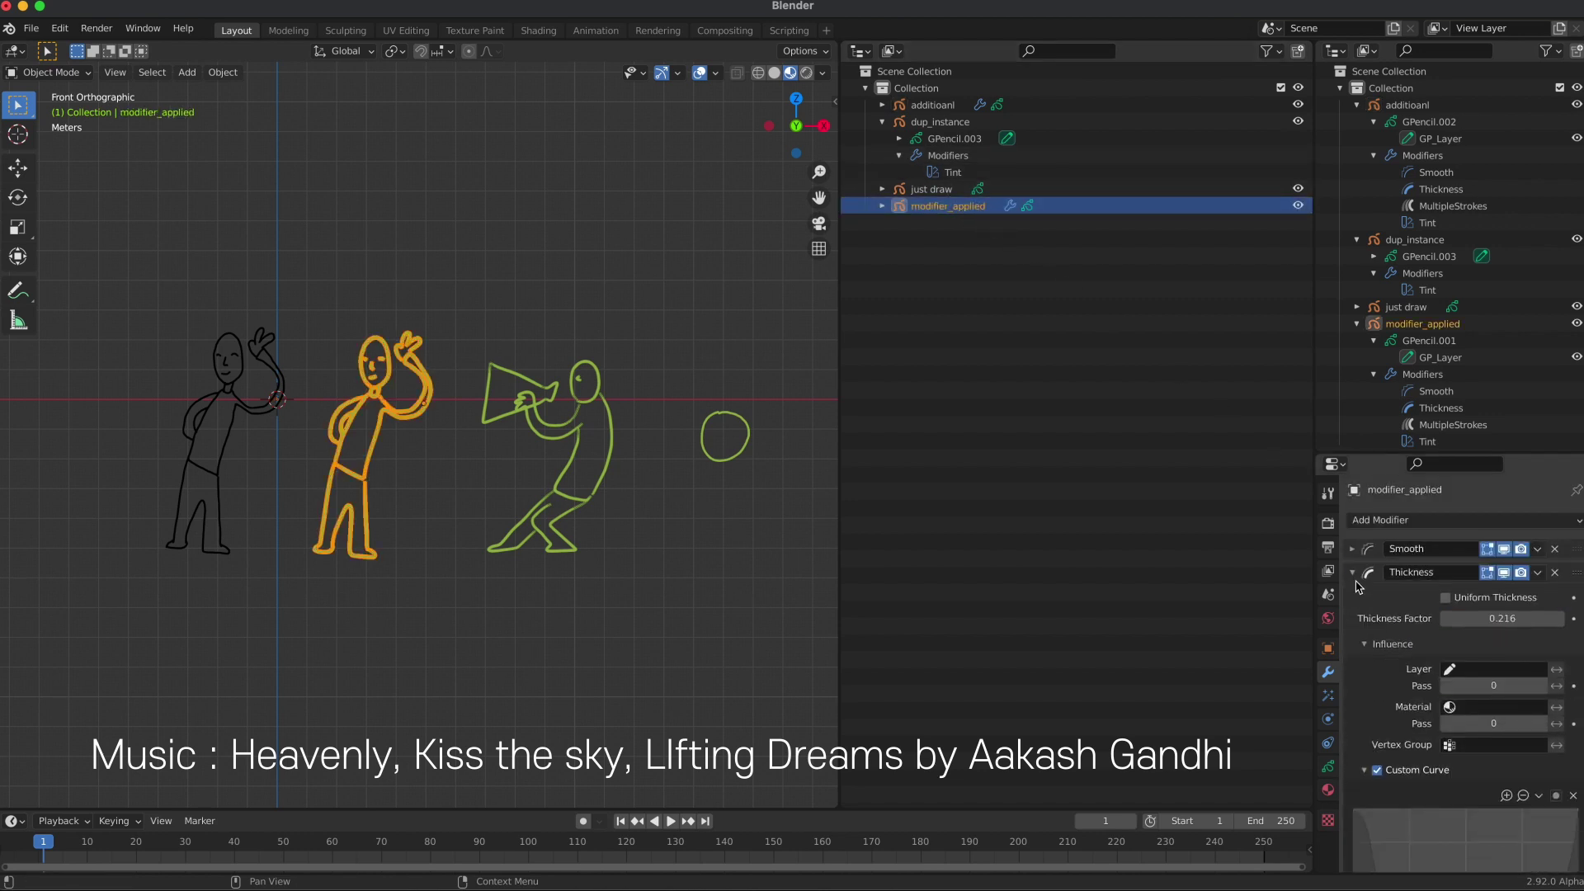
Add a second Thickness modifier to modifier_applied using Uniform Thickness of 370.
left_click(1353, 620)
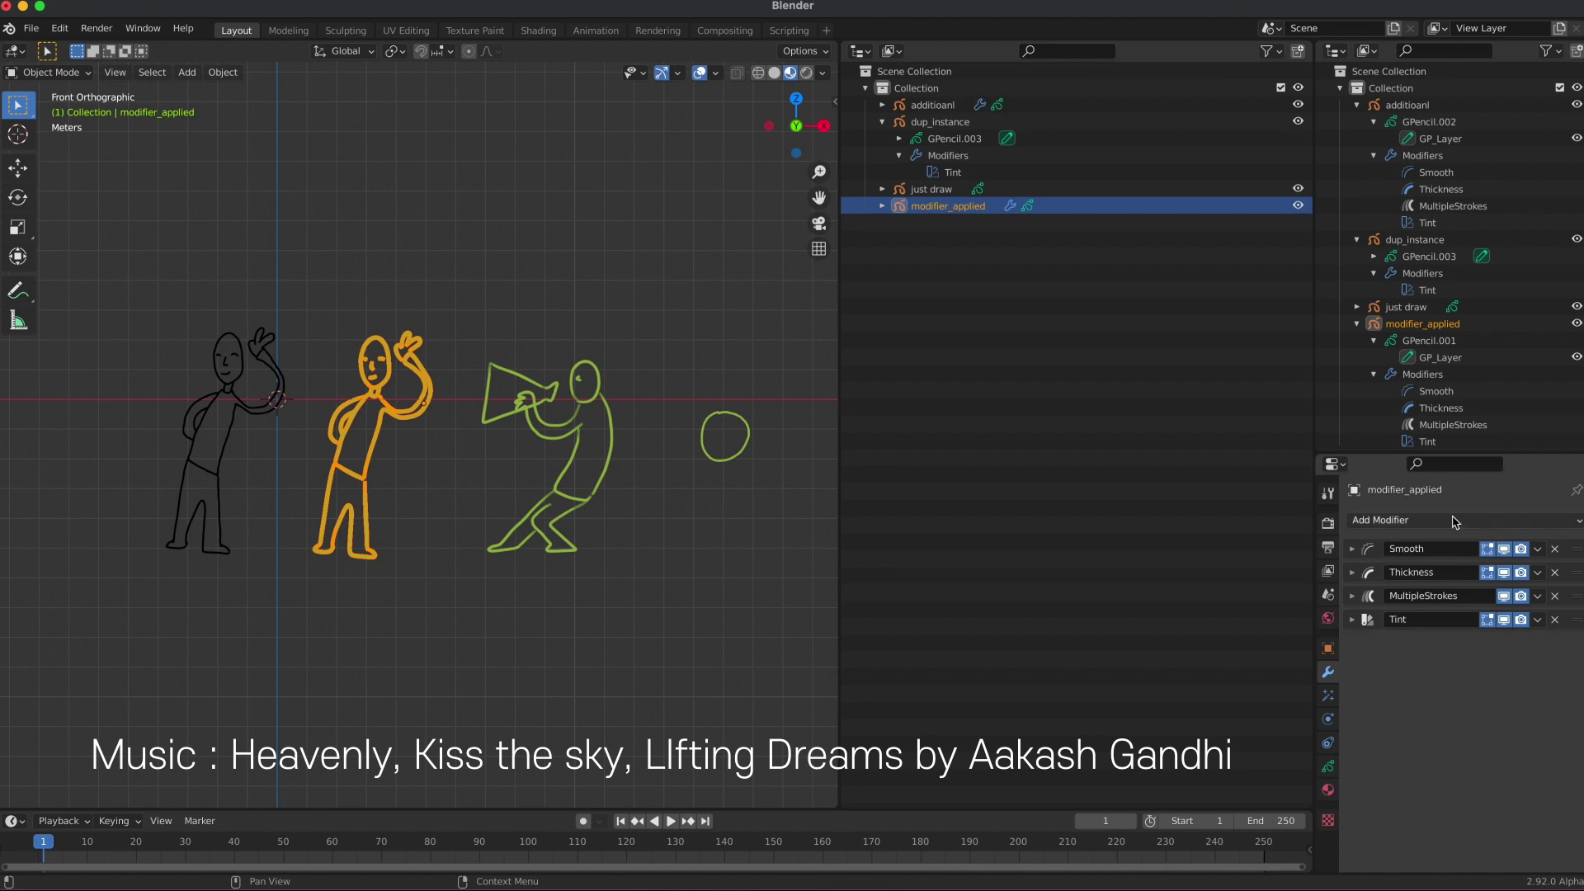
left_click(1464, 521)
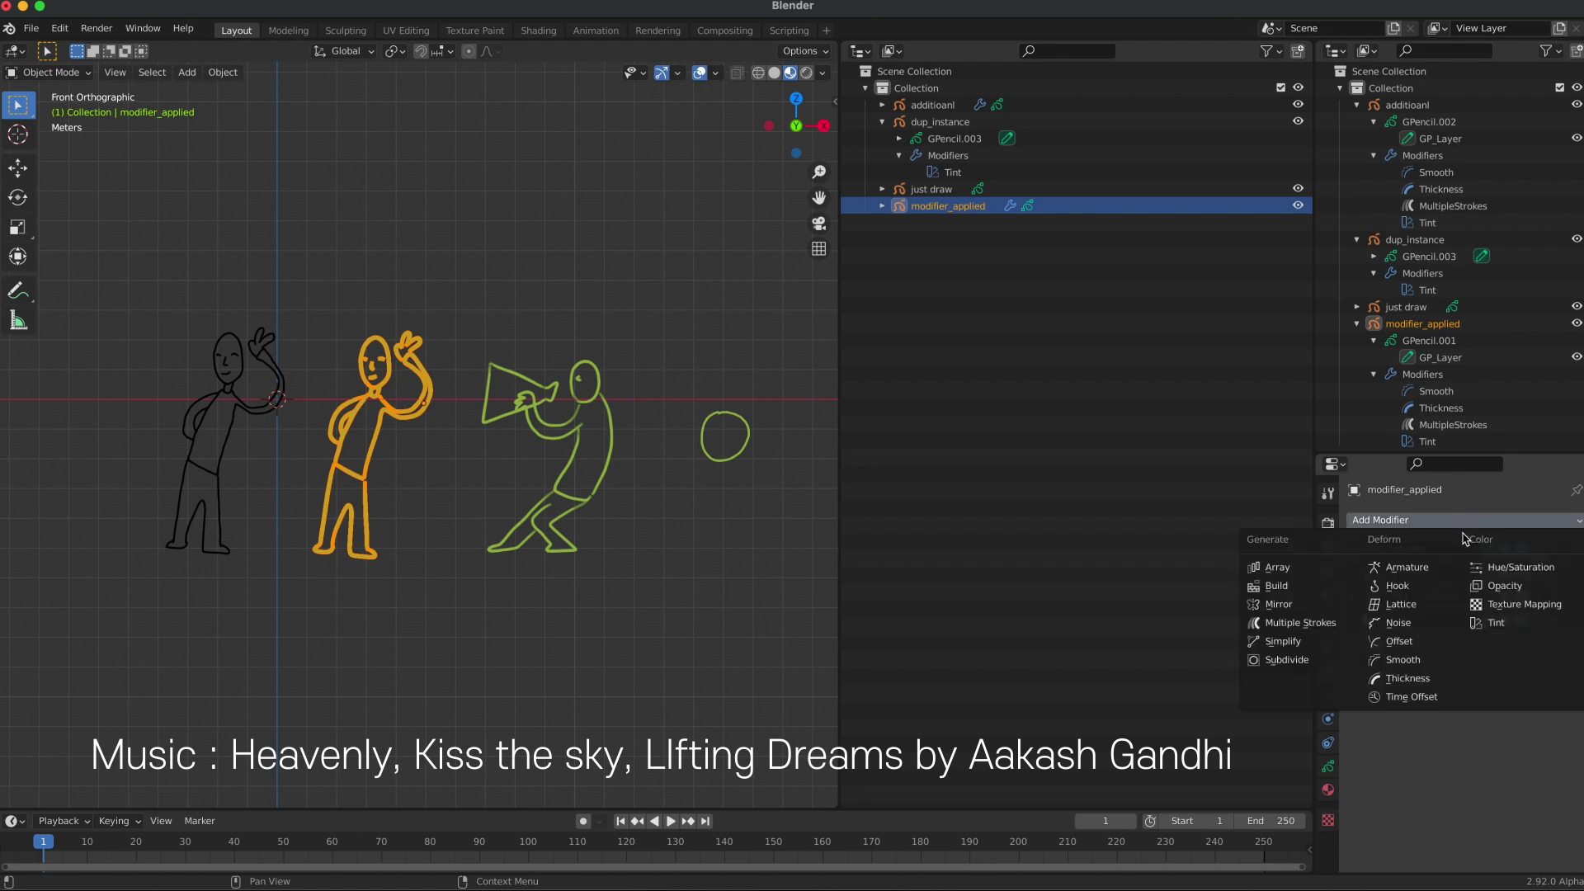
left_click(1436, 687)
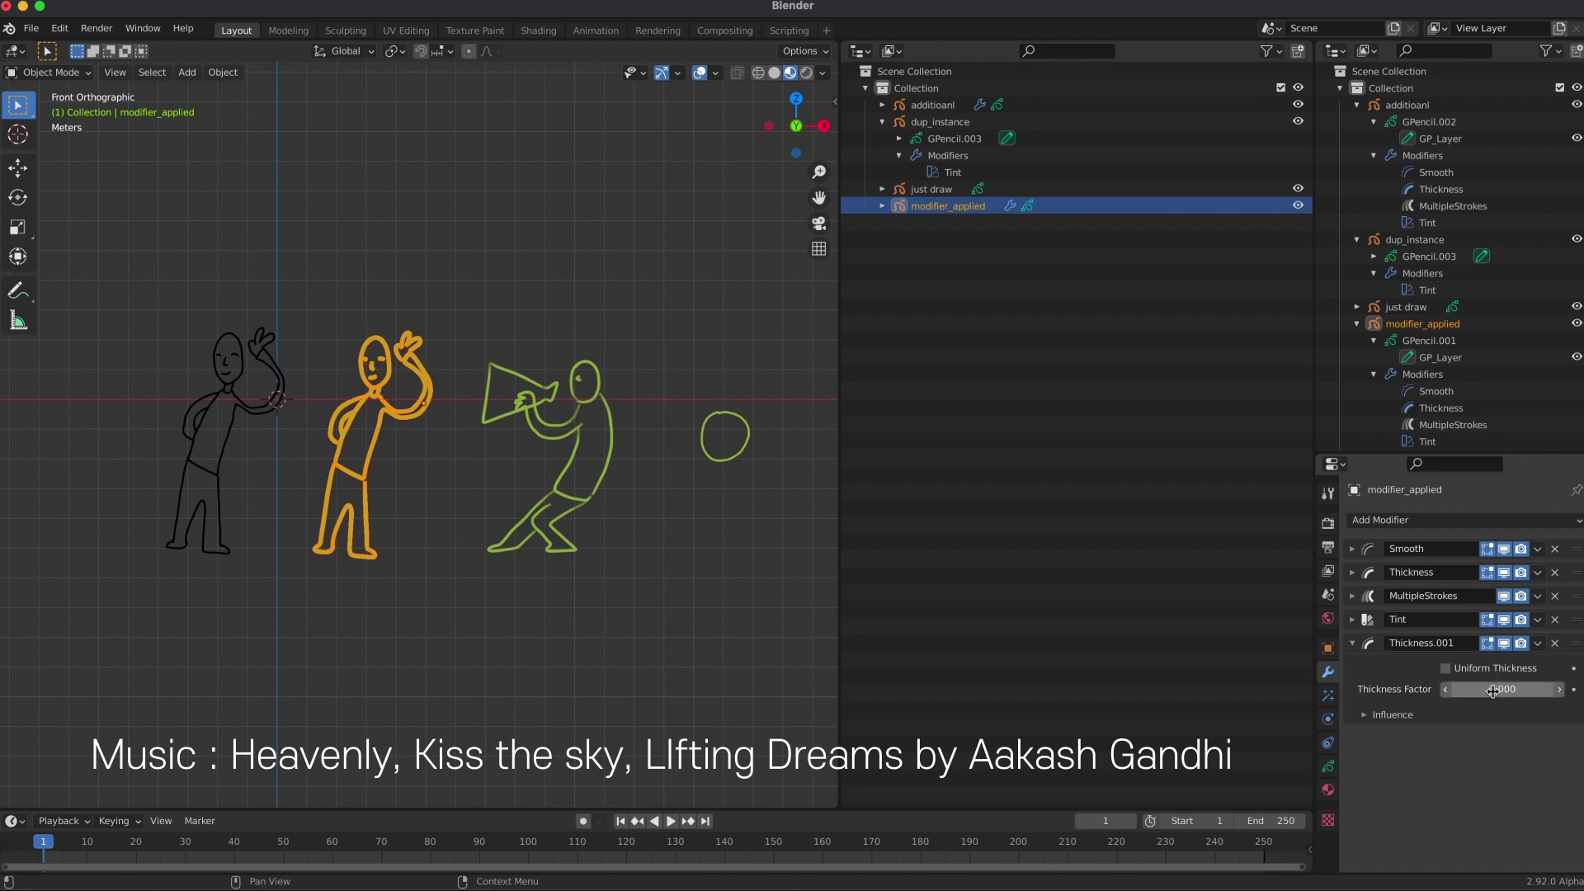
mouse_move(1484, 689)
left_mouse_down()
mouse_move(1550, 703)
mouse_move(1551, 689)
left_mouse_up()
left_click(1445, 668)
left_click(677, 519)
Rename Thickness.001 to 'Very Thick' and expand modifier_applied's Modifiers in the second outliner.
scroll(640, 519, "up", 1)
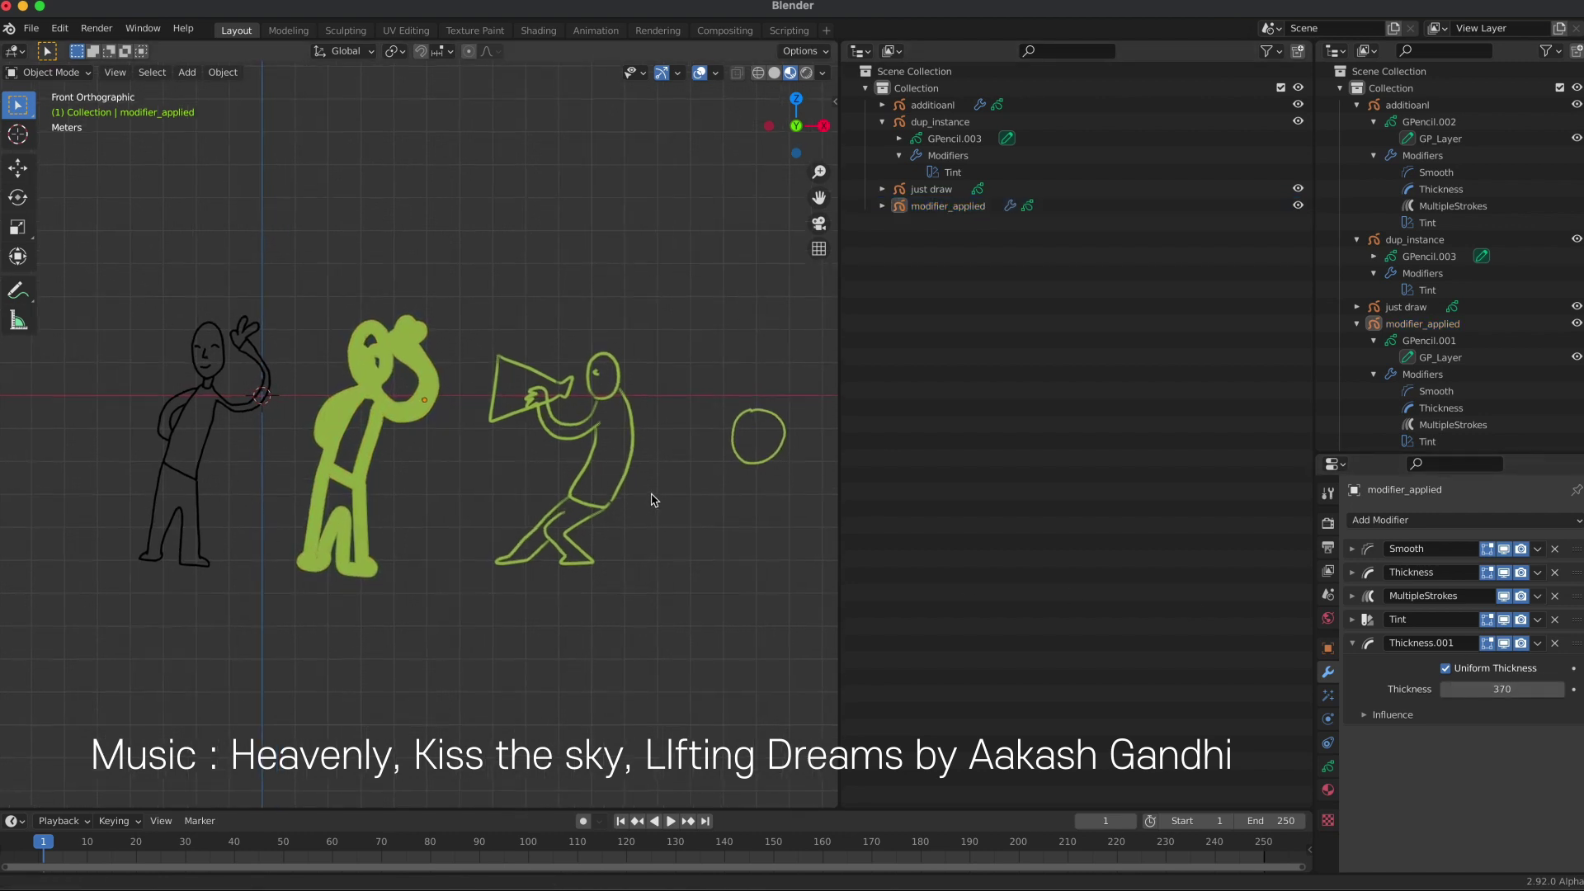
double_click(1420, 643)
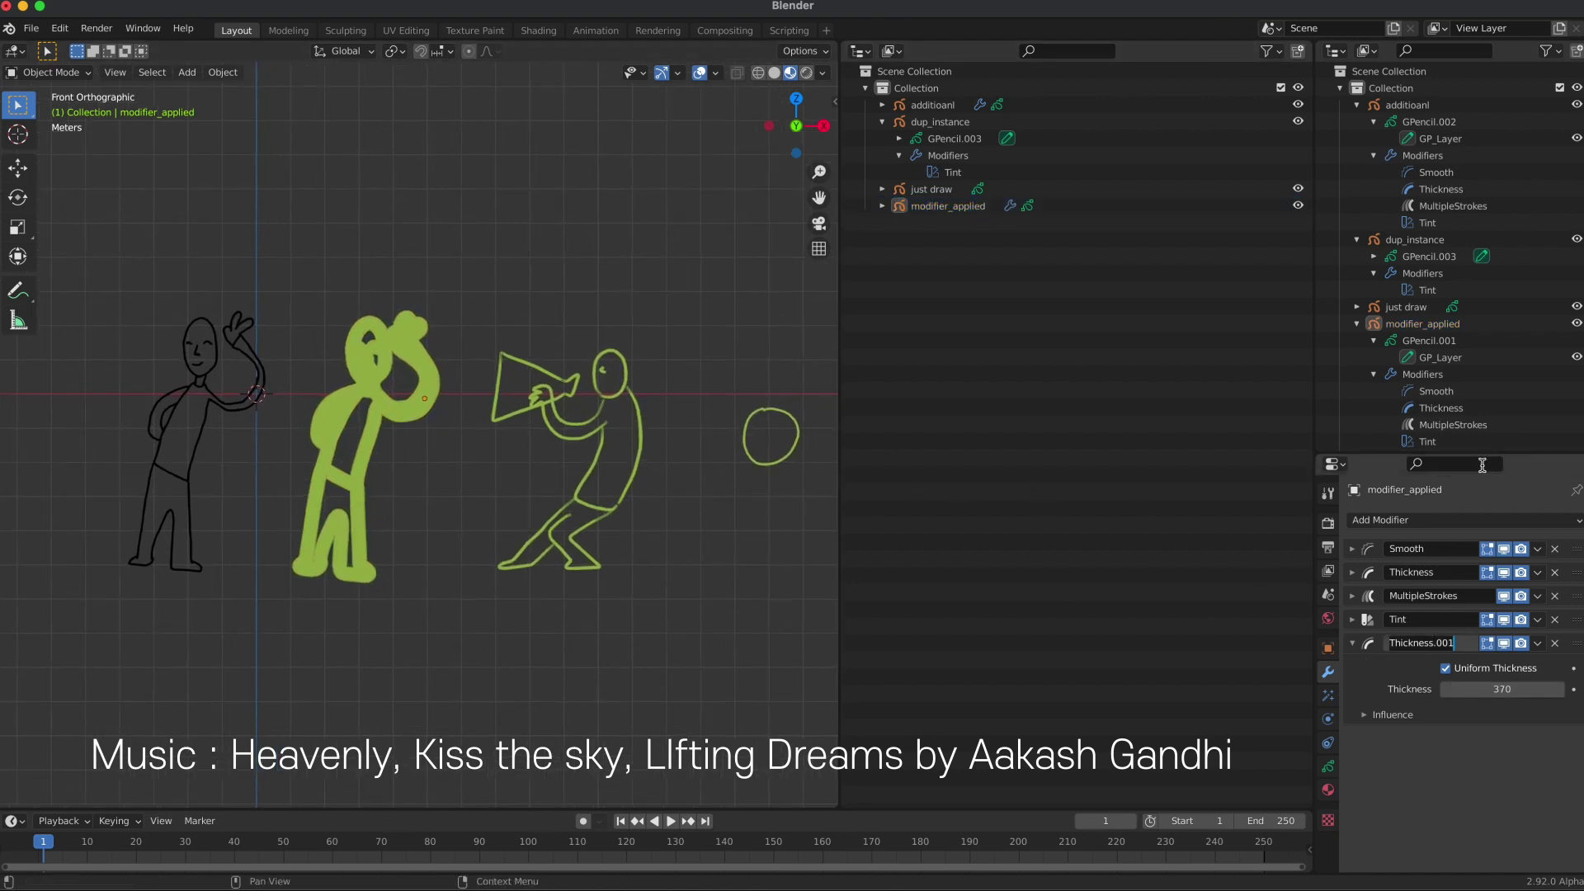
type("V")
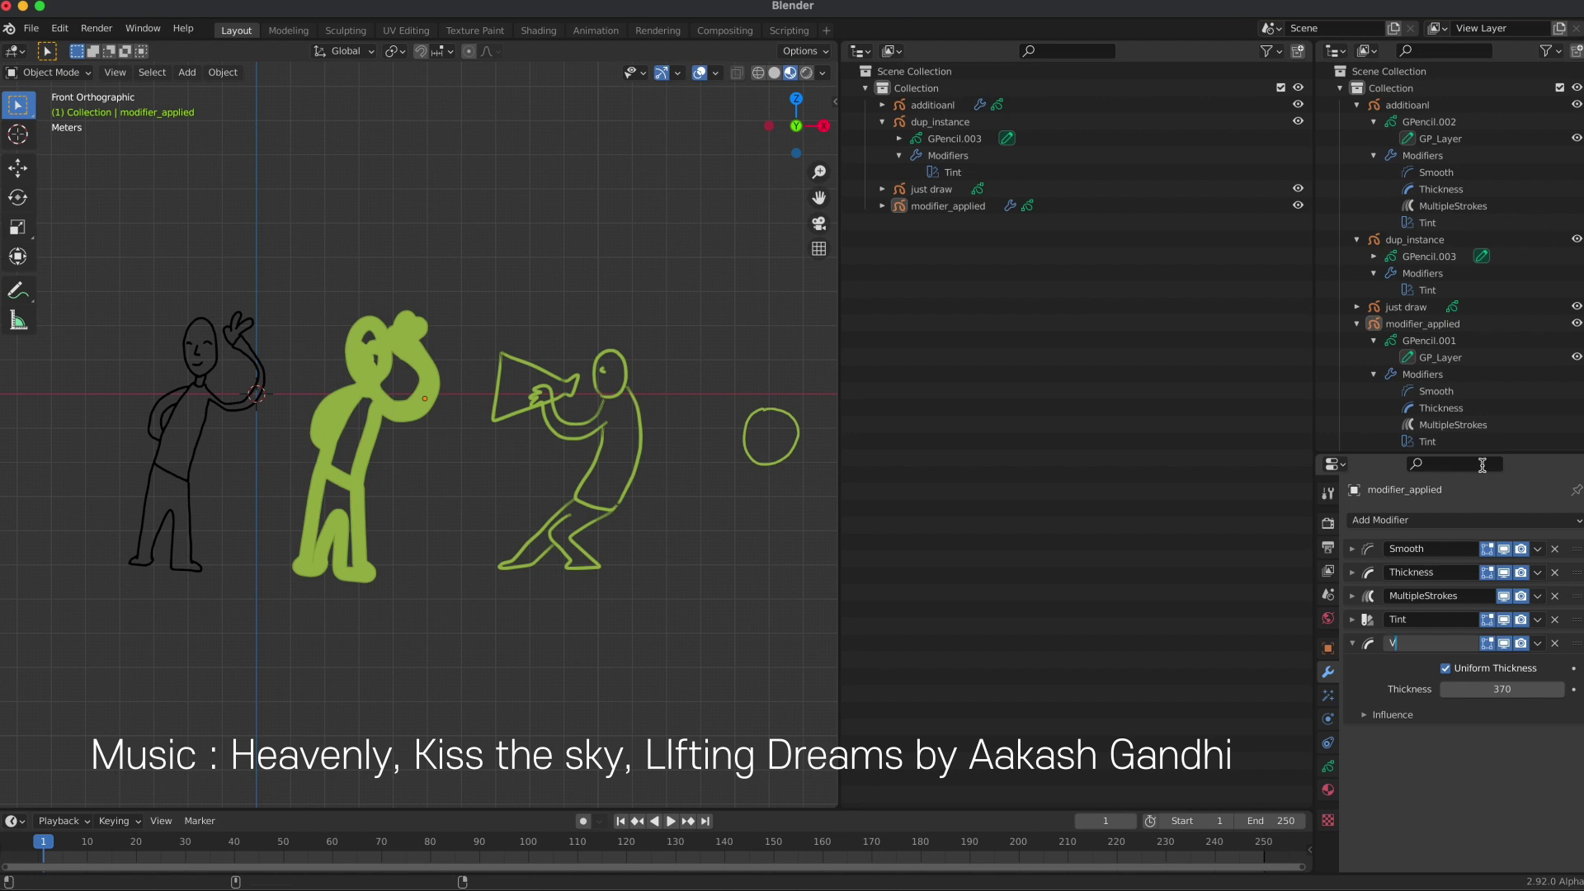
type("ery Thick")
key("Return")
left_click(881, 208)
left_click(899, 239)
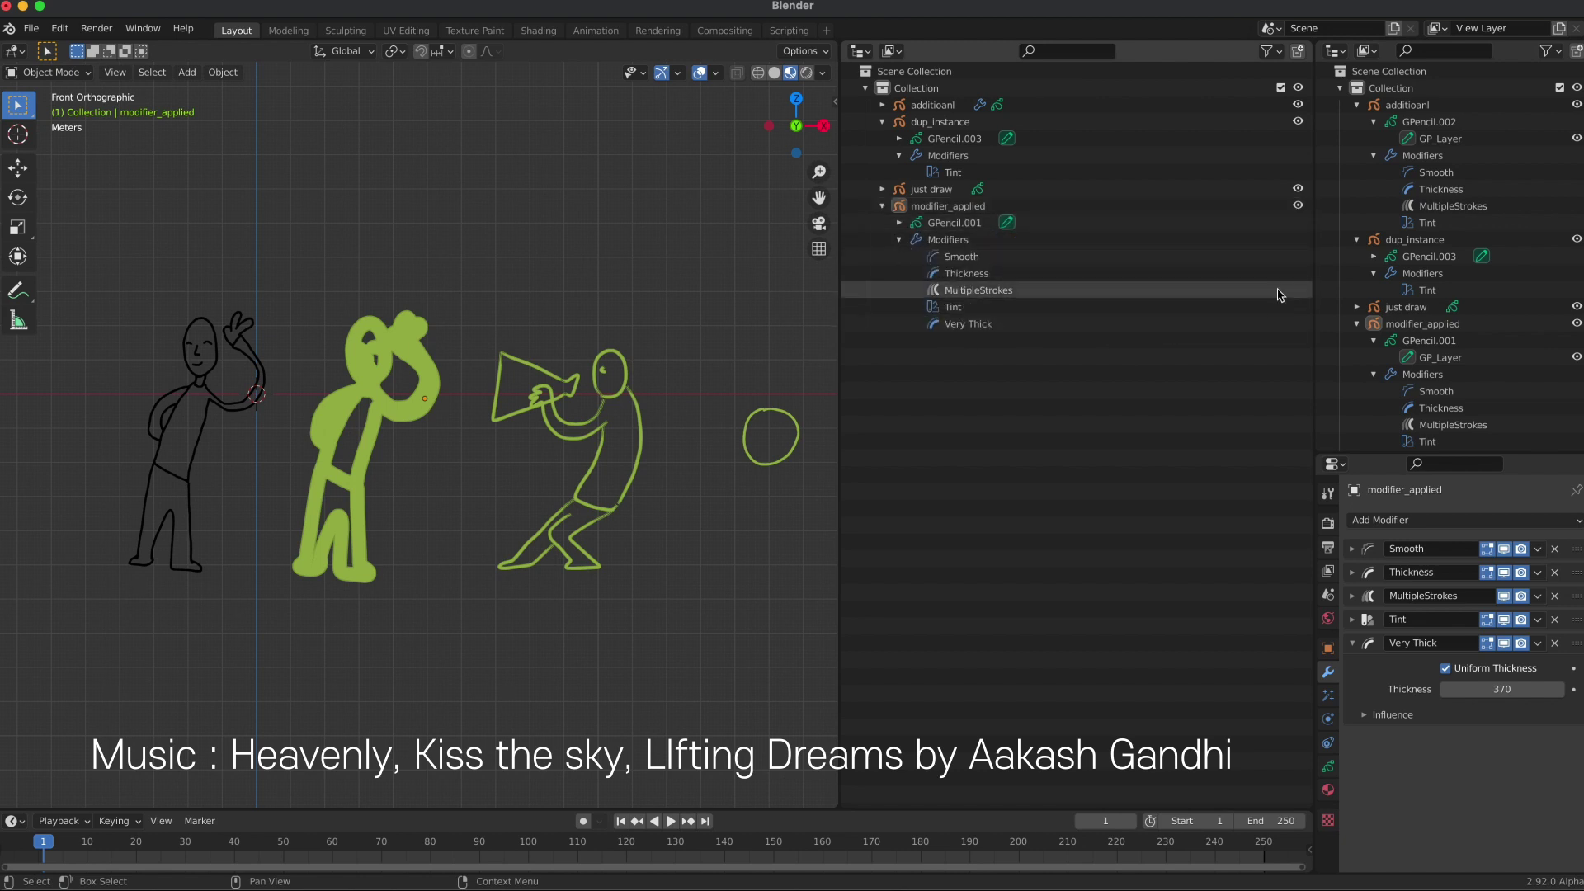
Resize the outliner areas and toggle viewport visibility of dup_instance's circle and additioanl.
left_click_drag(1315, 270, 1181, 270)
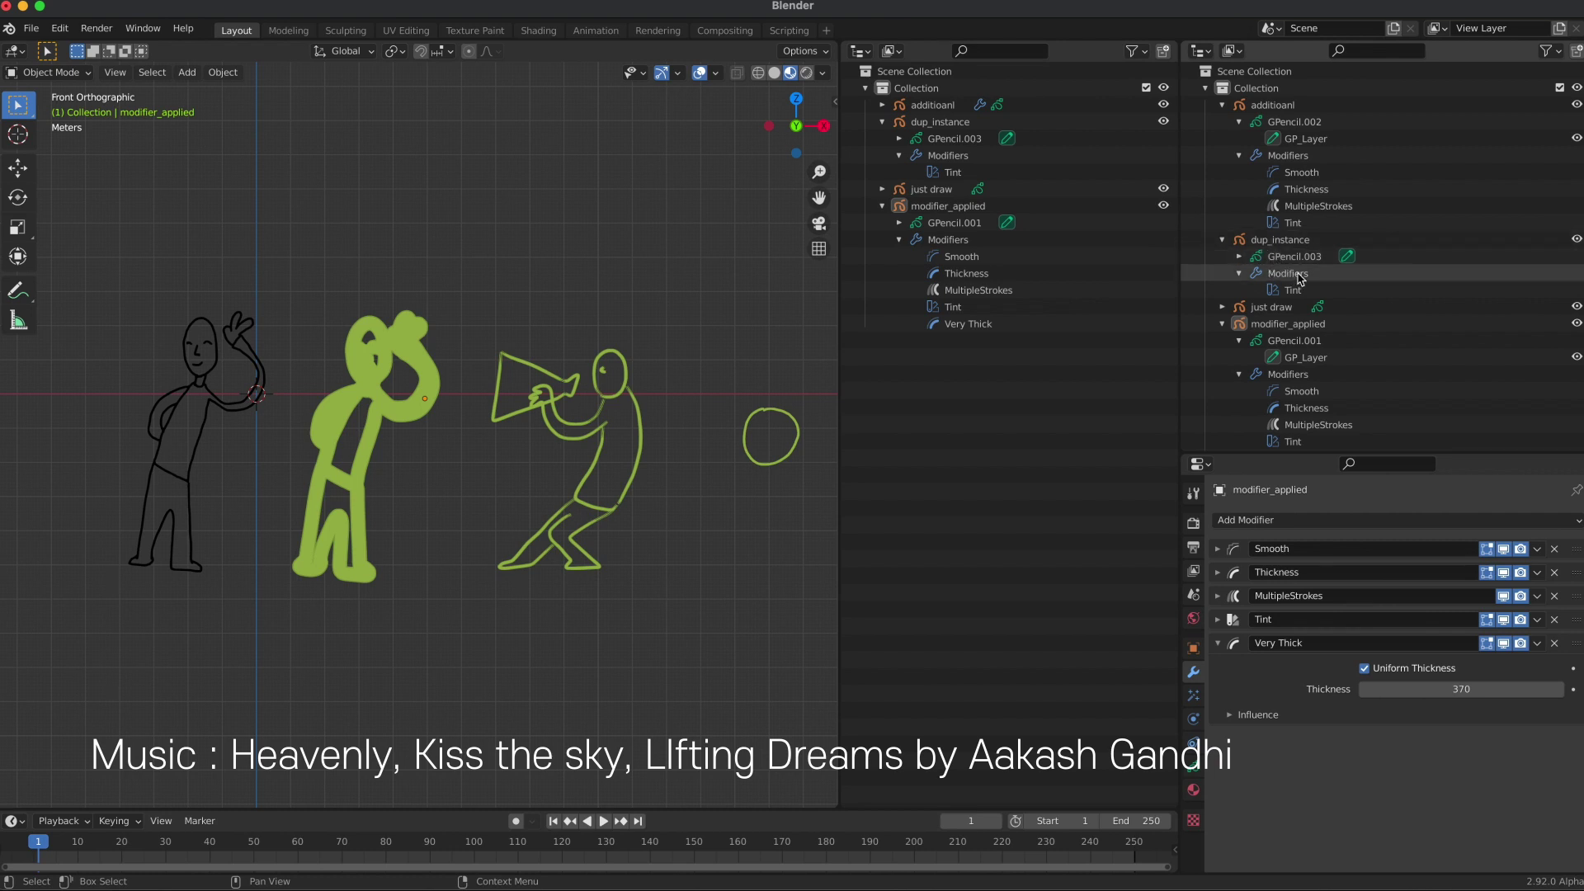
left_click(1576, 240)
left_click(1577, 106)
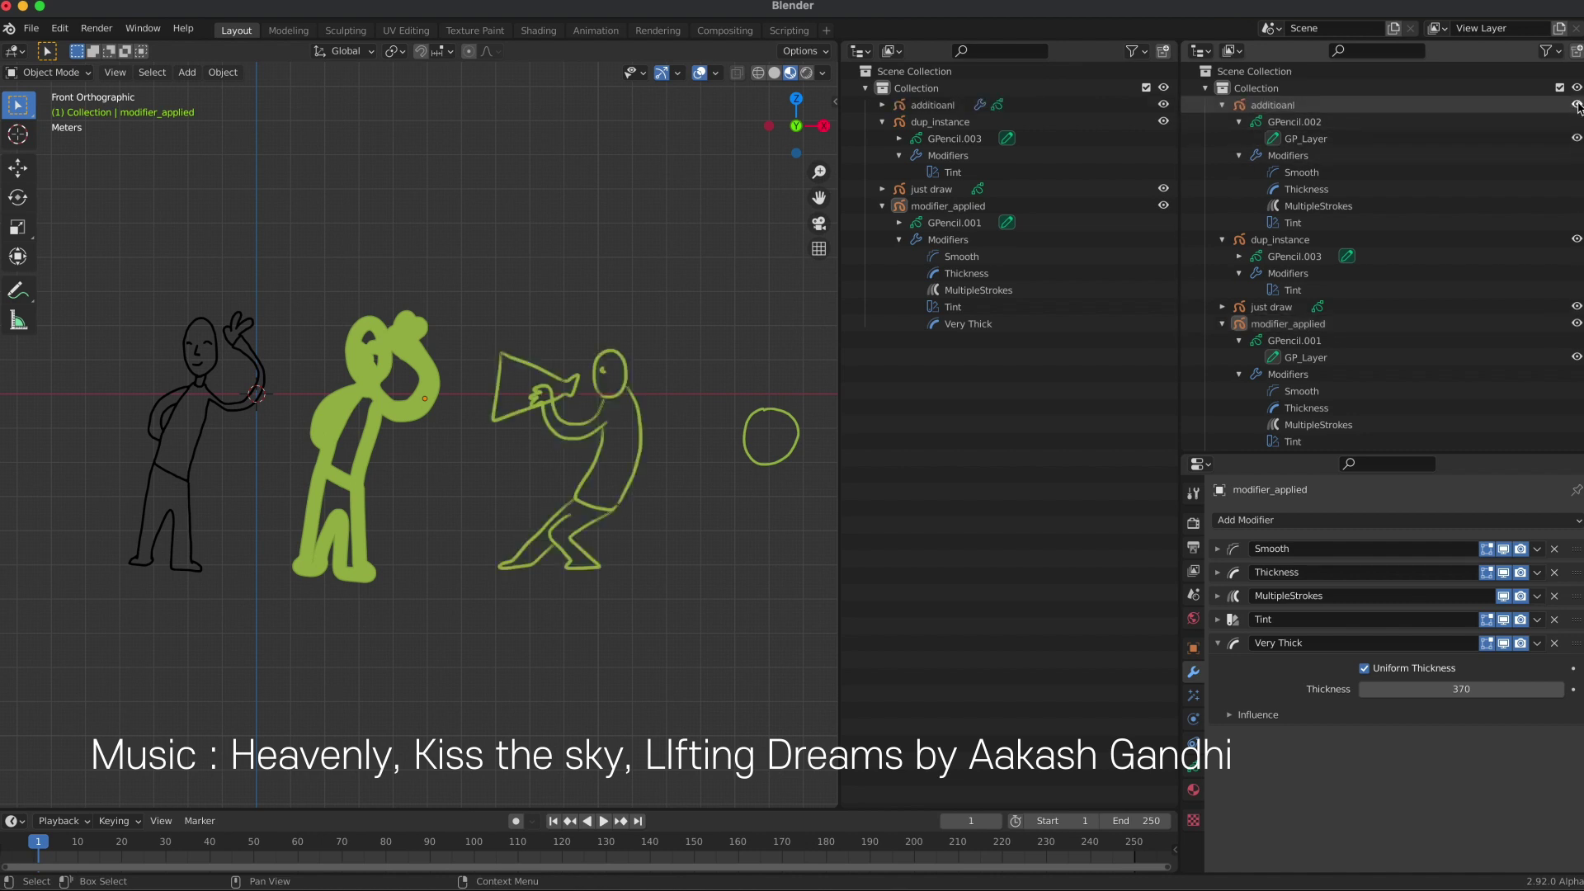
left_click(983, 325)
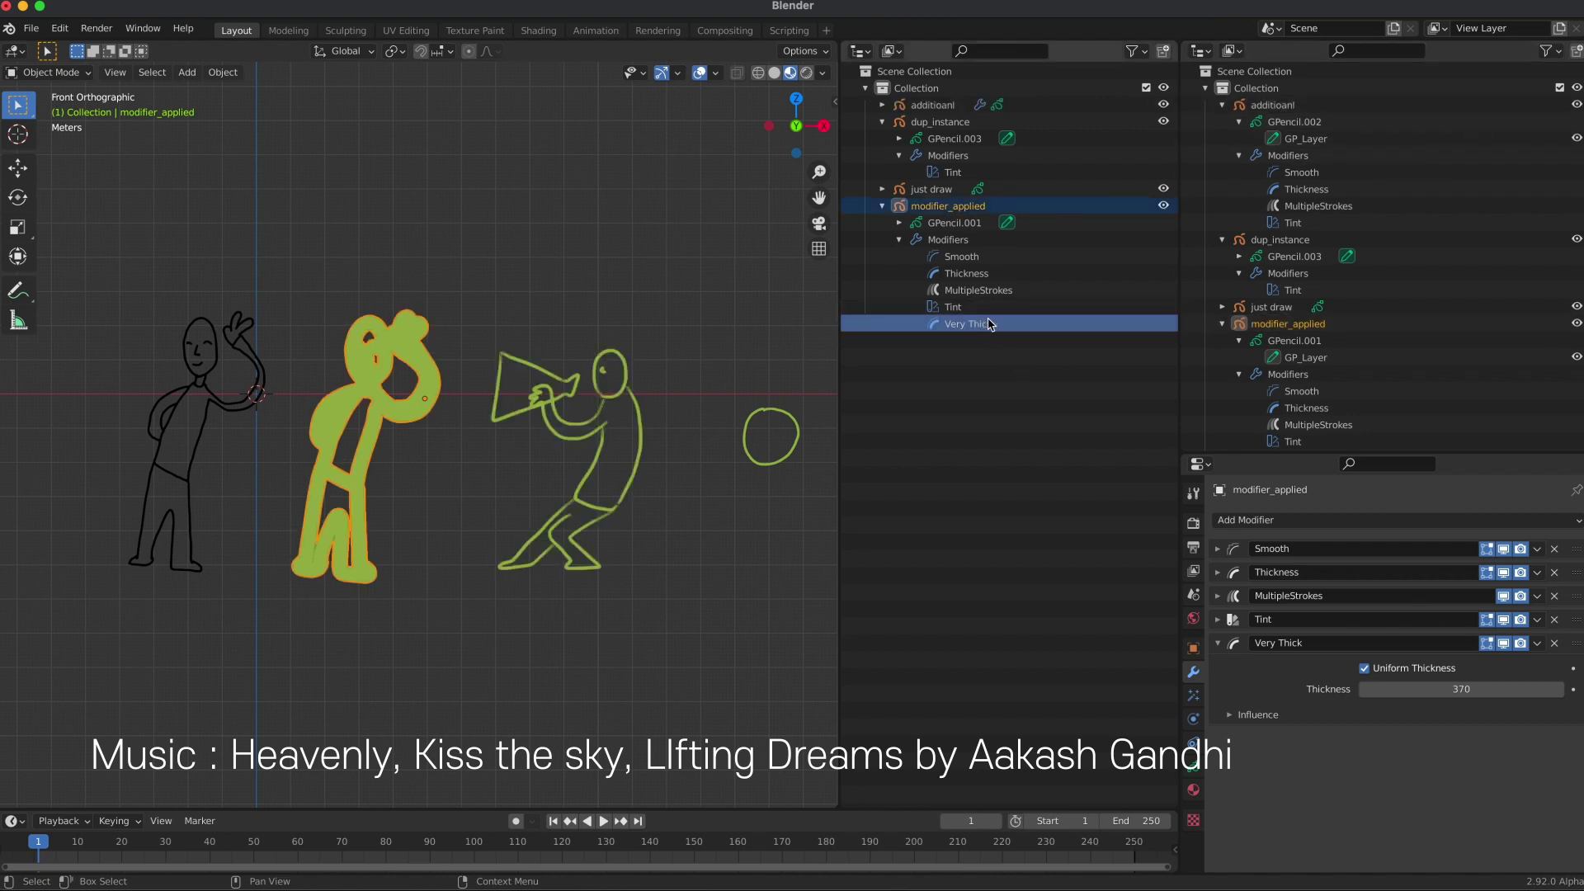
Drag Very Thick onto additioanl in the outliner to copy it, then undo.
left_click_drag(990, 324, 1008, 347)
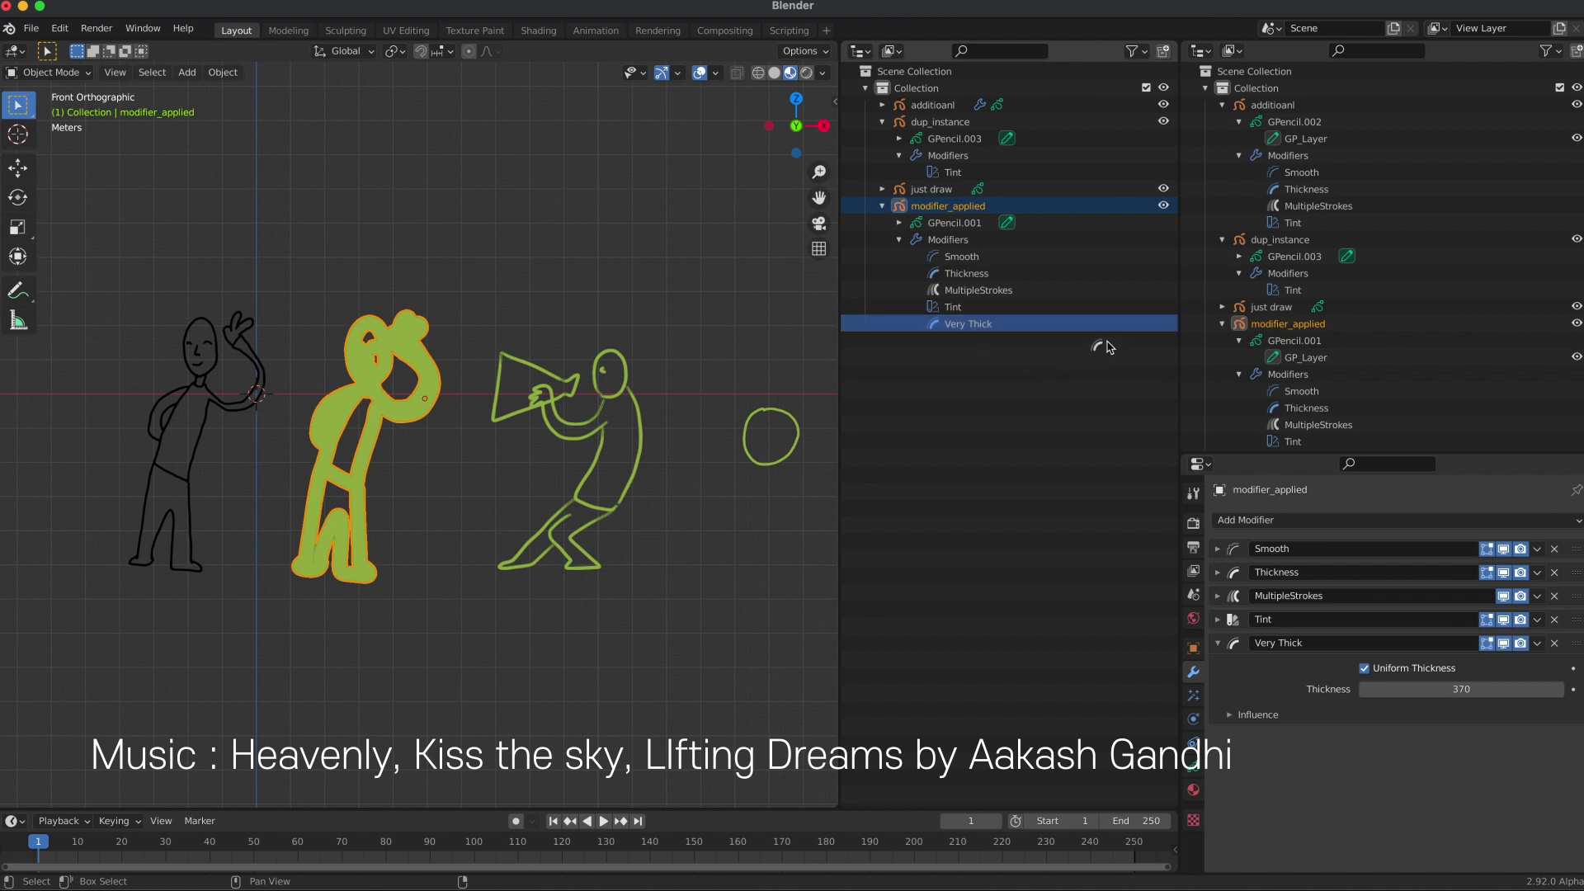
mouse_move(1106, 347)
left_mouse_down()
mouse_move(1291, 161)
mouse_move(1298, 111)
left_mouse_up()
left_click(1036, 462)
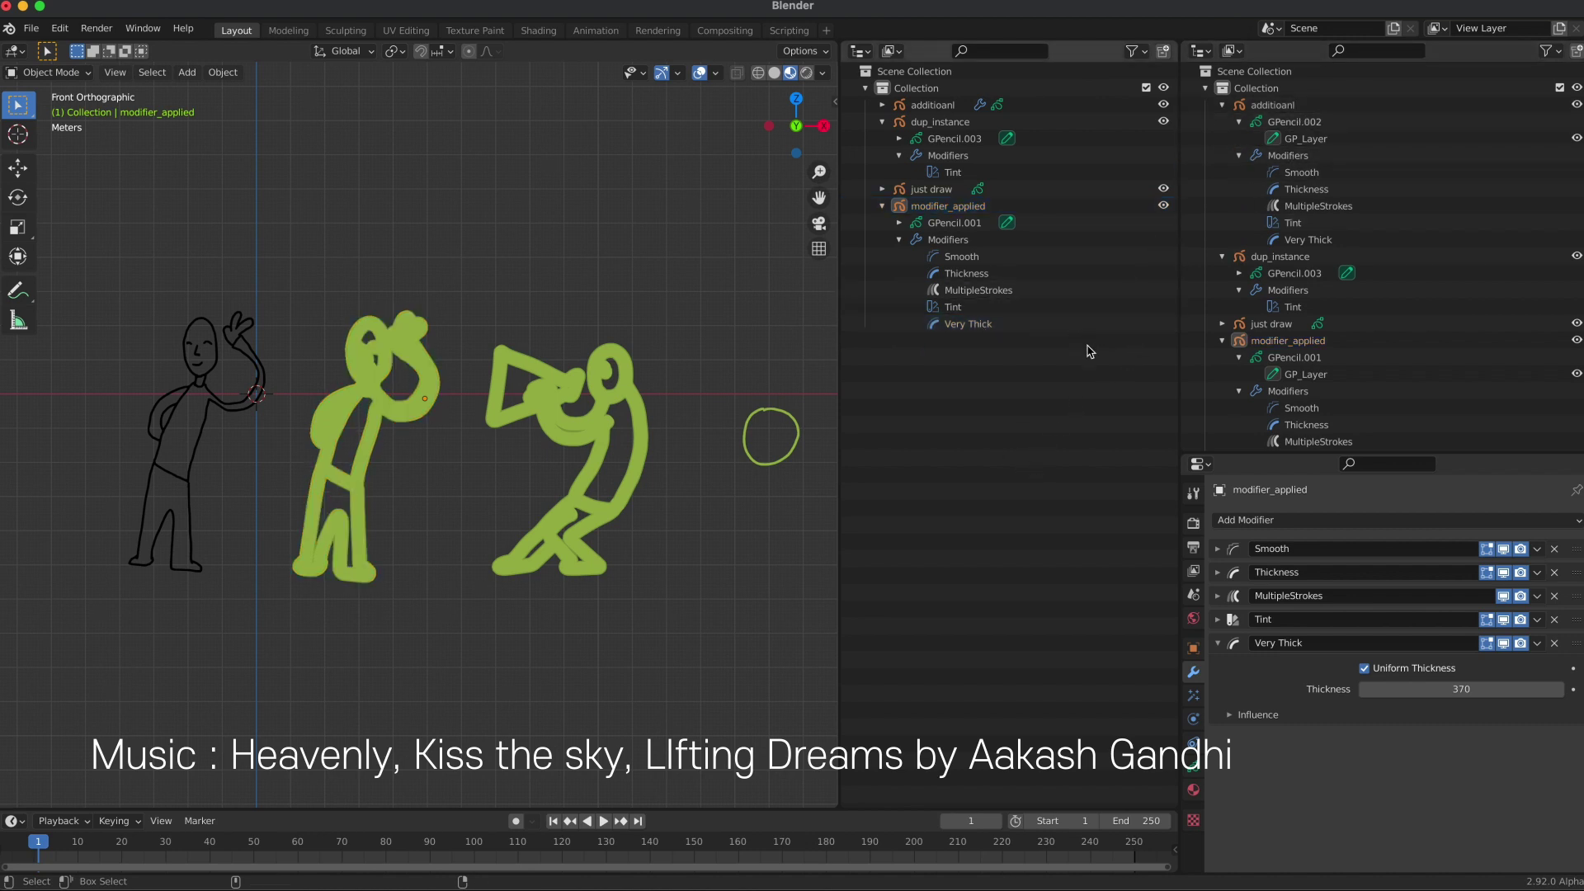
key("ctrl+z")
key("ctrl+z")
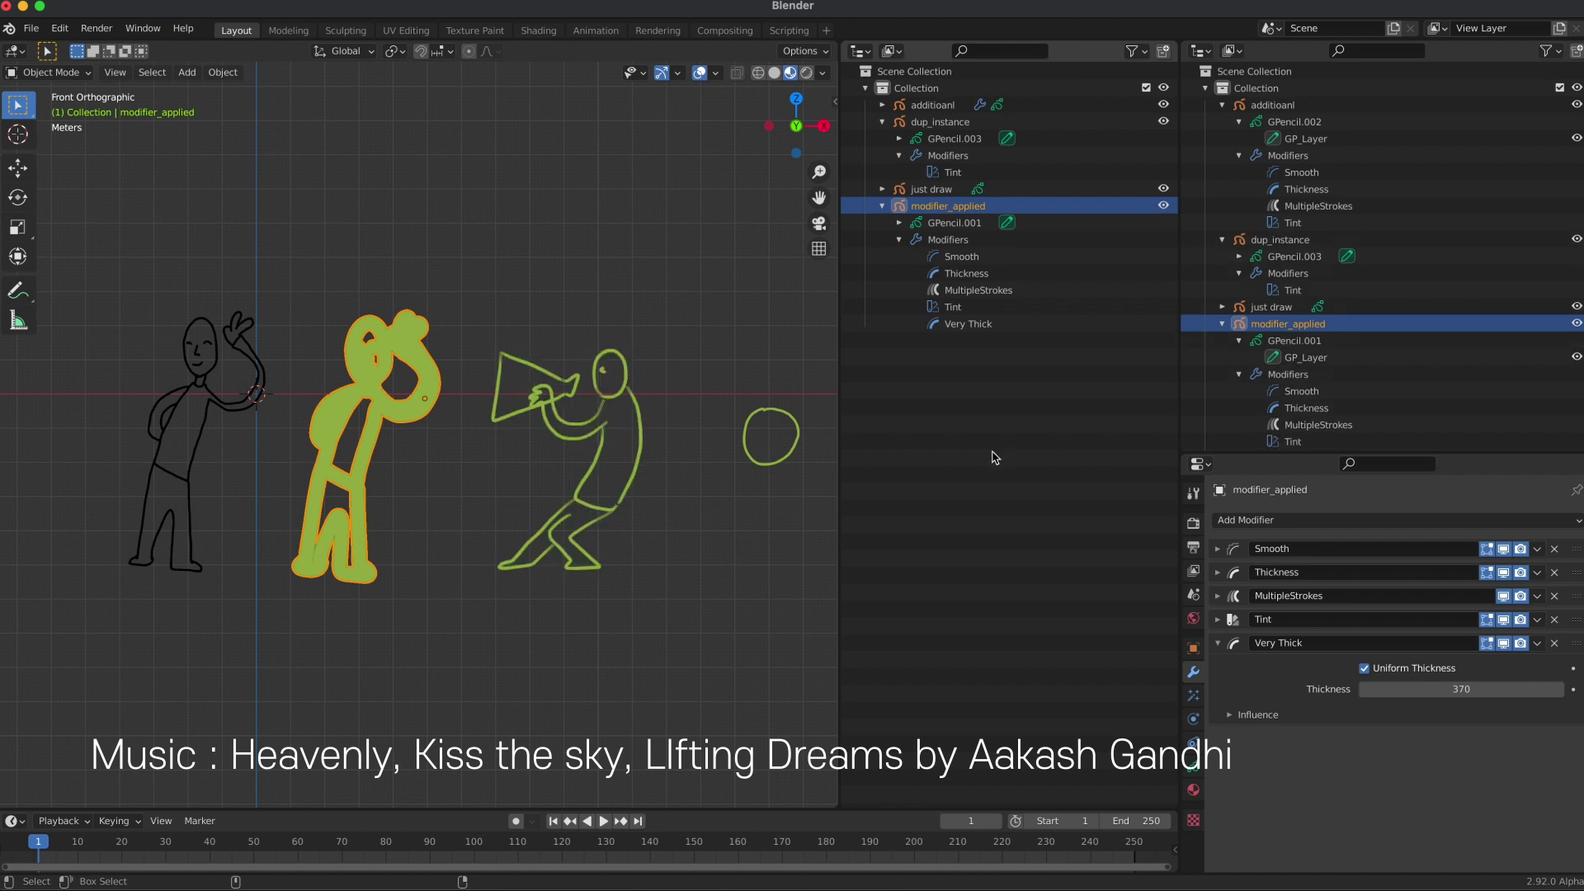
Copy Very Thick onto the megaphone figure again, then undo back to thin strokes.
left_click(992, 327)
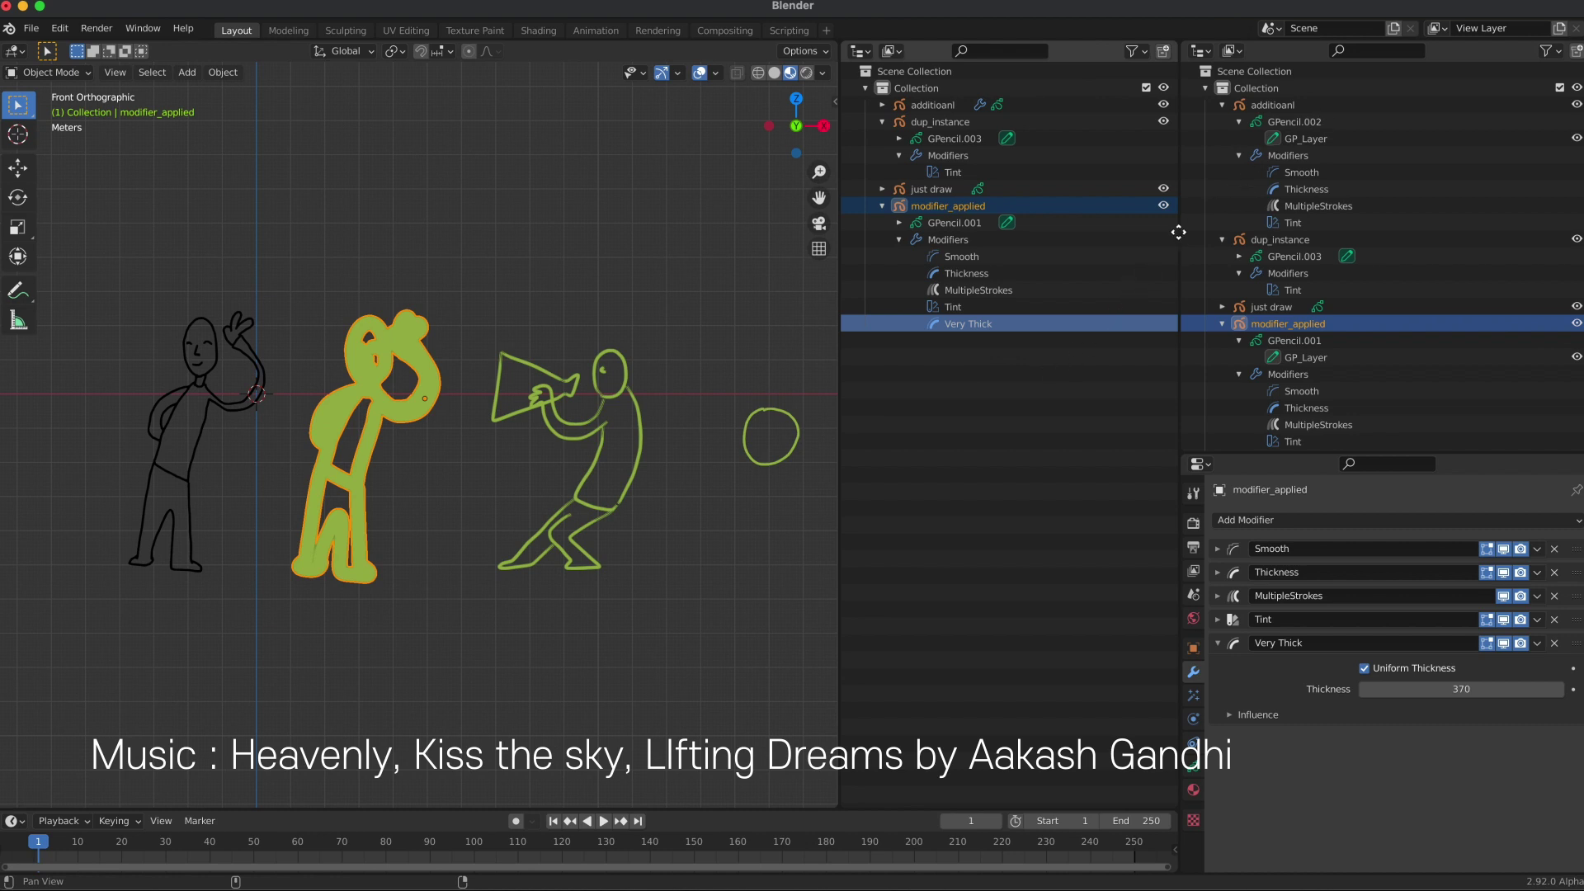
left_click_drag(1008, 326, 1006, 367)
mouse_move(1006, 337)
left_mouse_down()
mouse_move(1007, 356)
mouse_move(1299, 111)
left_mouse_up()
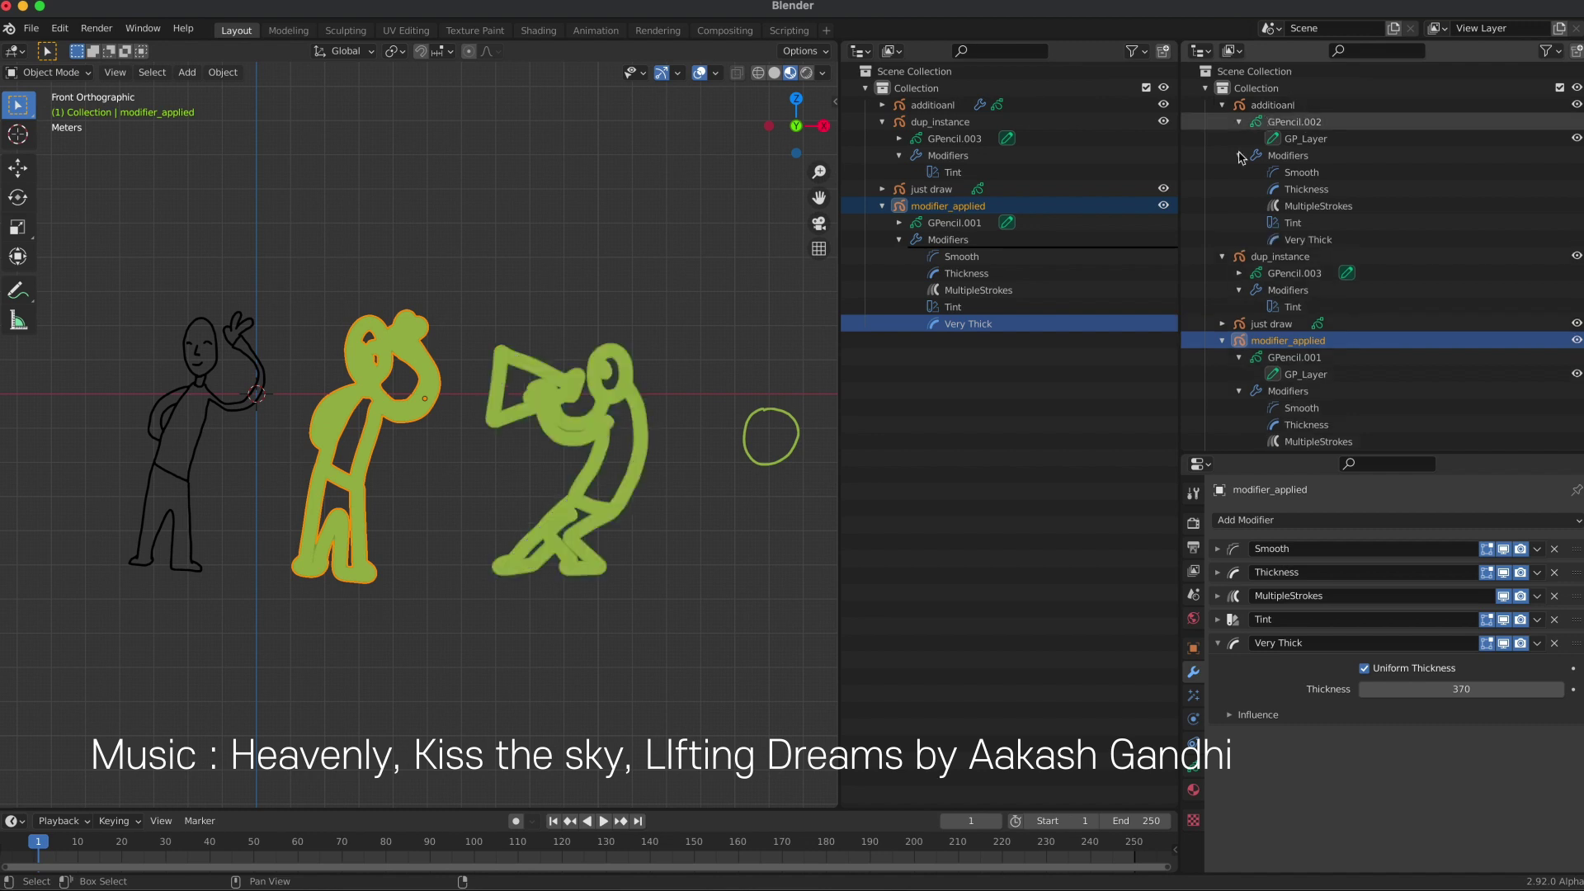
left_click(1079, 465)
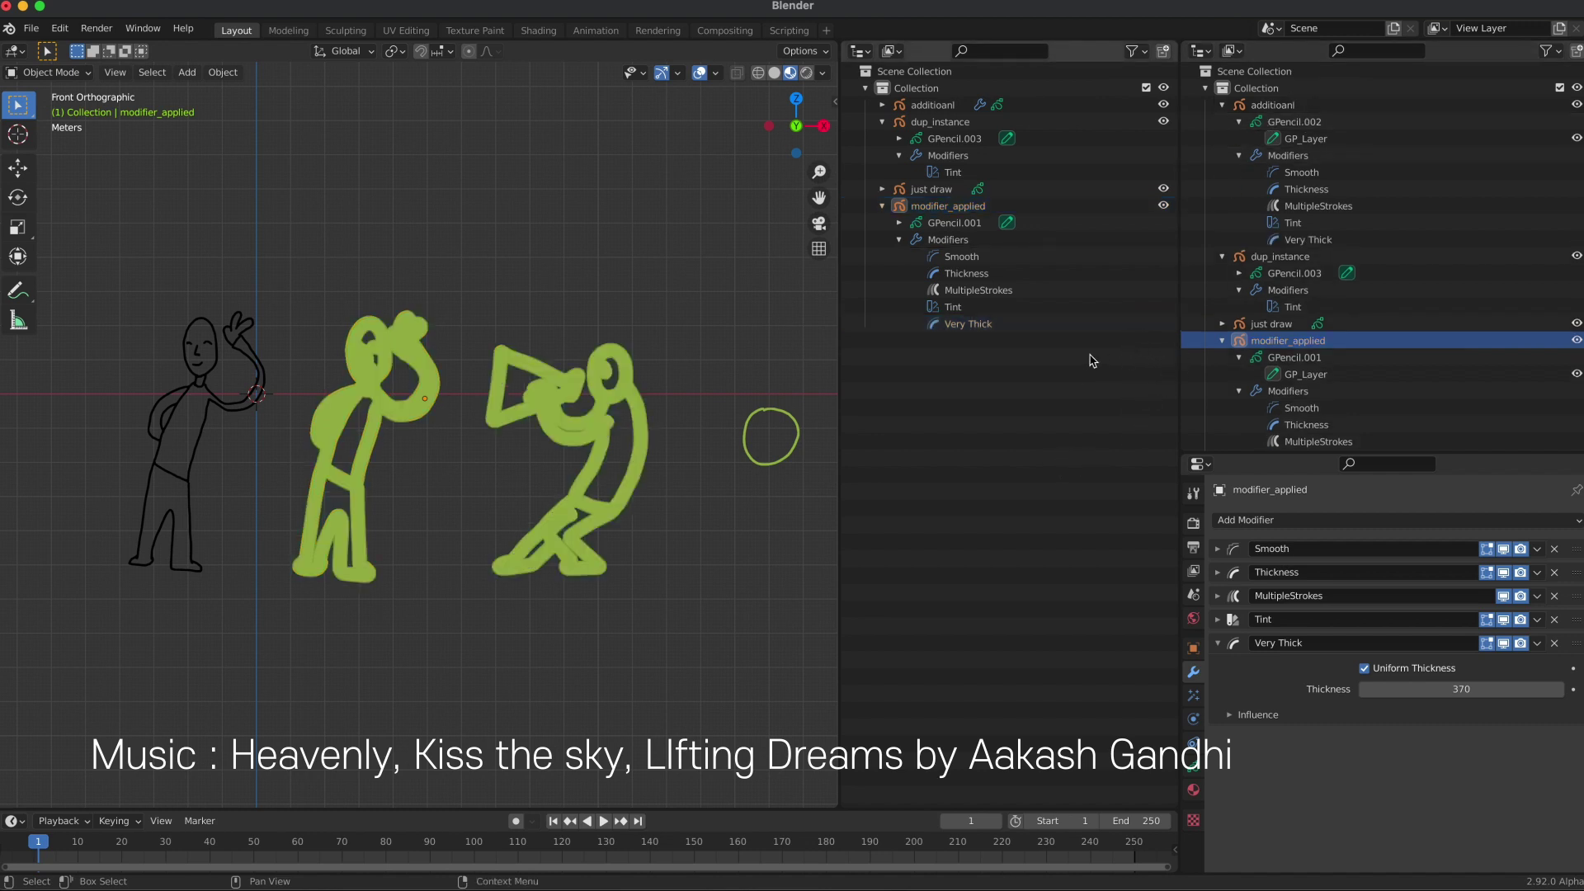
key("ctrl+z")
key("ctrl+z")
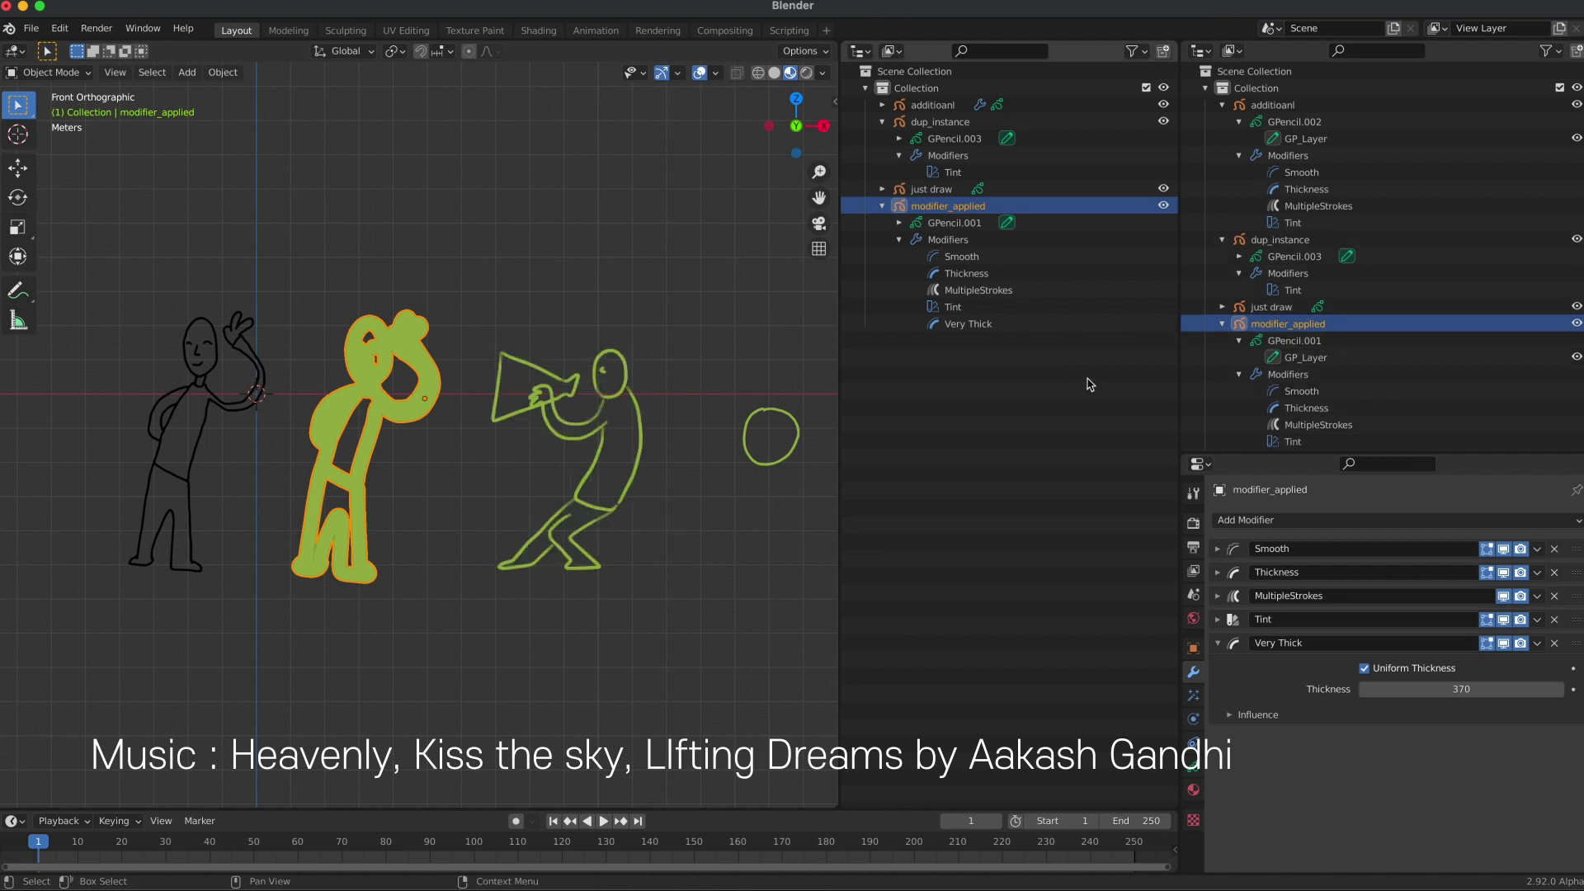
key("ctrl+z")
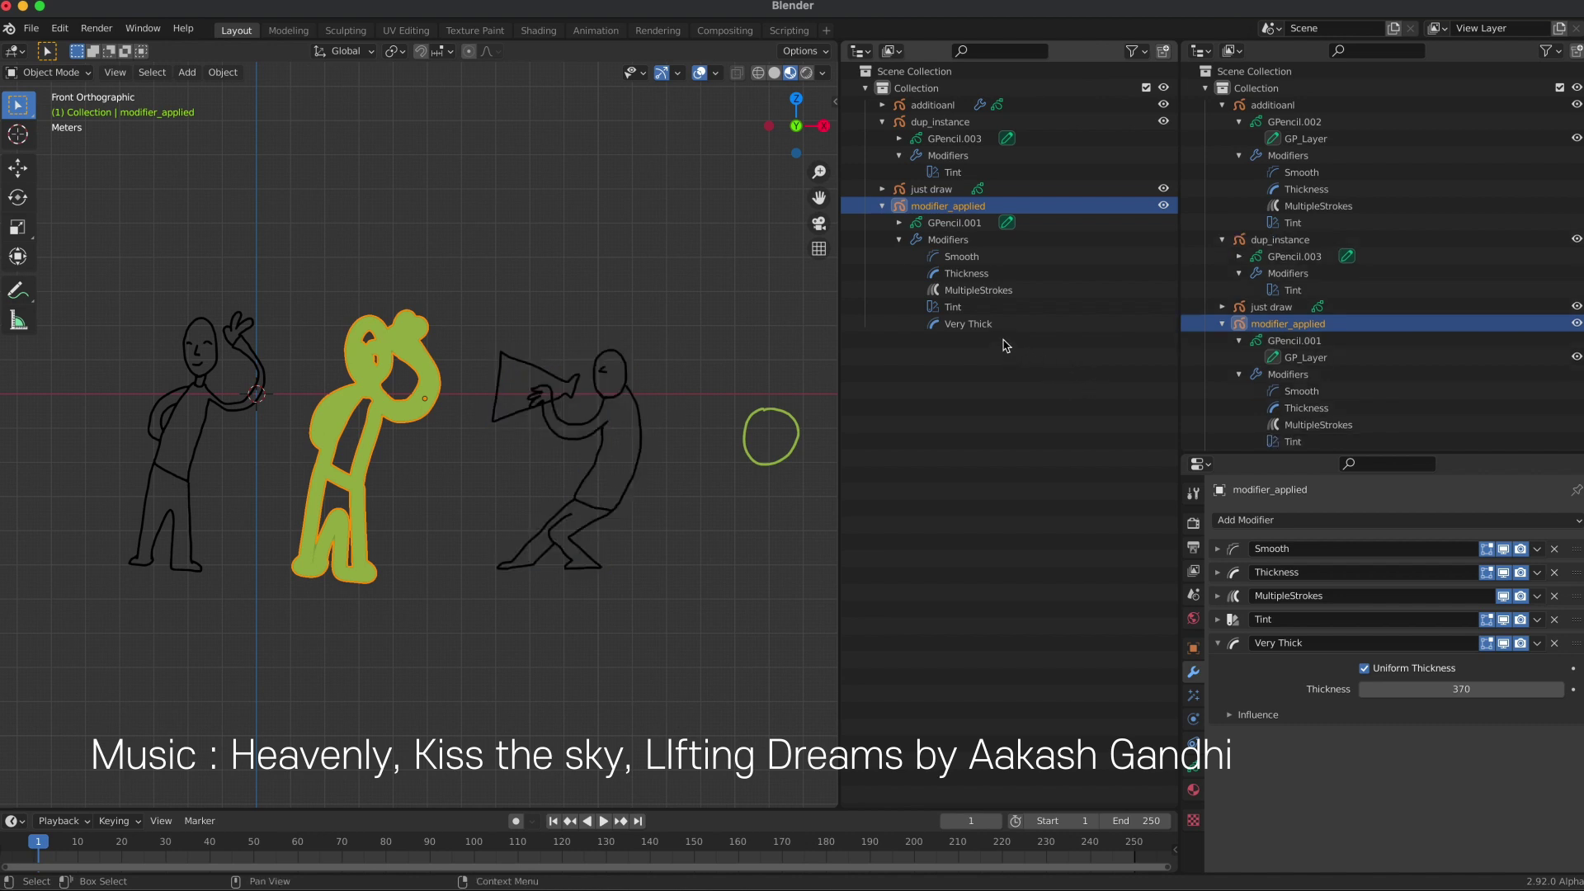
Select the additioanl figure and bring up its Tint modifier settings.
left_click(1303, 122)
left_click(1308, 107)
left_click(1292, 223)
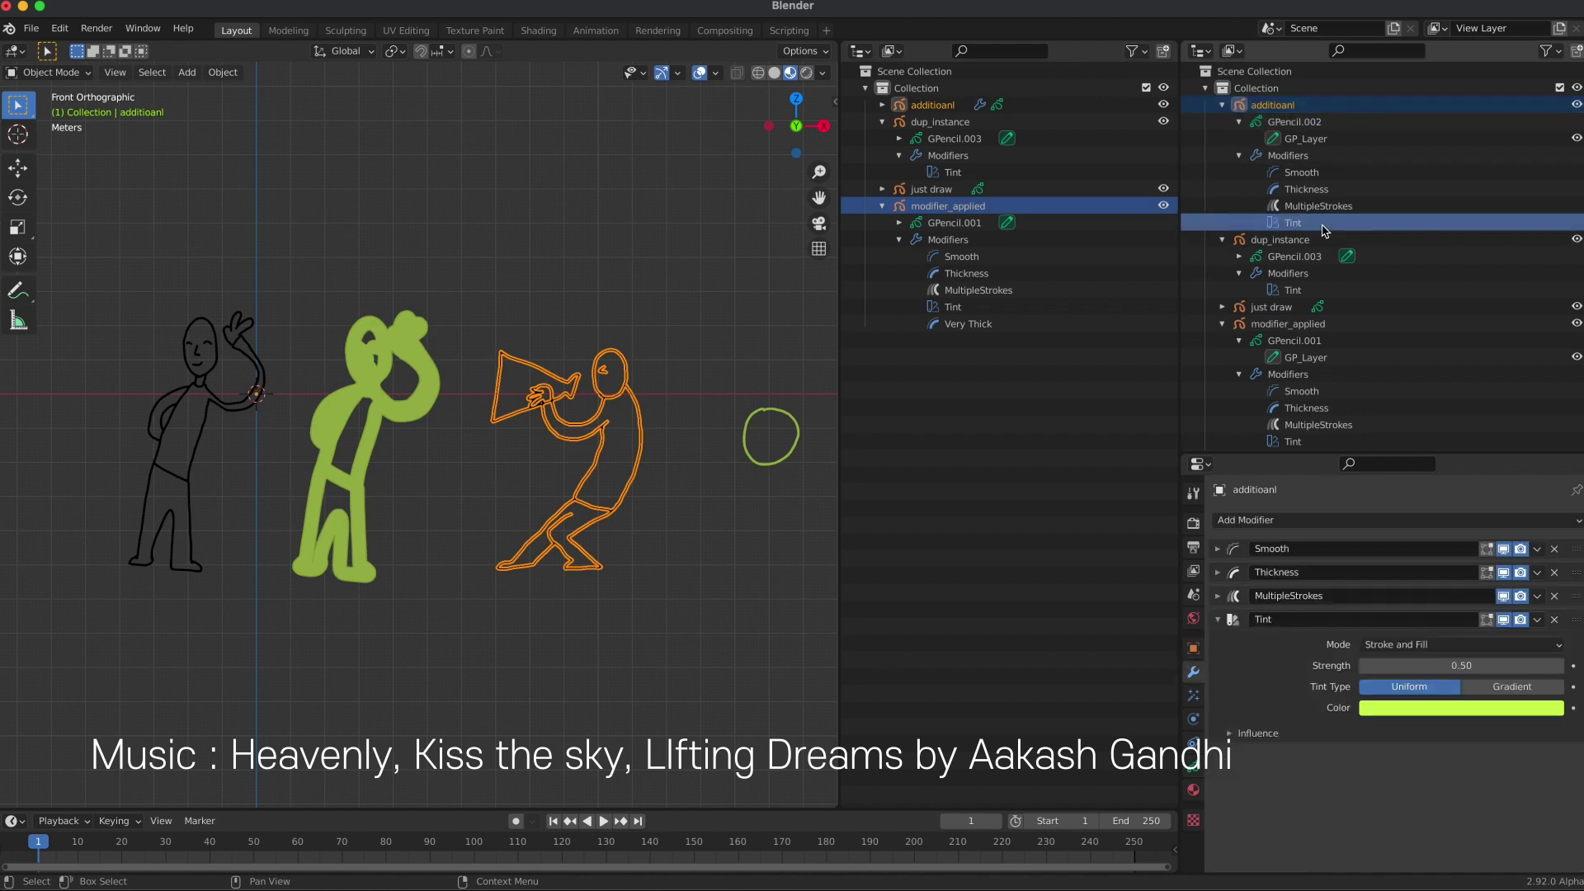
left_click(713, 569)
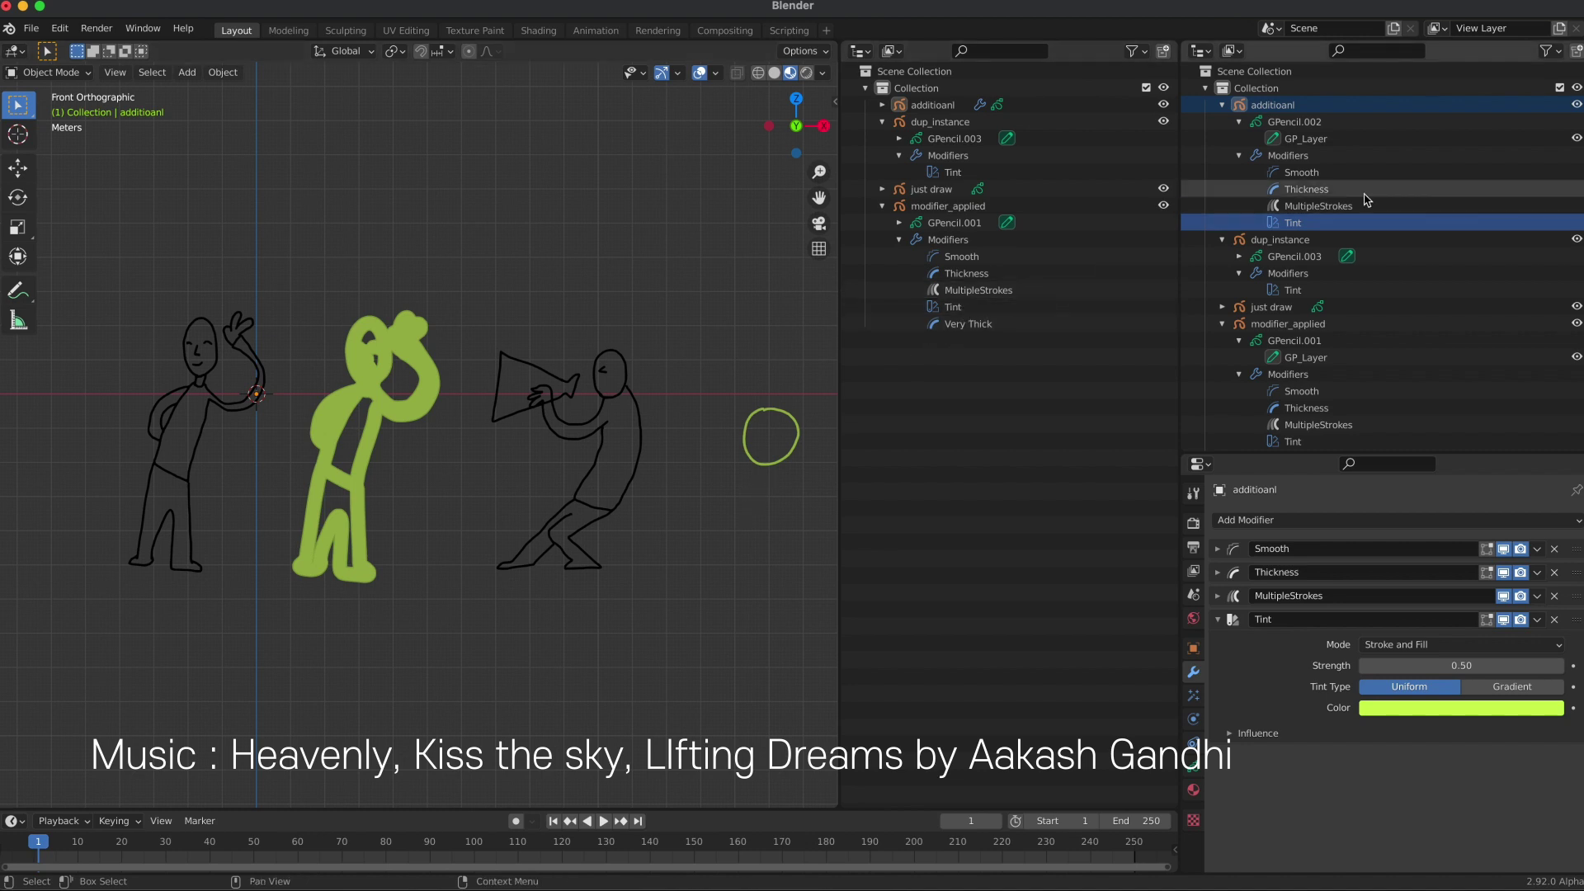
left_click(1320, 239, "ctrl")
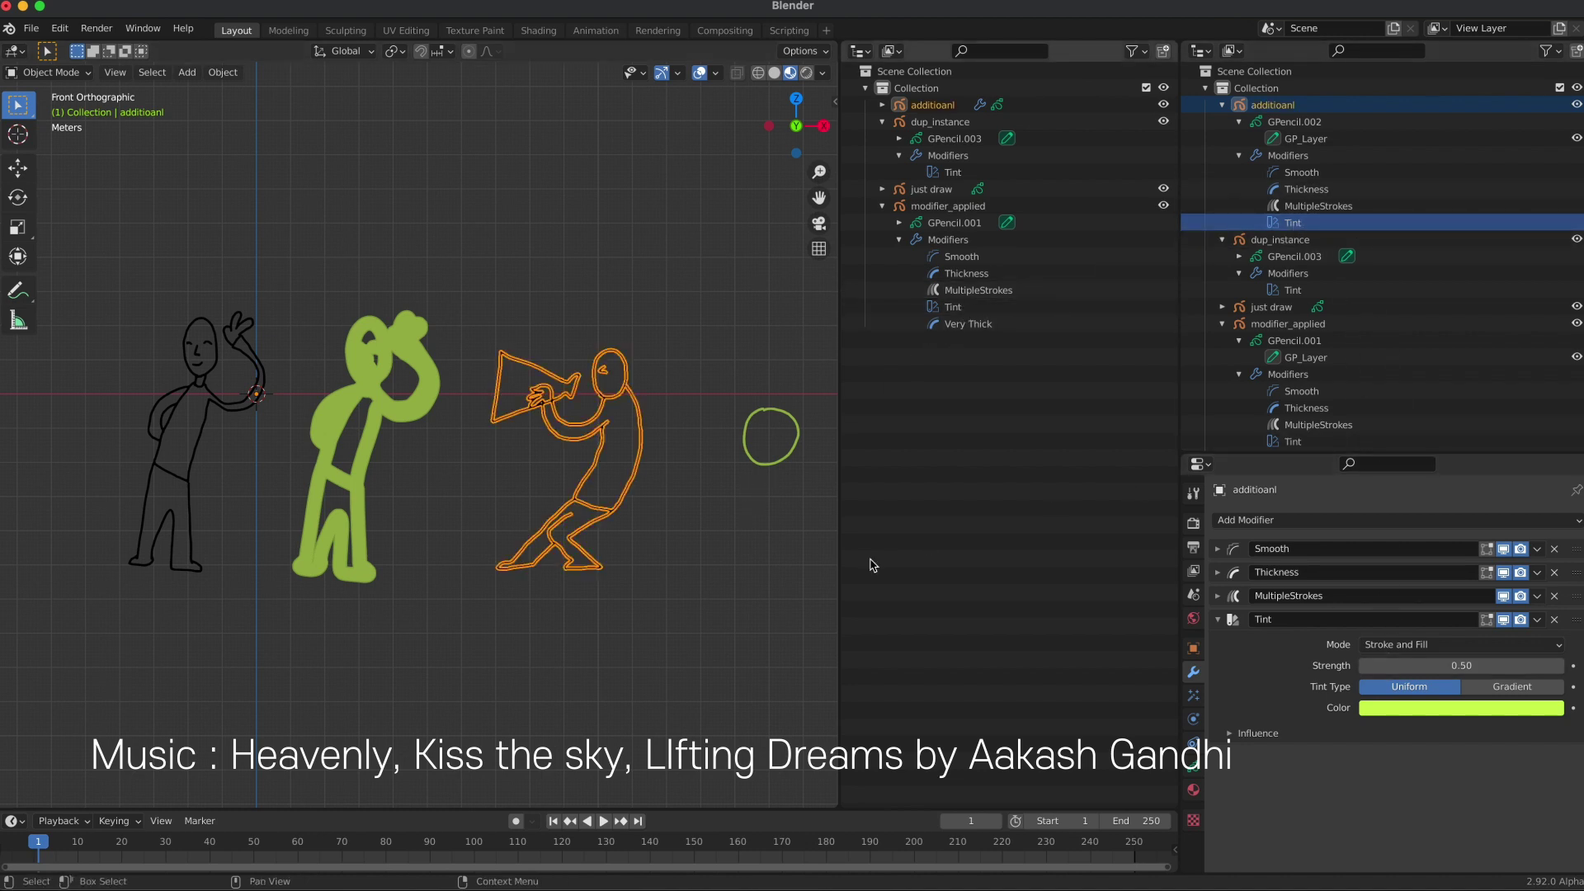
Change additioanl's tint colour from yellow-green to light blue.
left_click(1442, 703)
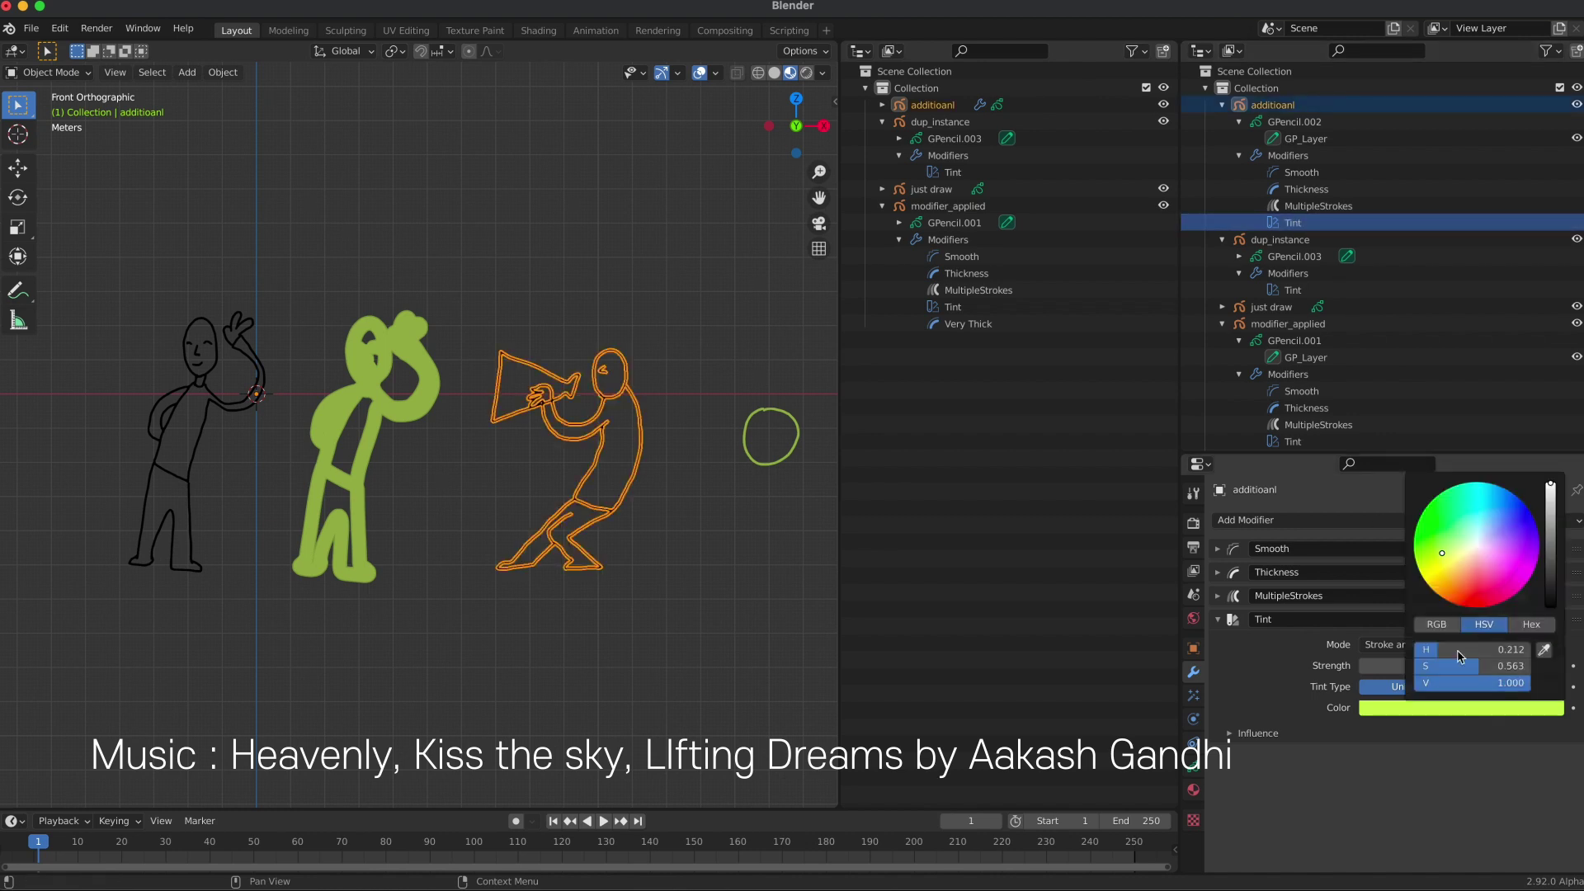
left_click_drag(1481, 511, 1483, 517)
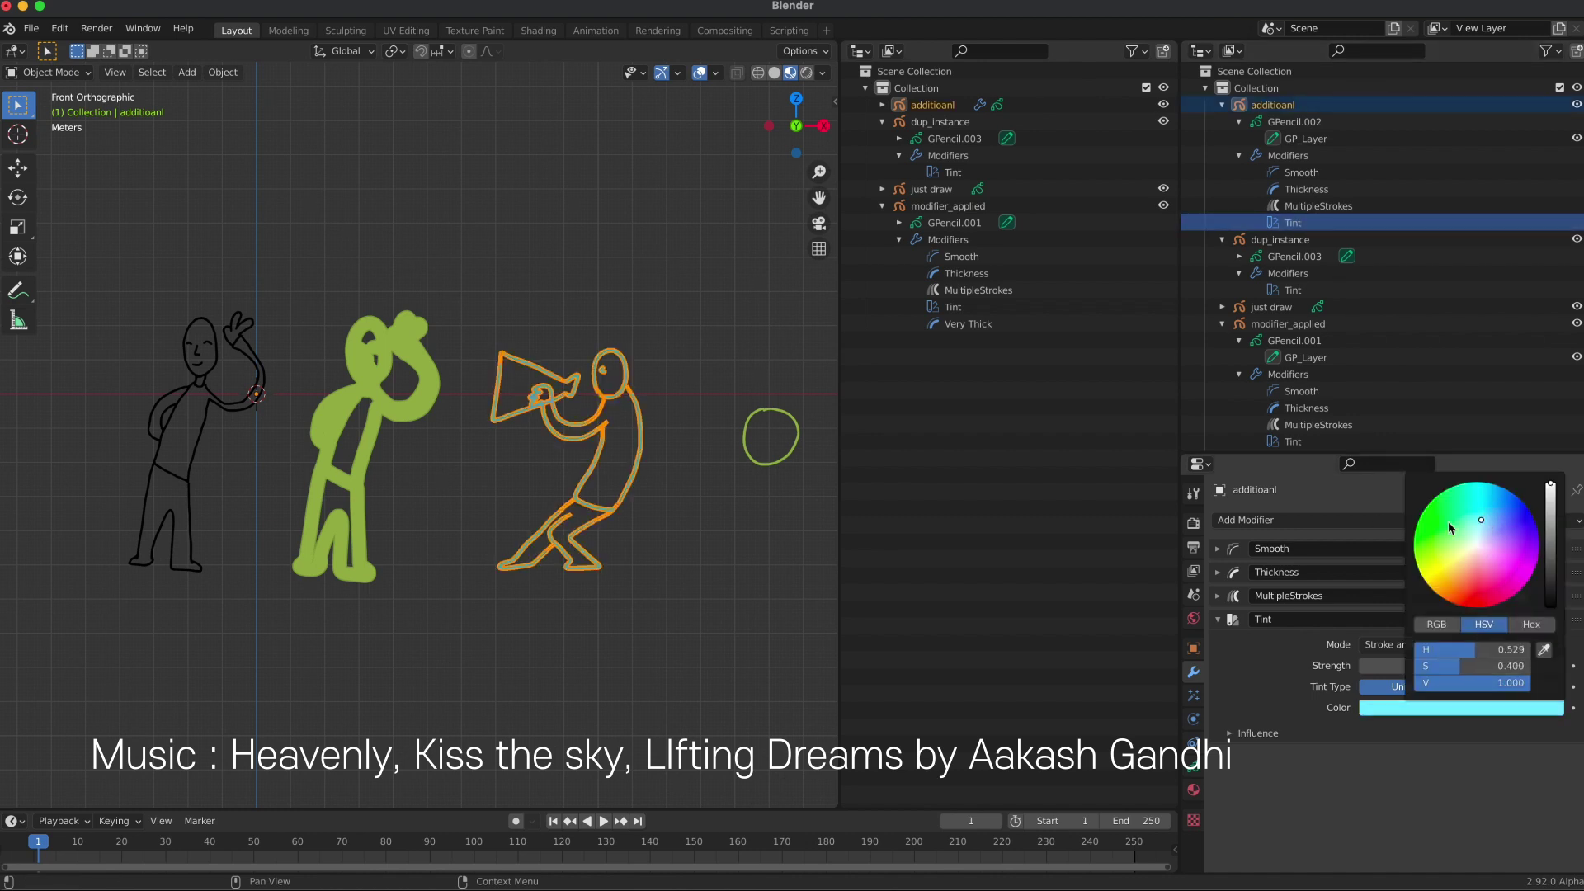
left_click(740, 511)
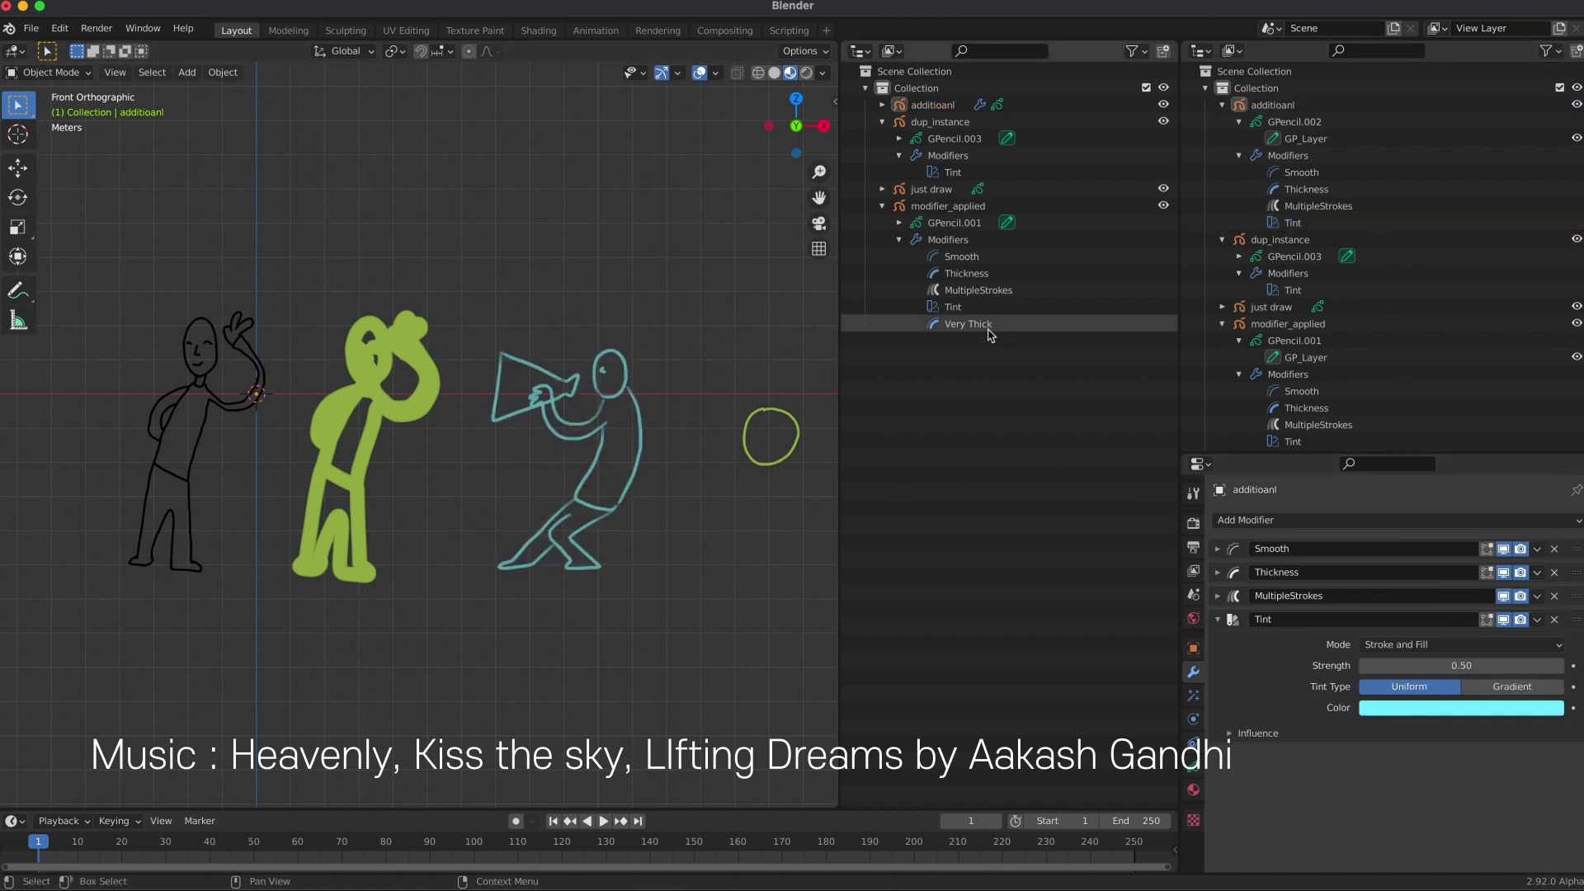
left_click(967, 257)
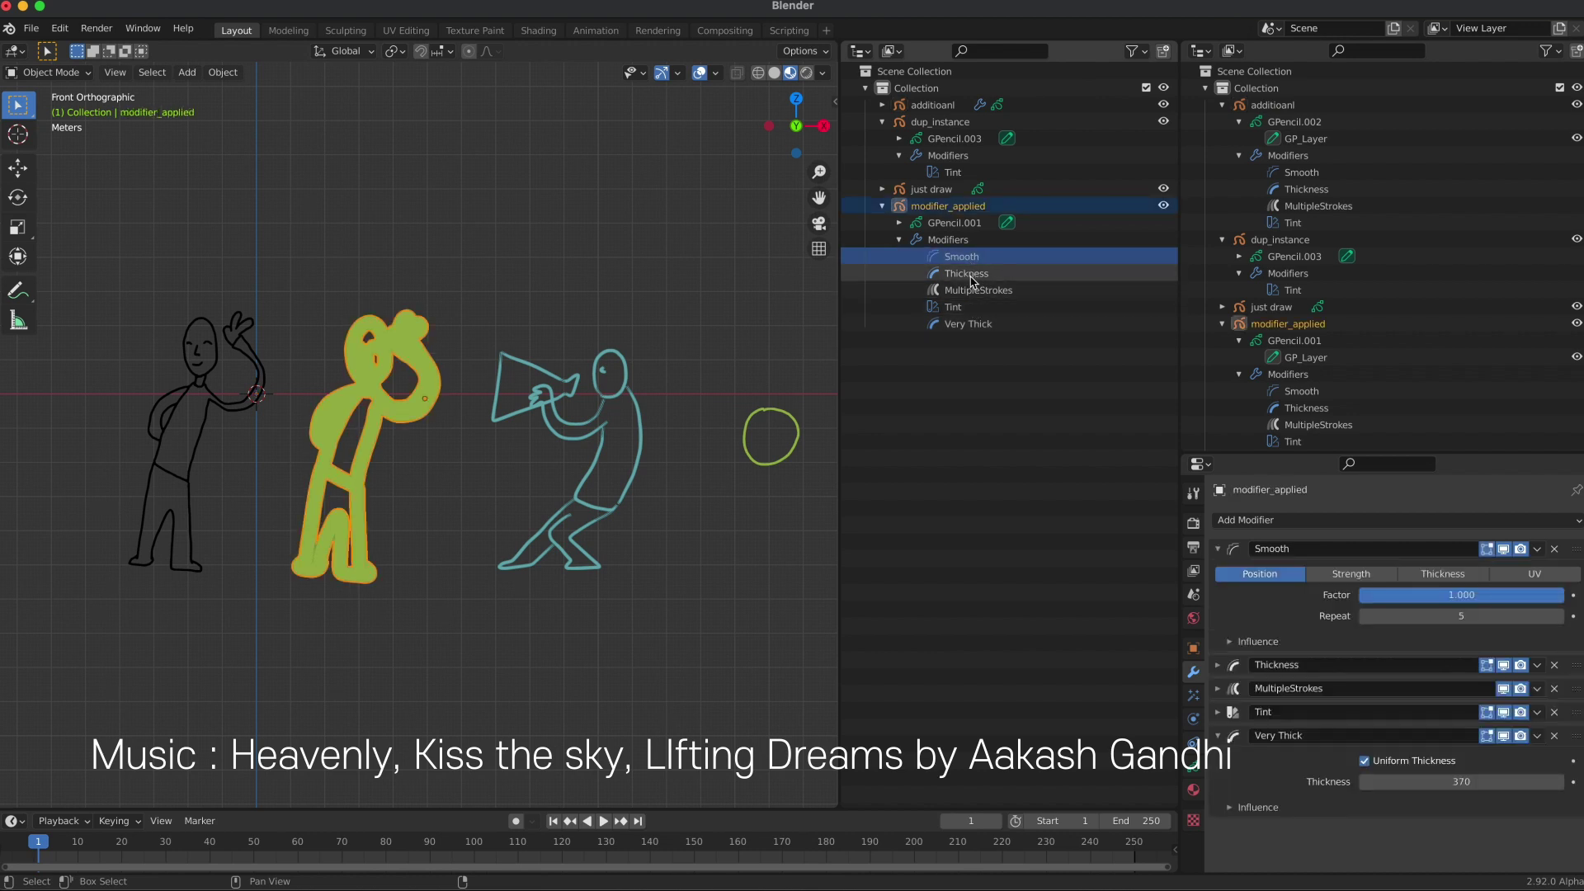
left_click(971, 274, "ctrl")
left_click(971, 307, "ctrl")
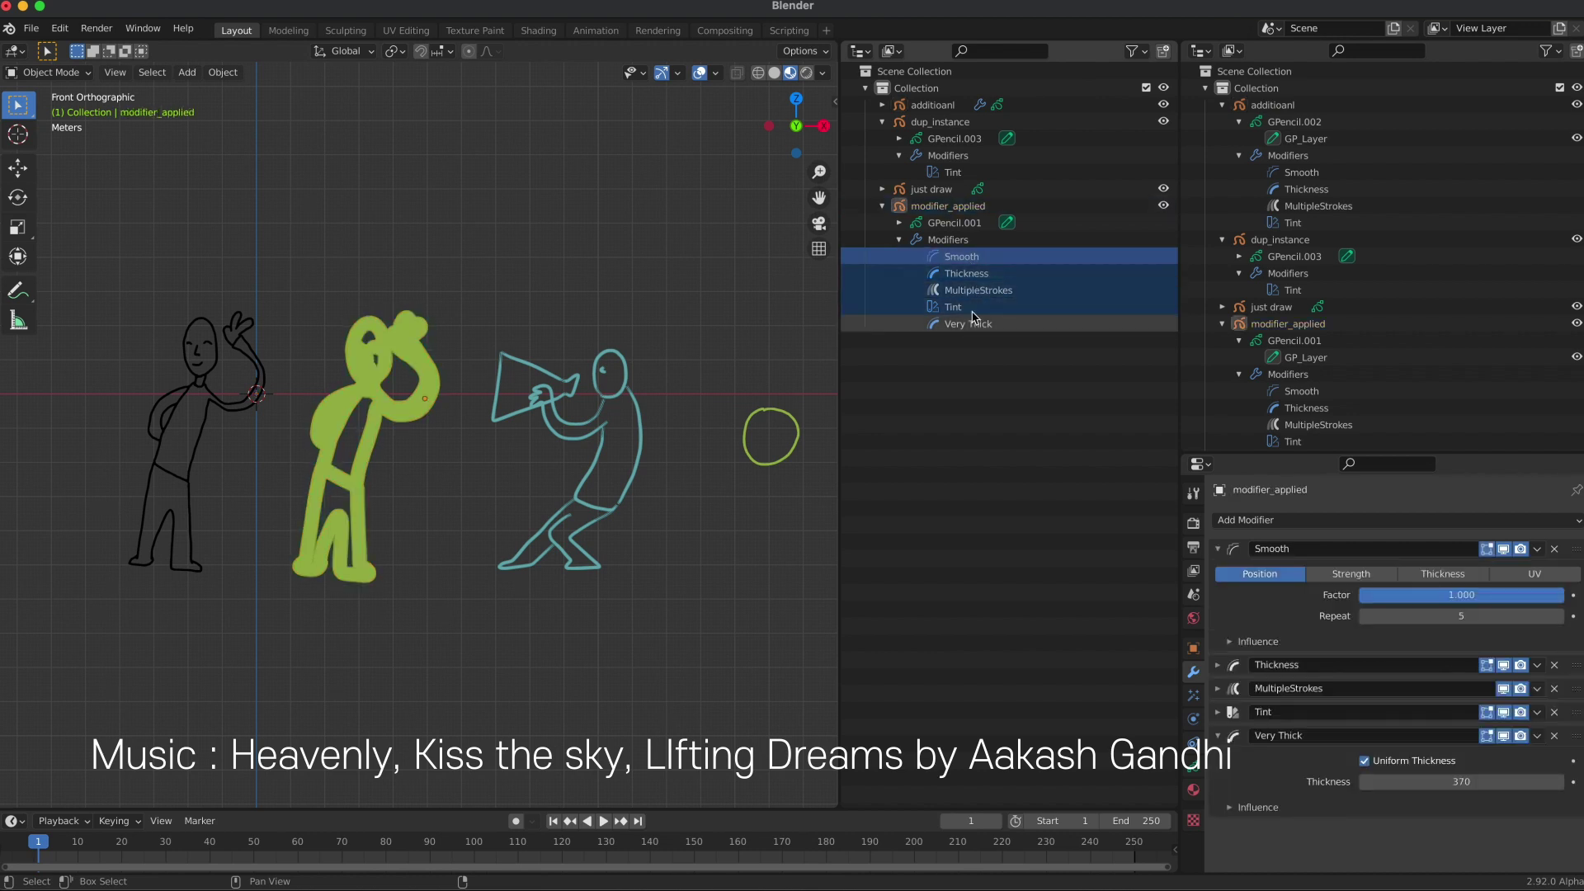
left_click(970, 321)
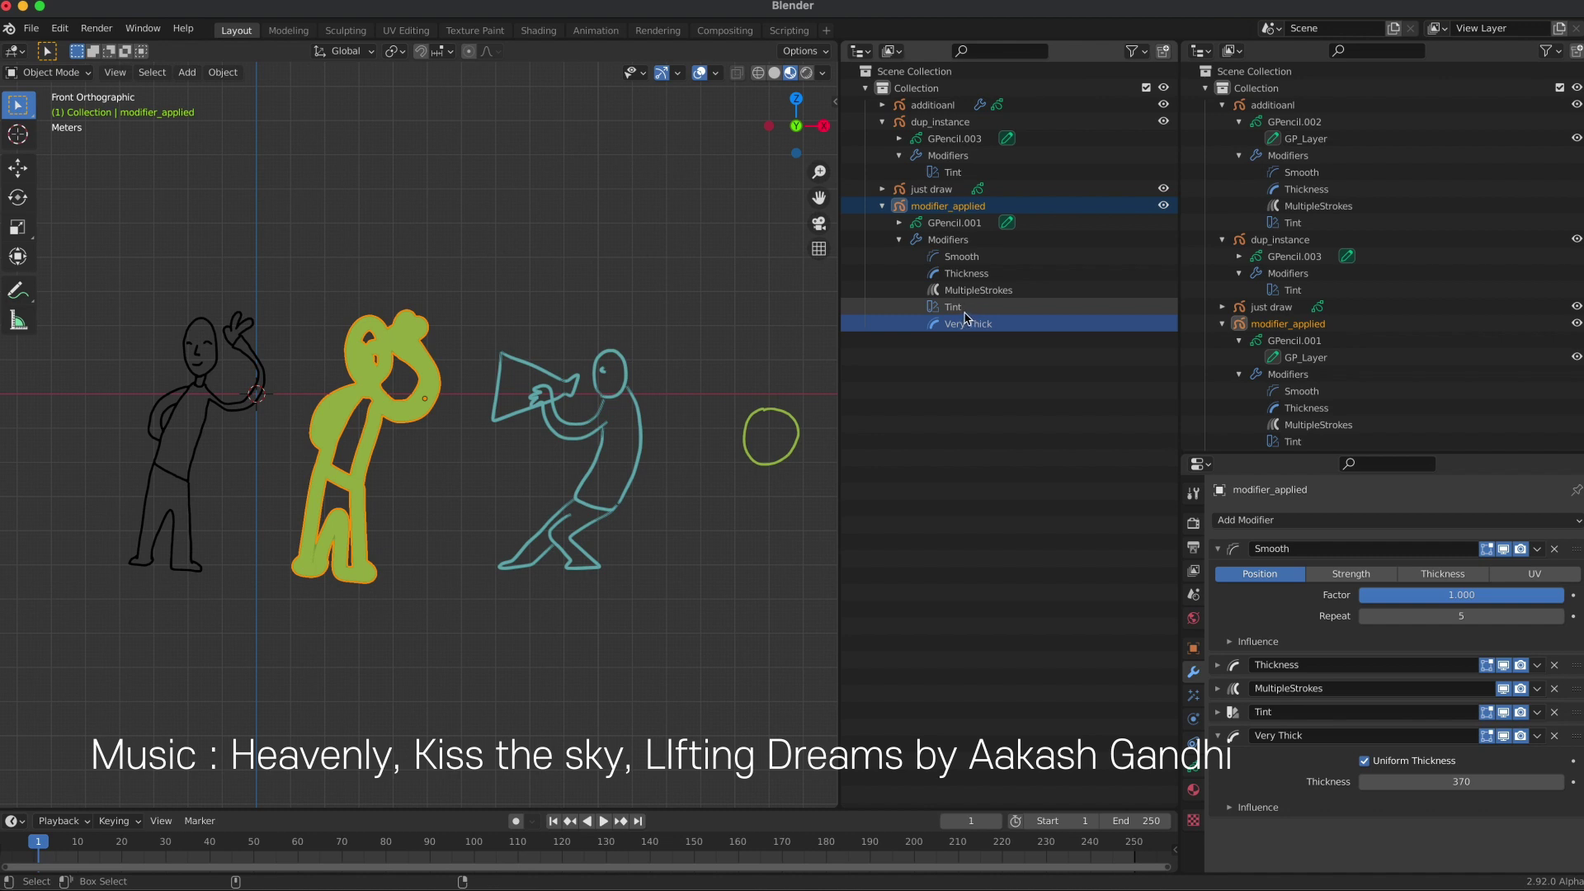
left_click(966, 307, "ctrl")
left_click(977, 274, "ctrl")
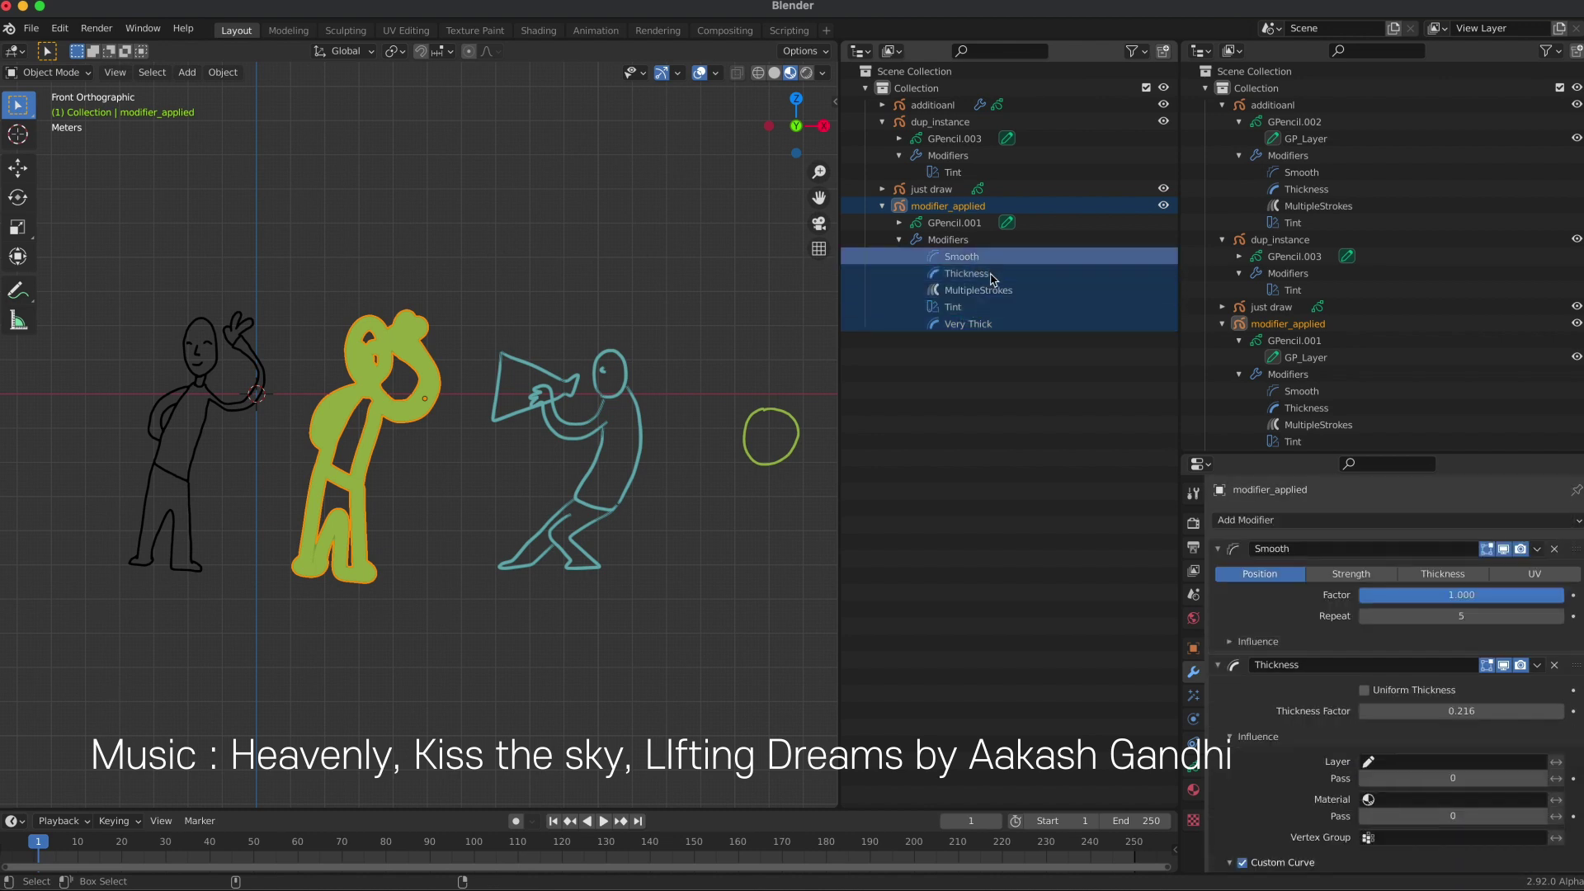
left_click(981, 325, "ctrl")
left_click_drag(971, 324, 983, 359)
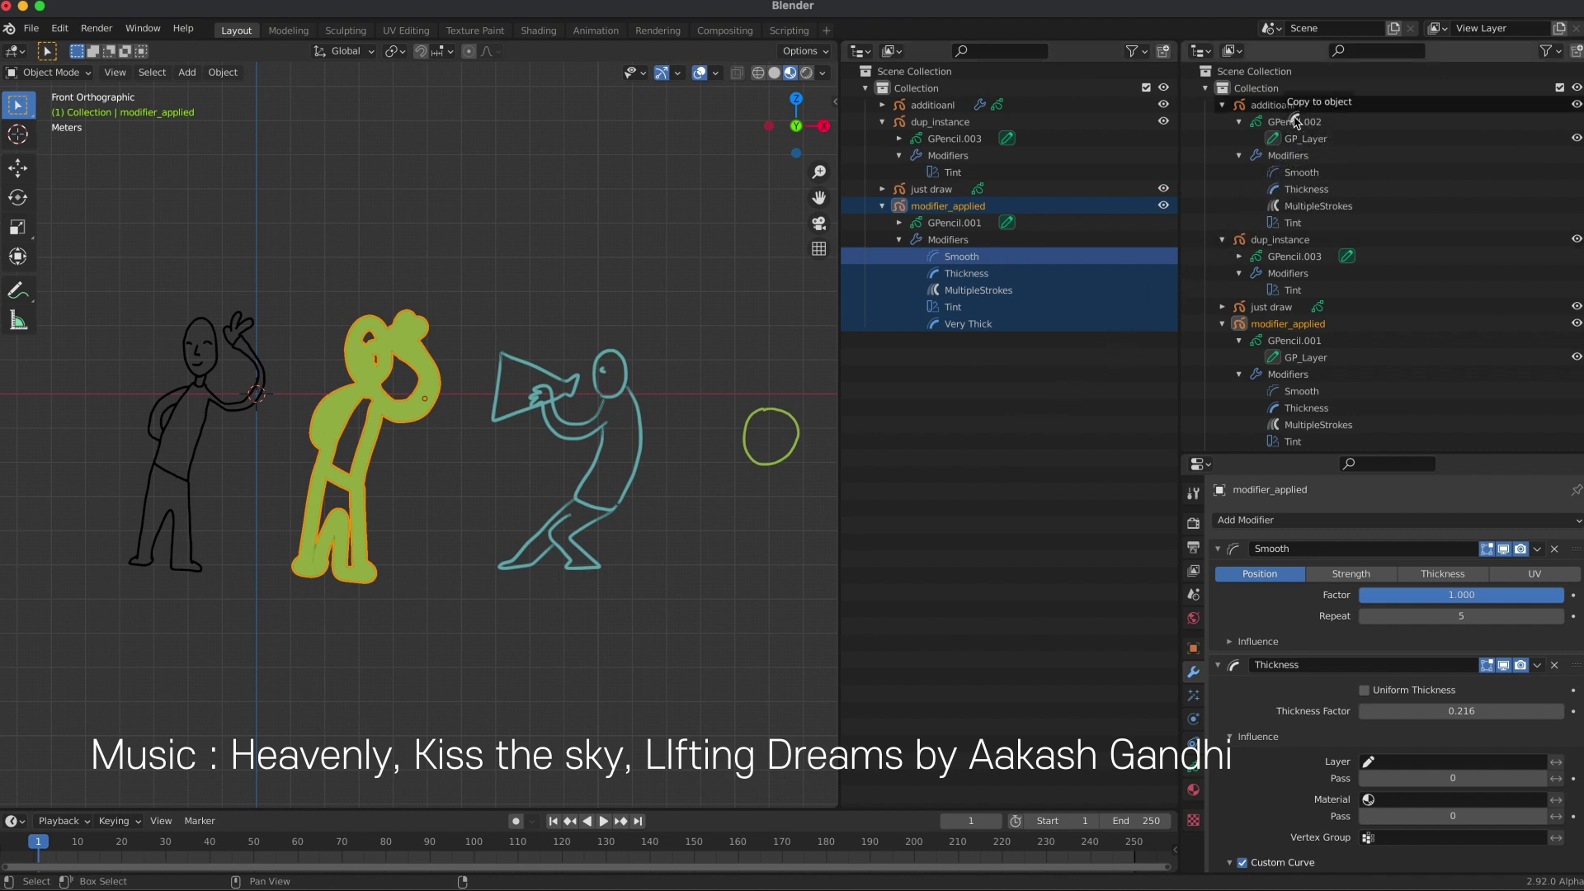
left_click_drag(1099, 369, 1312, 105)
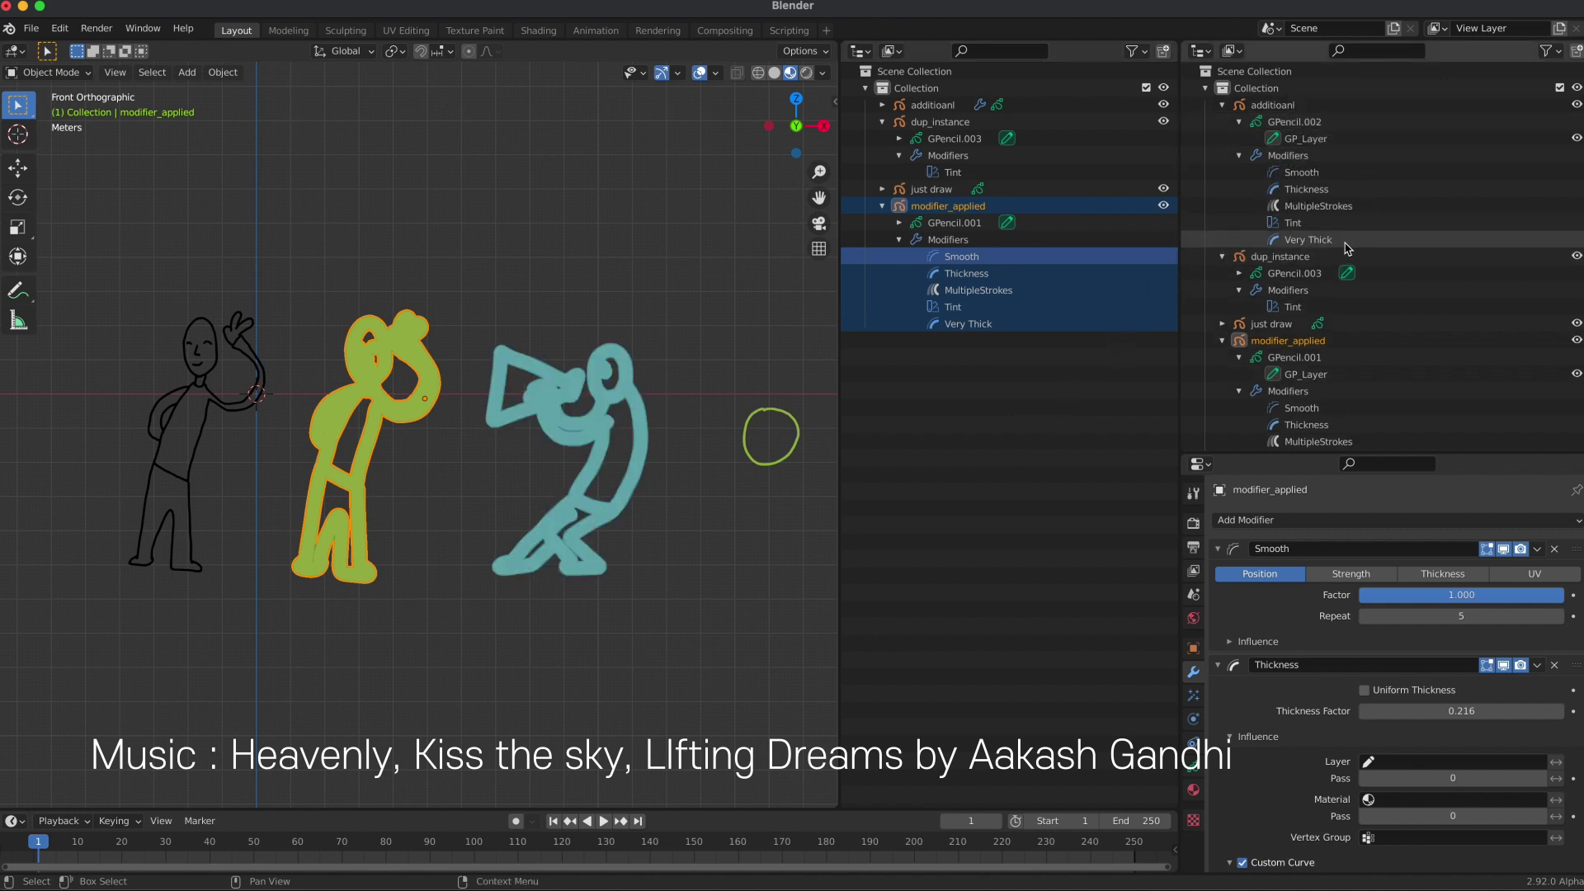
left_click(1041, 443)
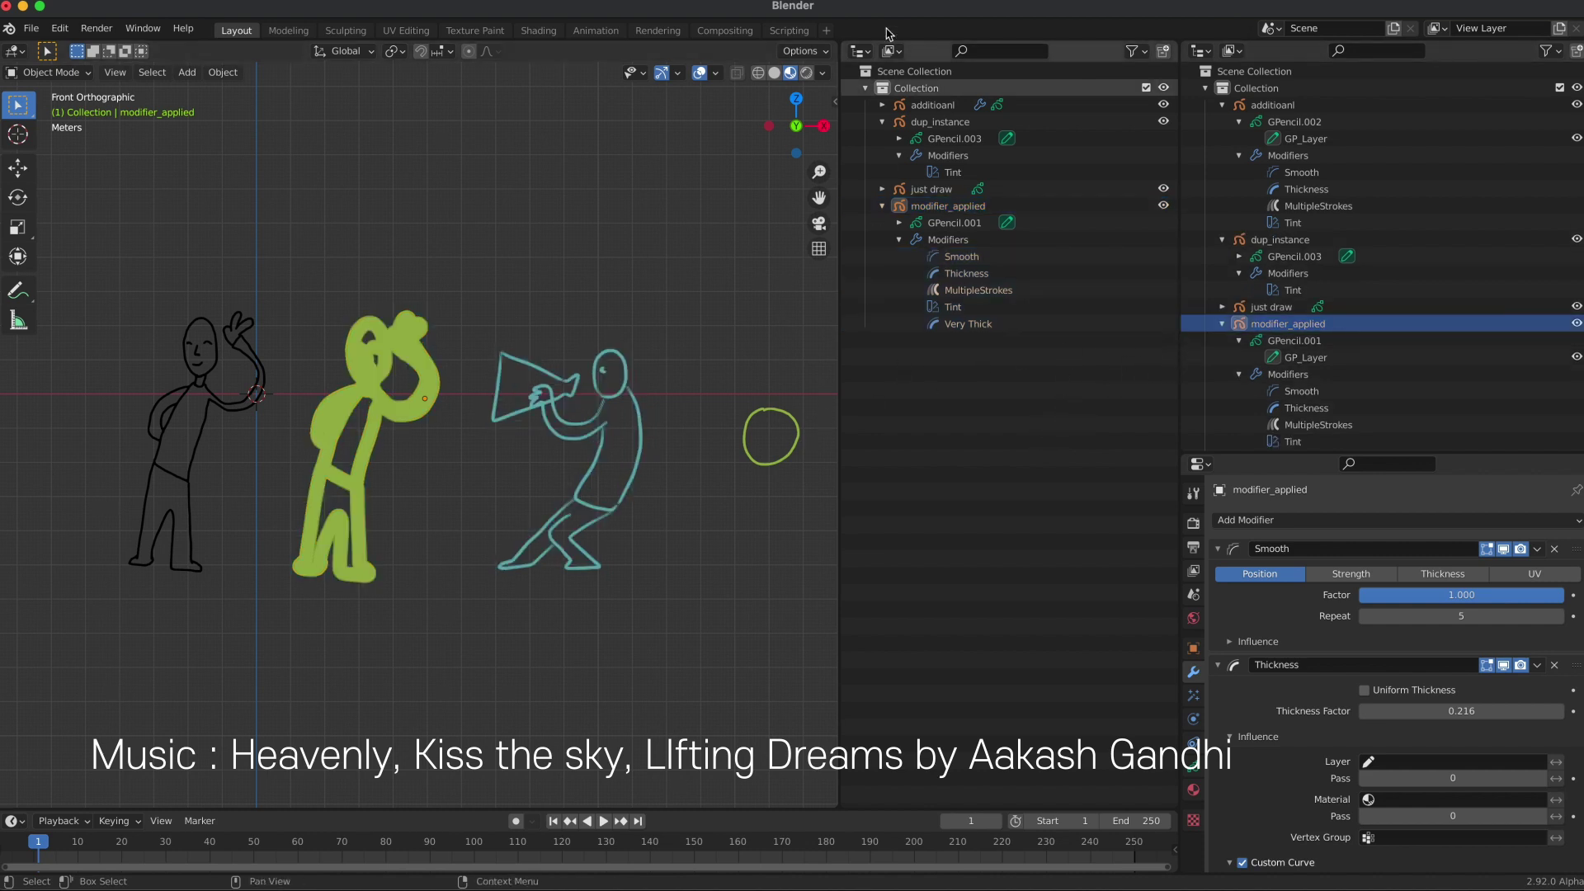
Enlarge the Properties editor and collapse modifier_applied's modifier panels.
left_click_drag(884, 12, 895, 12)
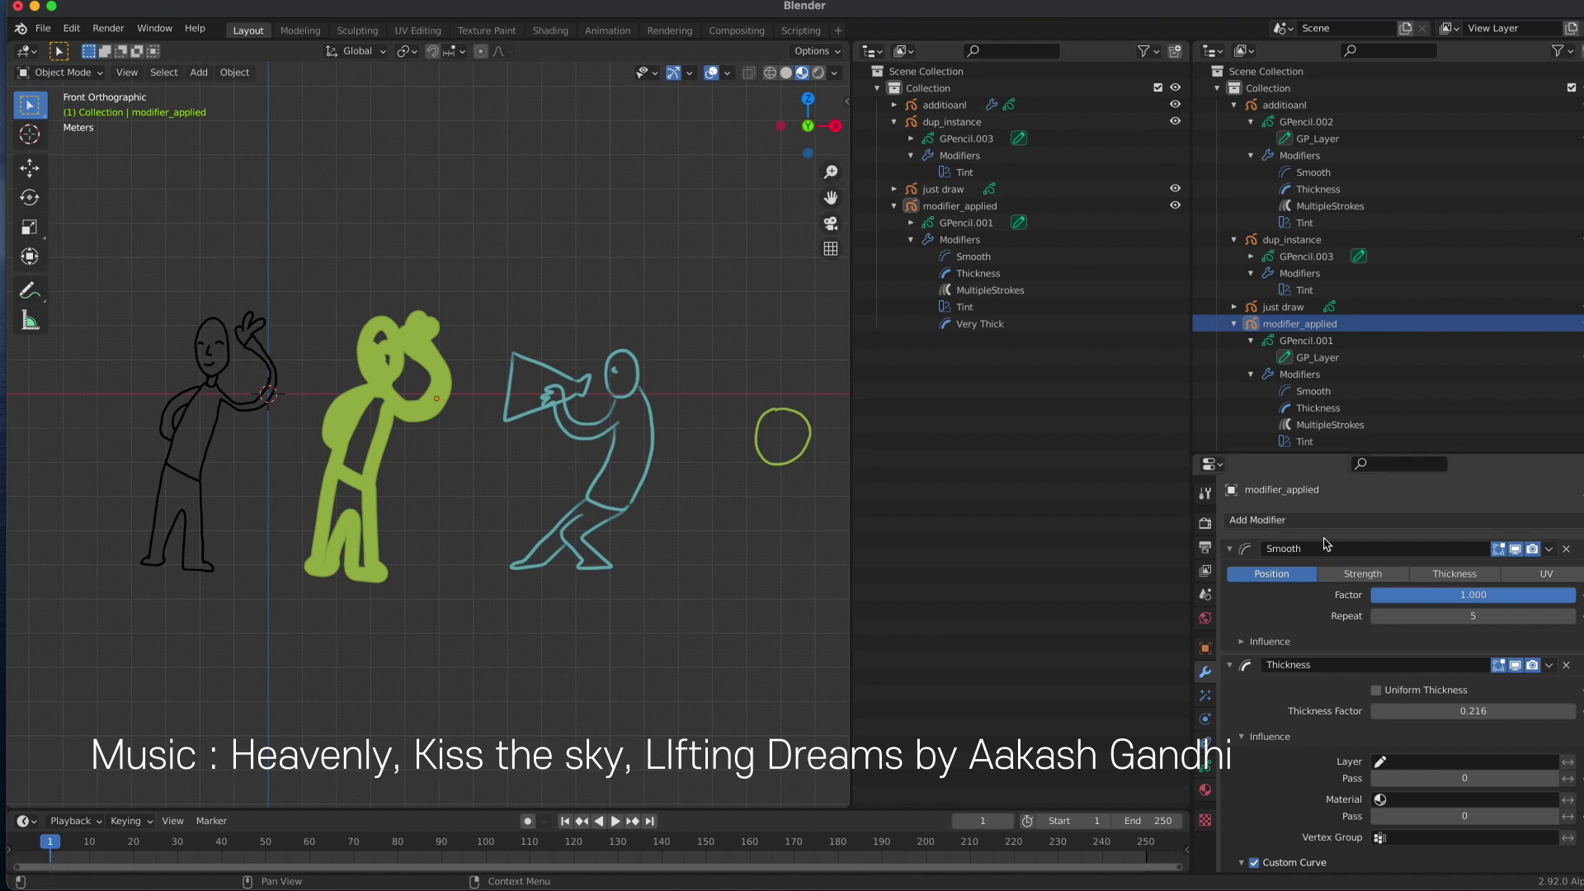
left_click_drag(1284, 450, 1285, 353)
left_click(1229, 450)
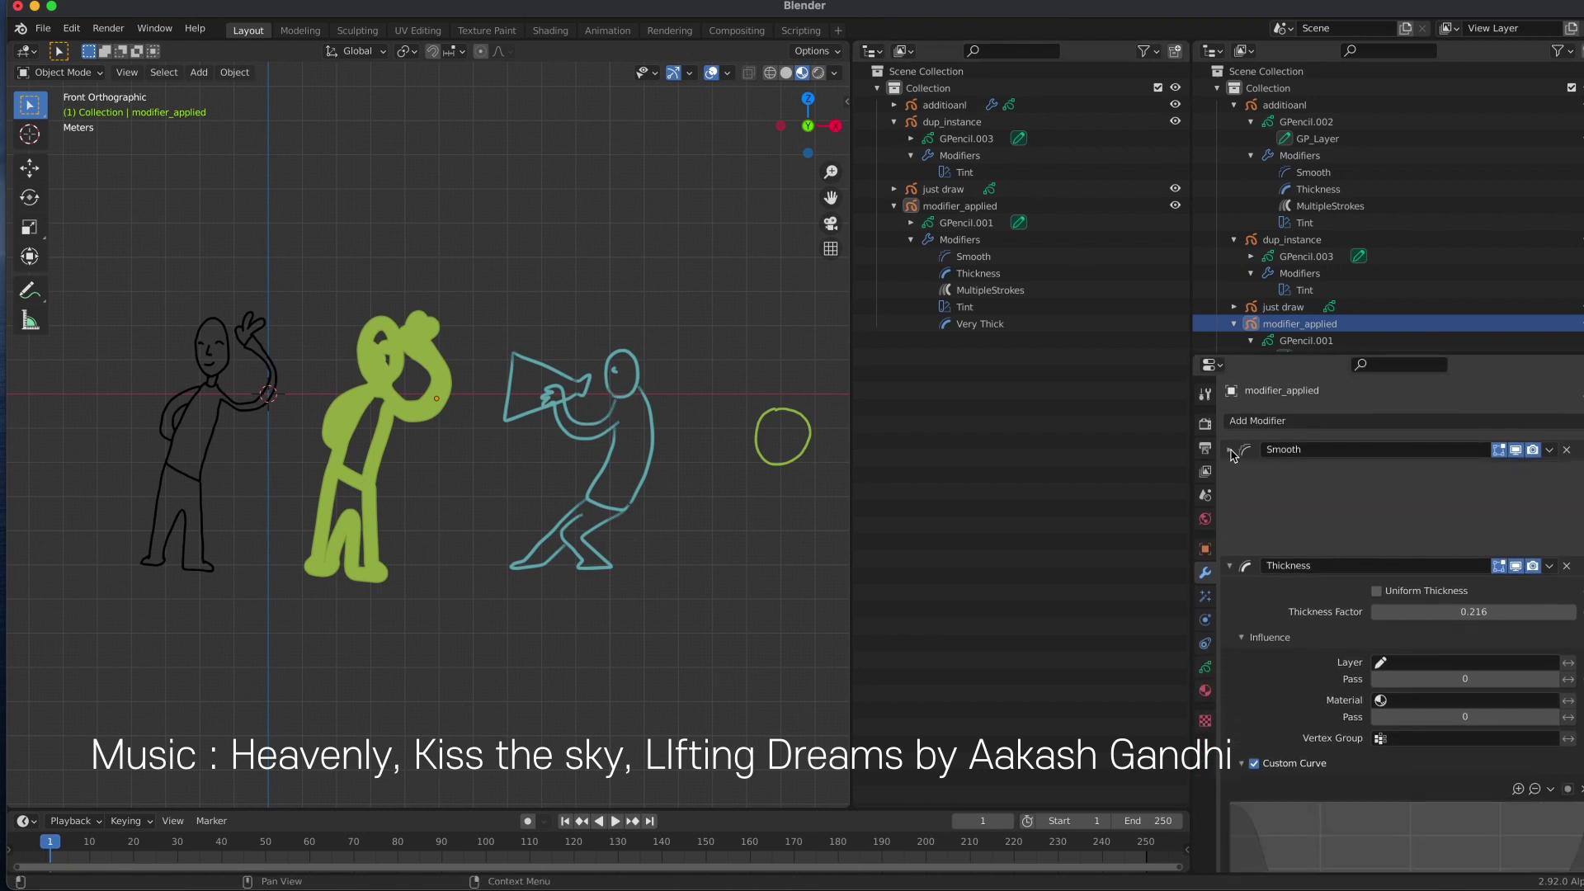
left_click(1235, 475)
left_click(1233, 520)
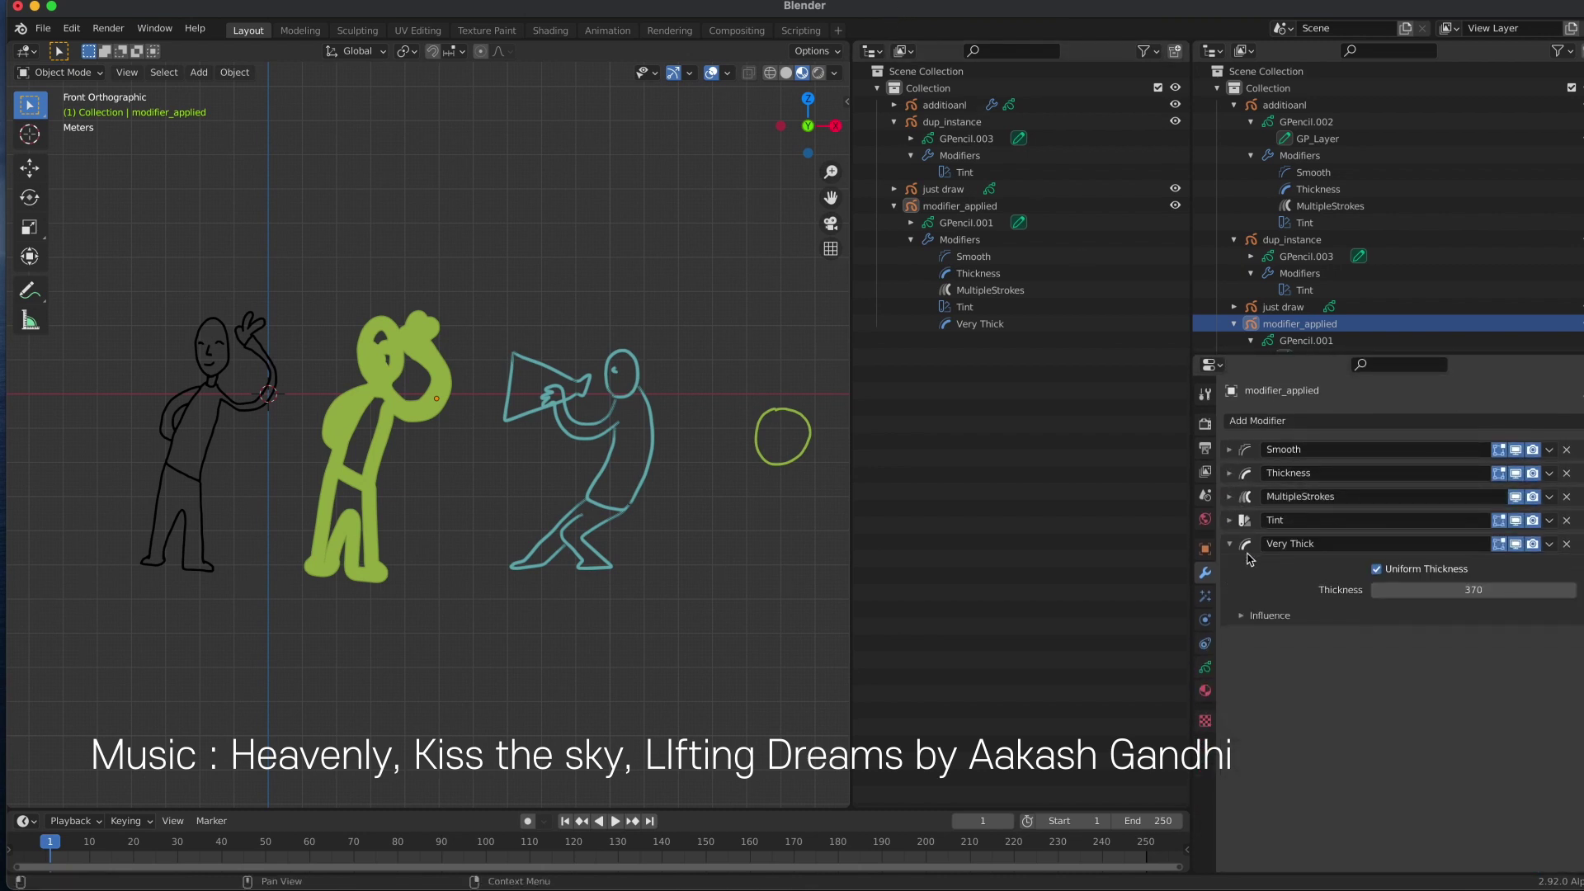
left_click(1235, 544)
left_click(1235, 545, "ctrl")
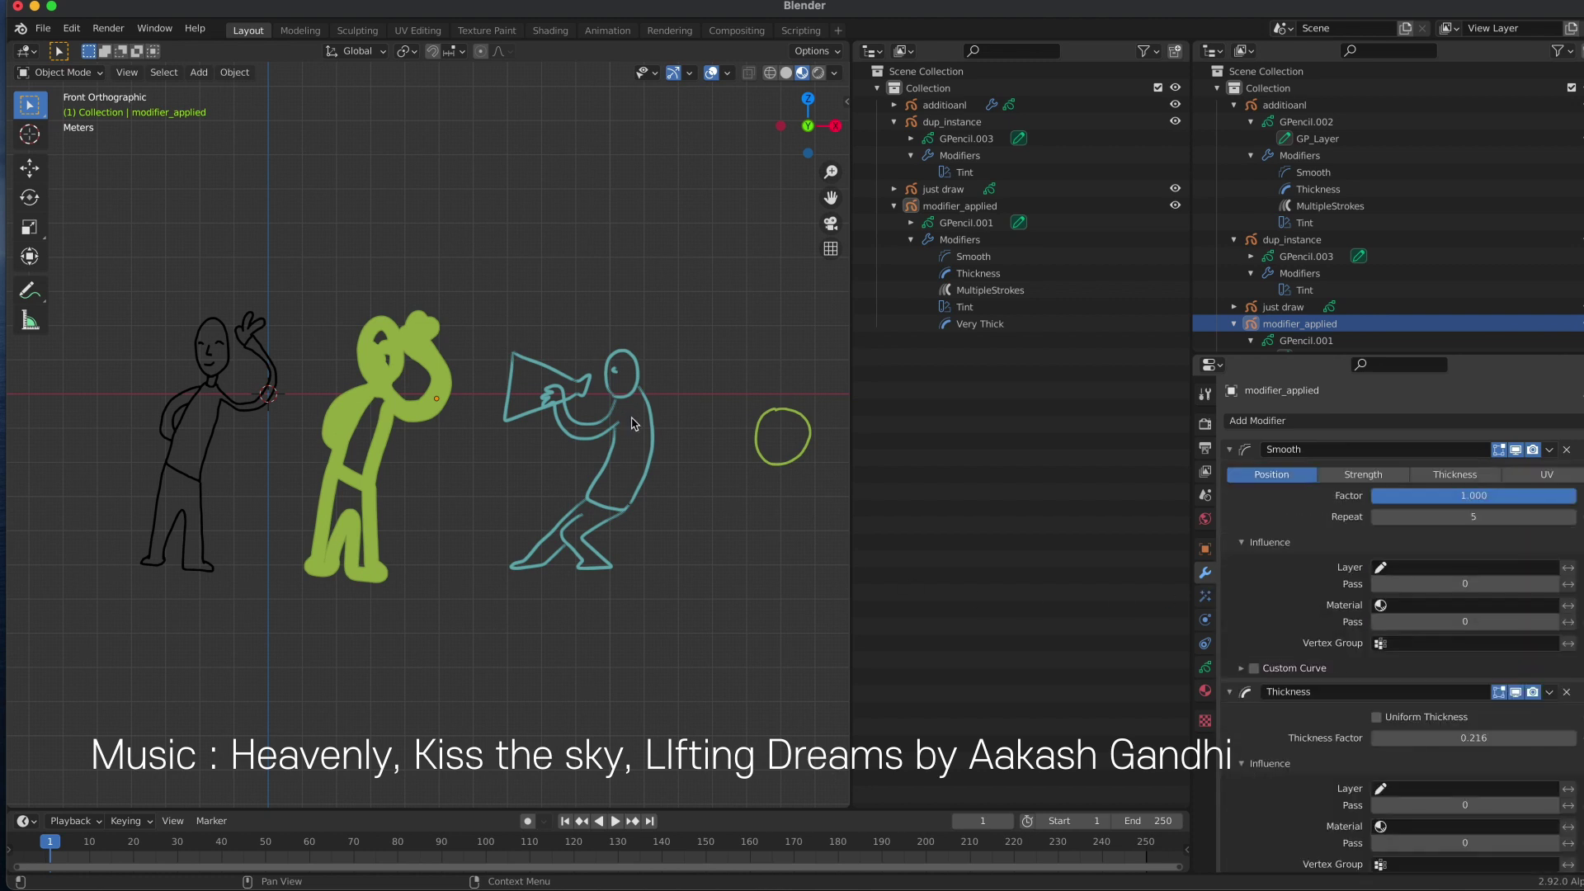
Collapse the panels again and delete the Smooth modifier from the stack.
left_click(1228, 450)
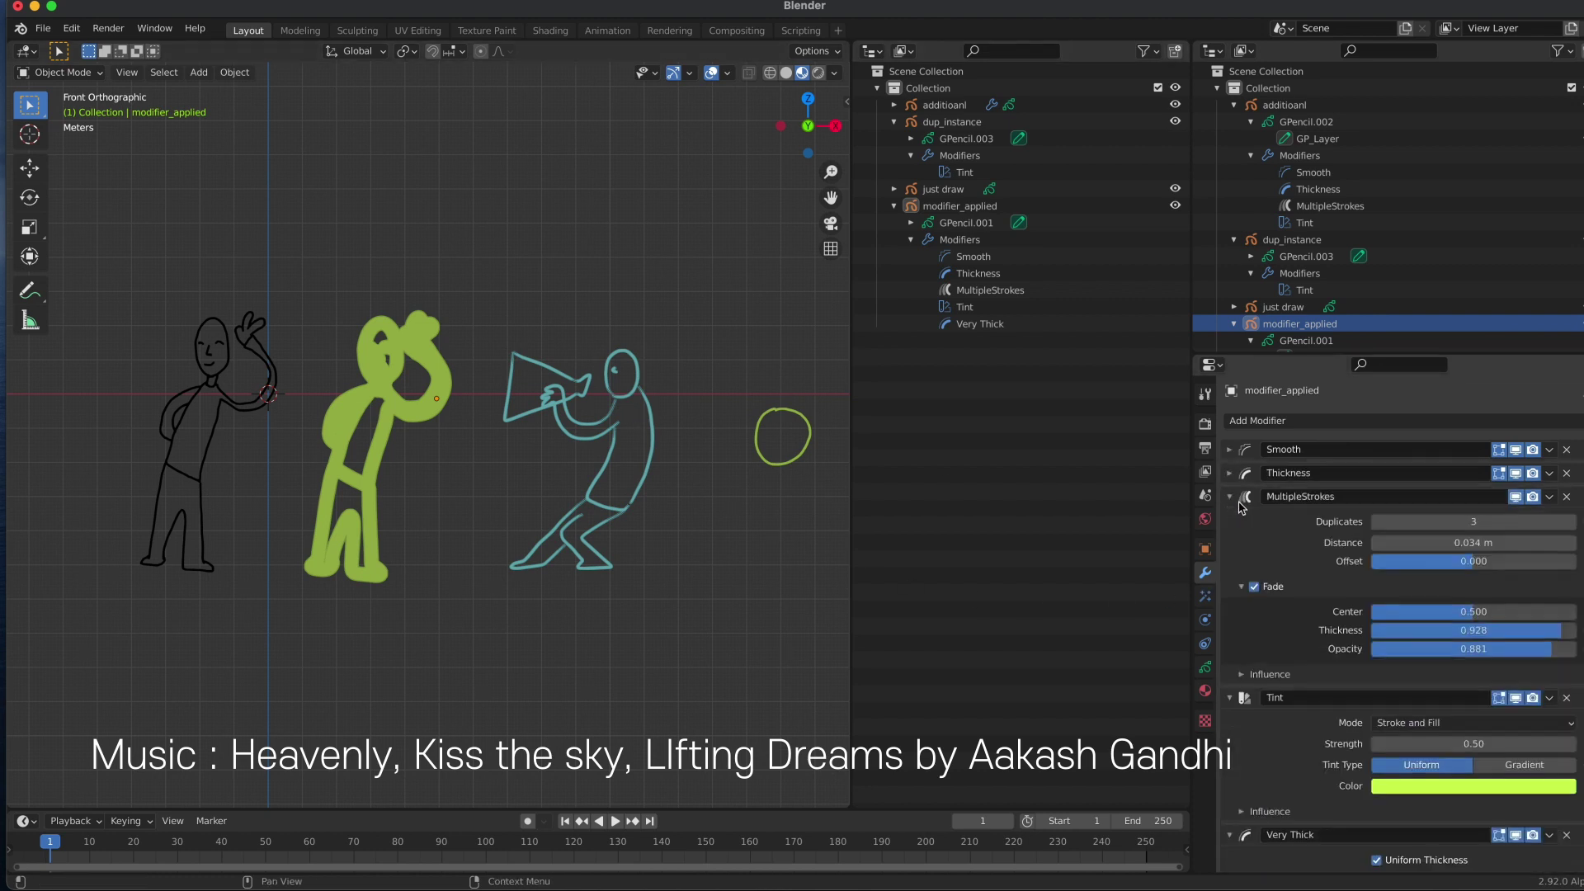
left_click(1229, 497)
left_click(1237, 543)
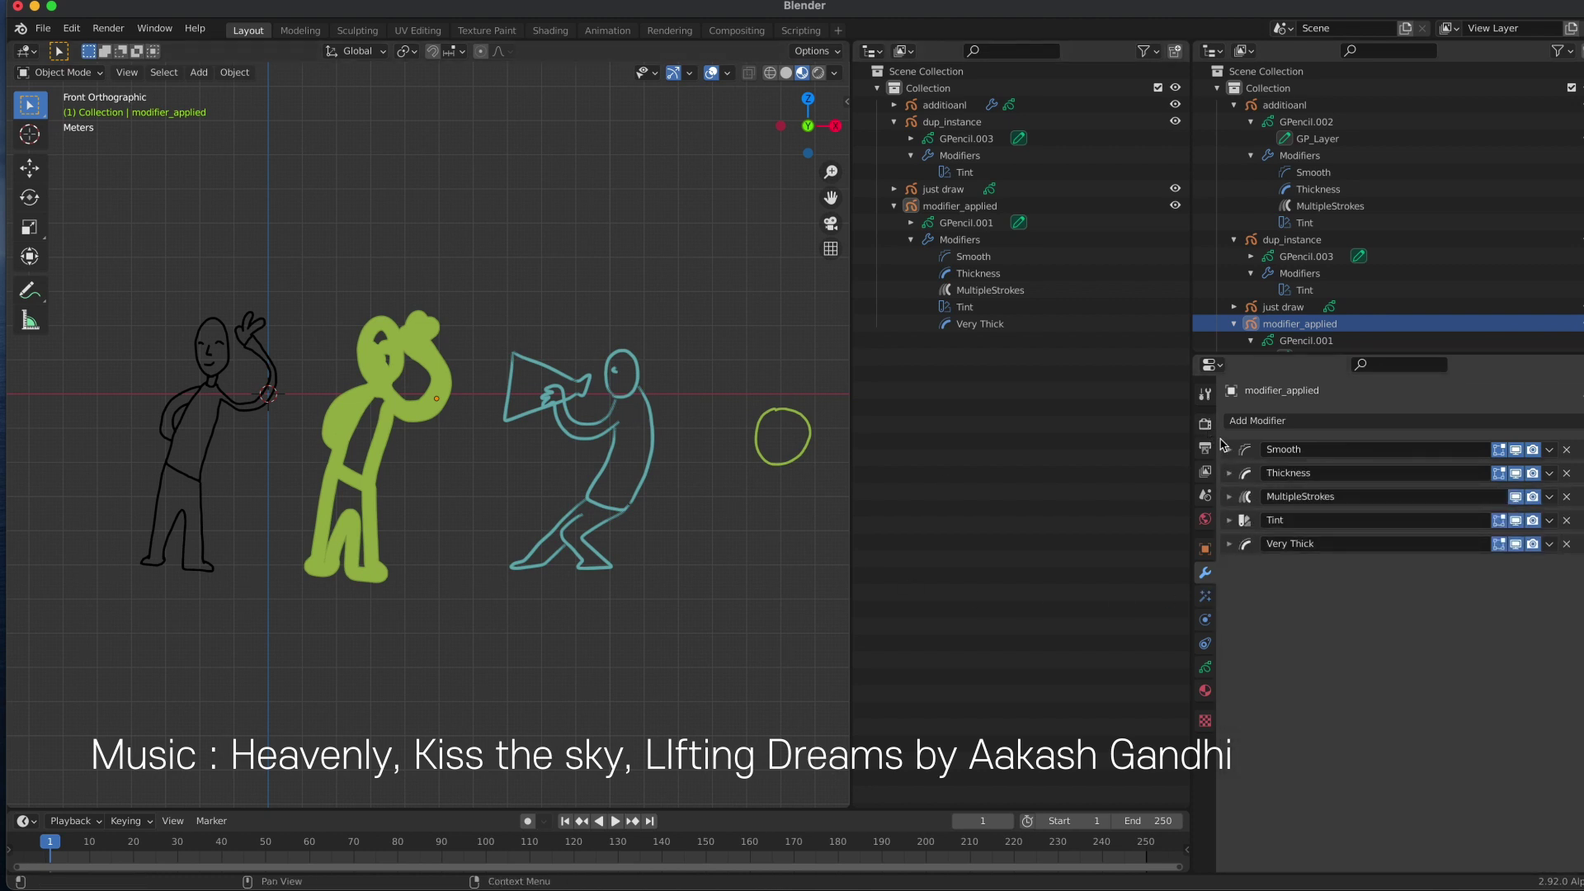
left_click(1237, 452)
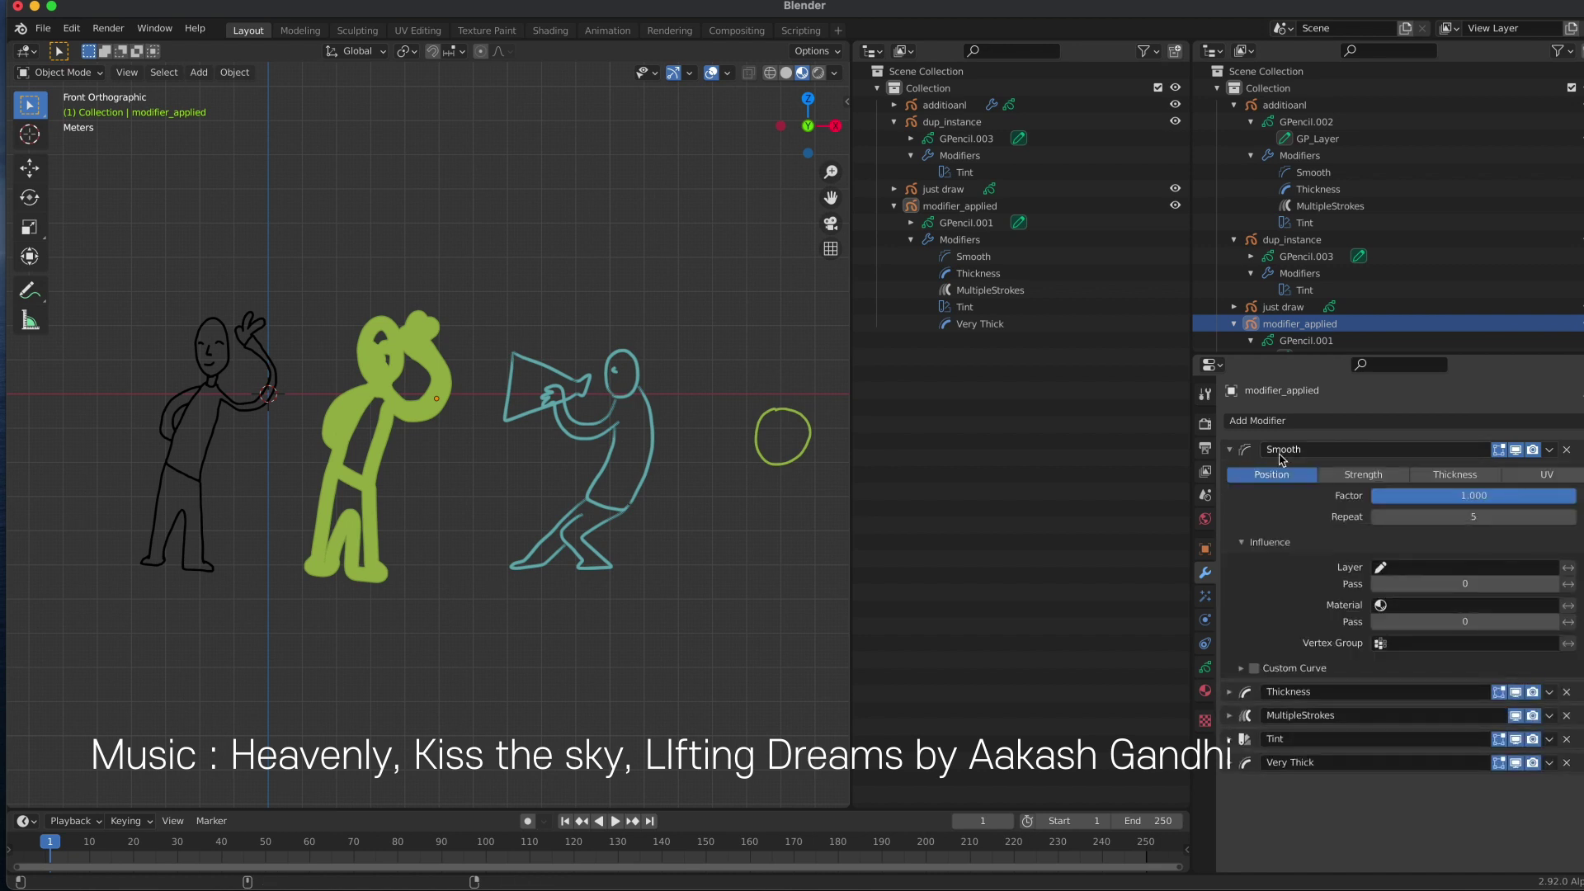
left_click(1491, 449)
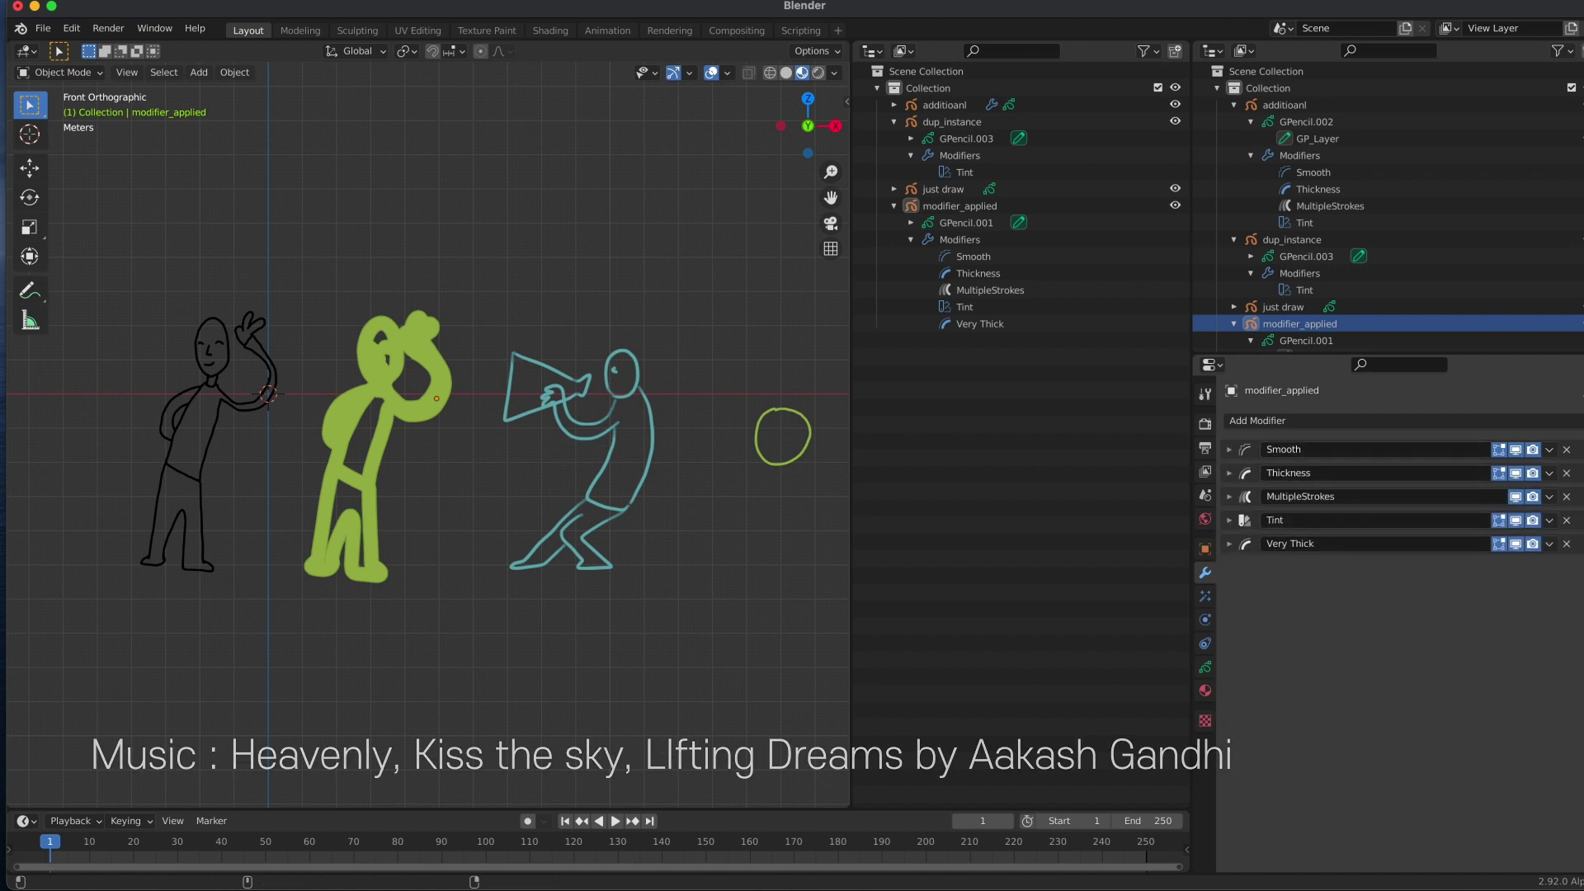
left_click(1567, 449)
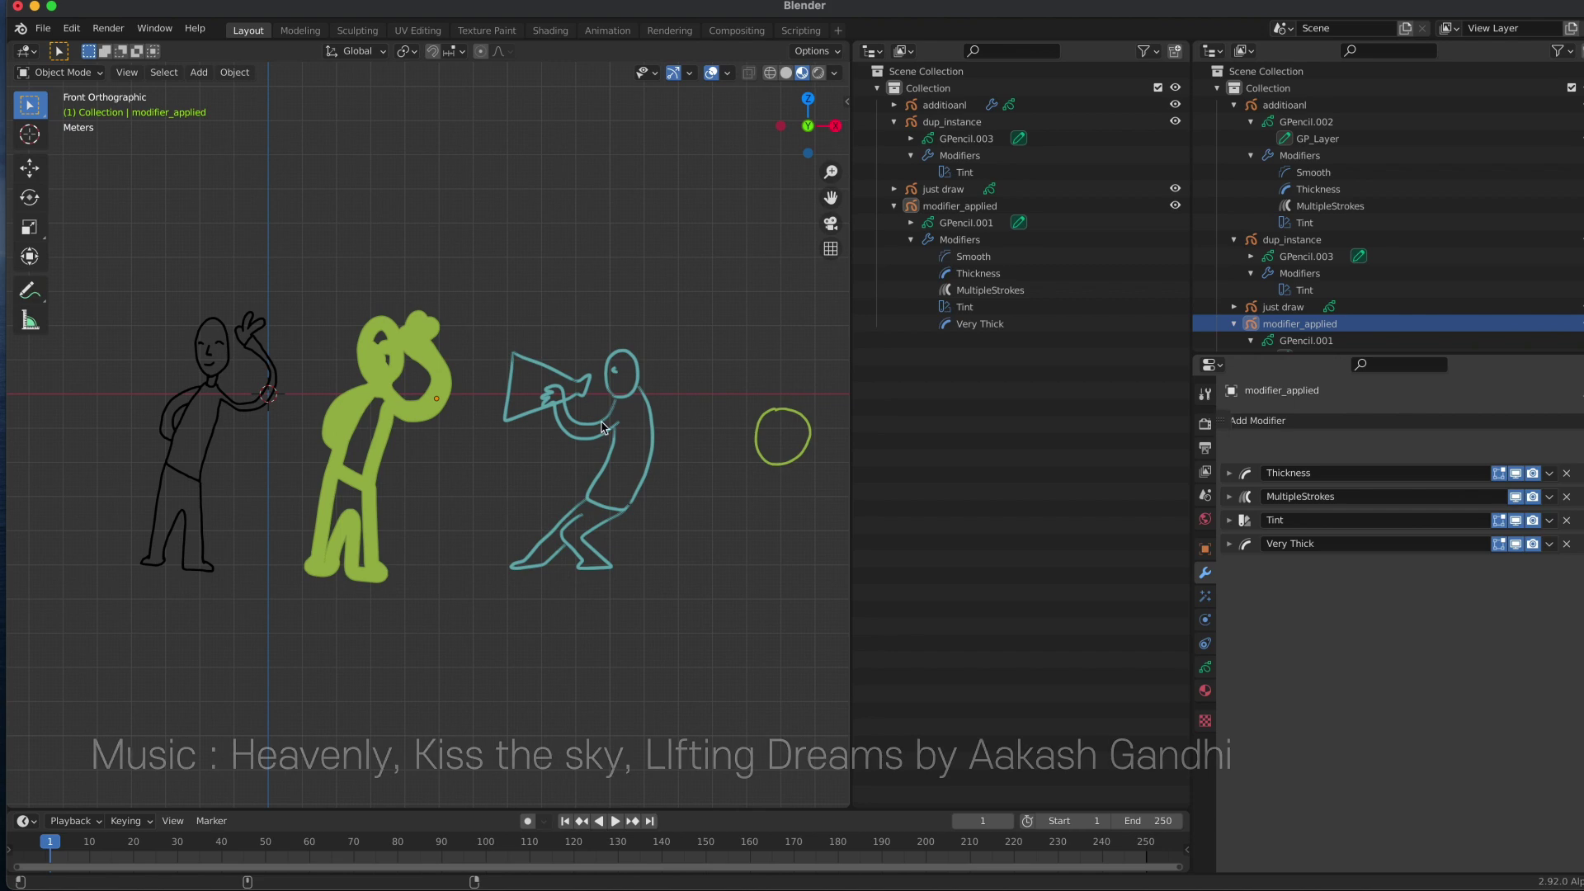